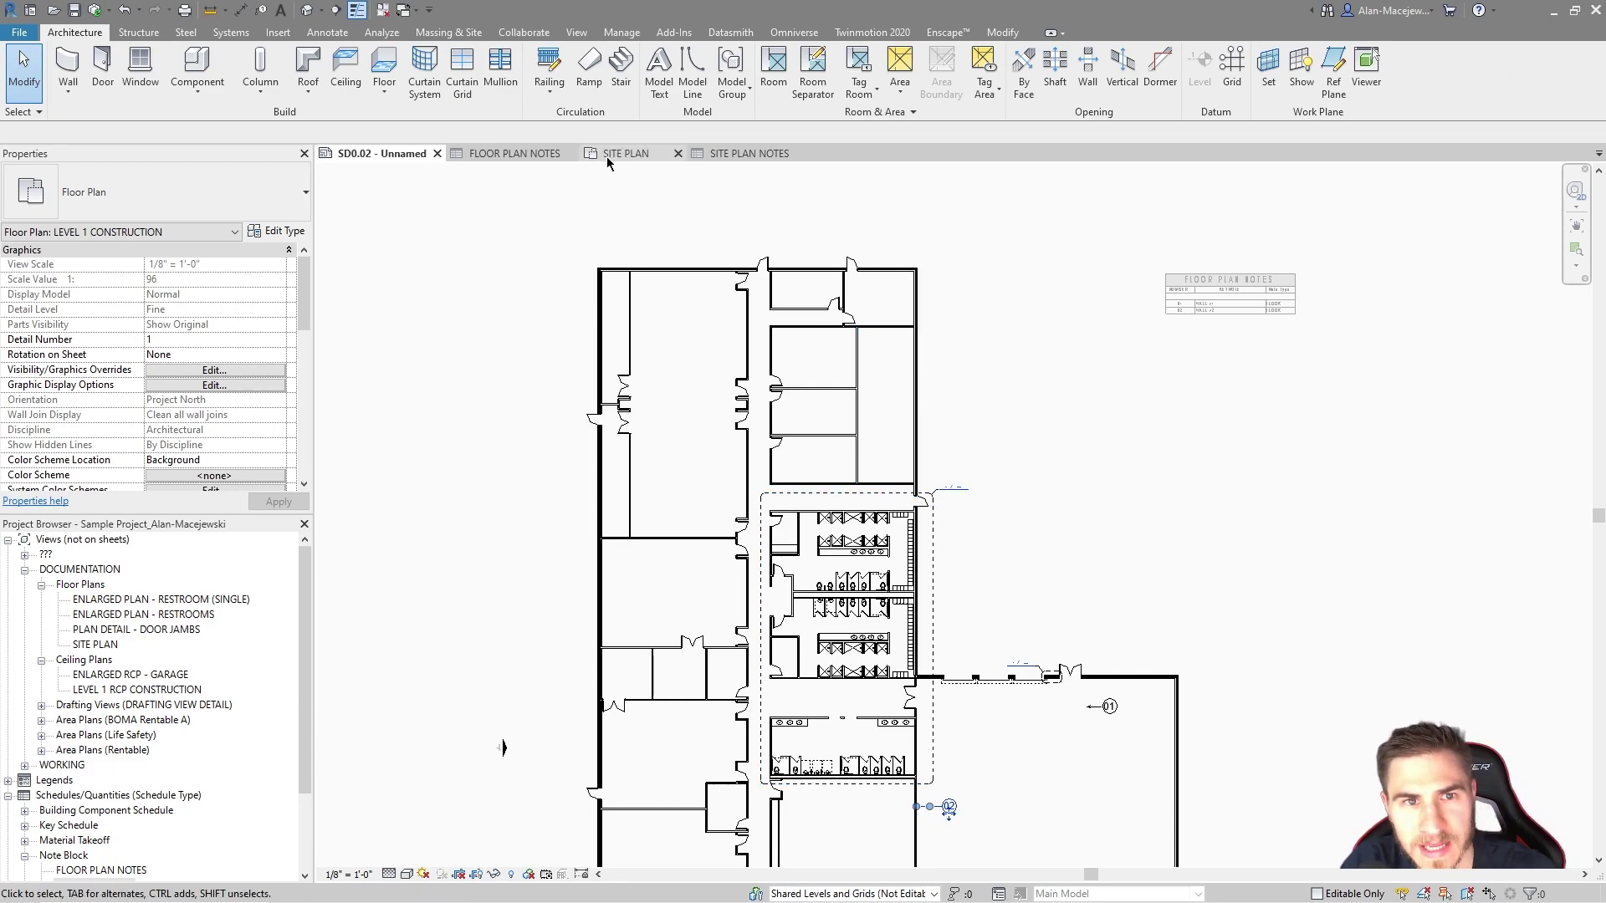
# Review the FLOOR PLAN NOTES schedule and inspect the properties of the 01 keynote on the sheet's floor plan
pyautogui.click(525, 160)
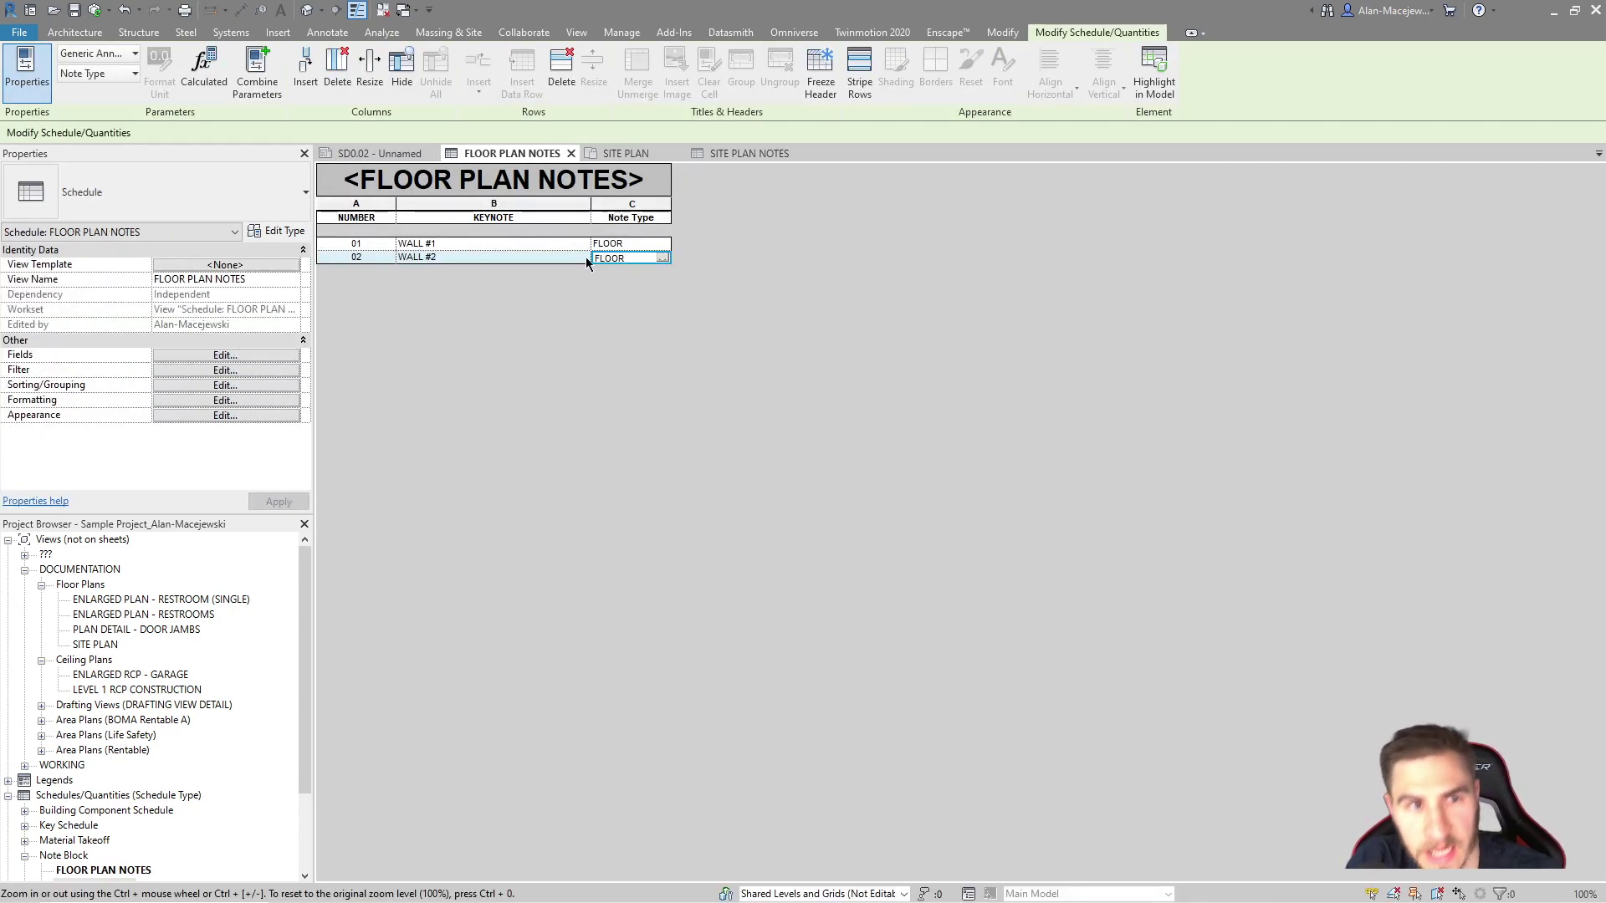
pyautogui.click(393, 151)
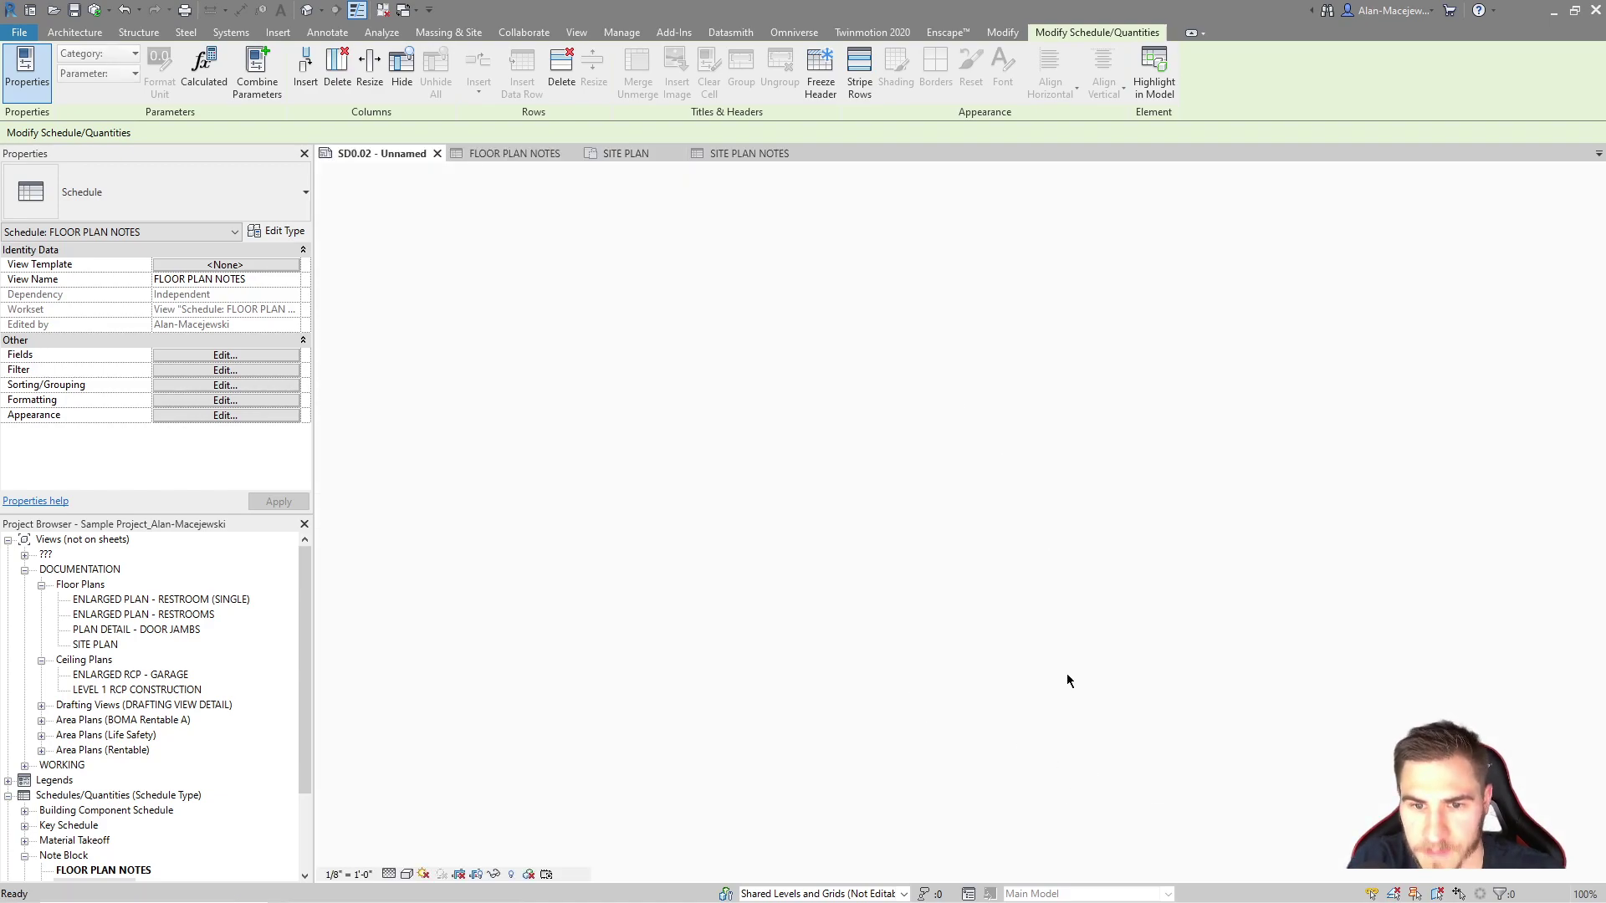
pyautogui.scroll(4, 1082, 746)
pyautogui.doubleClick(1132, 600)
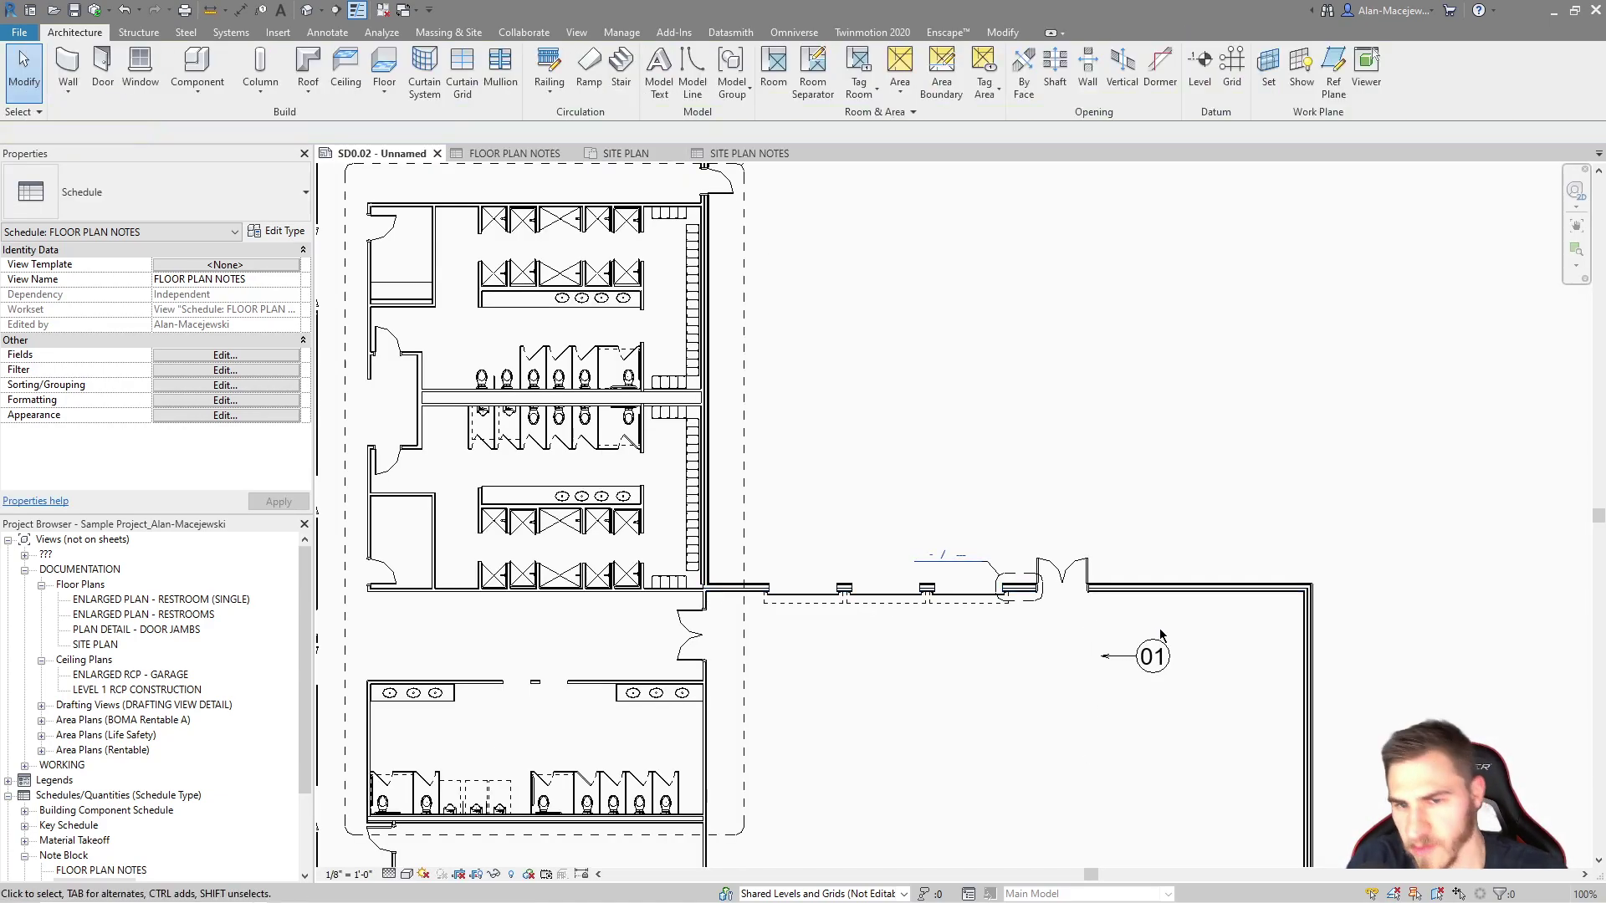
pyautogui.click(1157, 665)
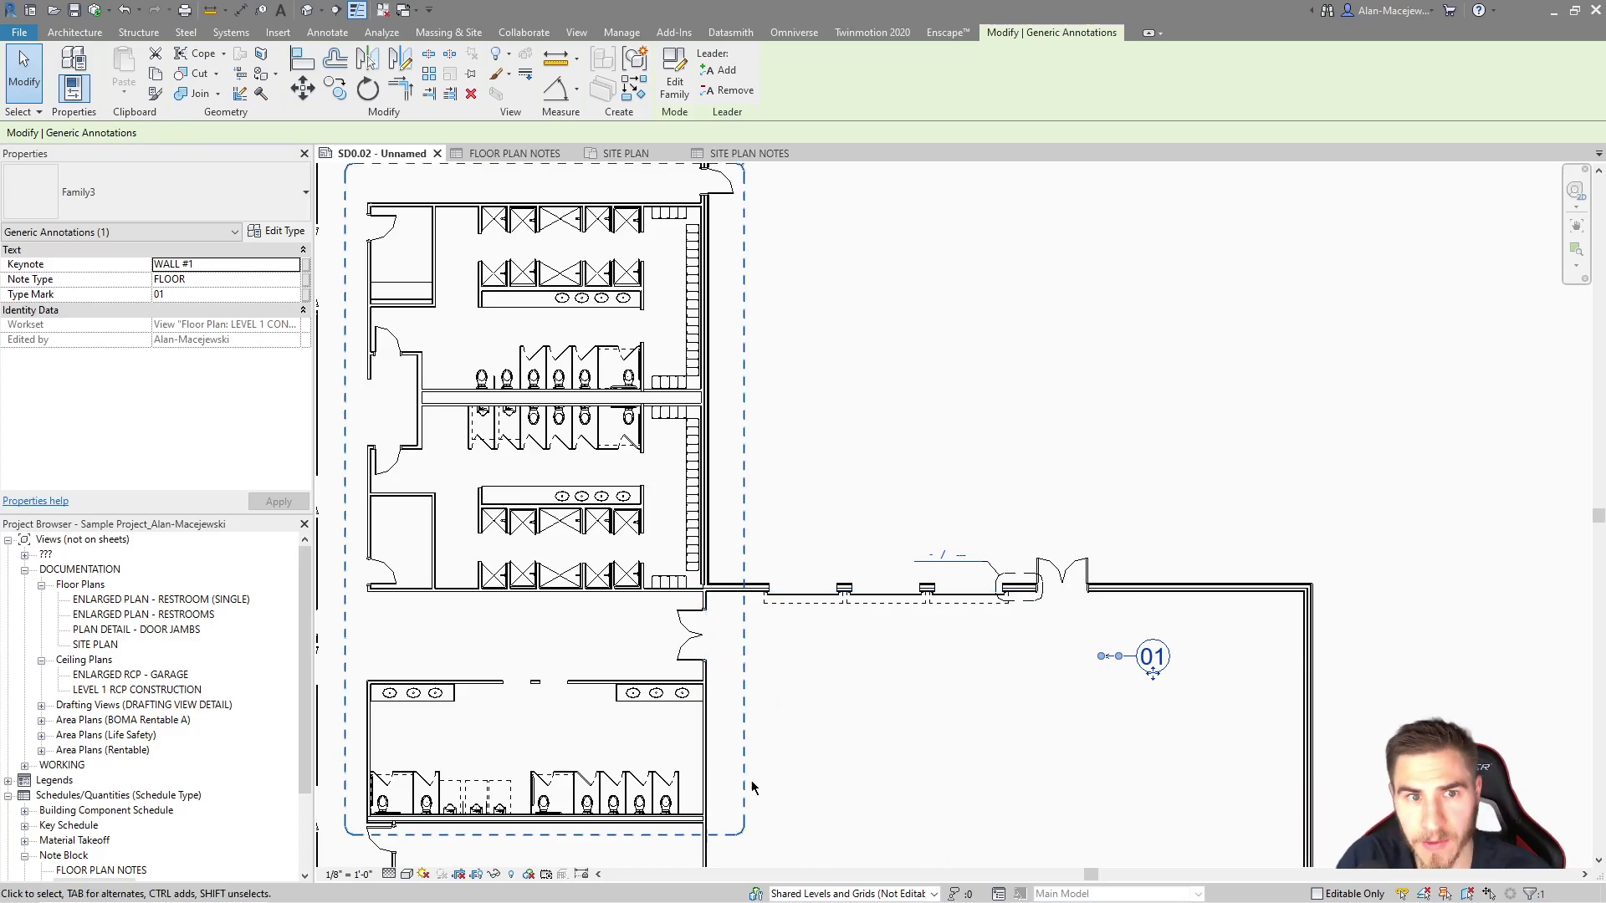
# Inspect the 01 keynote's properties in the SITE PLAN view and compare them with the SITE PLAN NOTES schedule
pyautogui.hotkey('ctrl', 'Tab')
pyautogui.hotkey('ctrl', 'Tab')
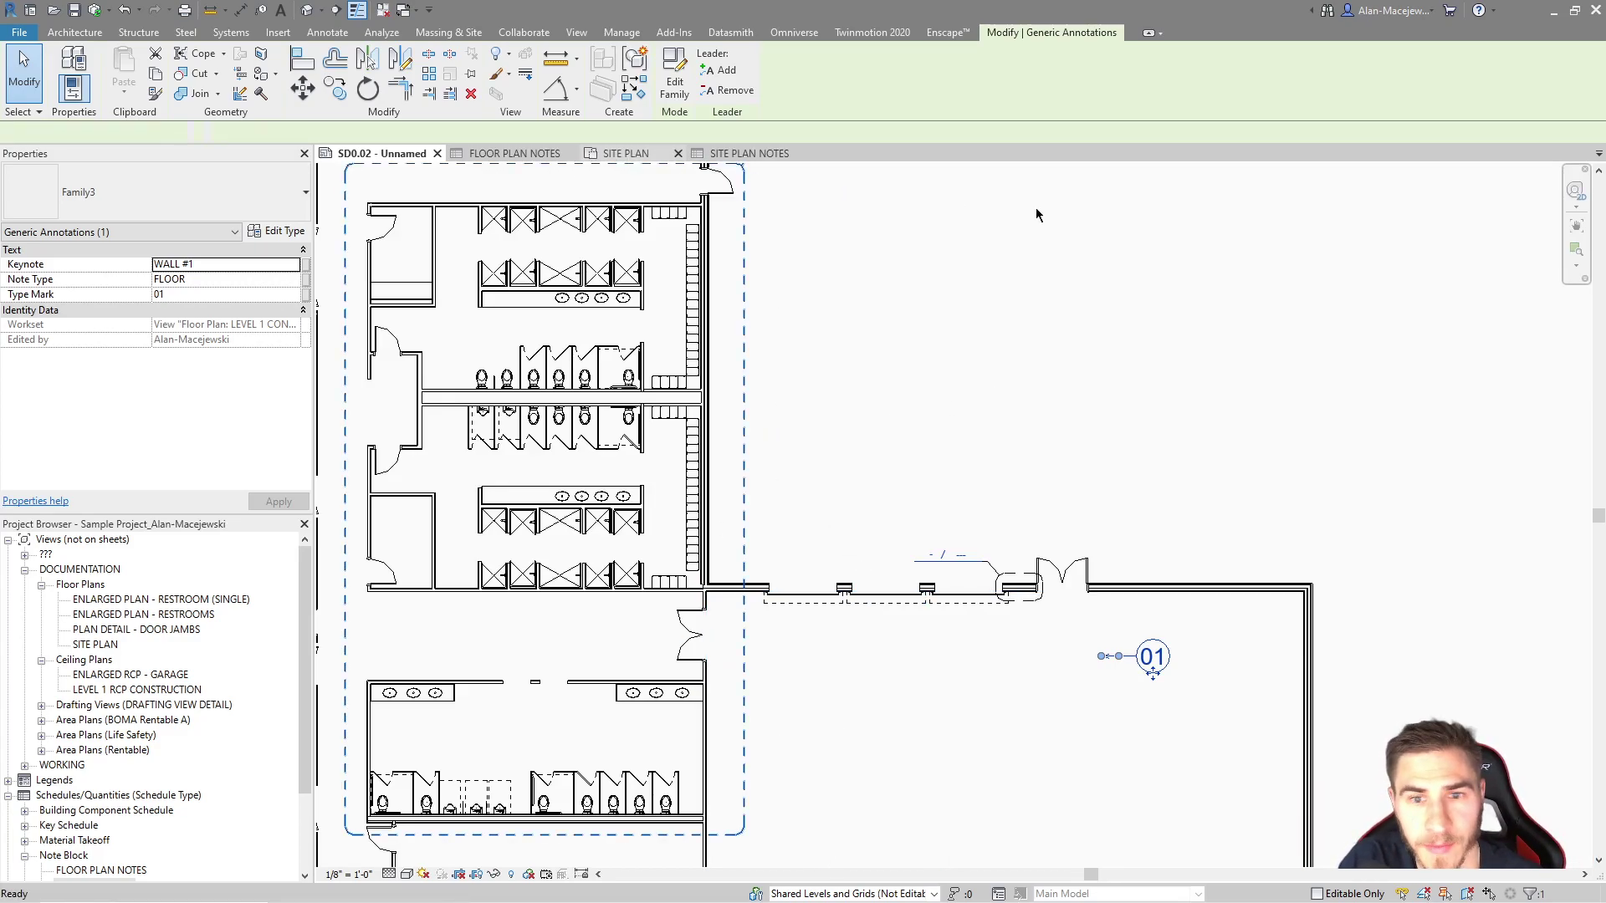
pyautogui.scroll(5, 957, 577)
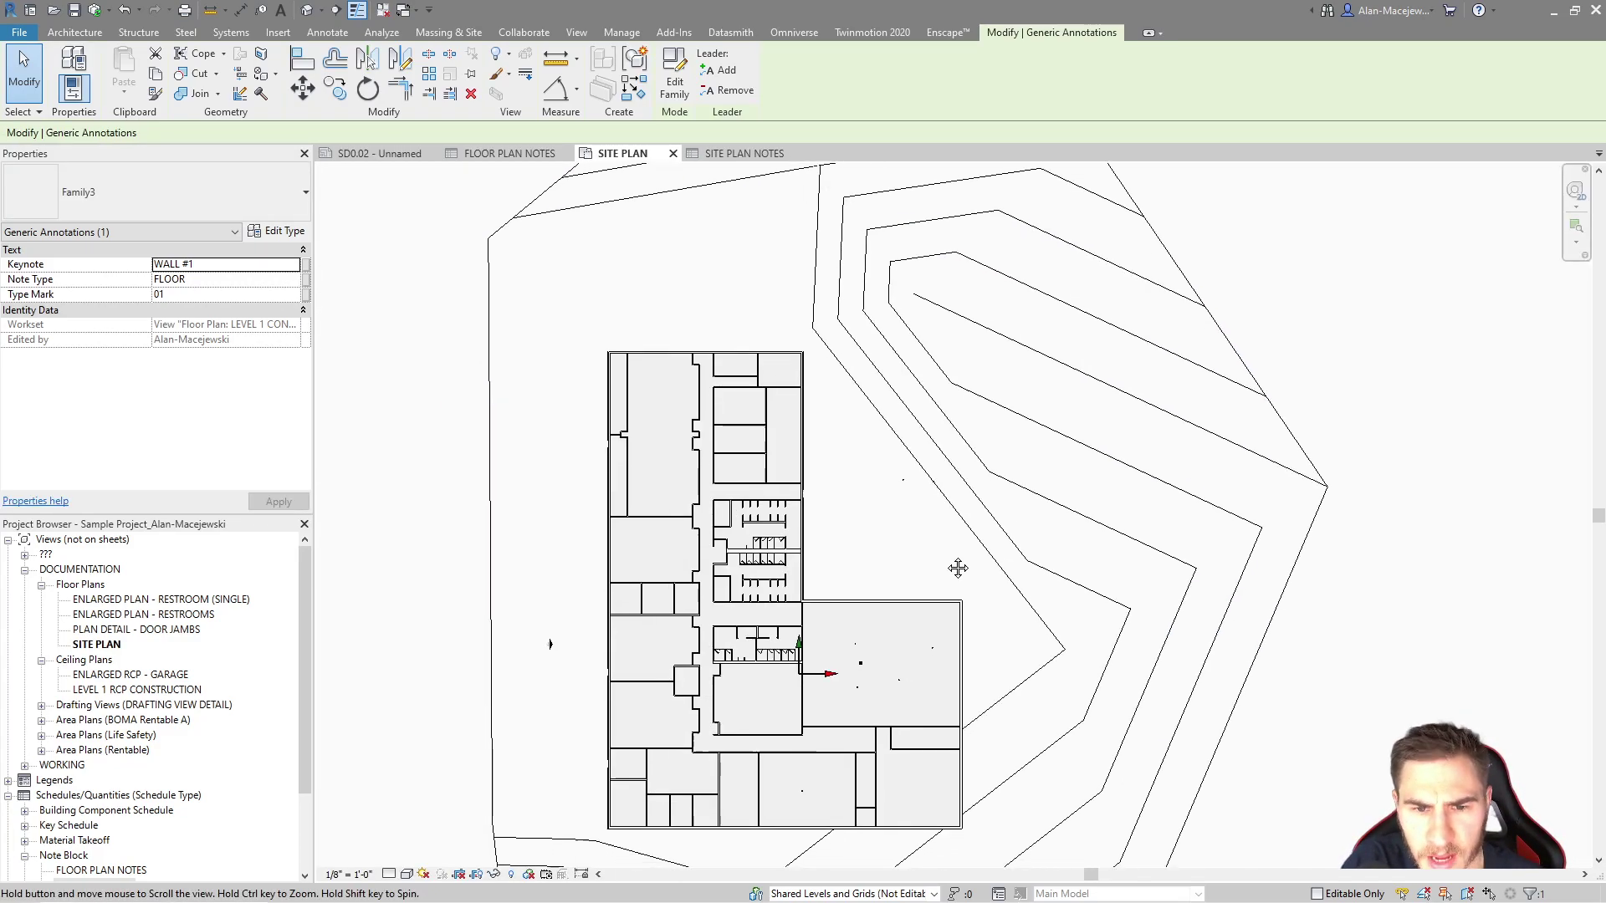
pyautogui.scroll(3, 900, 242)
pyautogui.scroll(-3, 984, 324)
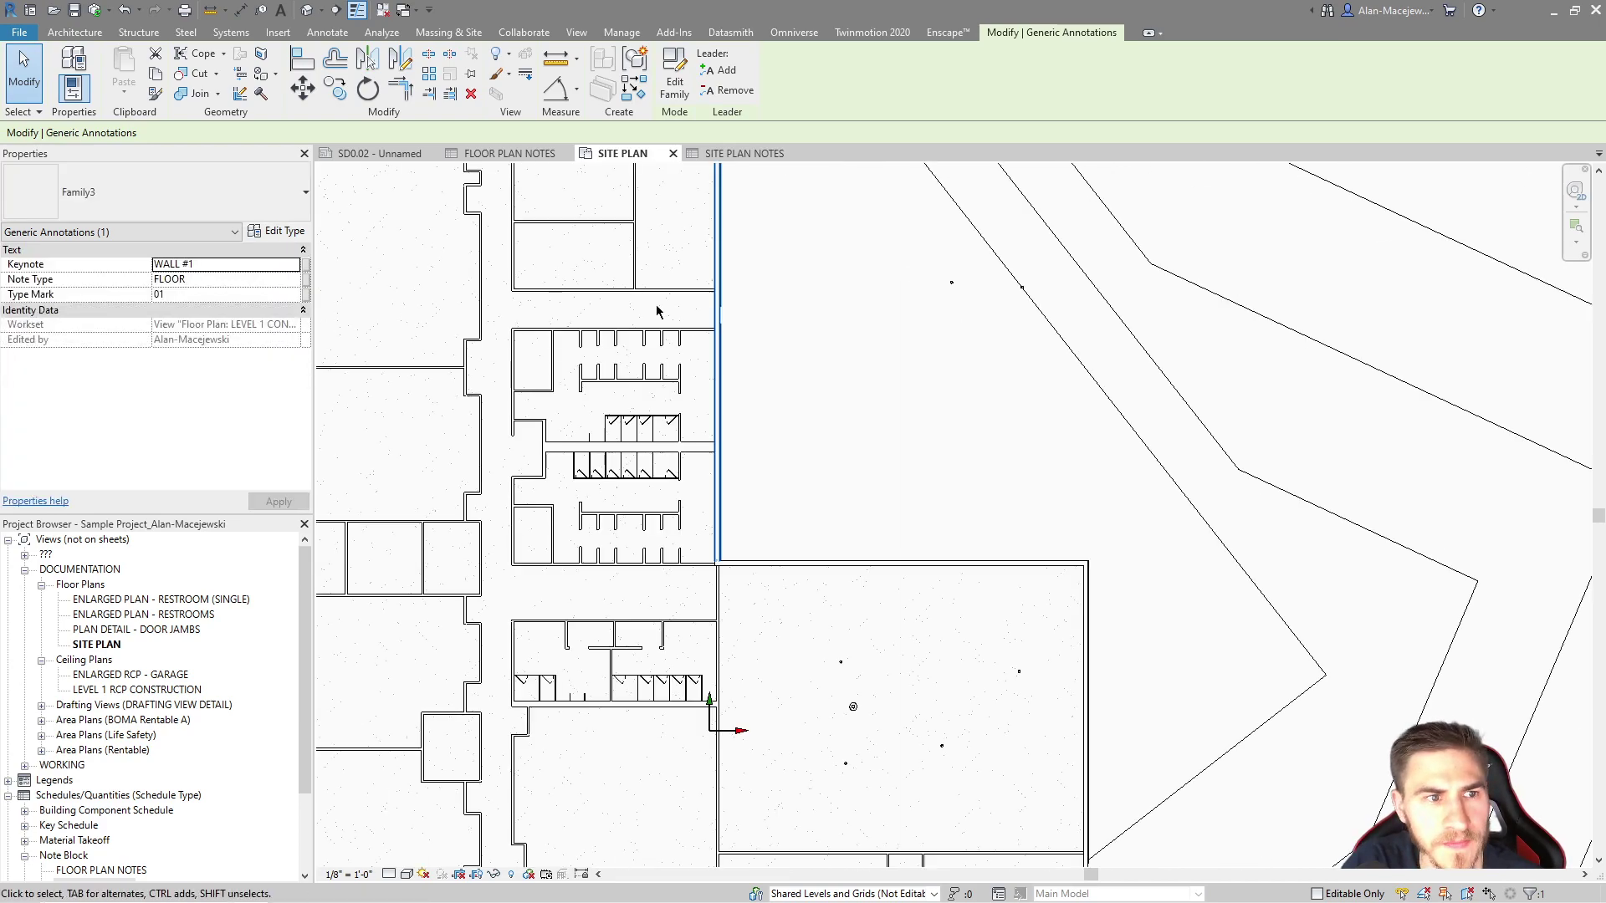
pyautogui.press('Escape')
pyautogui.click(745, 153)
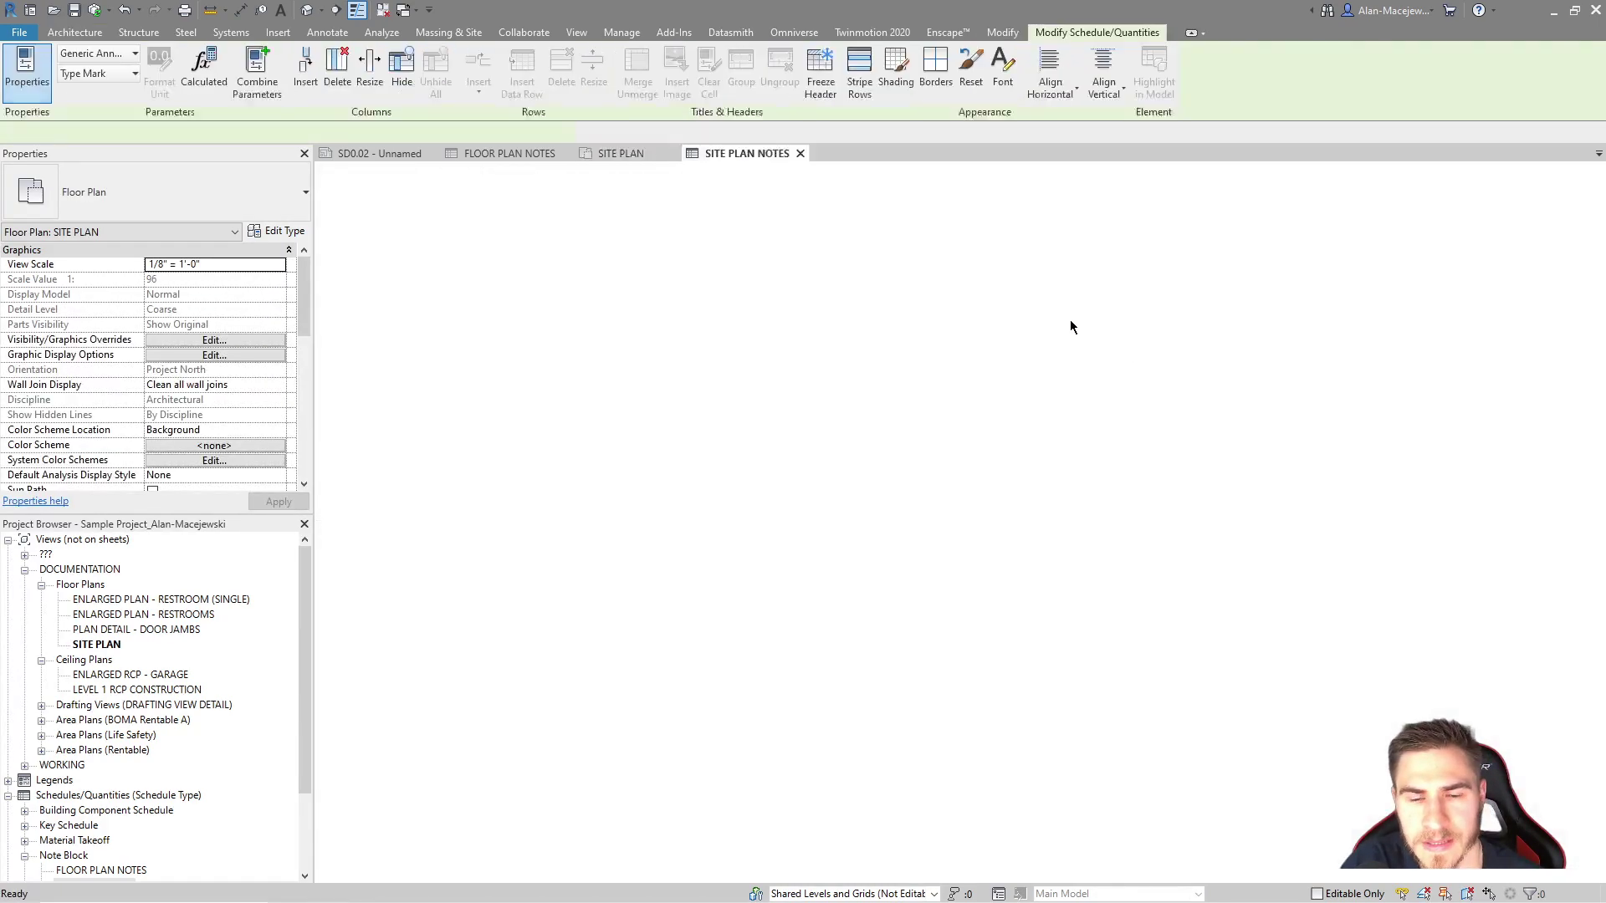
pyautogui.hotkey('ctrl', 'Tab')
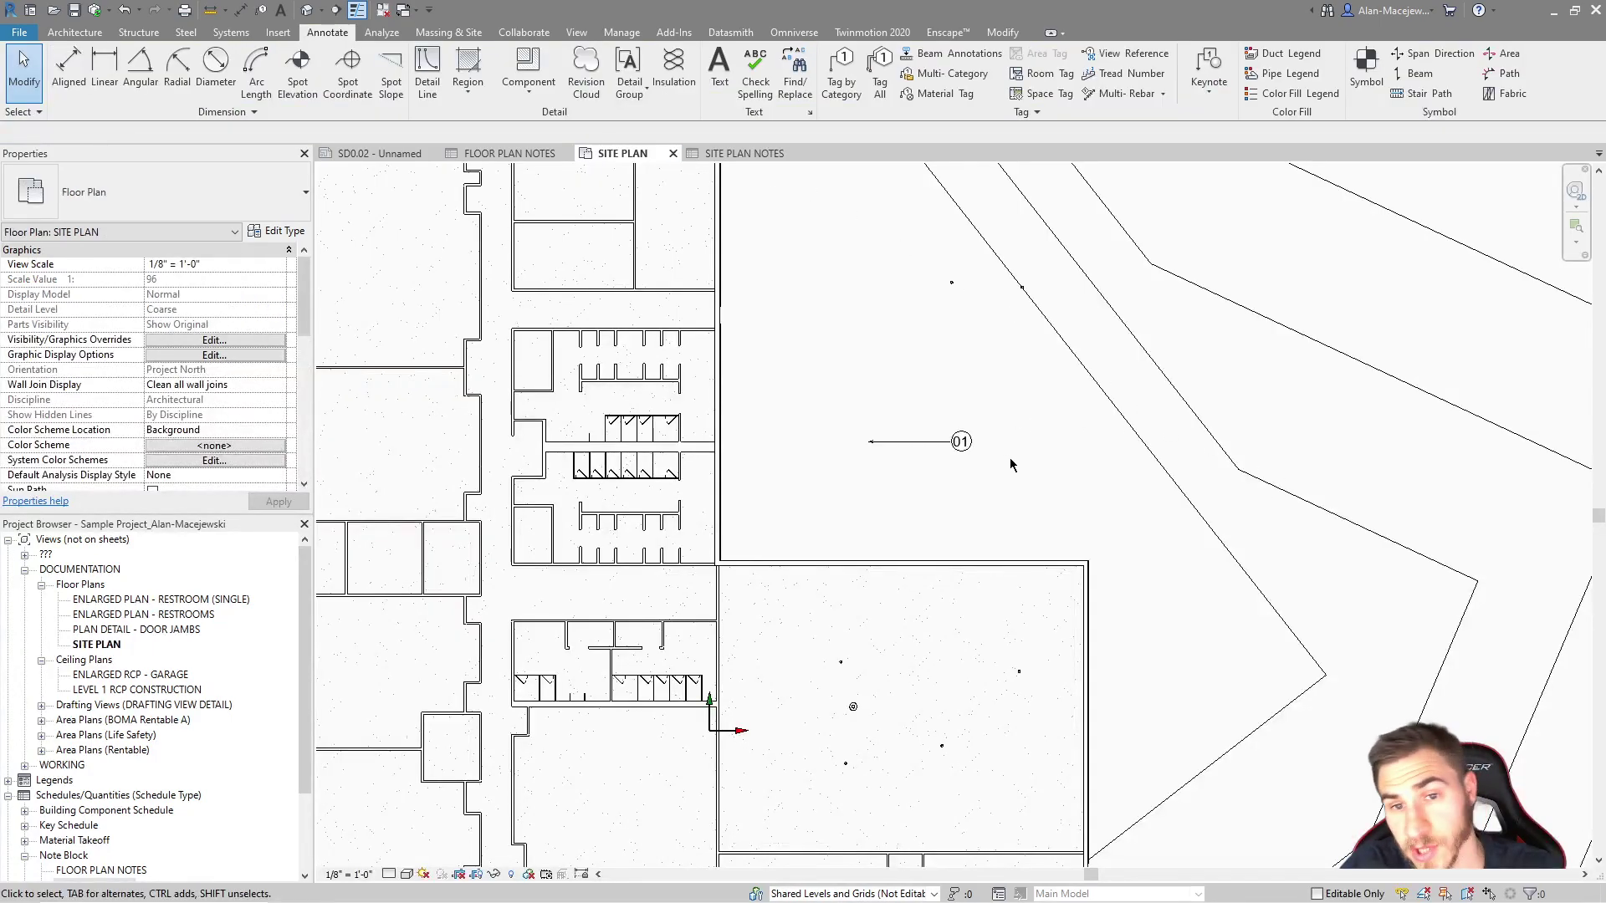
pyautogui.click(952, 445)
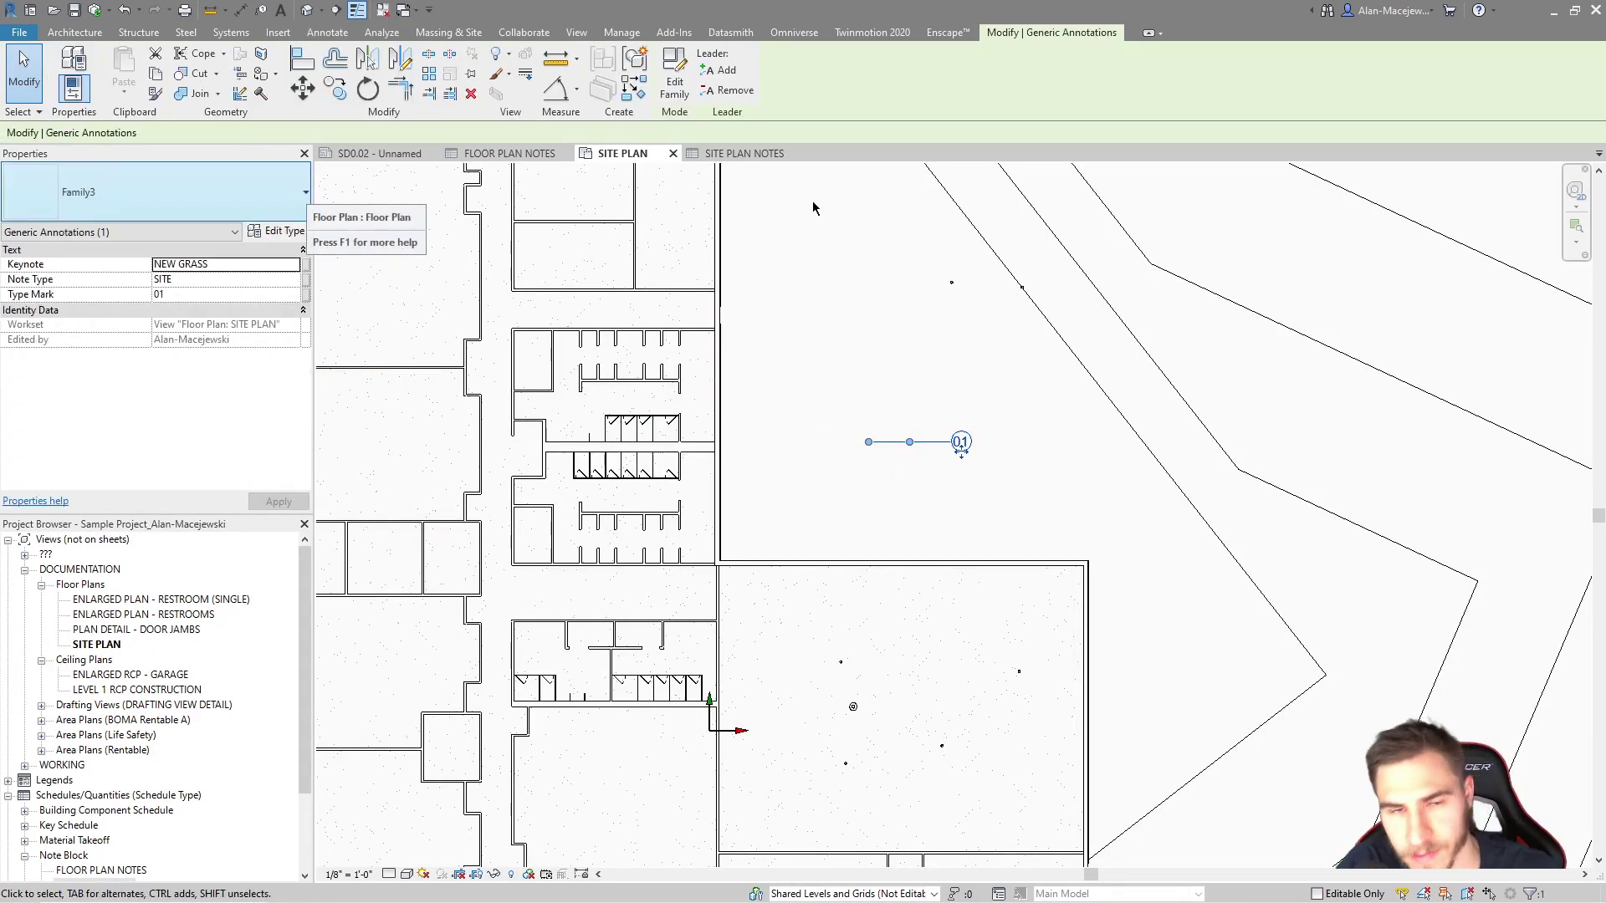
pyautogui.click(743, 158)
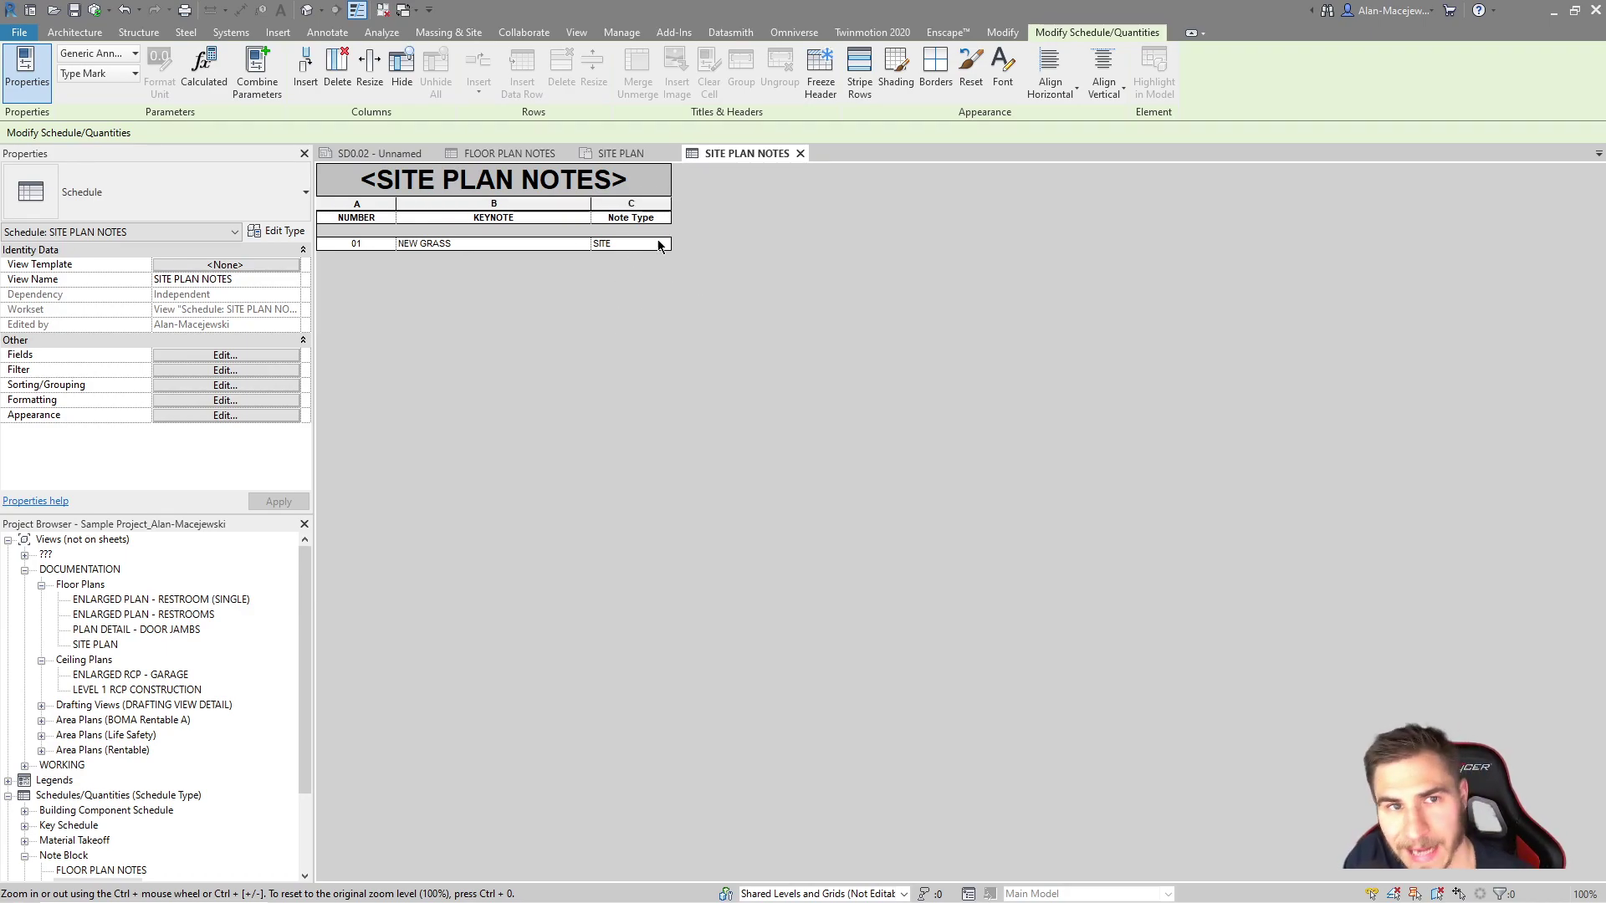
# Check the Note Type entries in the FLOOR PLAN NOTES schedule against the 01 keynote on the sheet's floor plan
pyautogui.click(508, 151)
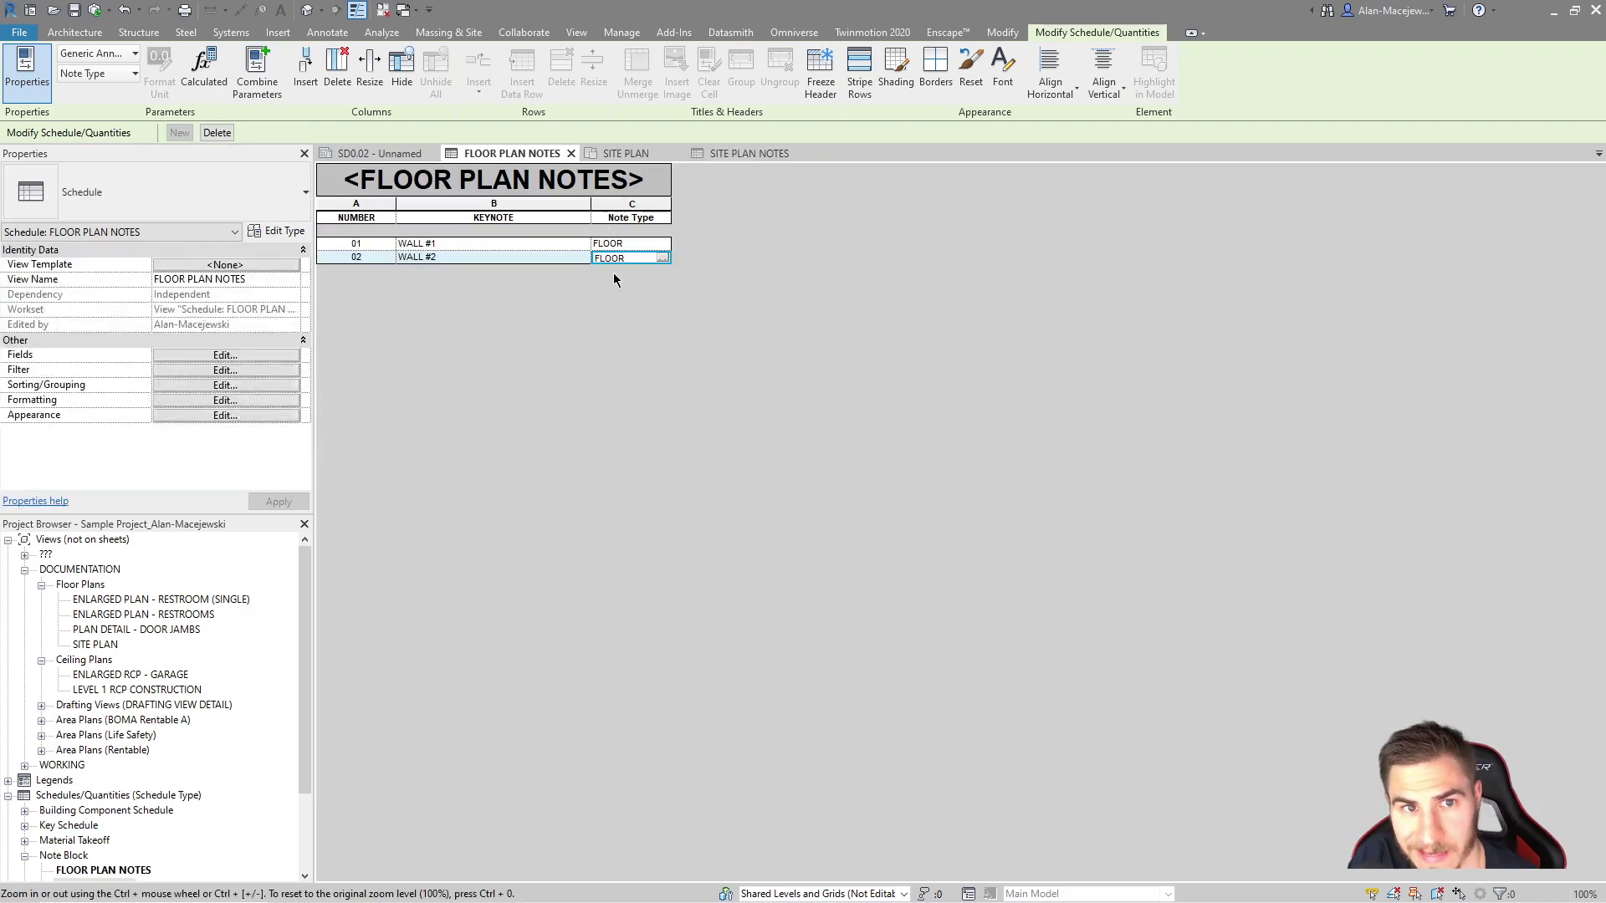
pyautogui.click(618, 258)
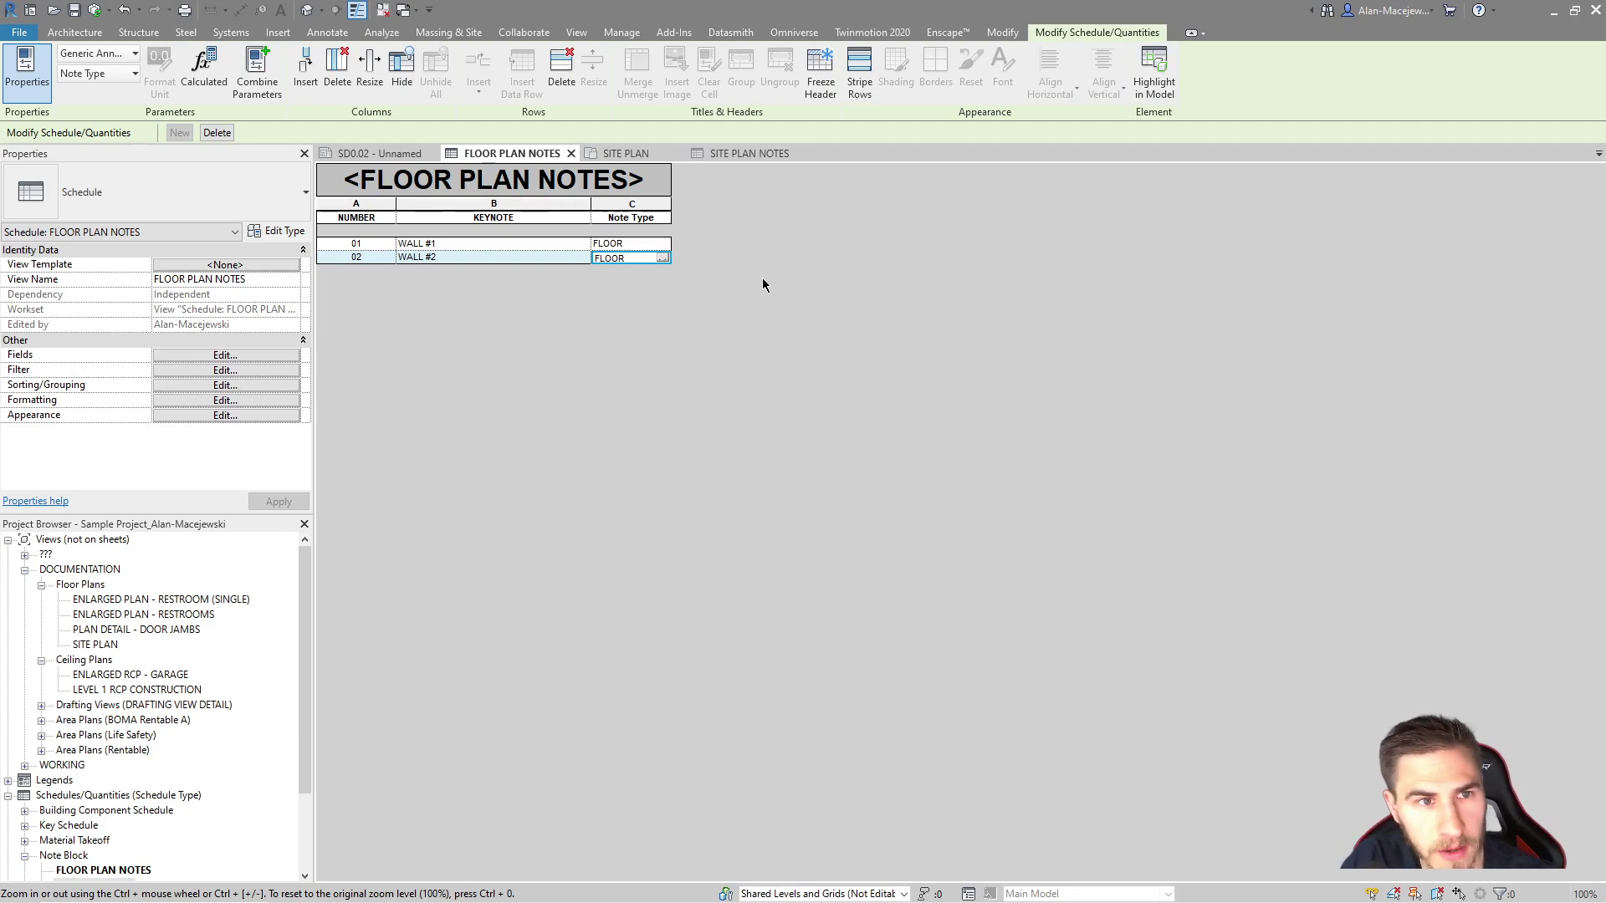
pyautogui.click(343, 151)
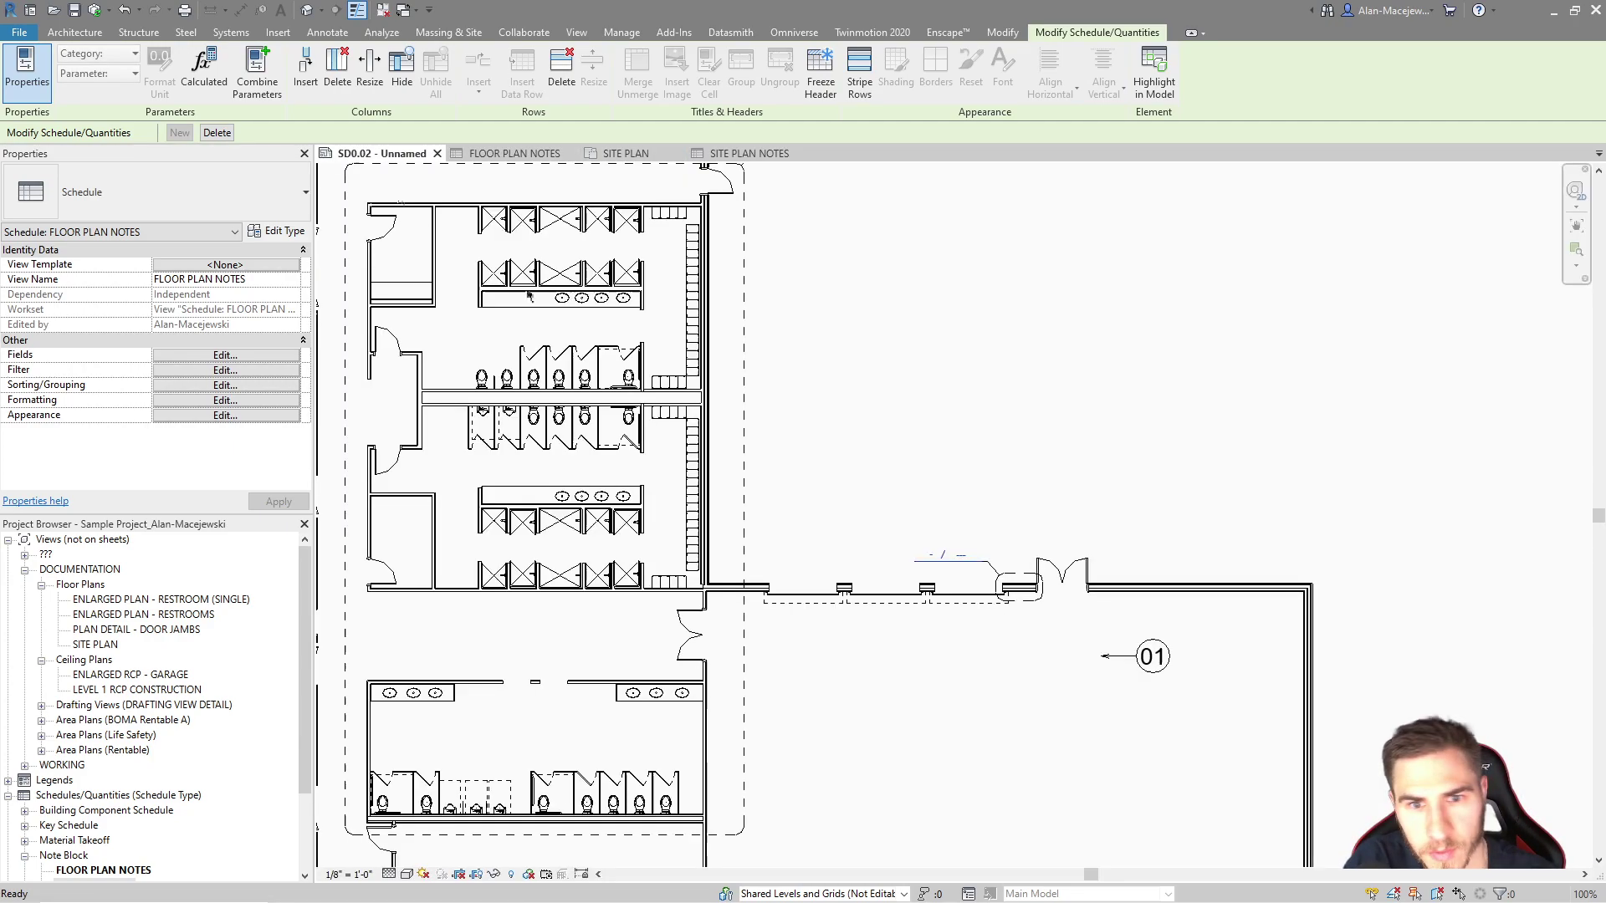
pyautogui.scroll(2, 1161, 693)
pyautogui.scroll(2, 1198, 601)
pyautogui.doubleClick(1201, 595)
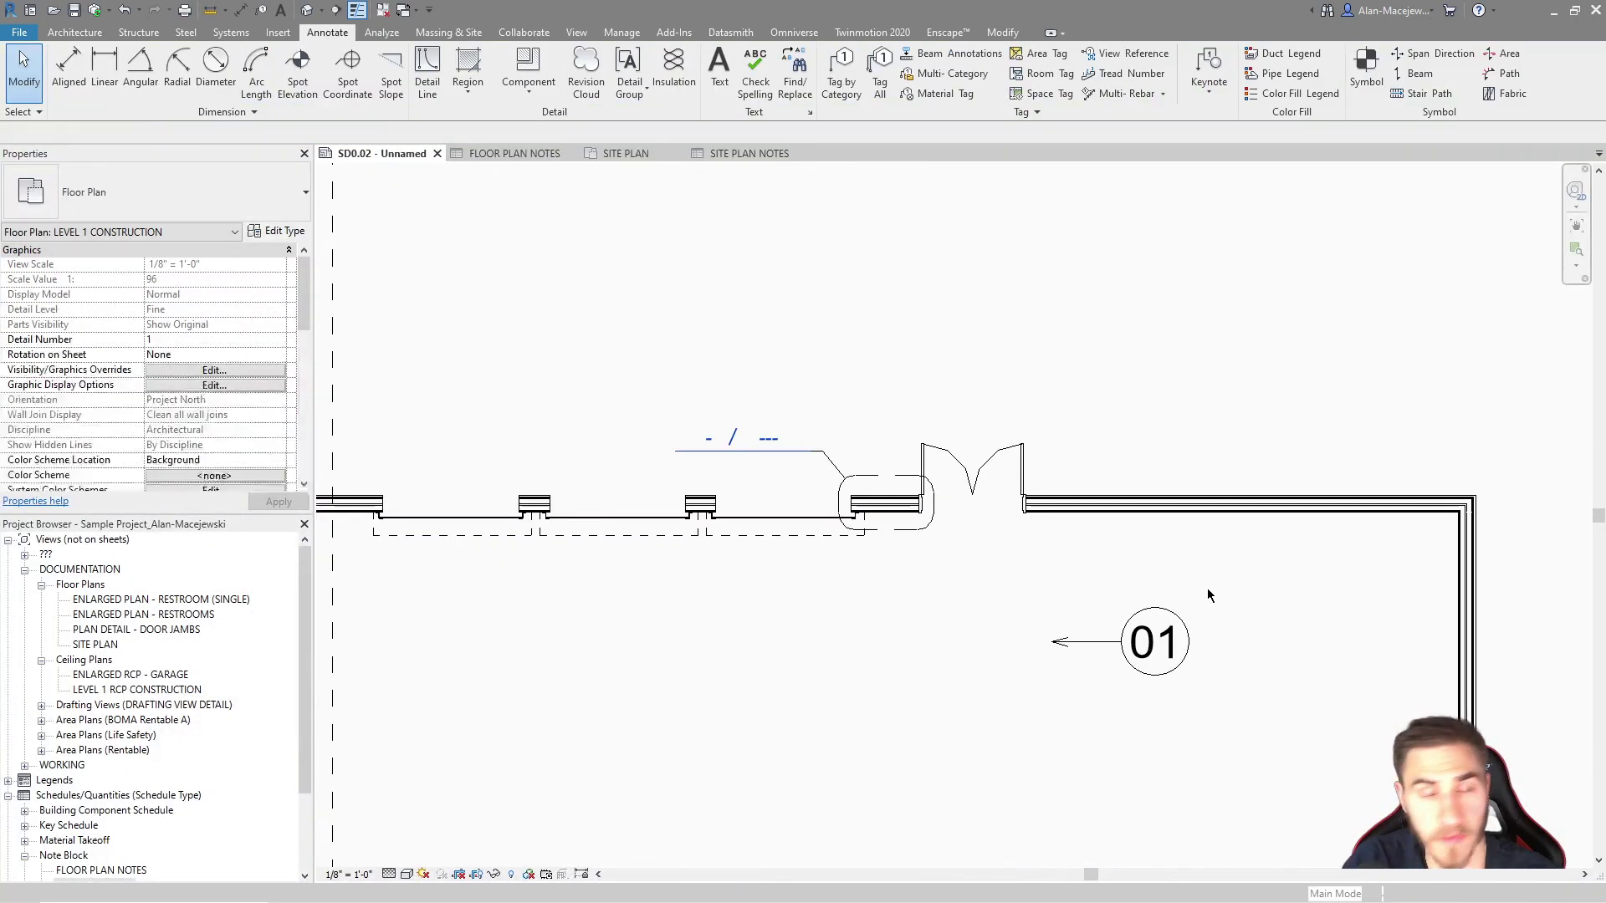
pyautogui.moveTo(1100, 714); pyautogui.dragTo(1218, 588)
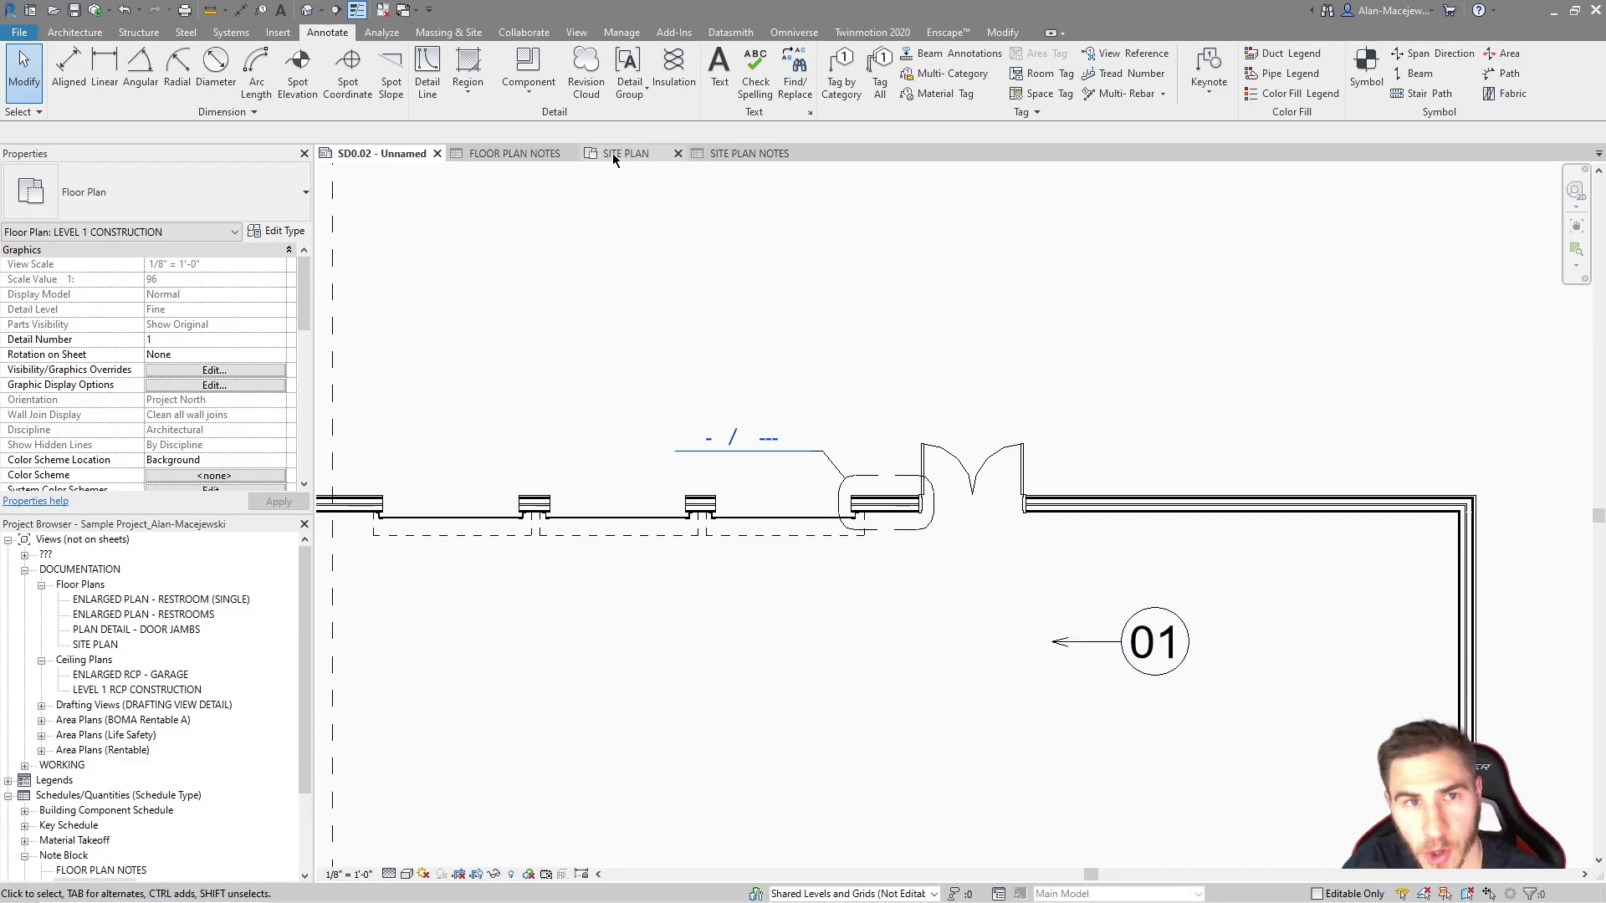
# Deactivate the floor plan viewport and examine the FLOOR PLAN NOTES schedule placed on sheet SD0.02
pyautogui.scroll(-2, 914, 379)
pyautogui.moveTo(914, 379); pyautogui.dragTo(854, 728, button='middle')
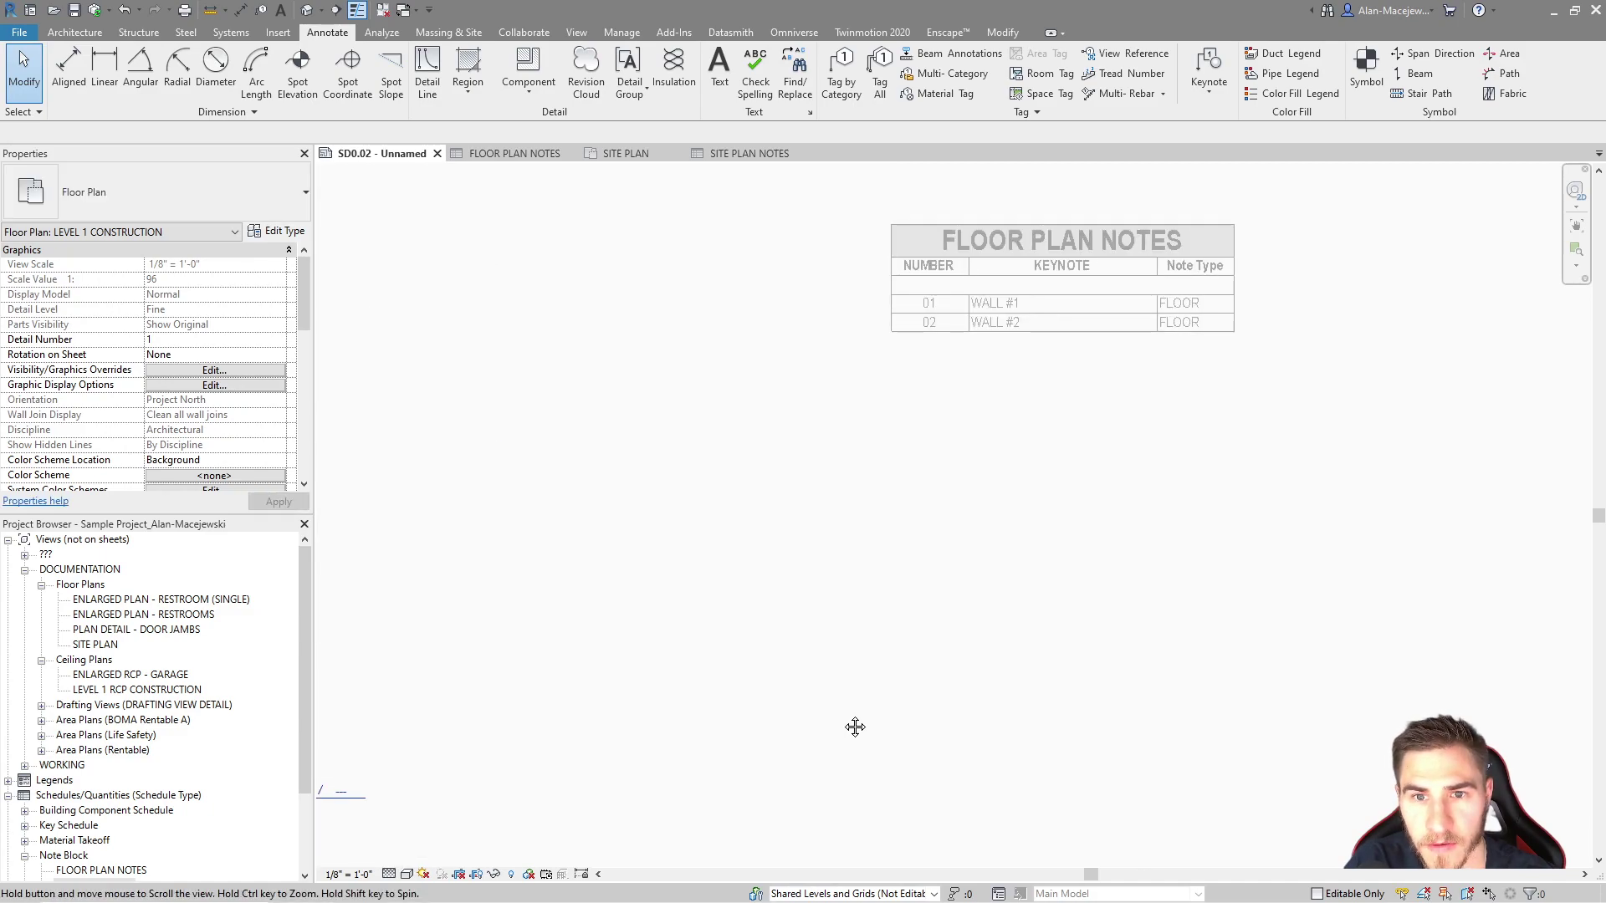
pyautogui.press('Escape')
pyautogui.scroll(2, 920, 360)
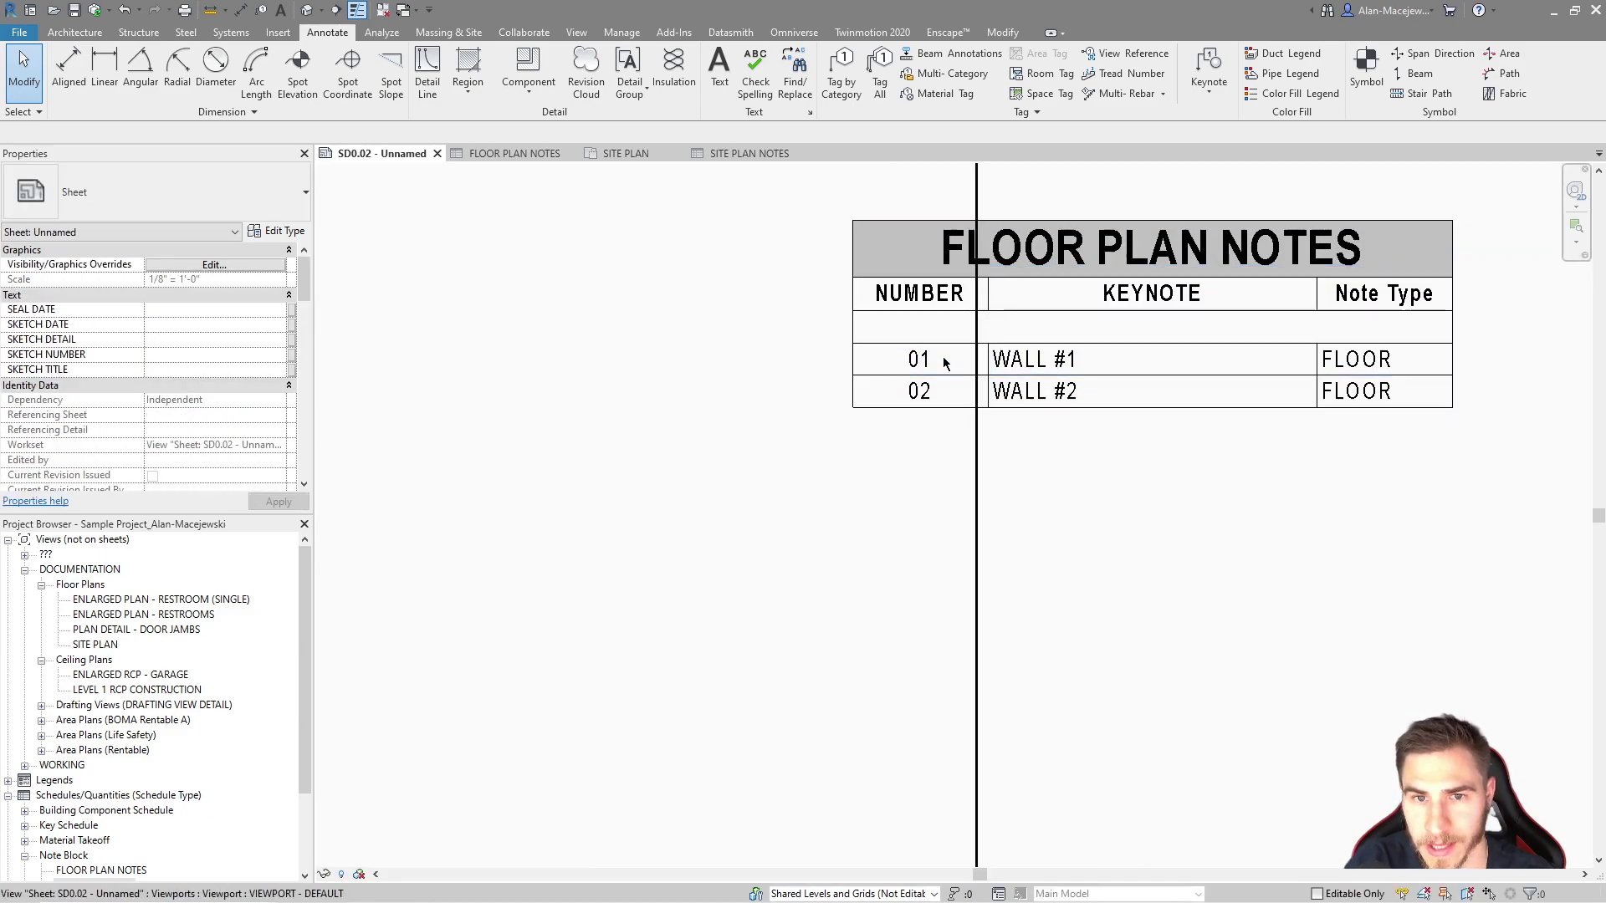
pyautogui.moveTo(1016, 420); pyautogui.dragTo(818, 420, button='middle')
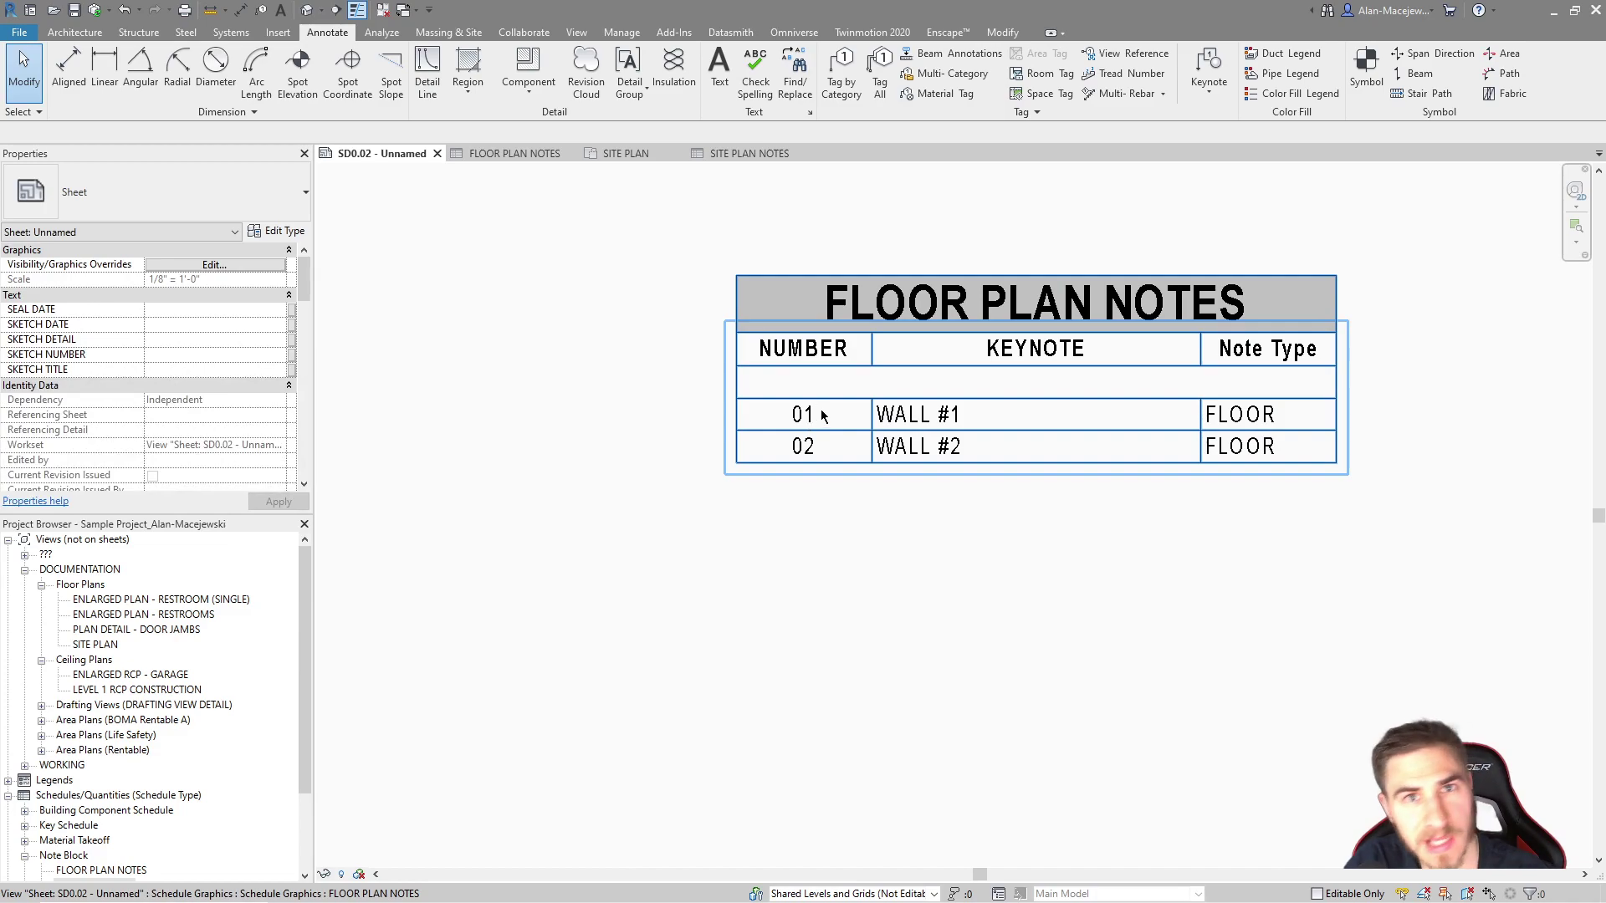
pyautogui.scroll(-2, 1117, 418)
pyautogui.moveTo(1117, 418); pyautogui.dragTo(1190, 386, button='middle')
pyautogui.scroll(4, 968, 645)
# Add an instance family parameter named Image, of type Image and grouped under Graphics, to the FLOOR PLAN NOTES schedule's fields
pyautogui.hotkey('ctrl', 'Tab')
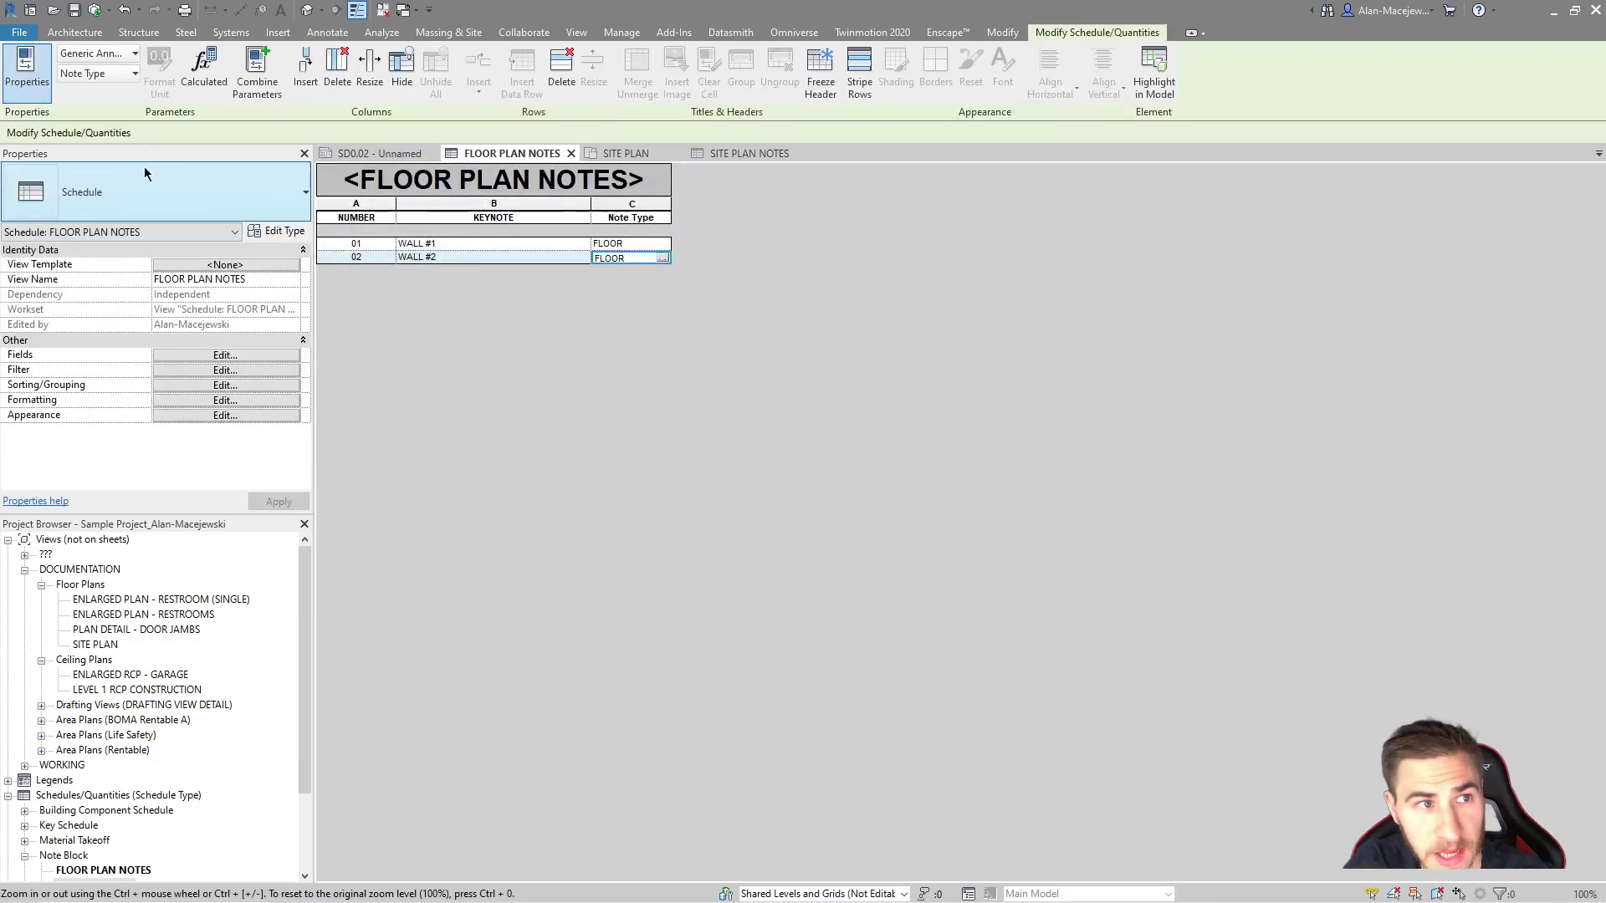
pyautogui.click(220, 373)
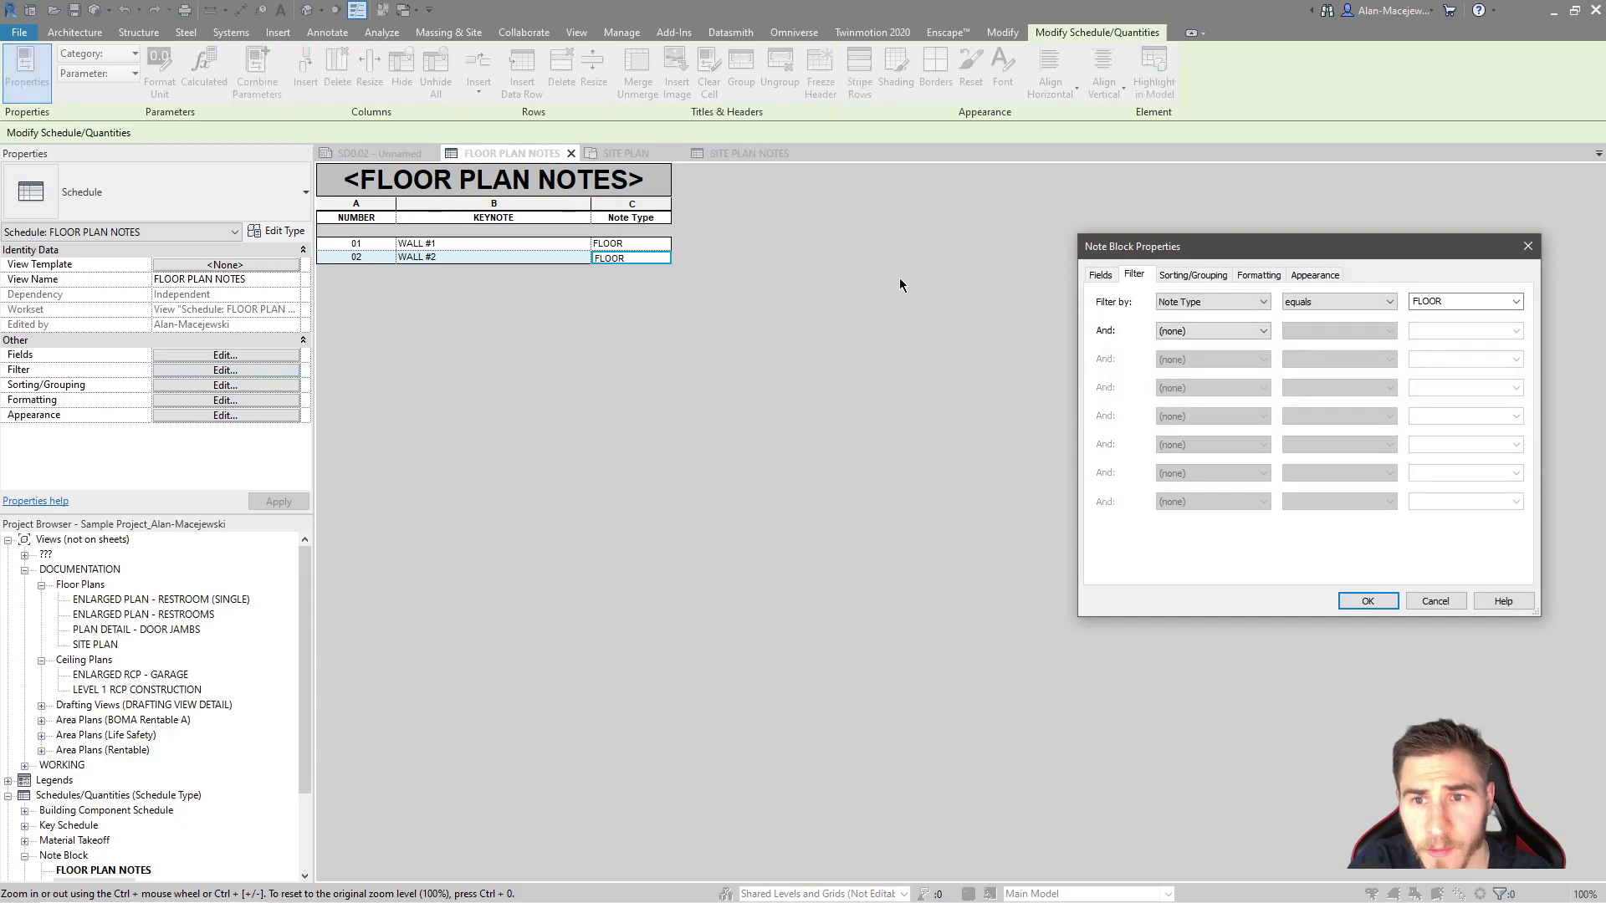
pyautogui.click(1098, 276)
pyautogui.moveTo(1124, 253); pyautogui.dragTo(959, 322)
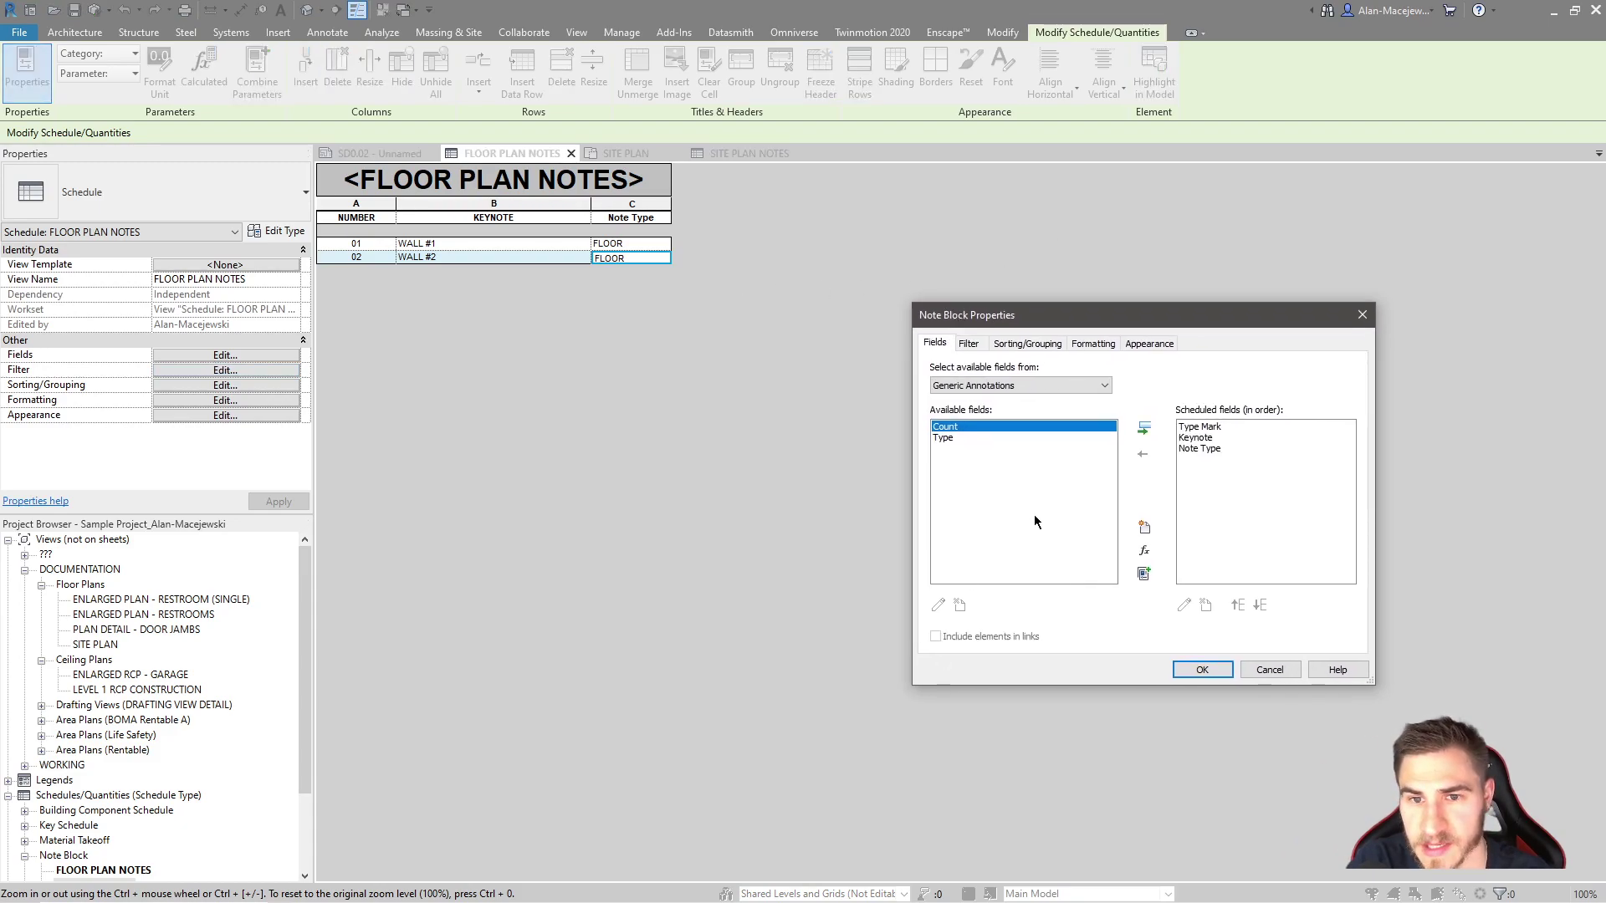
pyautogui.click(1145, 527)
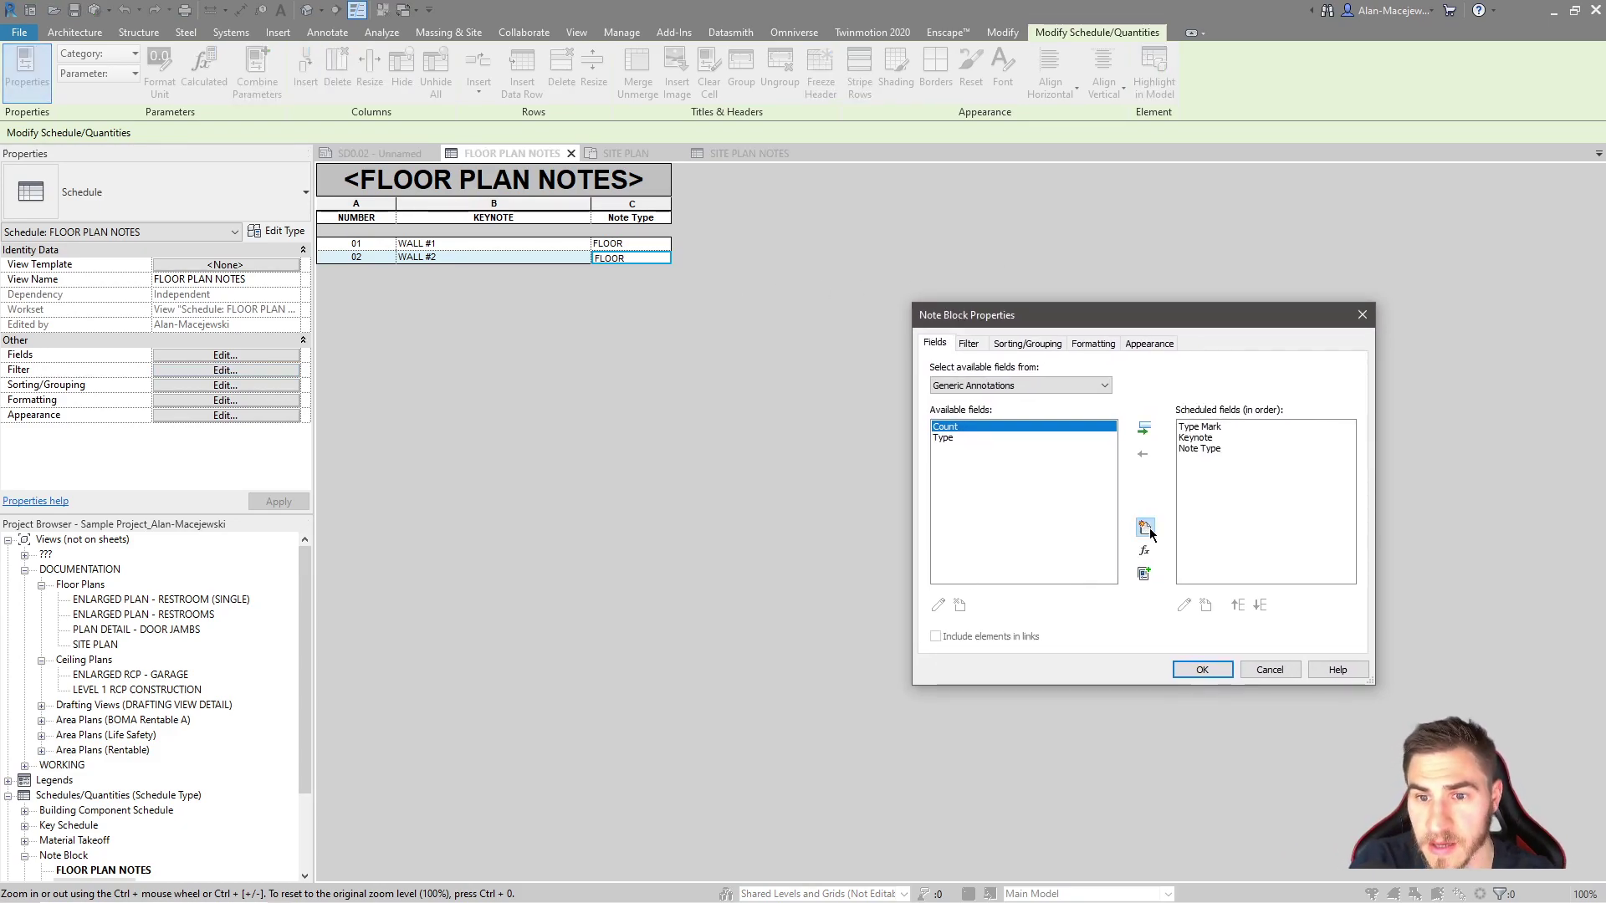
pyautogui.write('Image')
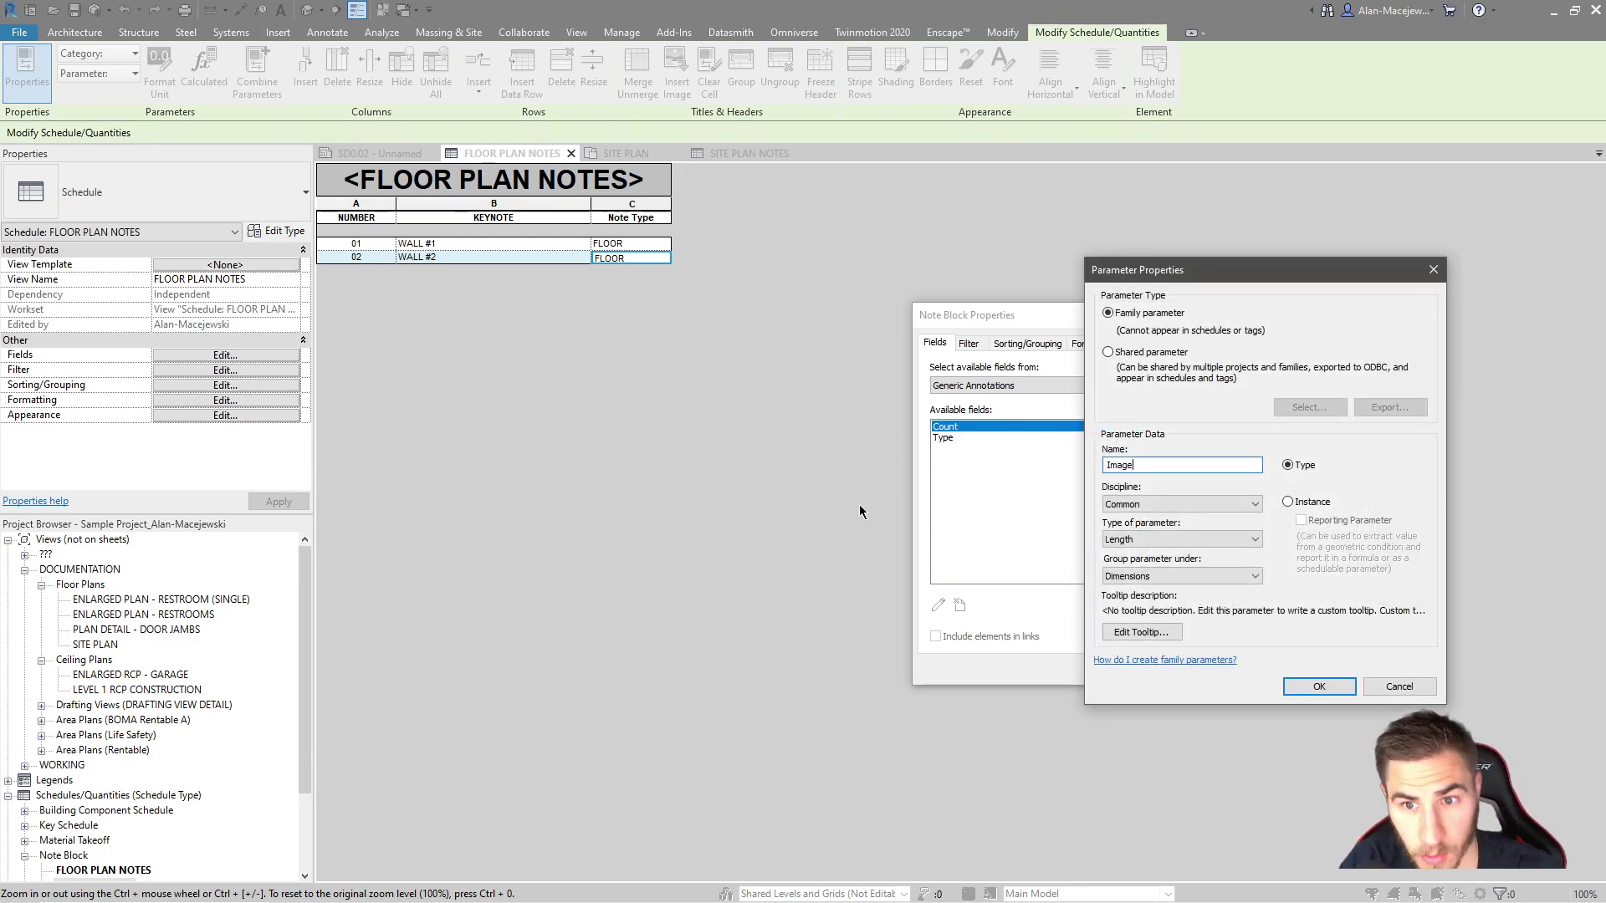
pyautogui.click(1149, 539)
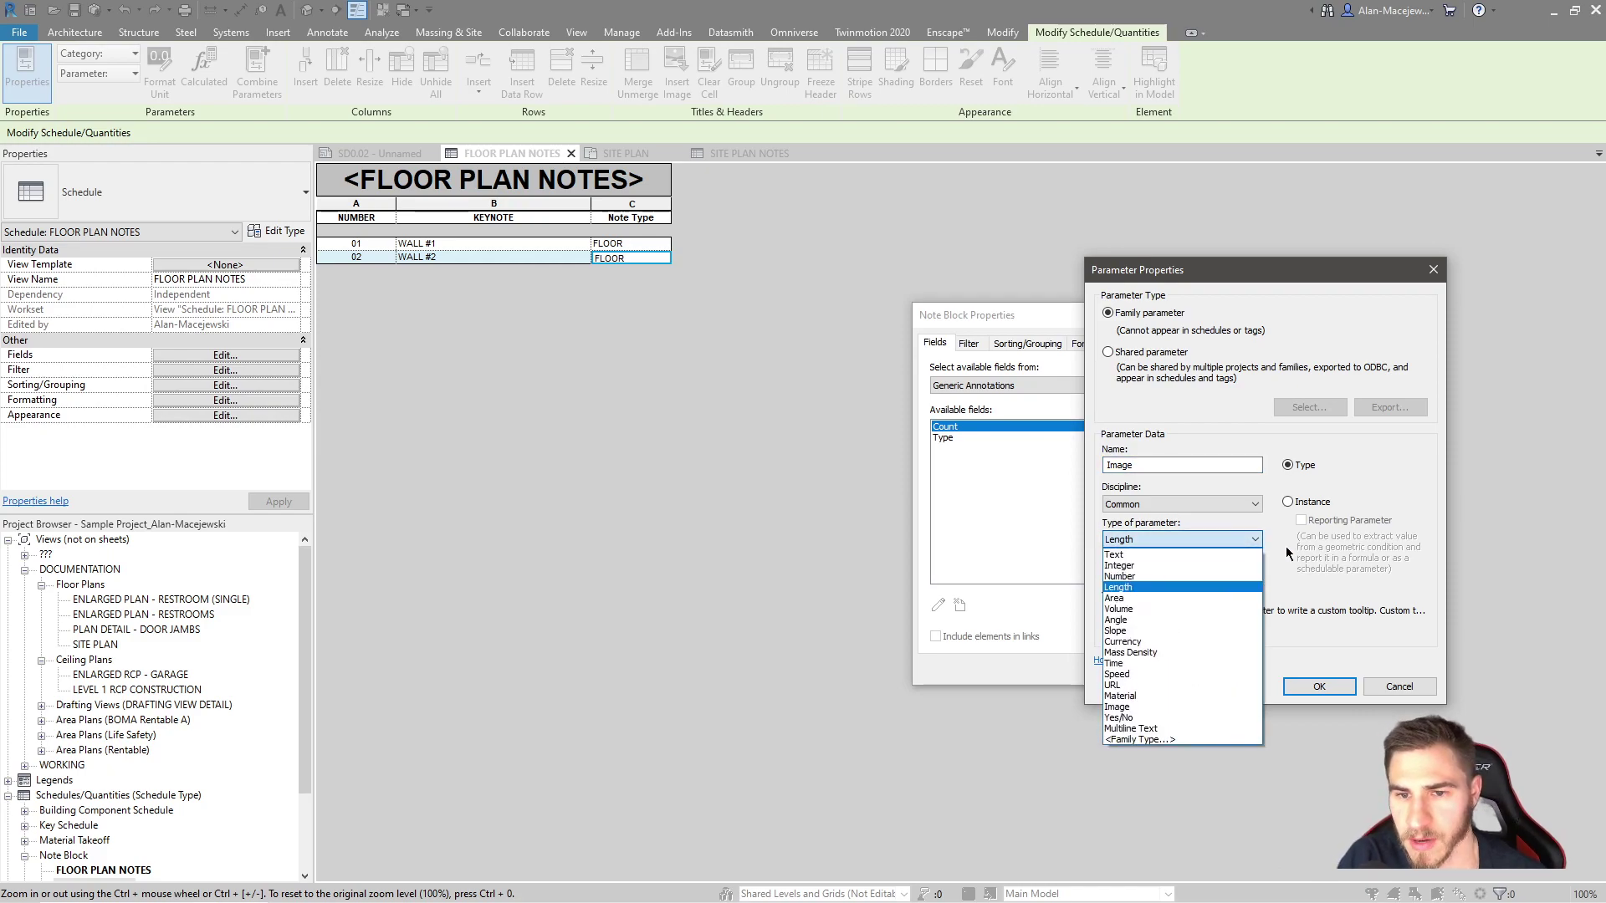
pyautogui.click(1134, 707)
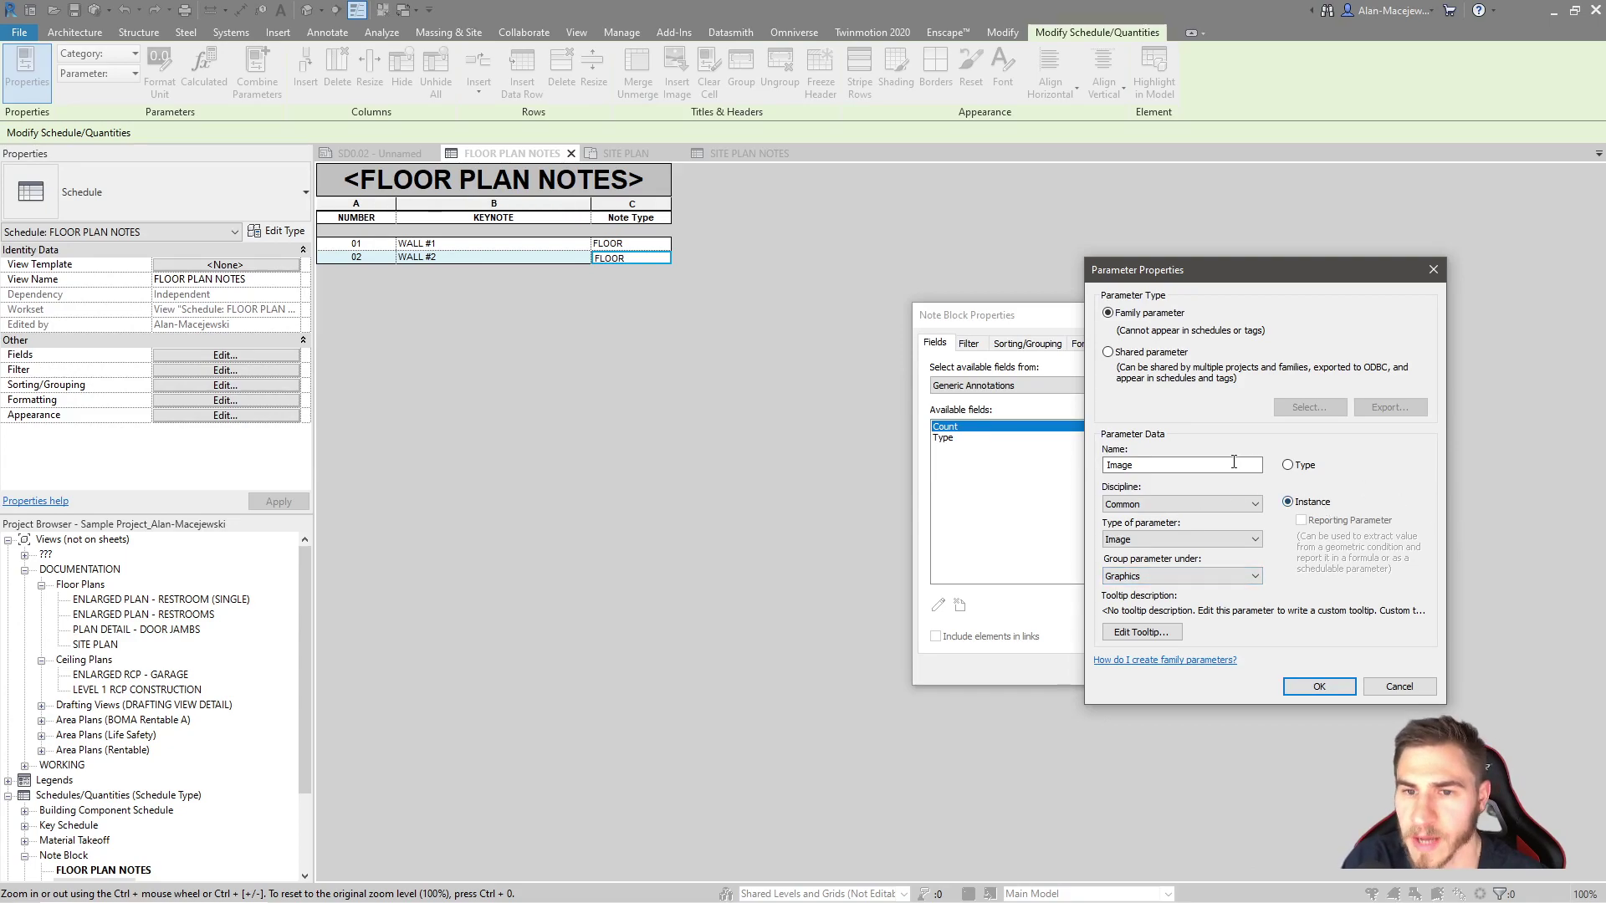
pyautogui.click(1316, 688)
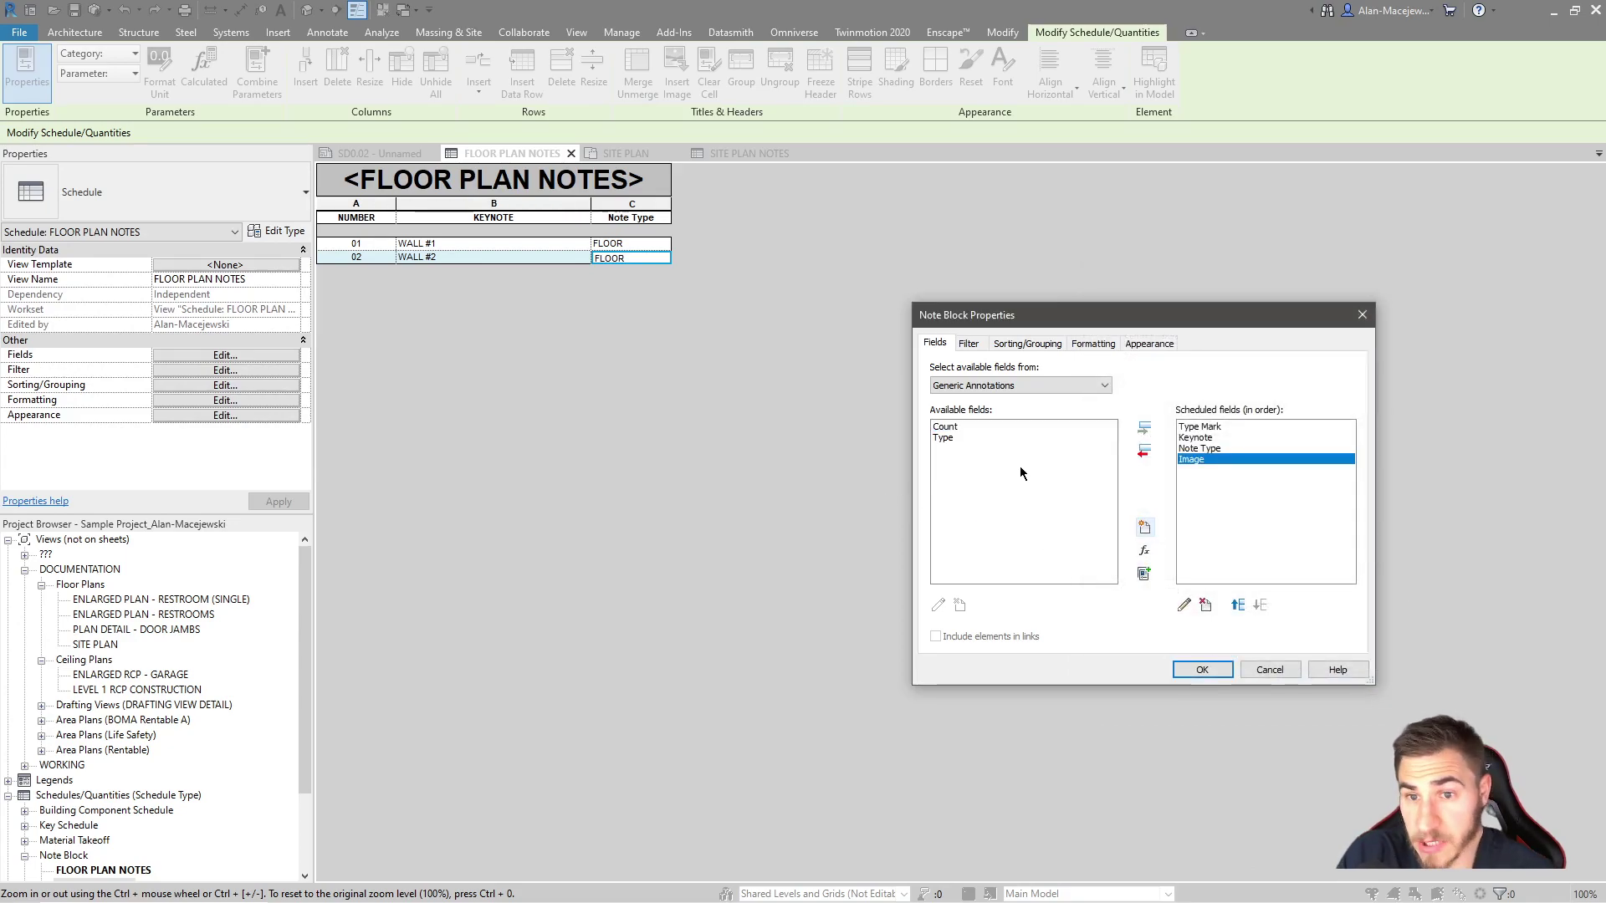
# Move the Image field to the first position in the scheduled fields and apply the schedule changes
pyautogui.click(1238, 604)
pyautogui.click(1238, 605)
pyautogui.click(1238, 605)
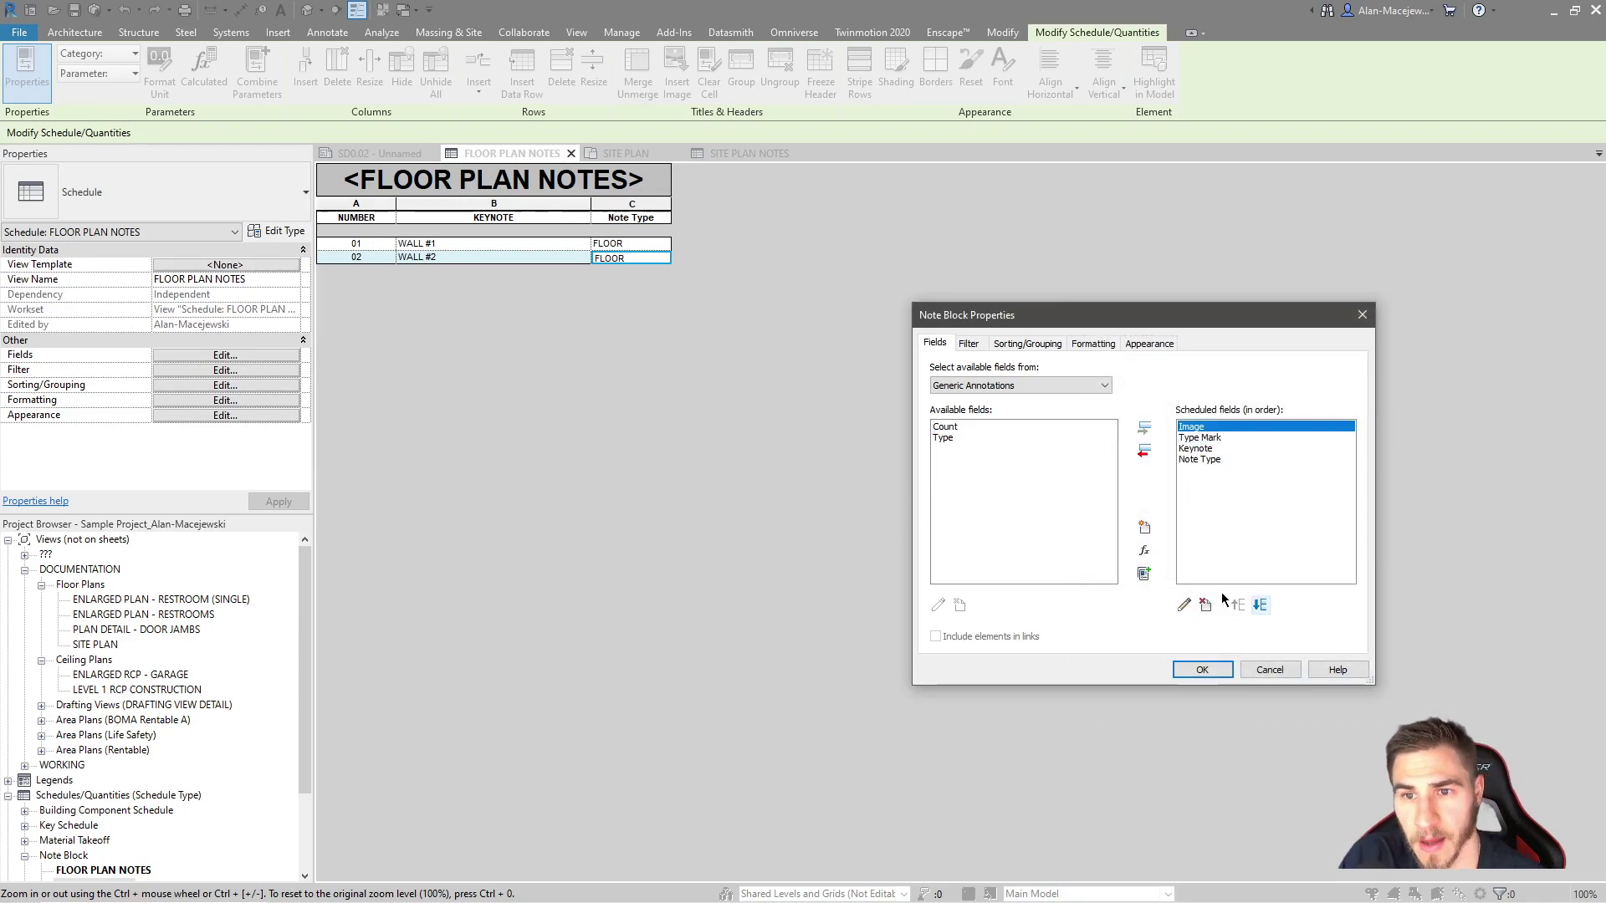
pyautogui.click(1181, 674)
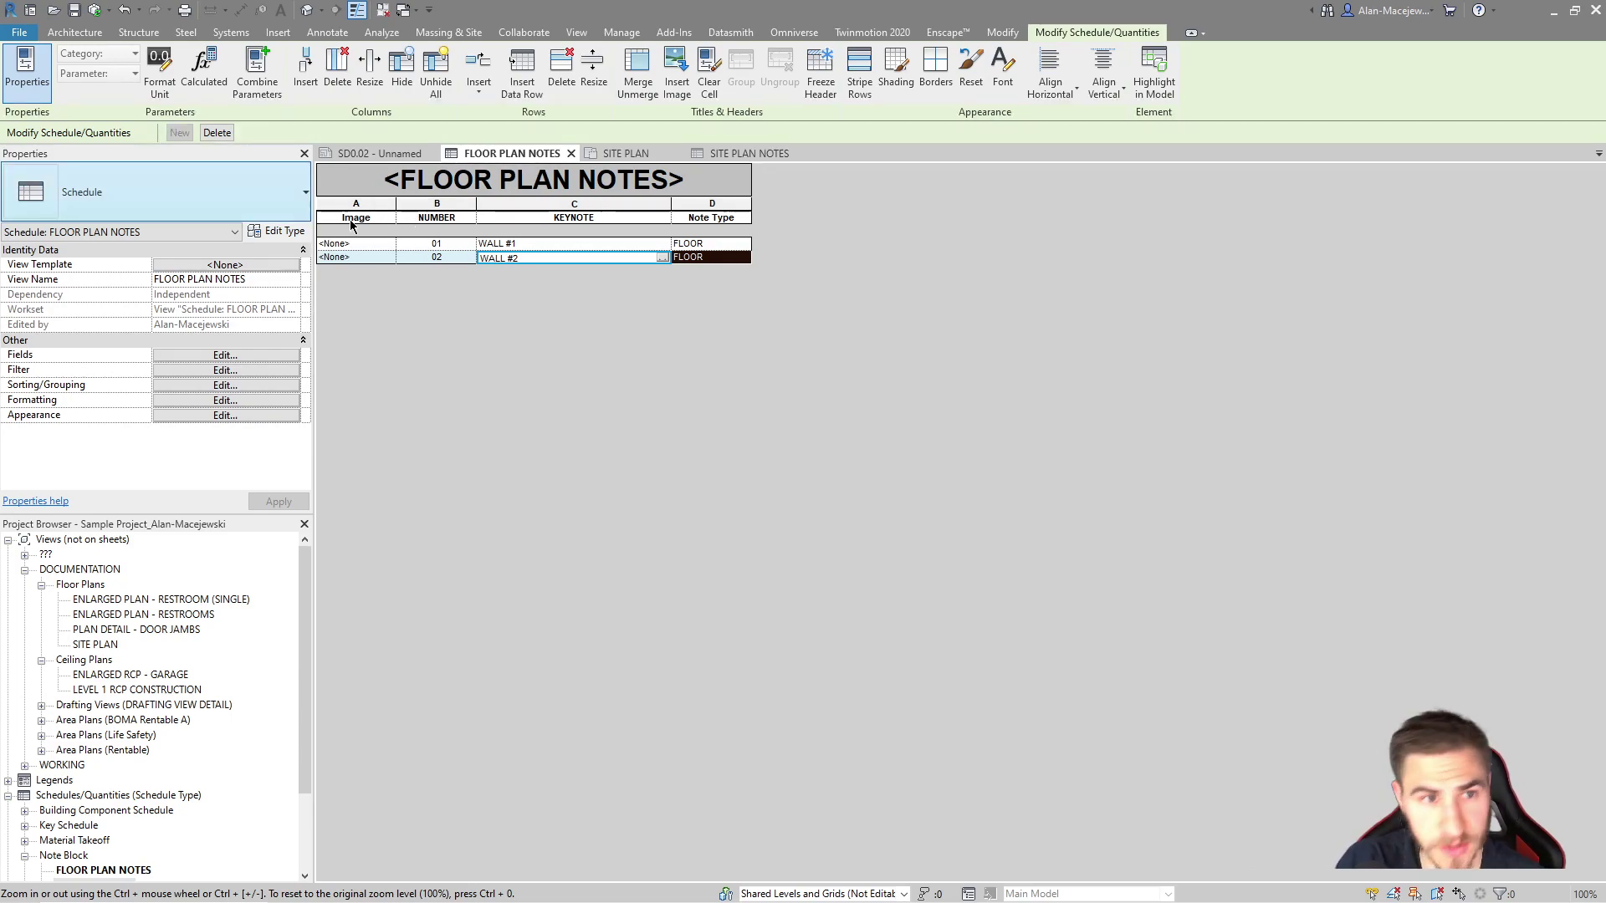
# View the Manage Images dialog from the WALL #1 note's Image cell and through the project's Manage Images command, closing it each time
pyautogui.click(389, 245)
pyautogui.click(389, 245)
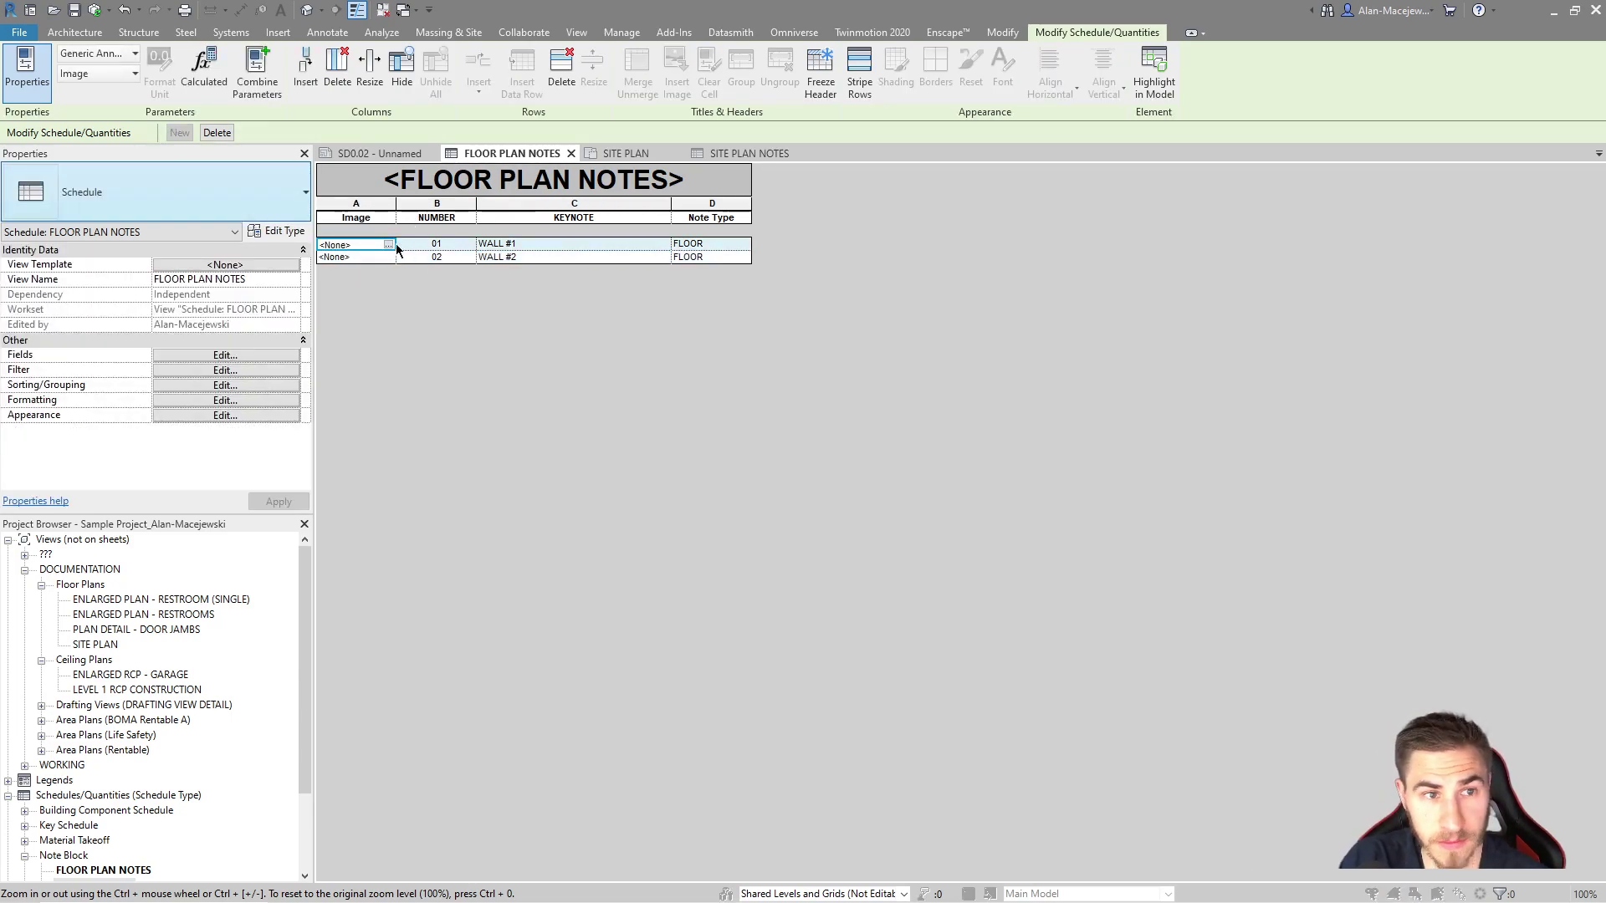
pyautogui.moveTo(706, 242); pyautogui.dragTo(1061, 226)
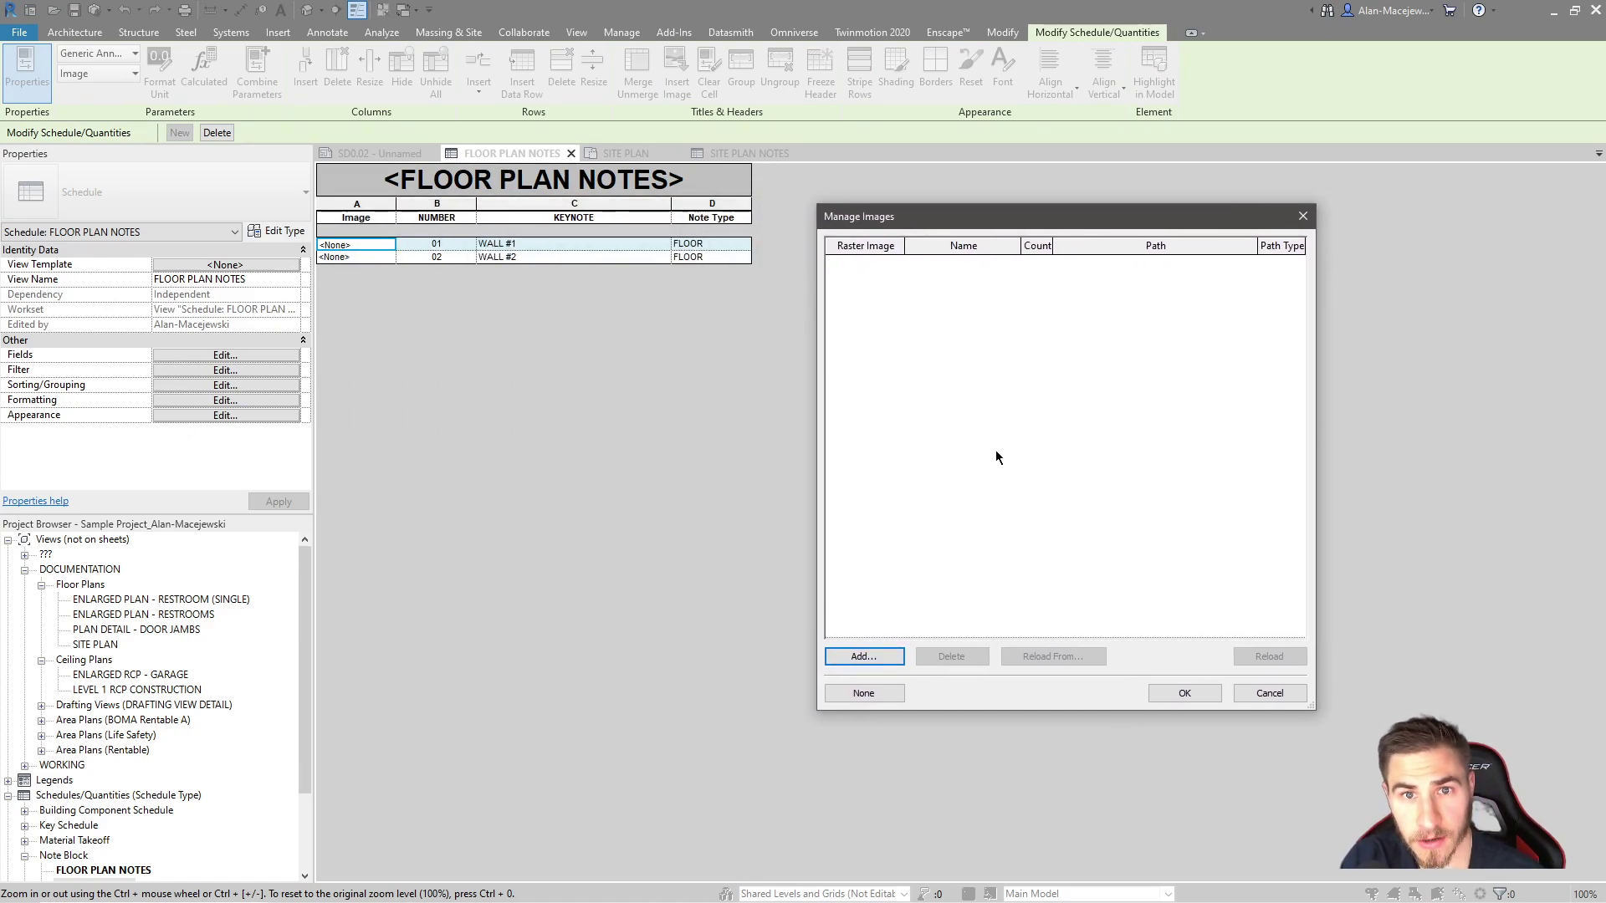
pyautogui.click(1303, 217)
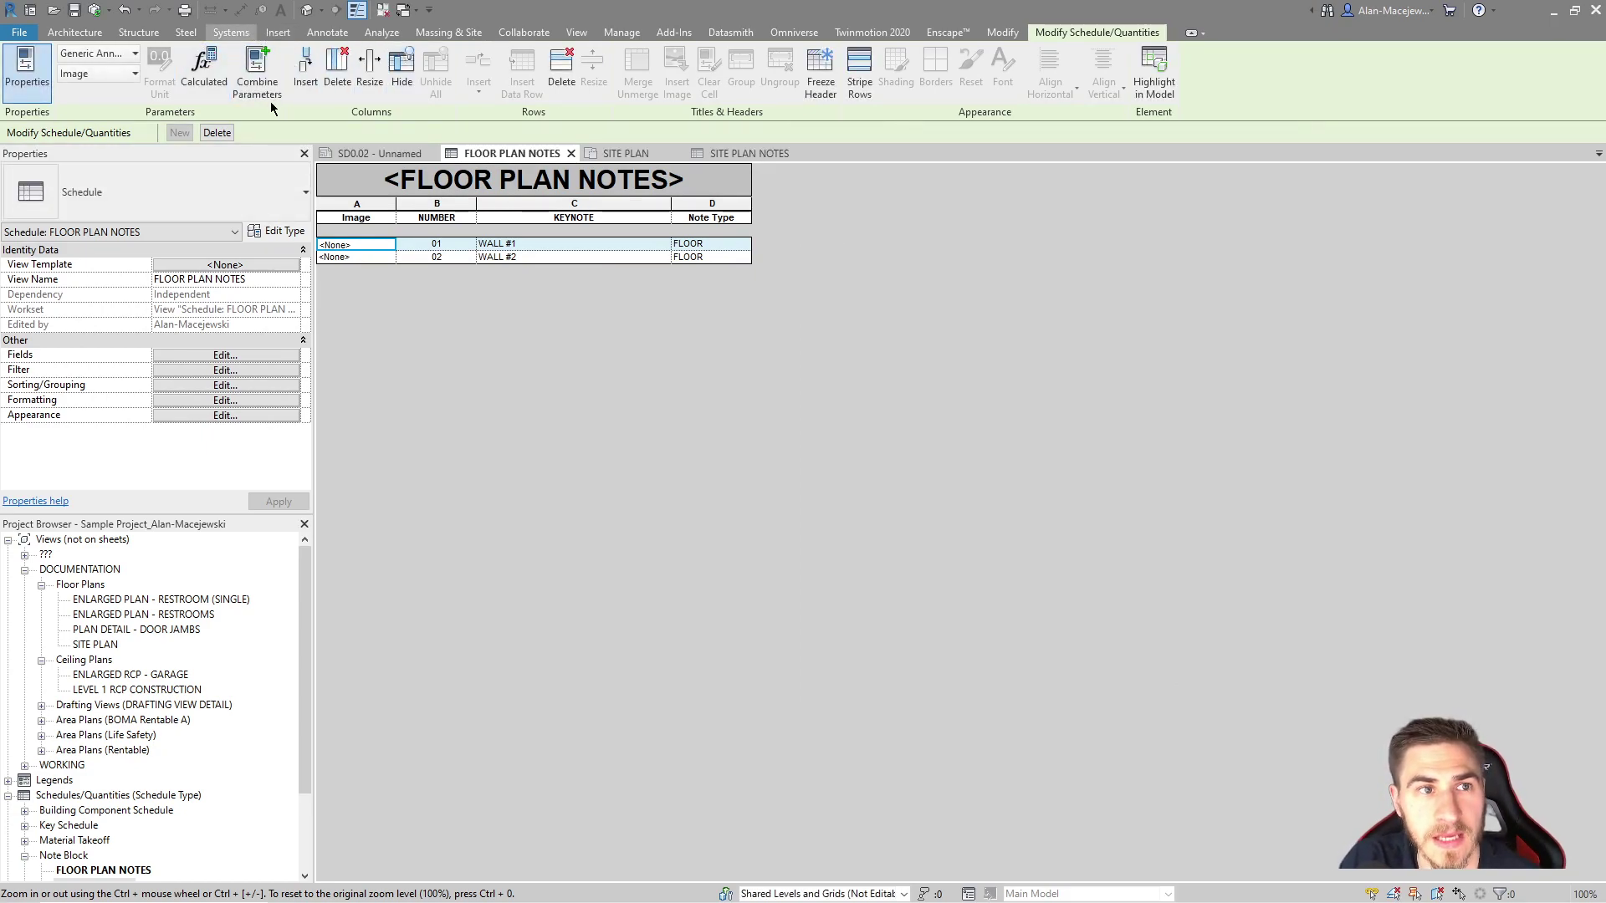
pyautogui.click(278, 32)
pyautogui.click(640, 71)
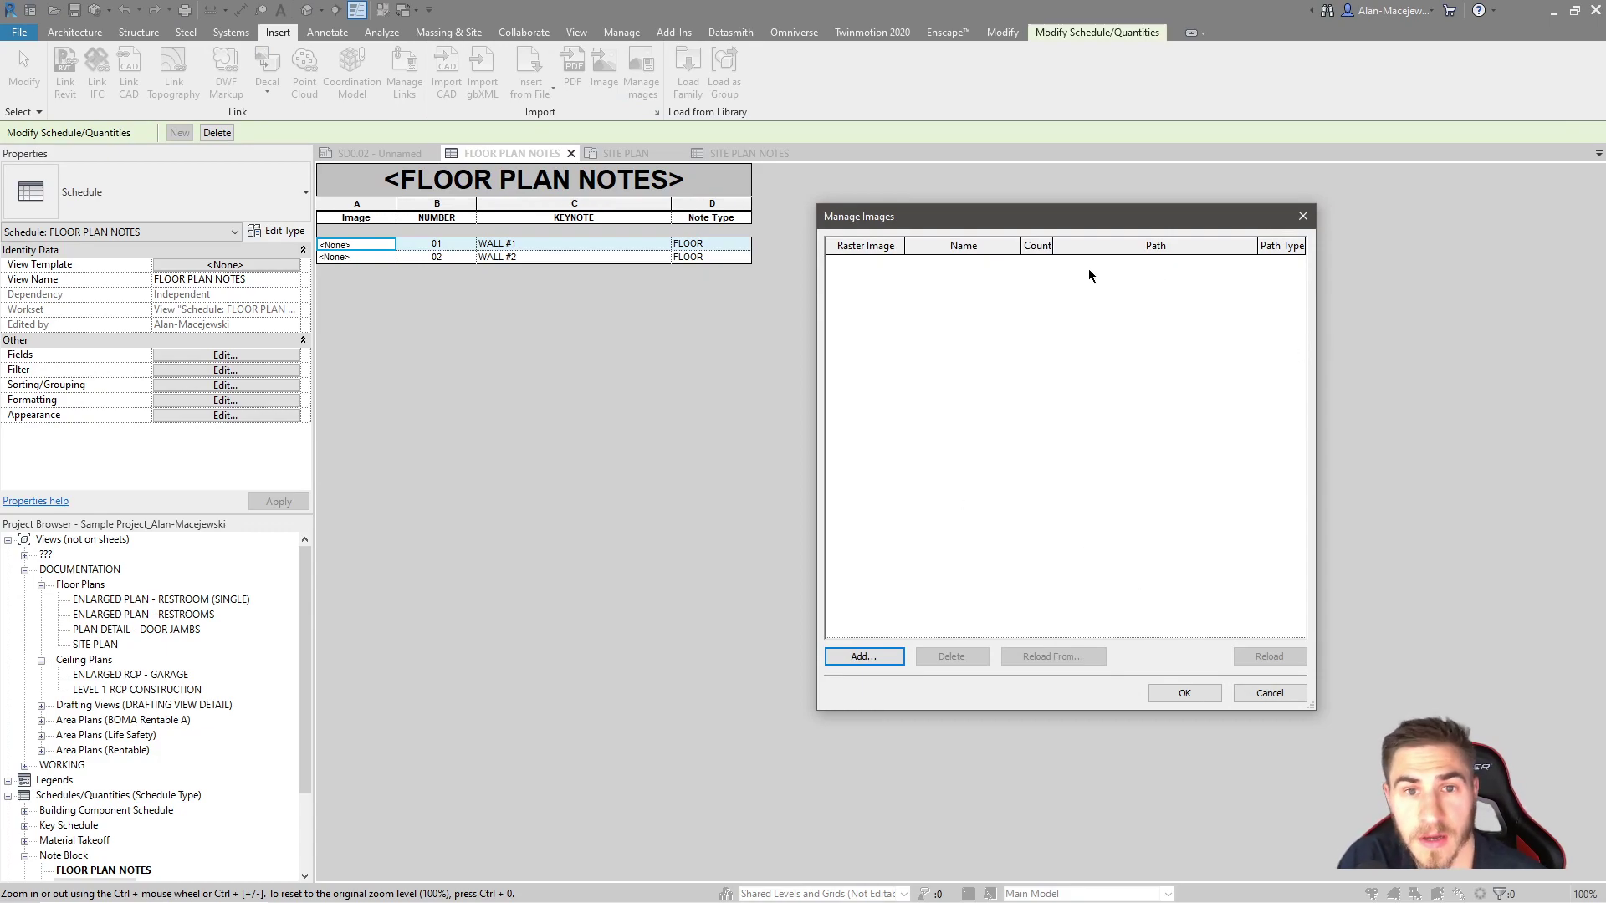
pyautogui.click(1302, 215)
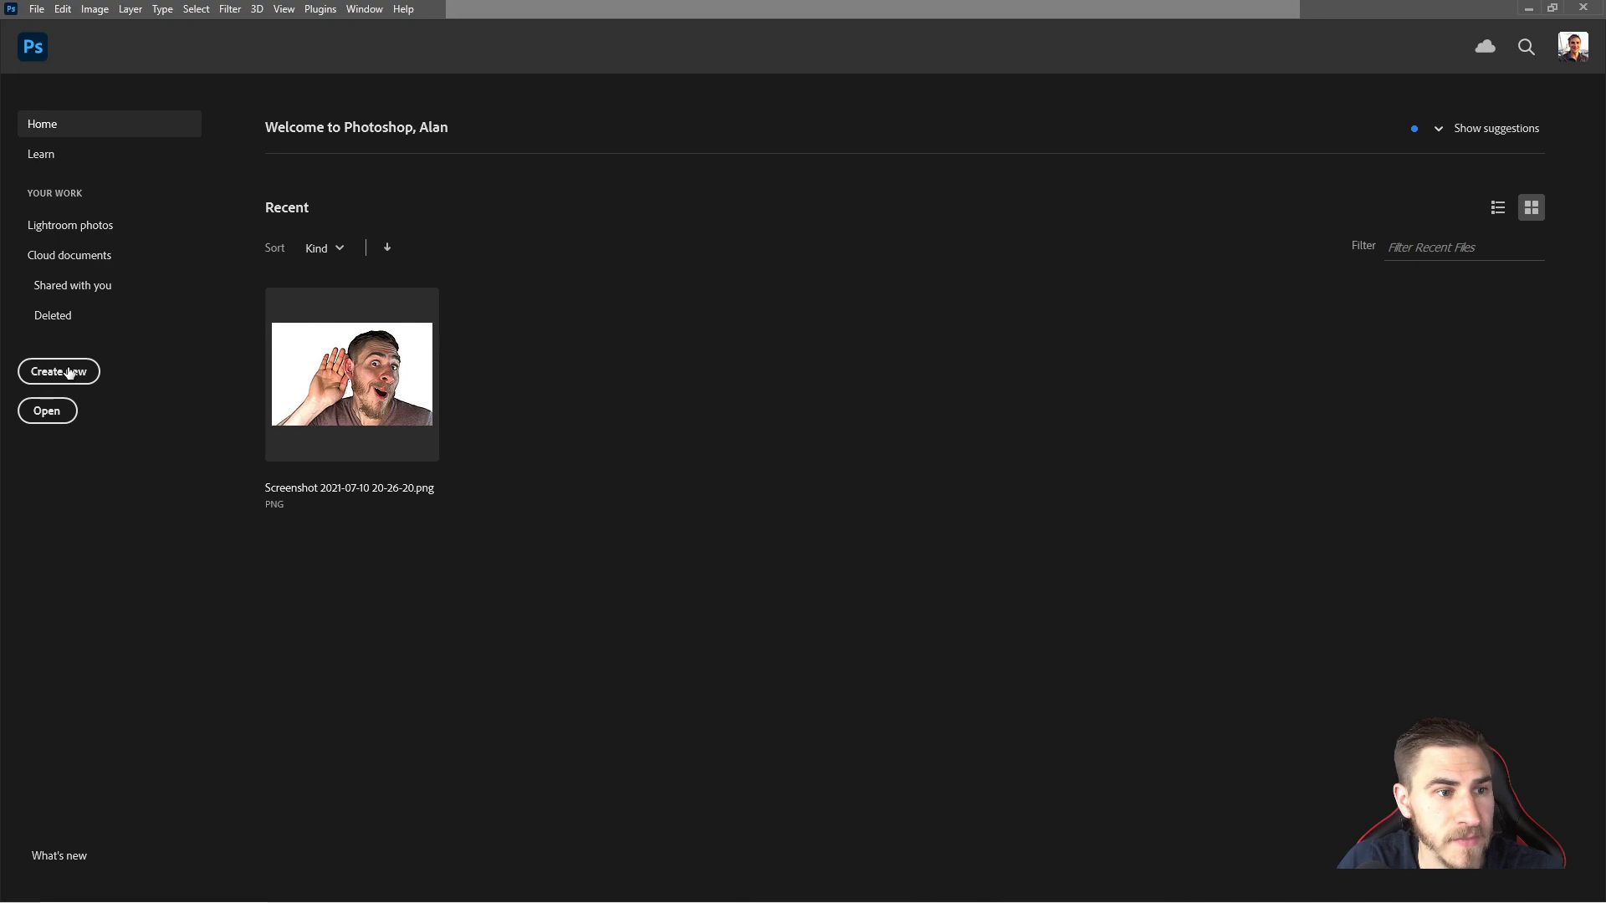
# Create a new document 250 pixels wide and 250 pixels high with a resolution of 150 pixels per inch
pyautogui.click(70, 373)
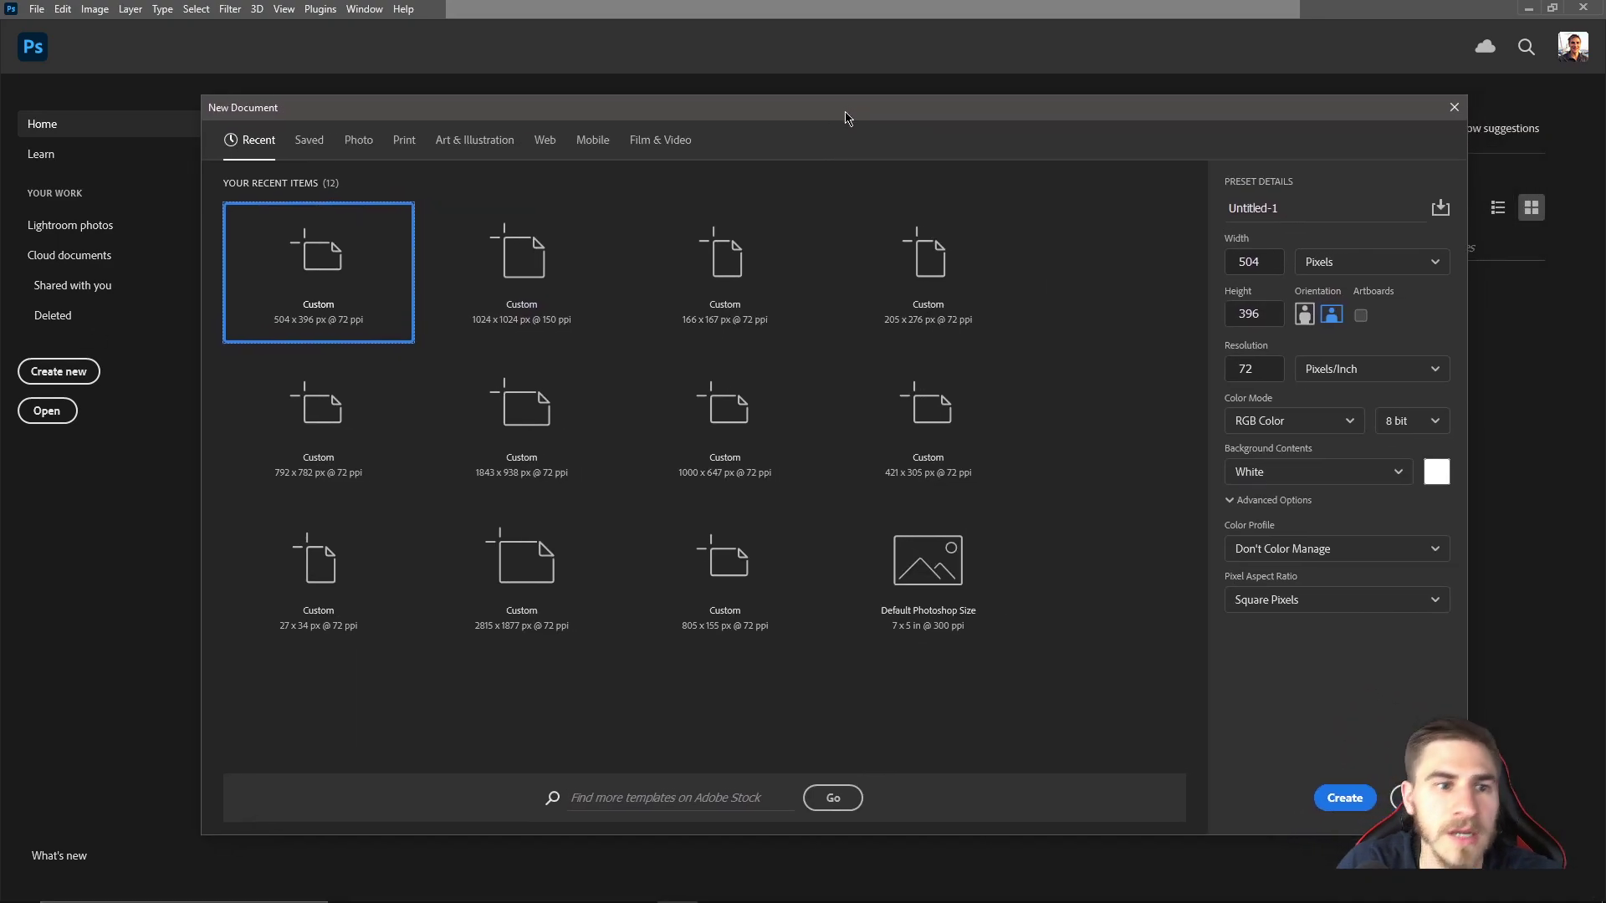
pyautogui.doubleClick(1239, 260)
pyautogui.write('250')
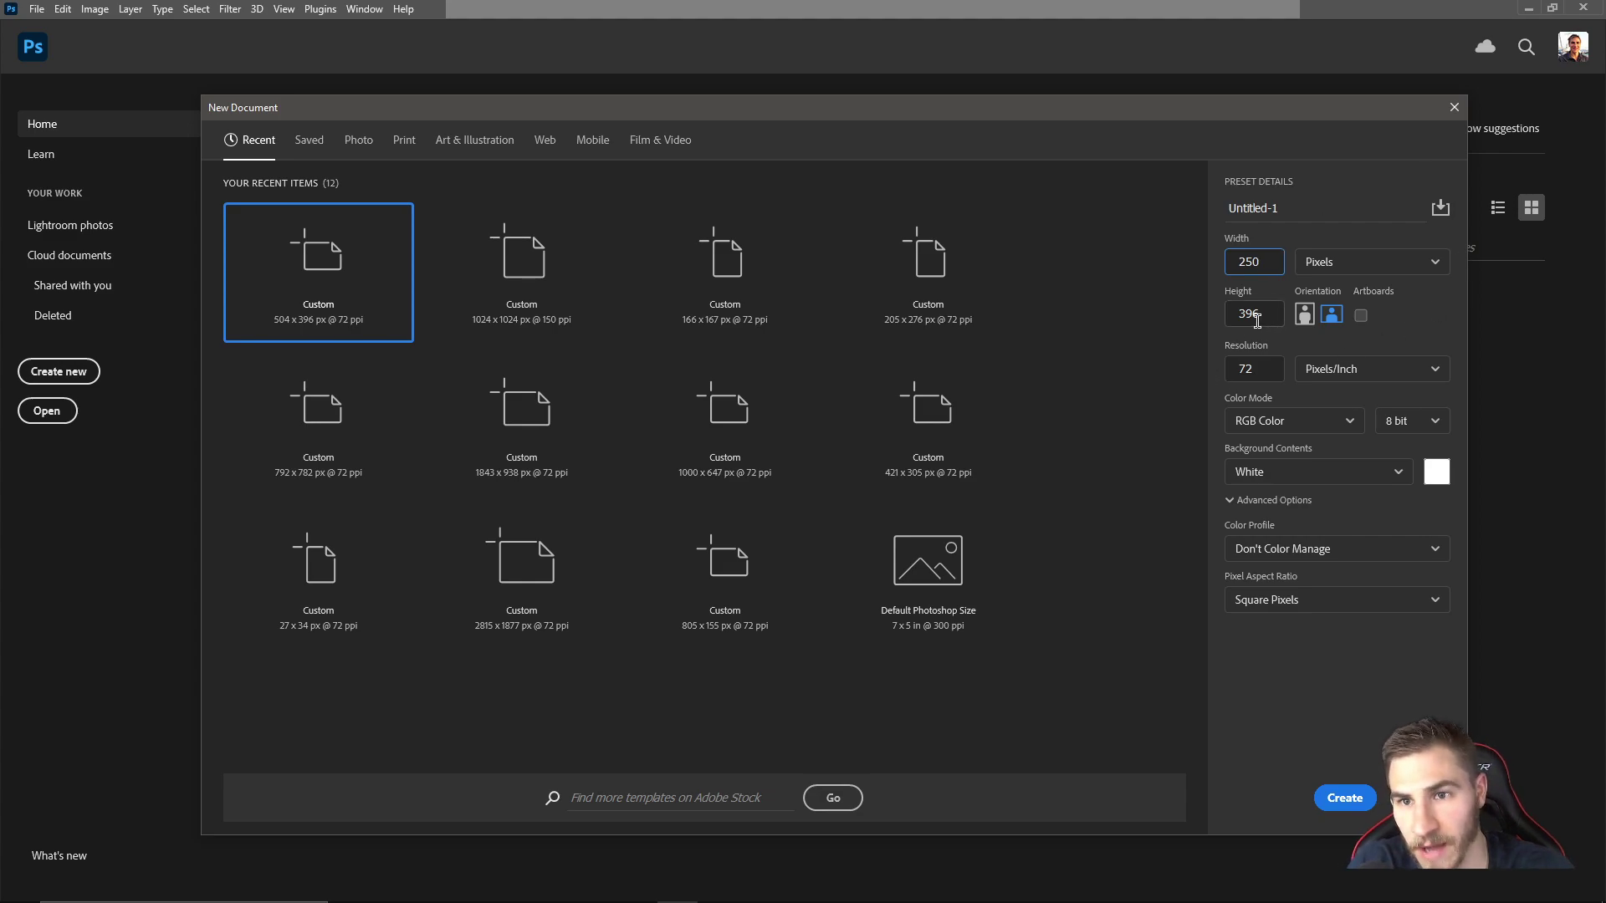
pyautogui.click(1216, 329)
pyautogui.doubleClick(1256, 313)
pyautogui.write('250')
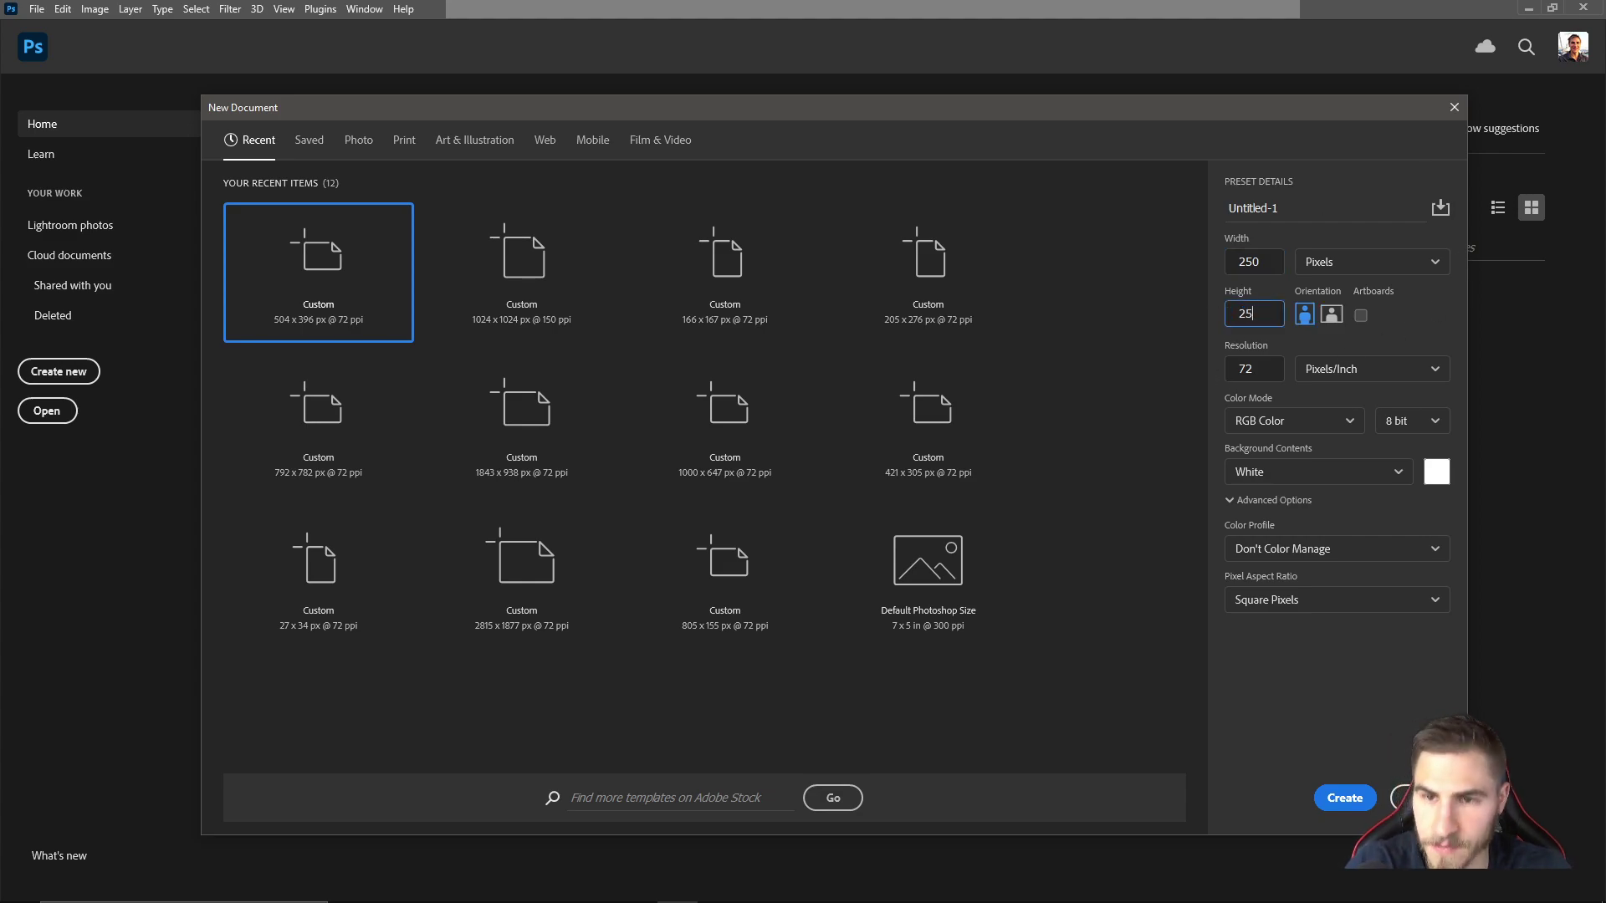
pyautogui.doubleClick(1250, 369)
pyautogui.write('150')
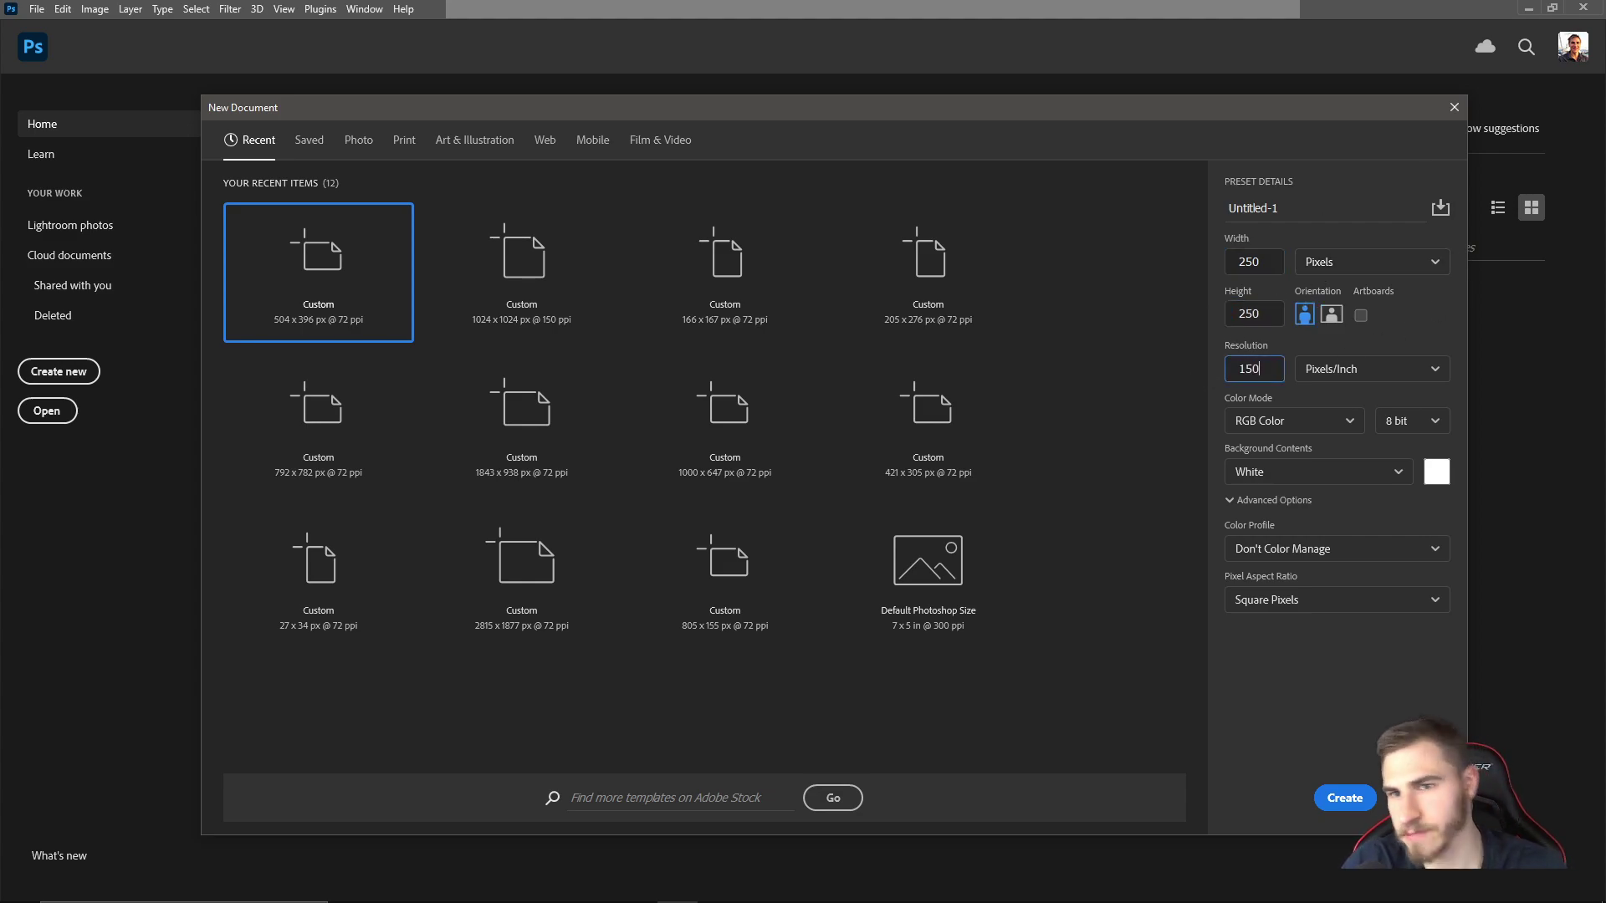
pyautogui.click(1348, 798)
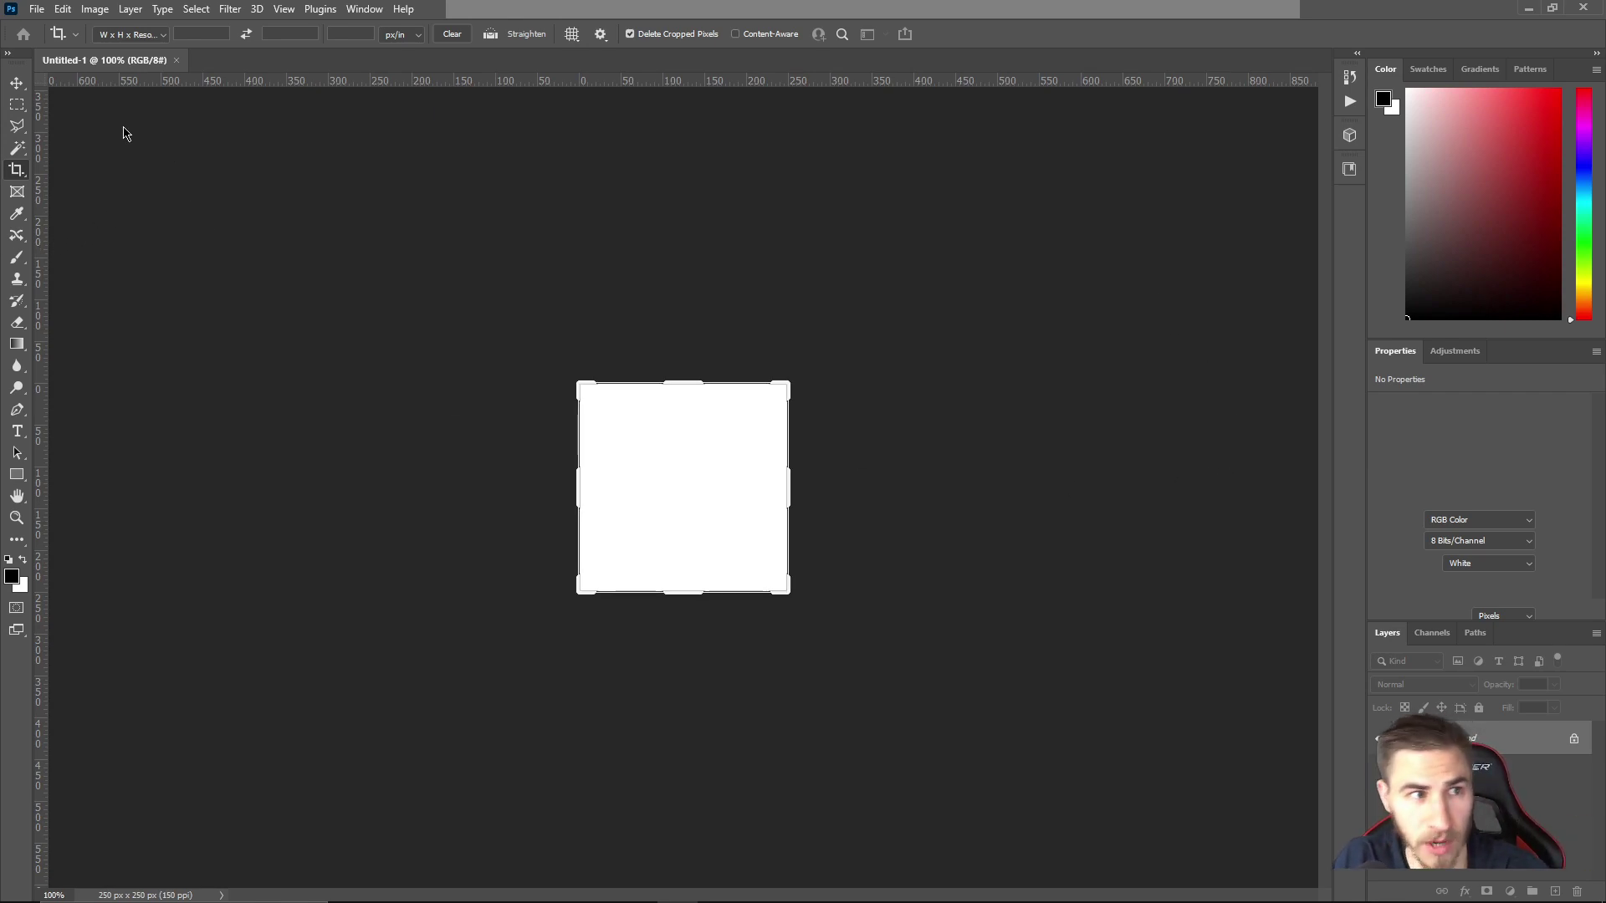
pyautogui.click(16, 104)
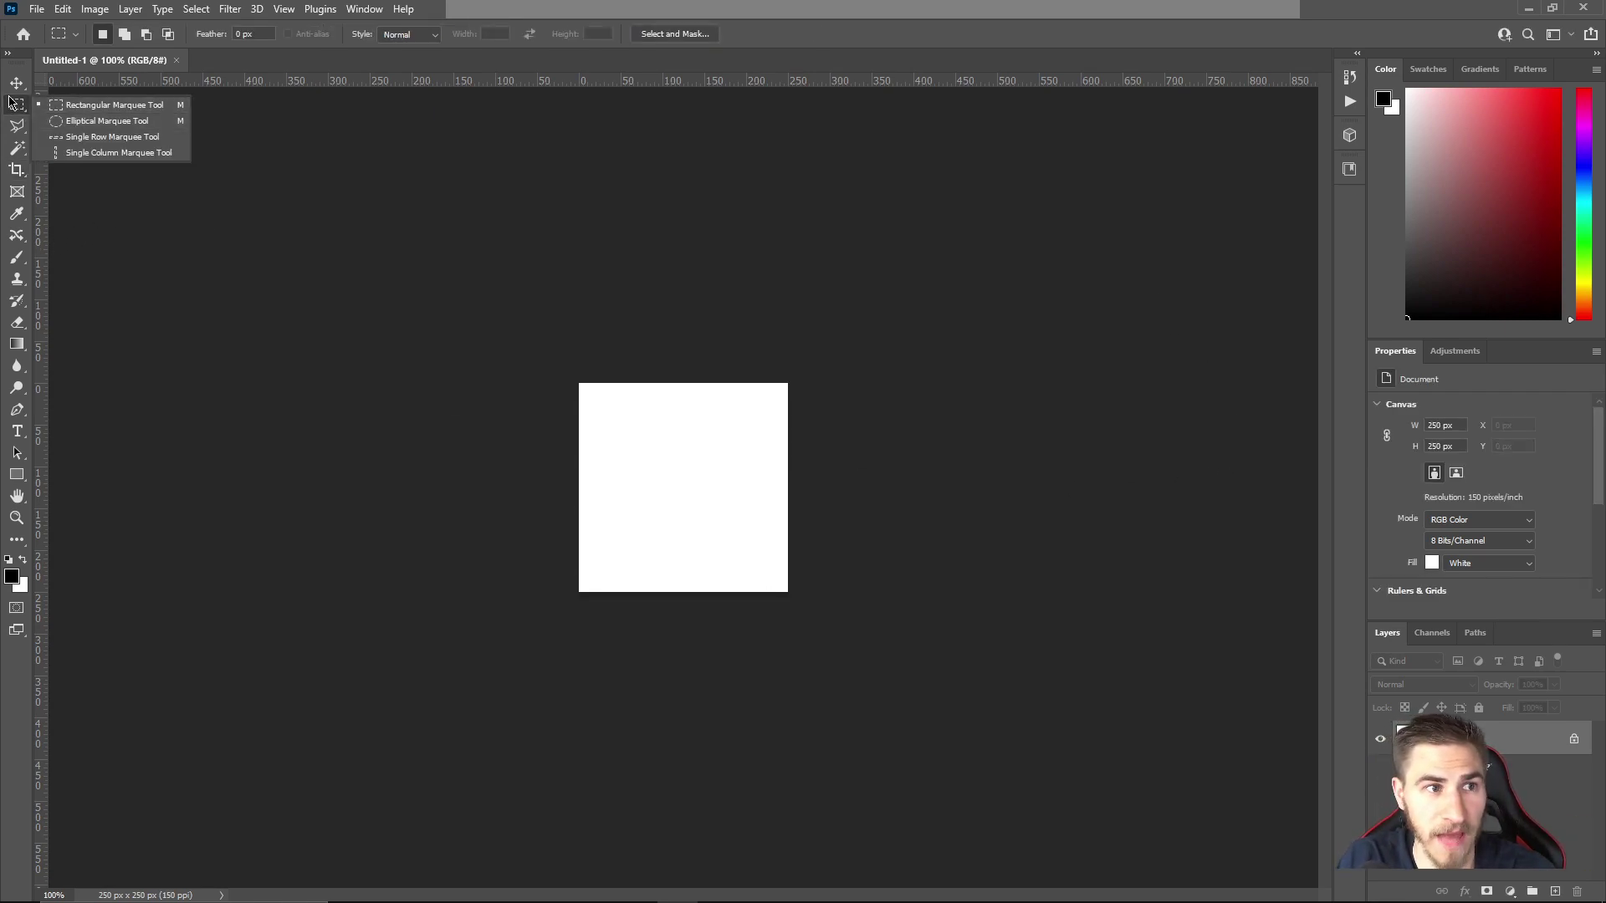
pyautogui.click(13, 101)
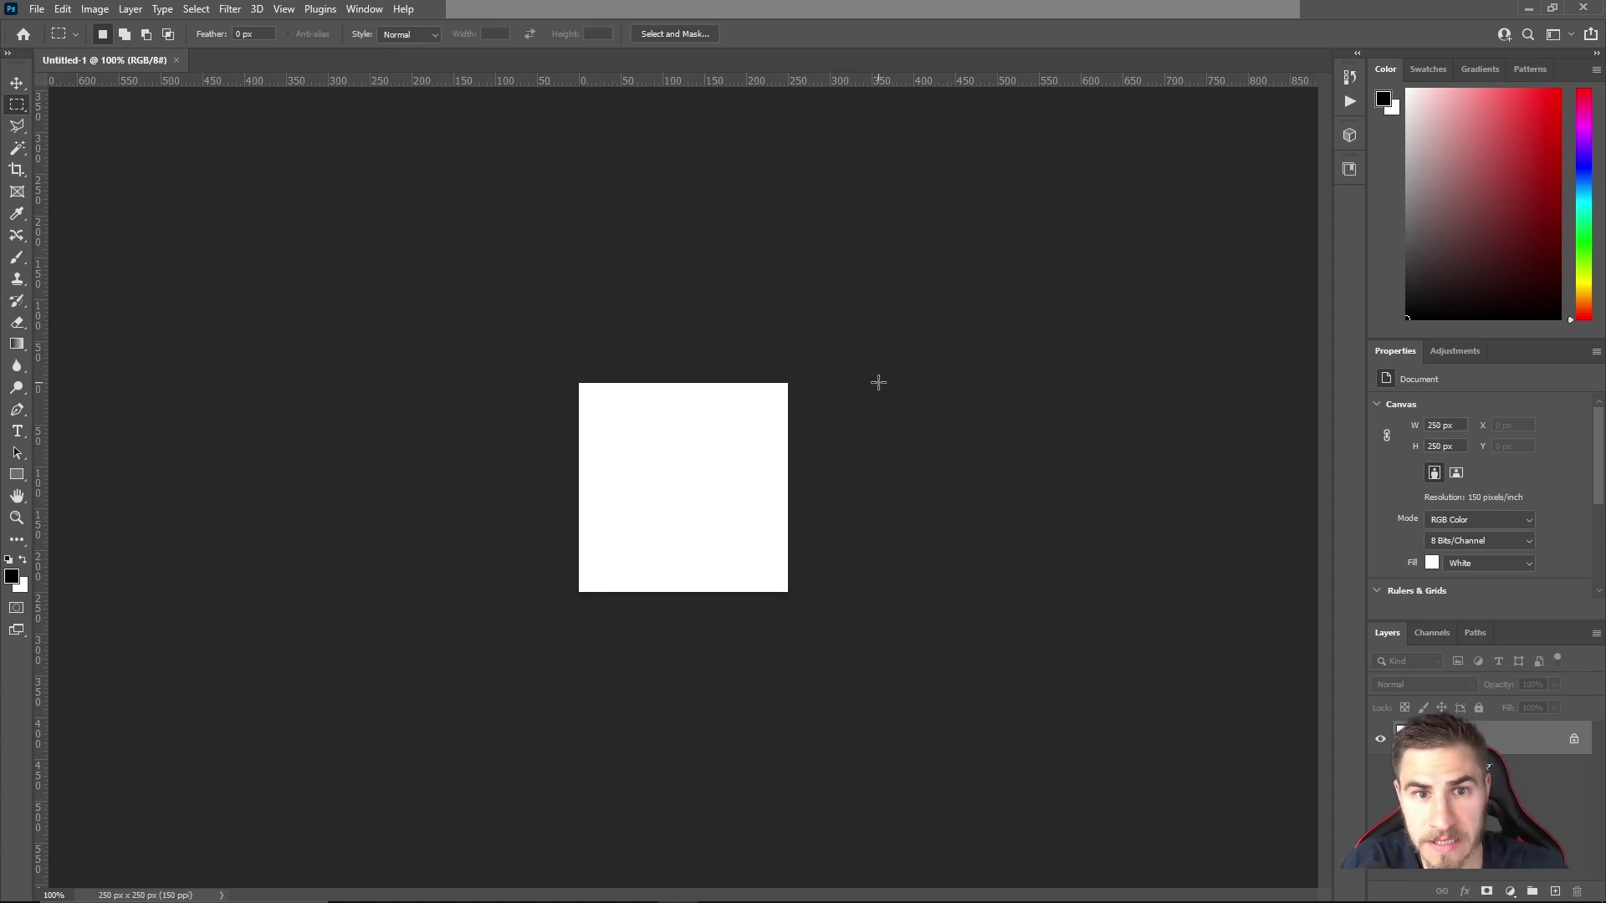
pyautogui.rightClick(8, 103)
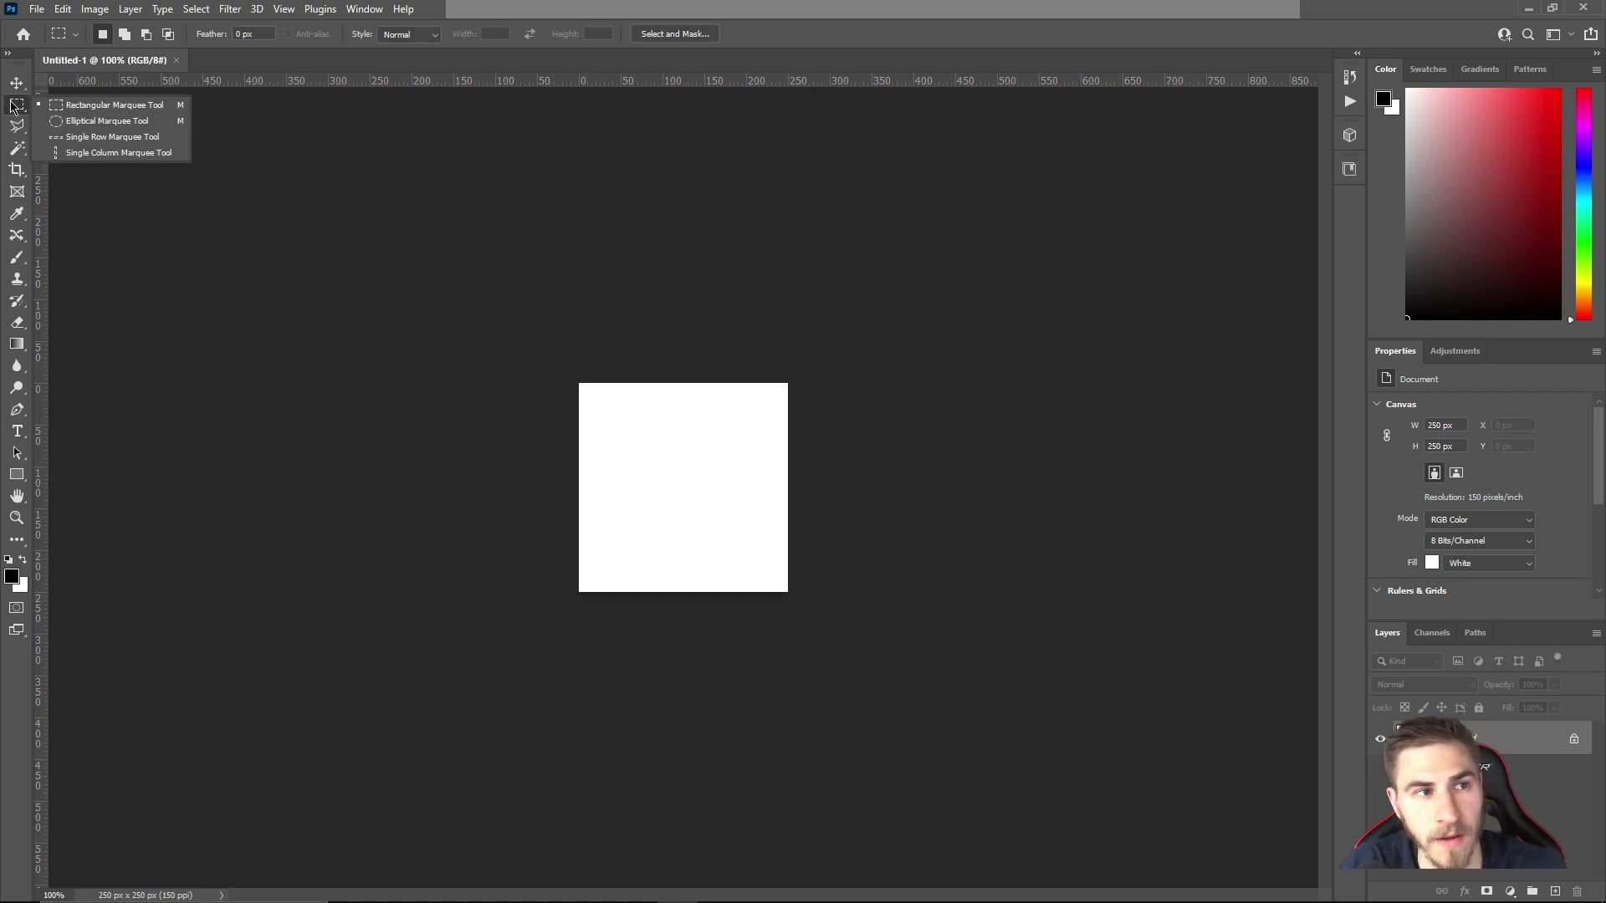
pyautogui.click(107, 121)
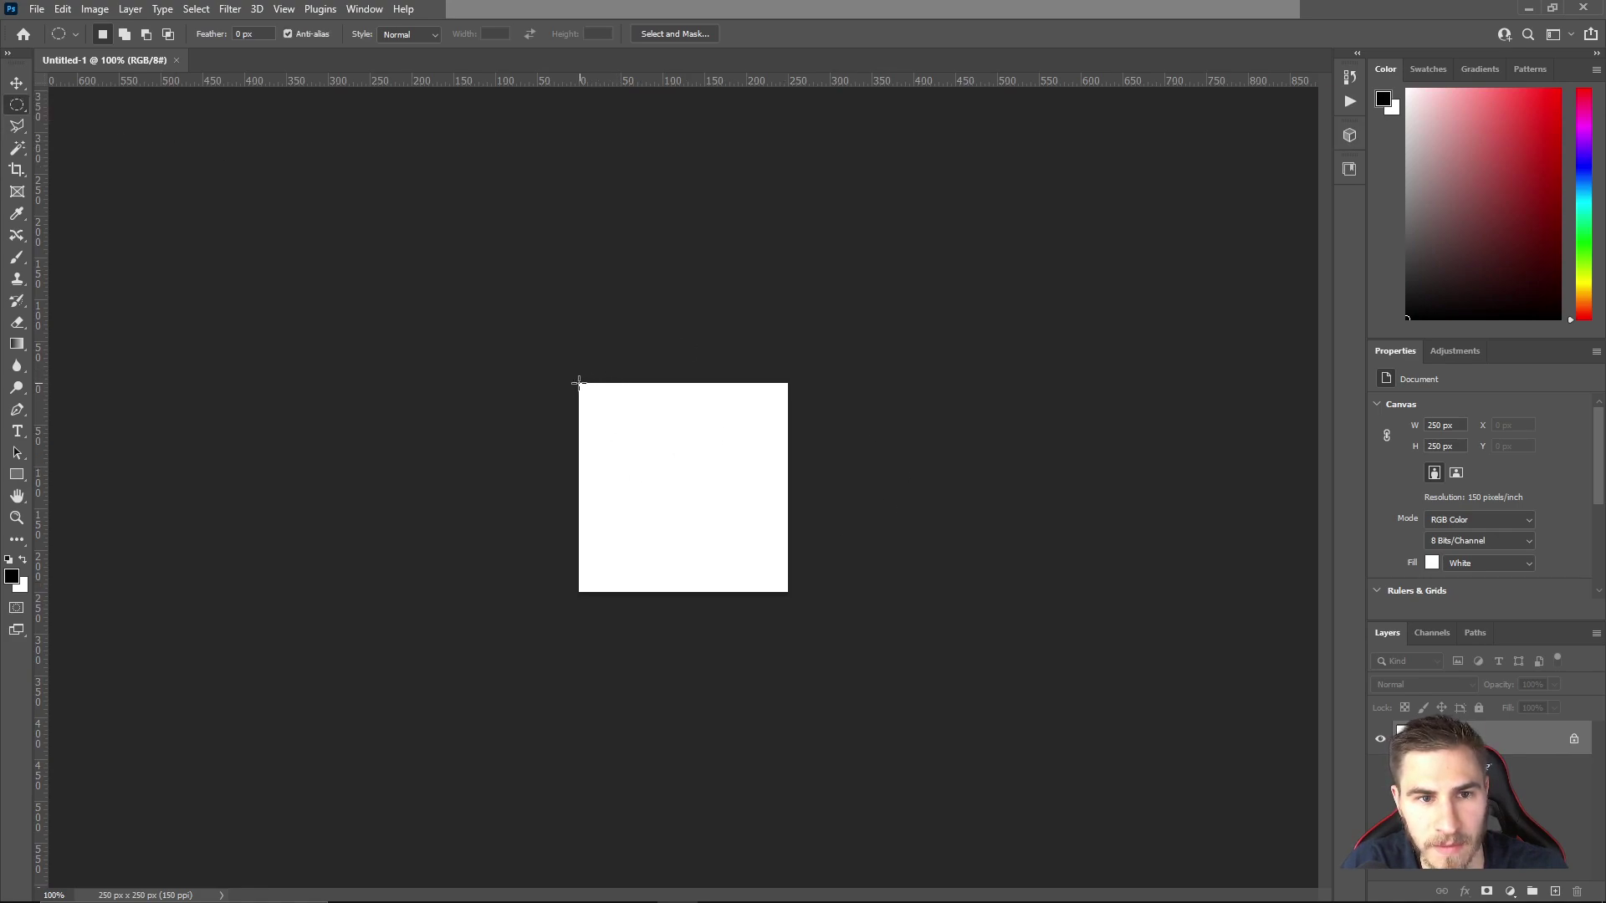
pyautogui.keyDown('shift'); pyautogui.moveTo(579, 383); pyautogui.dragTo(802, 590); pyautogui.keyUp('shift')
pyautogui.hotkey('ctrl', 'd')
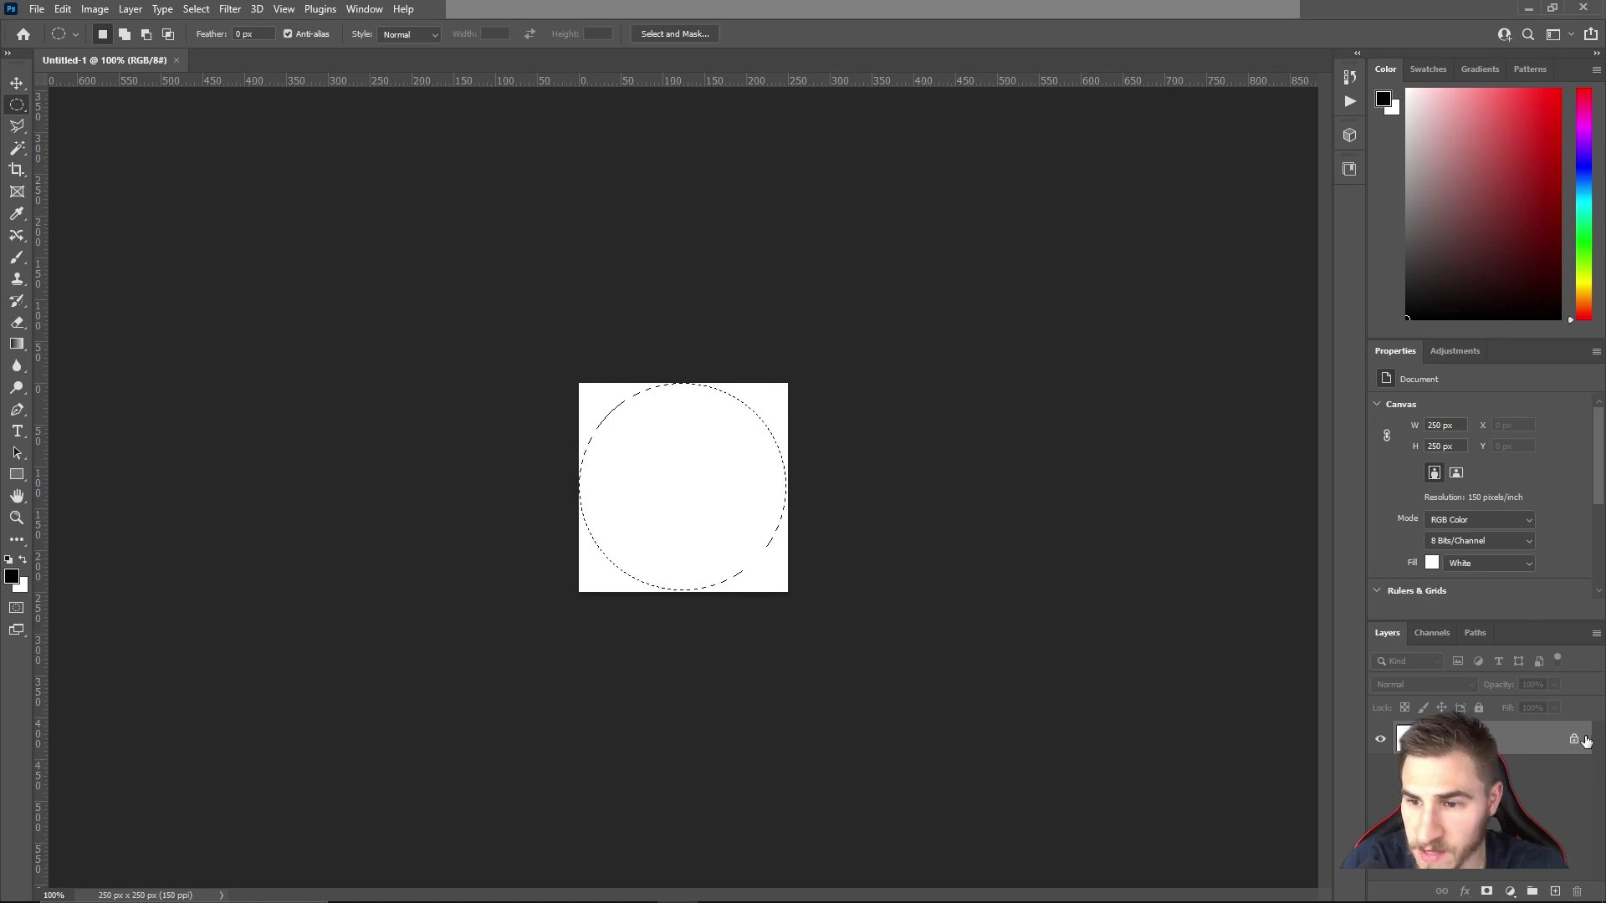
# Unlock the background layer, clear the full-canvas selection and draw a circular selection about 223 px in diameter just inside the canvas edges
pyautogui.click(1495, 736)
pyautogui.click(591, 437)
pyautogui.rightClick(14, 106)
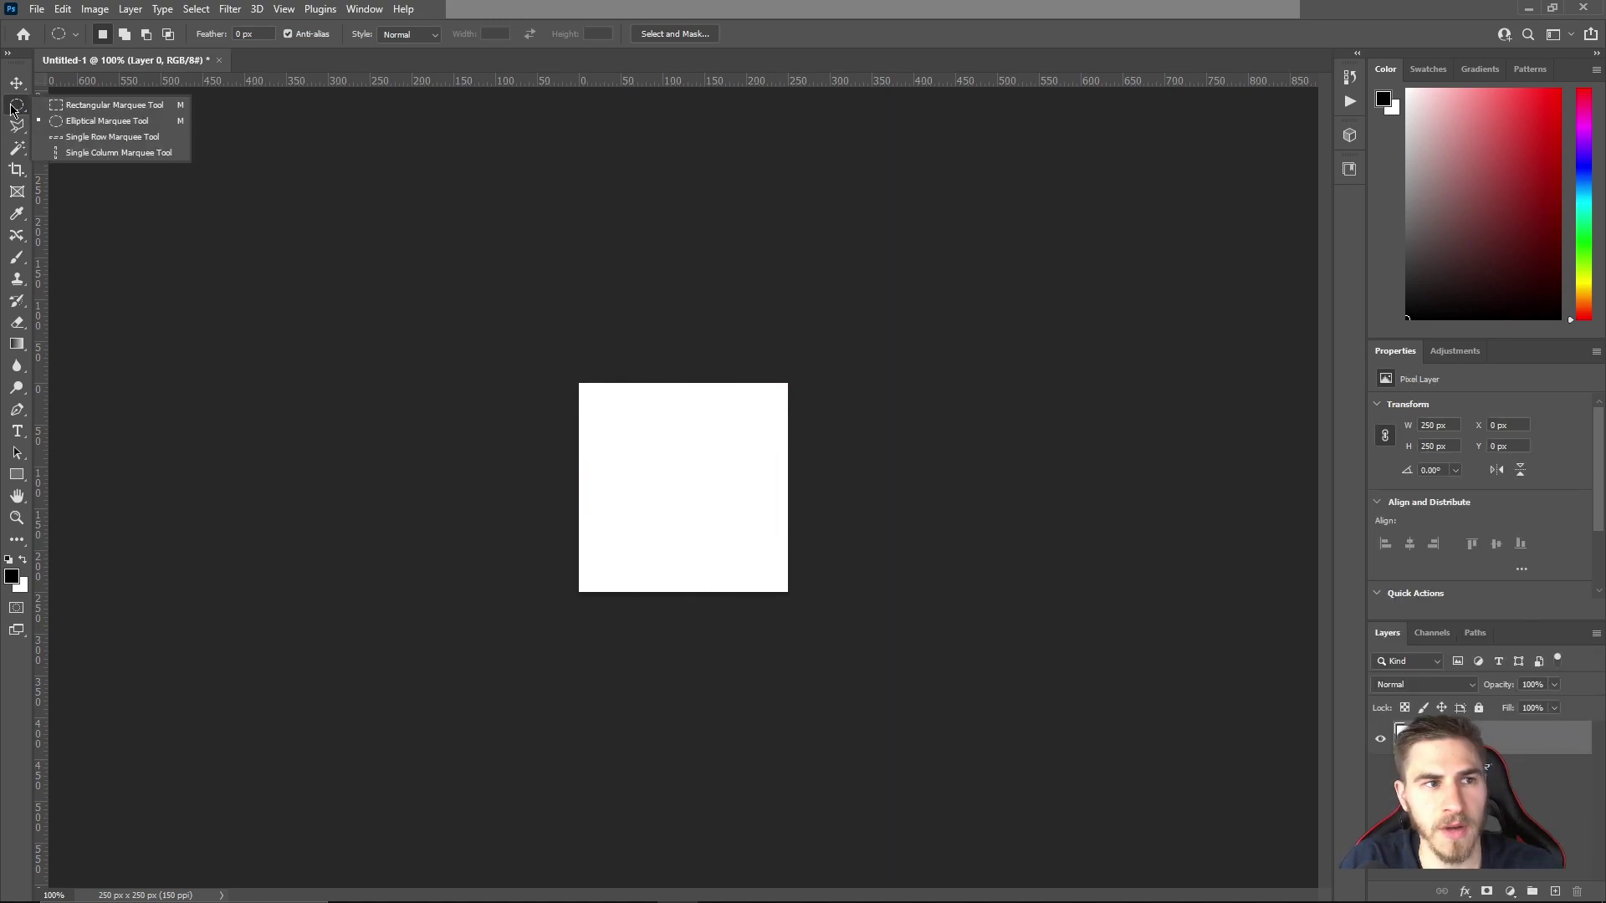
pyautogui.click(87, 125)
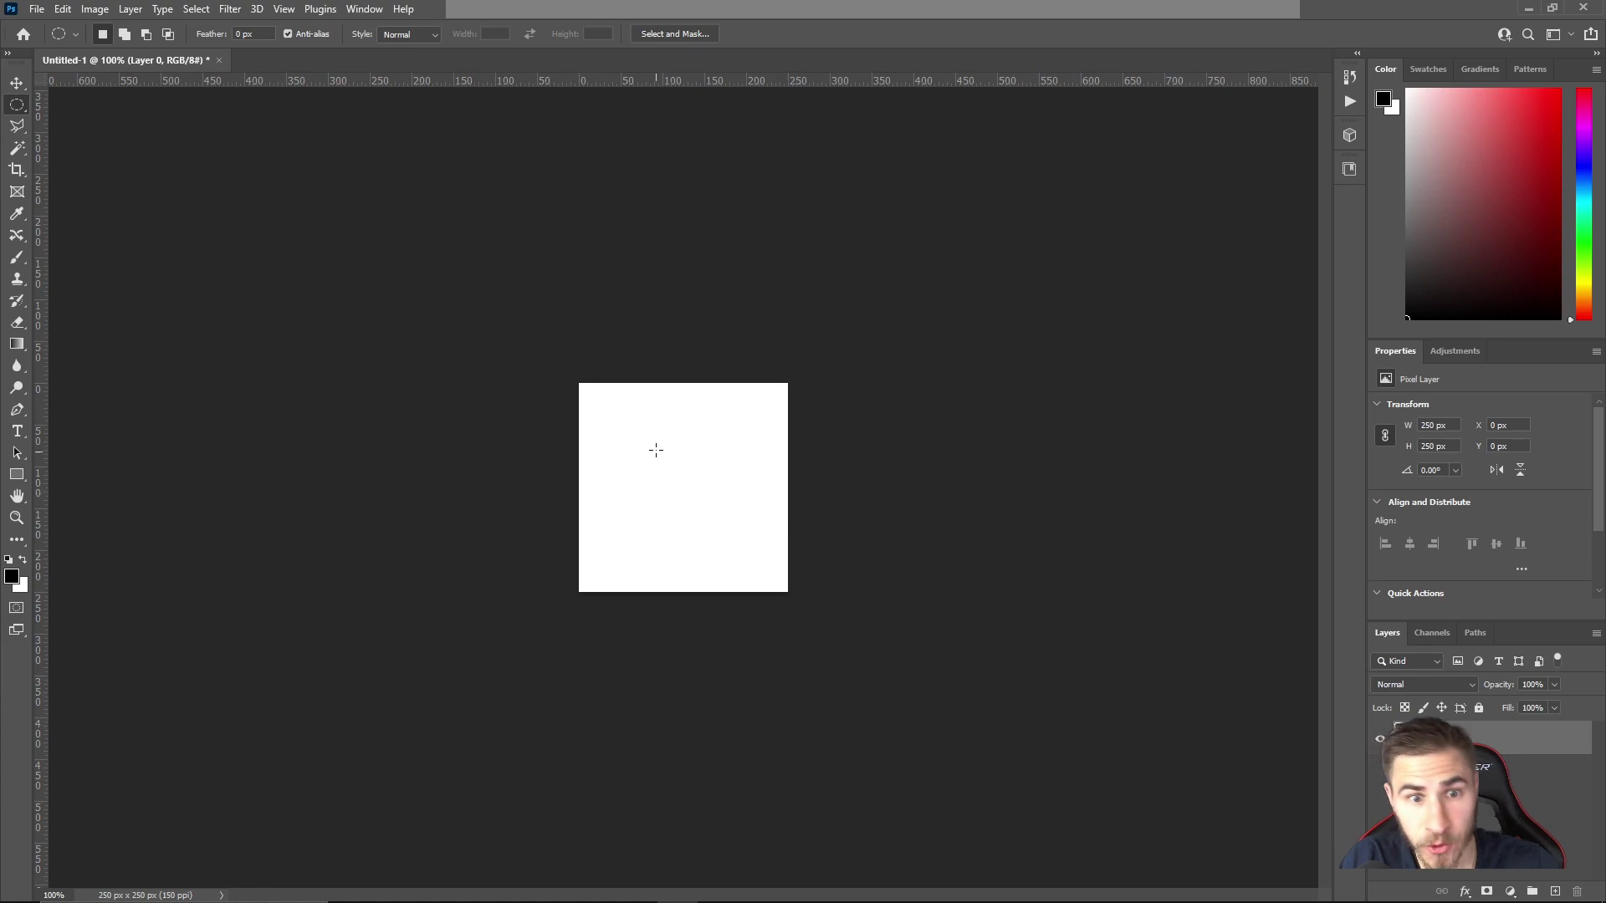
pyautogui.moveTo(592, 397); pyautogui.dragTo(782, 584)
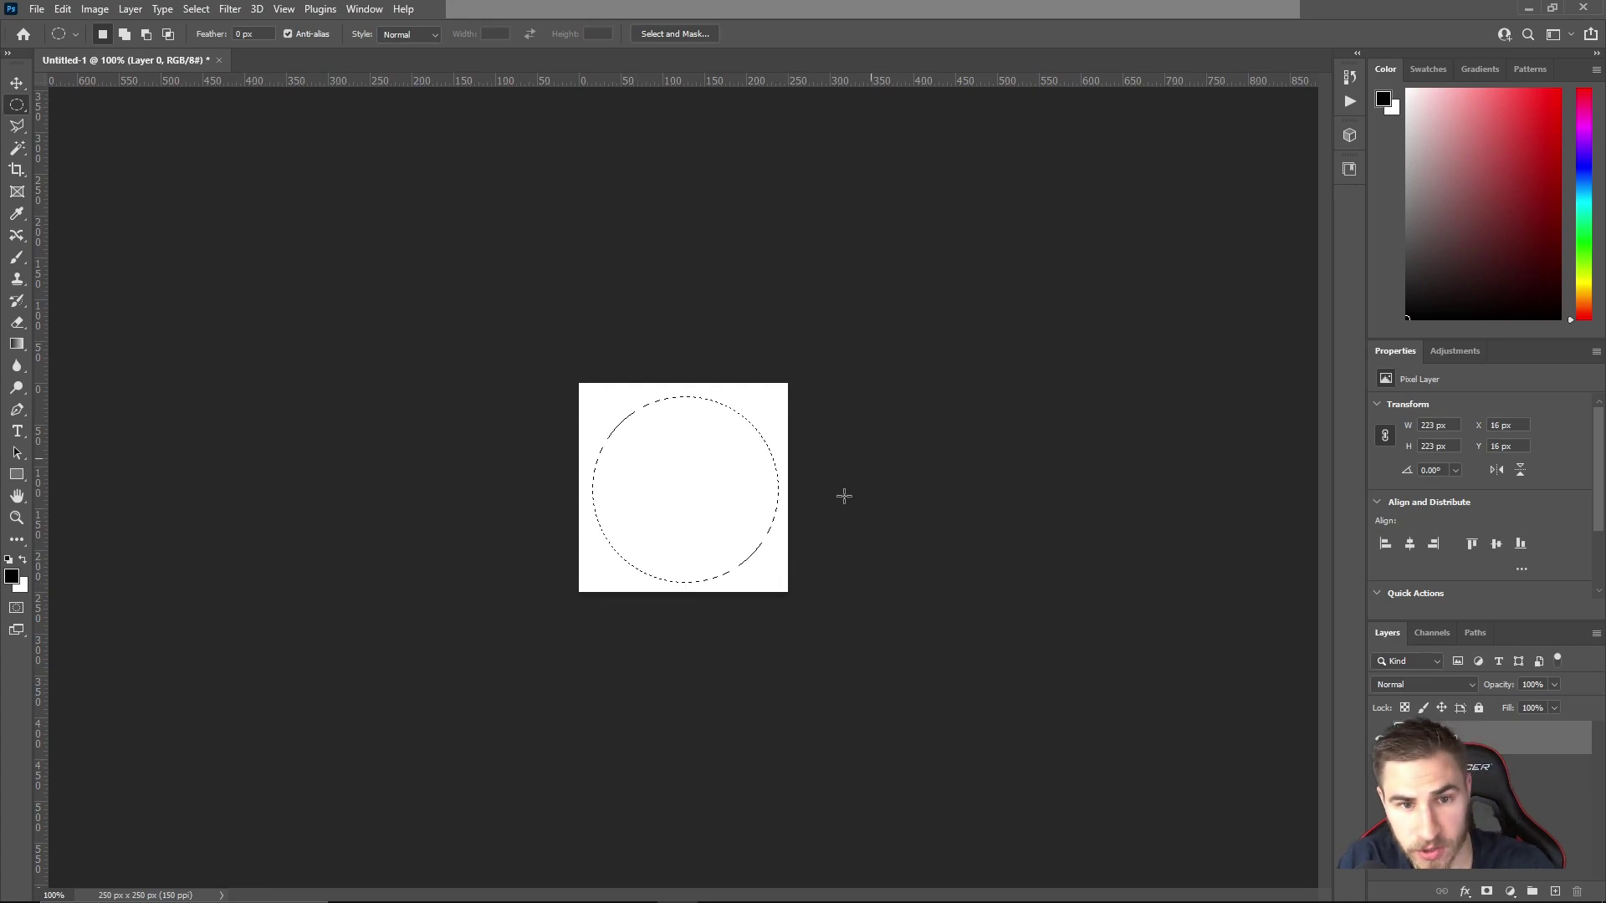
# Stroke the circular selection with a 5 px black outline and clear the selection
pyautogui.rightClick(731, 525)
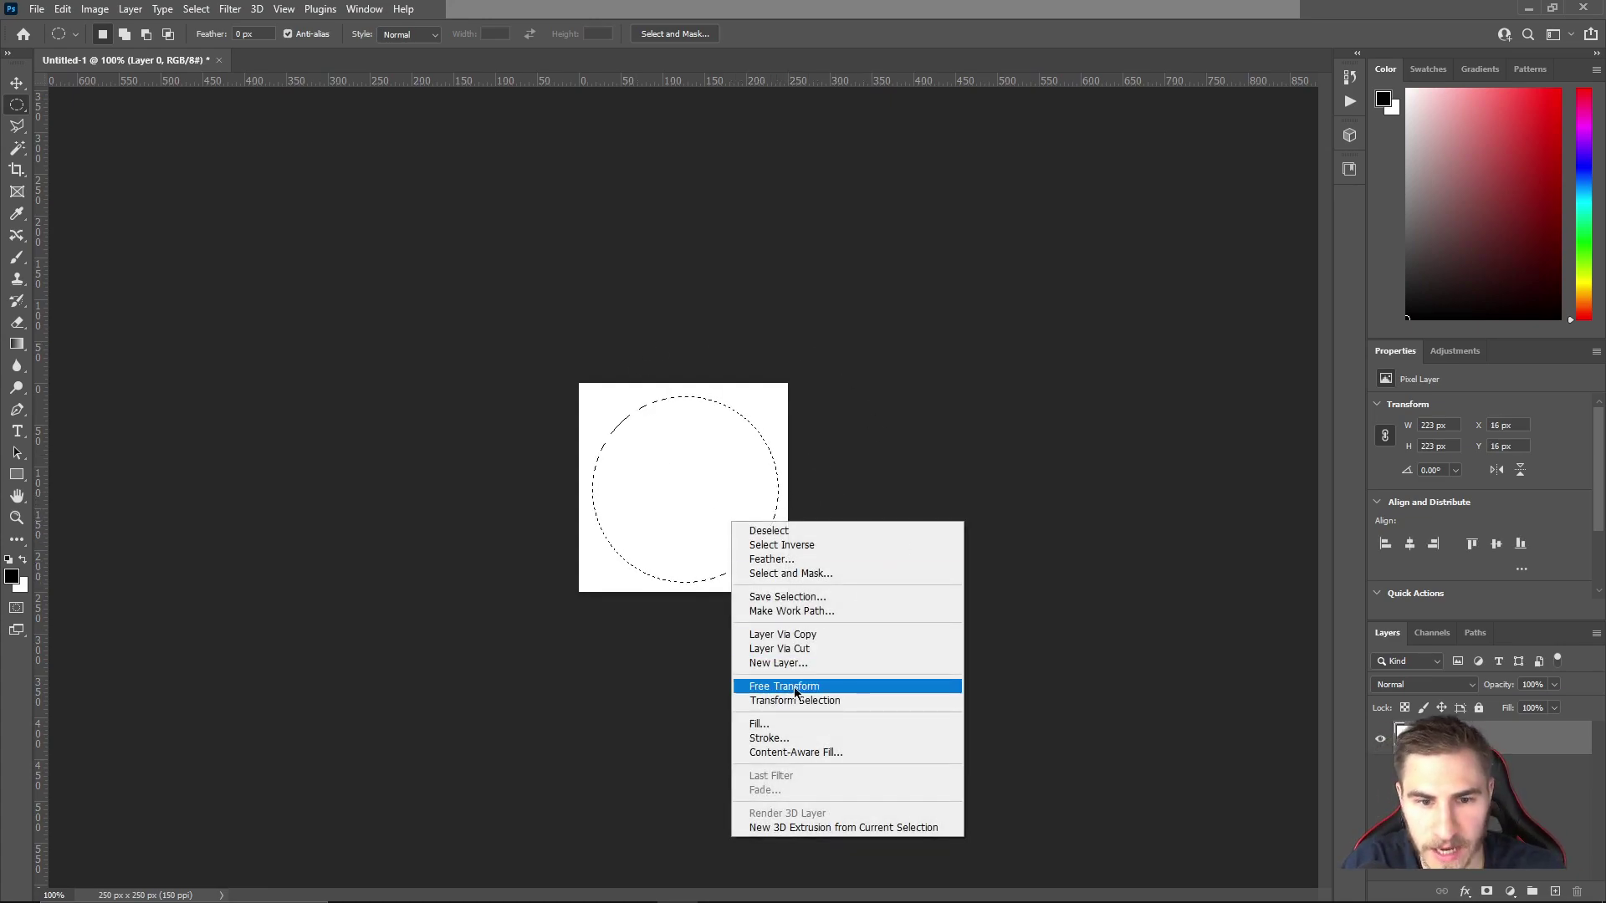
pyautogui.click(761, 738)
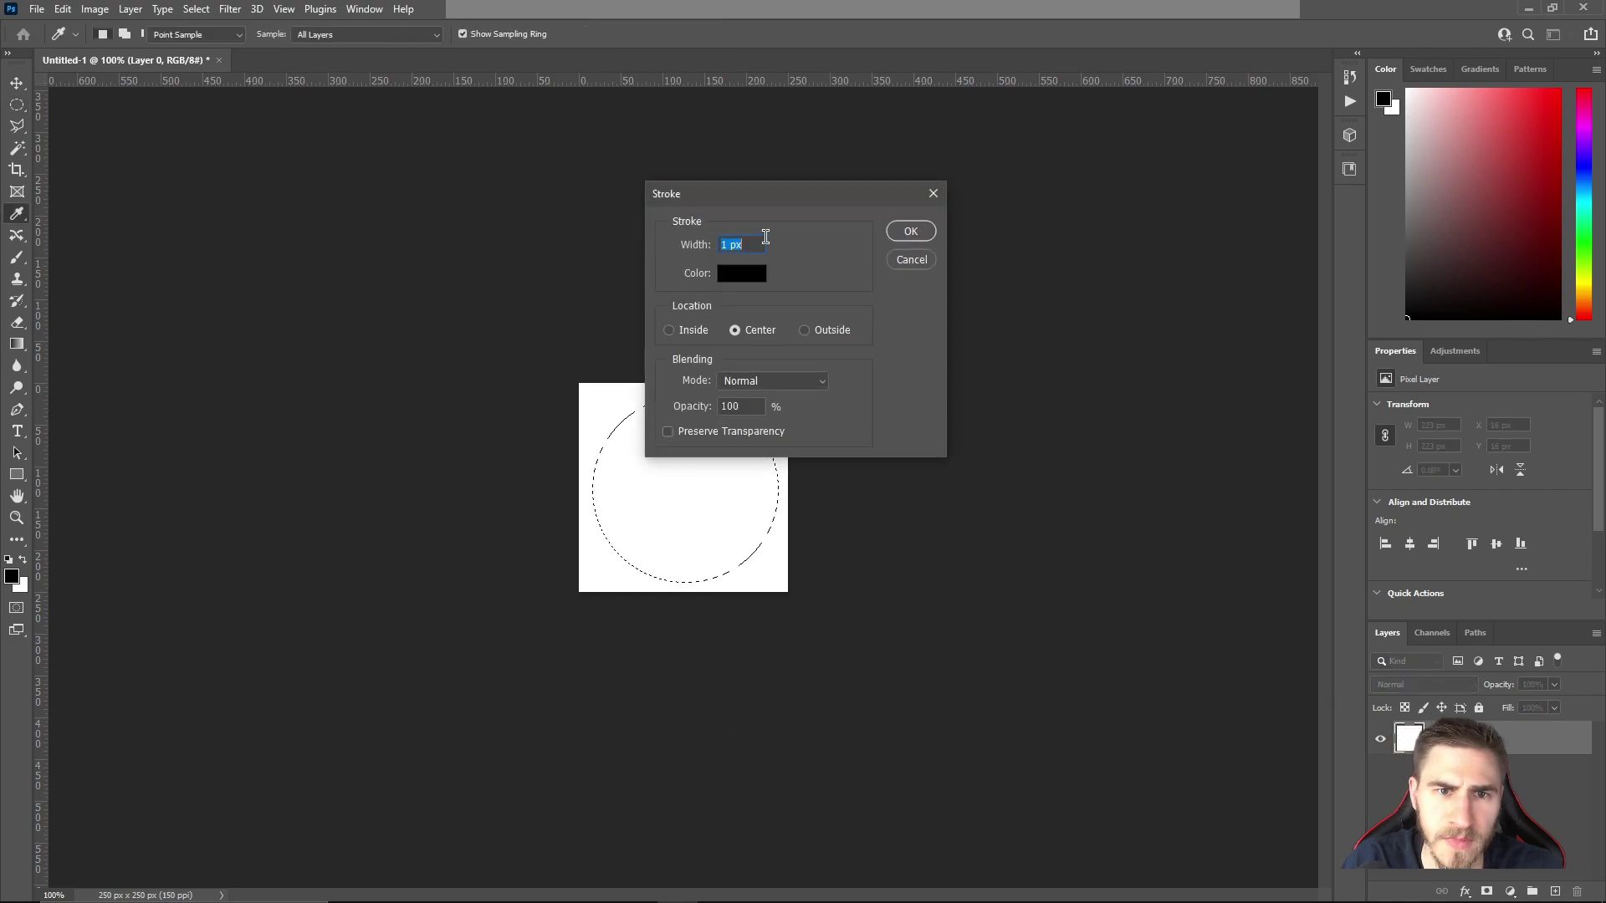
pyautogui.write('5')
pyautogui.moveTo(816, 199); pyautogui.dragTo(1099, 215)
pyautogui.press('Return')
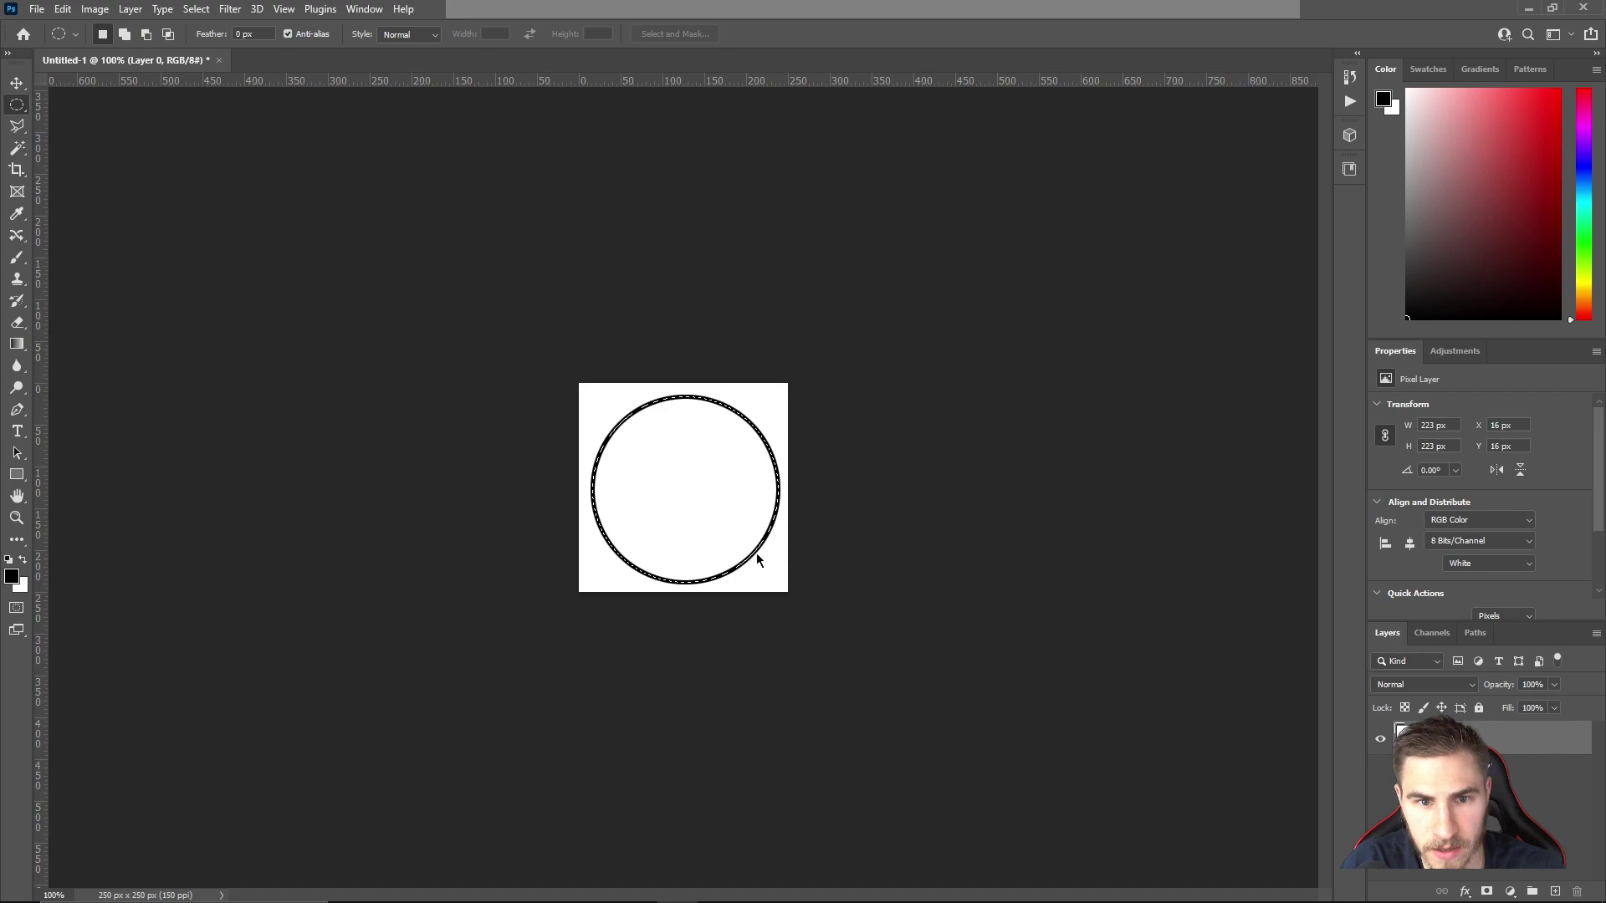
pyautogui.hotkey('ctrl', 'd')
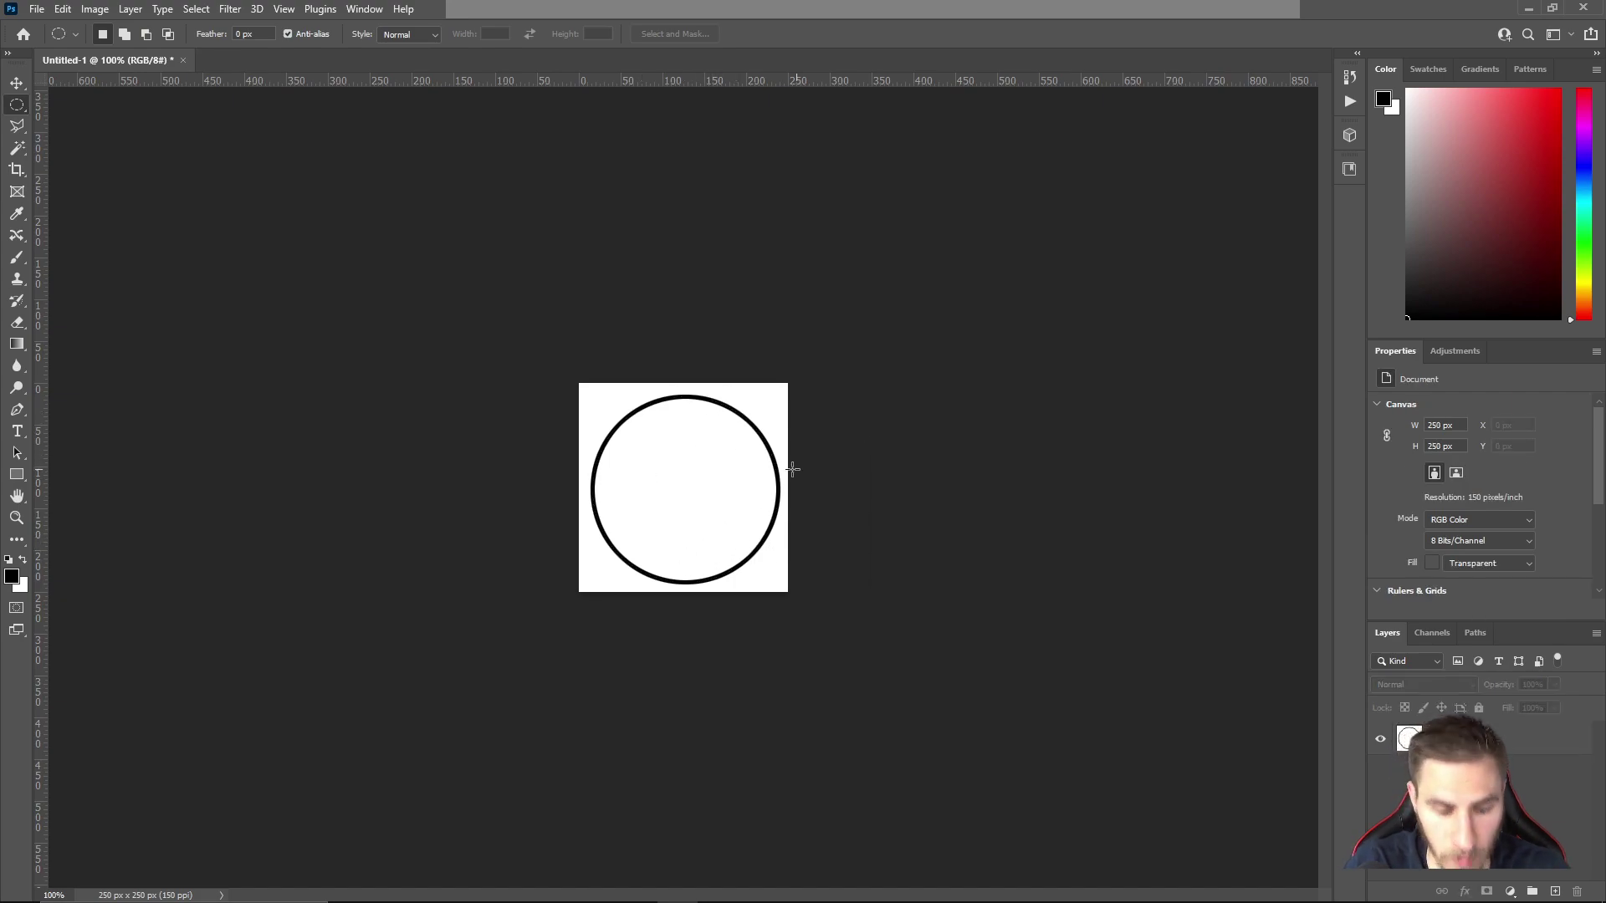
pyautogui.press('v')
pyautogui.moveTo(707, 515)
pyautogui.mouseDown()
pyautogui.moveTo(702, 499)
pyautogui.moveTo(715, 516)
pyautogui.mouseUp()
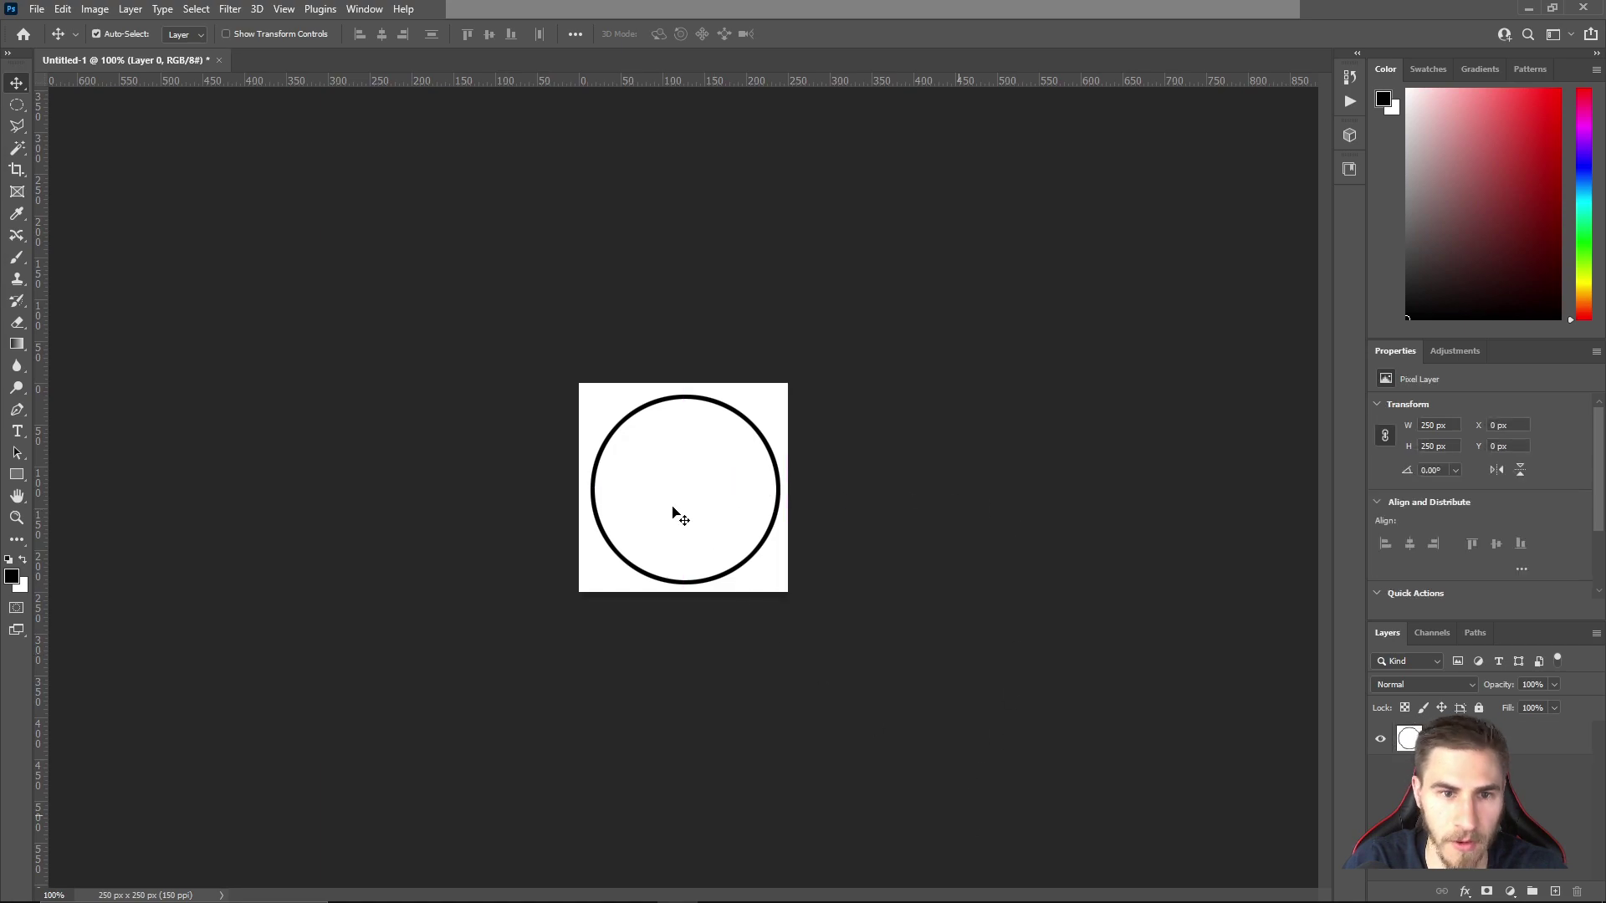
pyautogui.click(1055, 753)
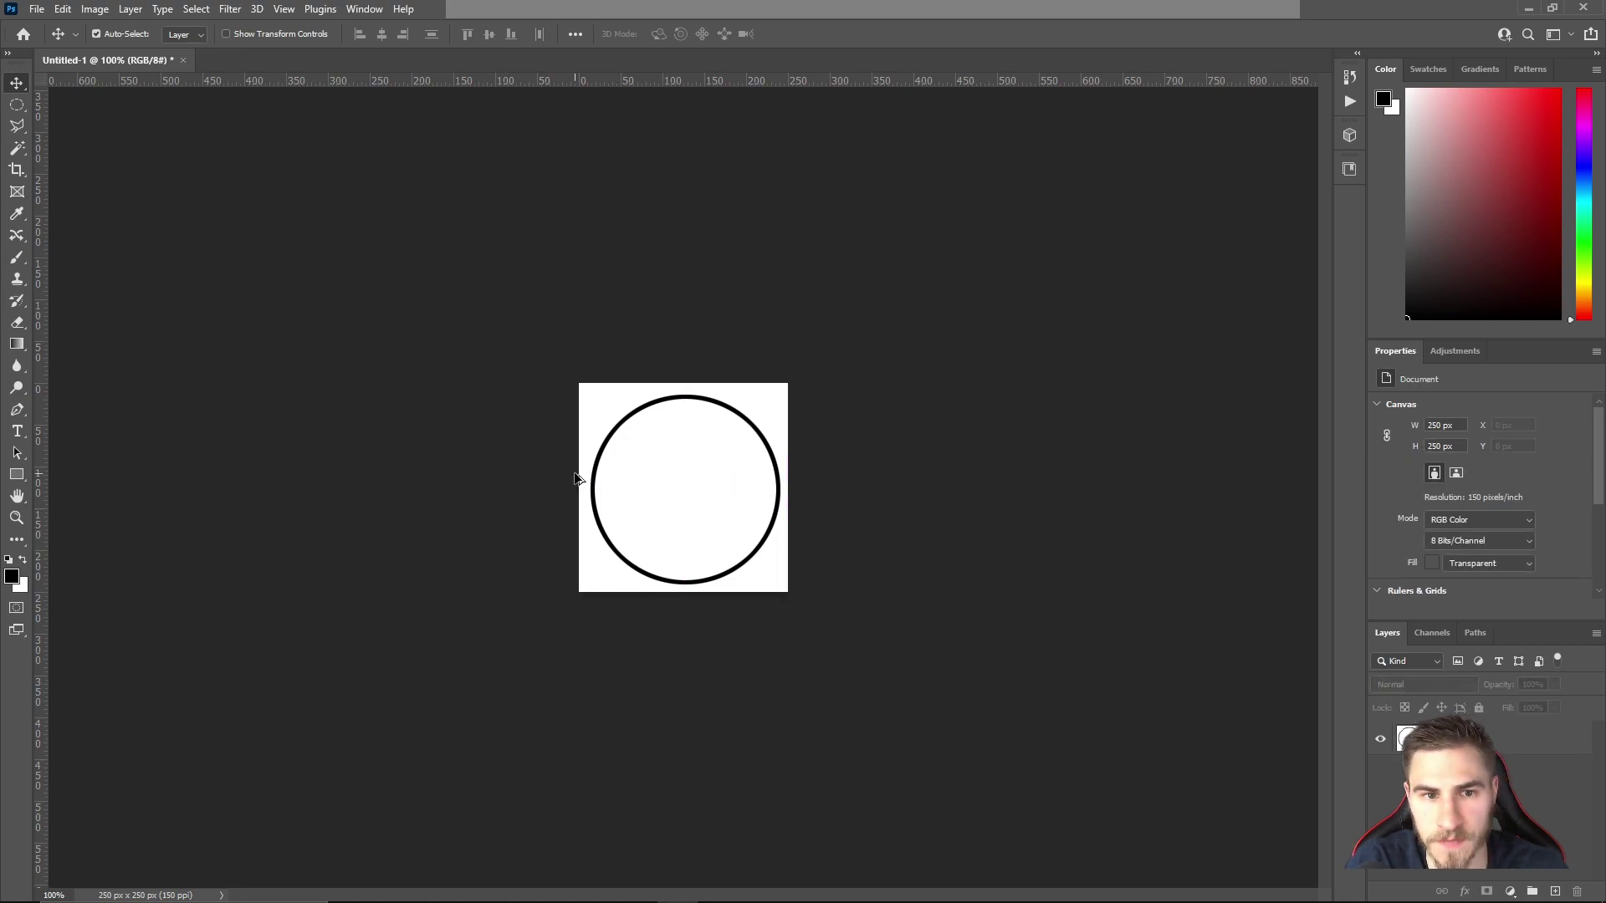
pyautogui.click(581, 480)
# Add the text 01 inside the circle and set its color to black (000000)
pyautogui.keyDown('alt'); pyautogui.scroll(1, 581, 480); pyautogui.keyUp('alt')
pyautogui.press('t')
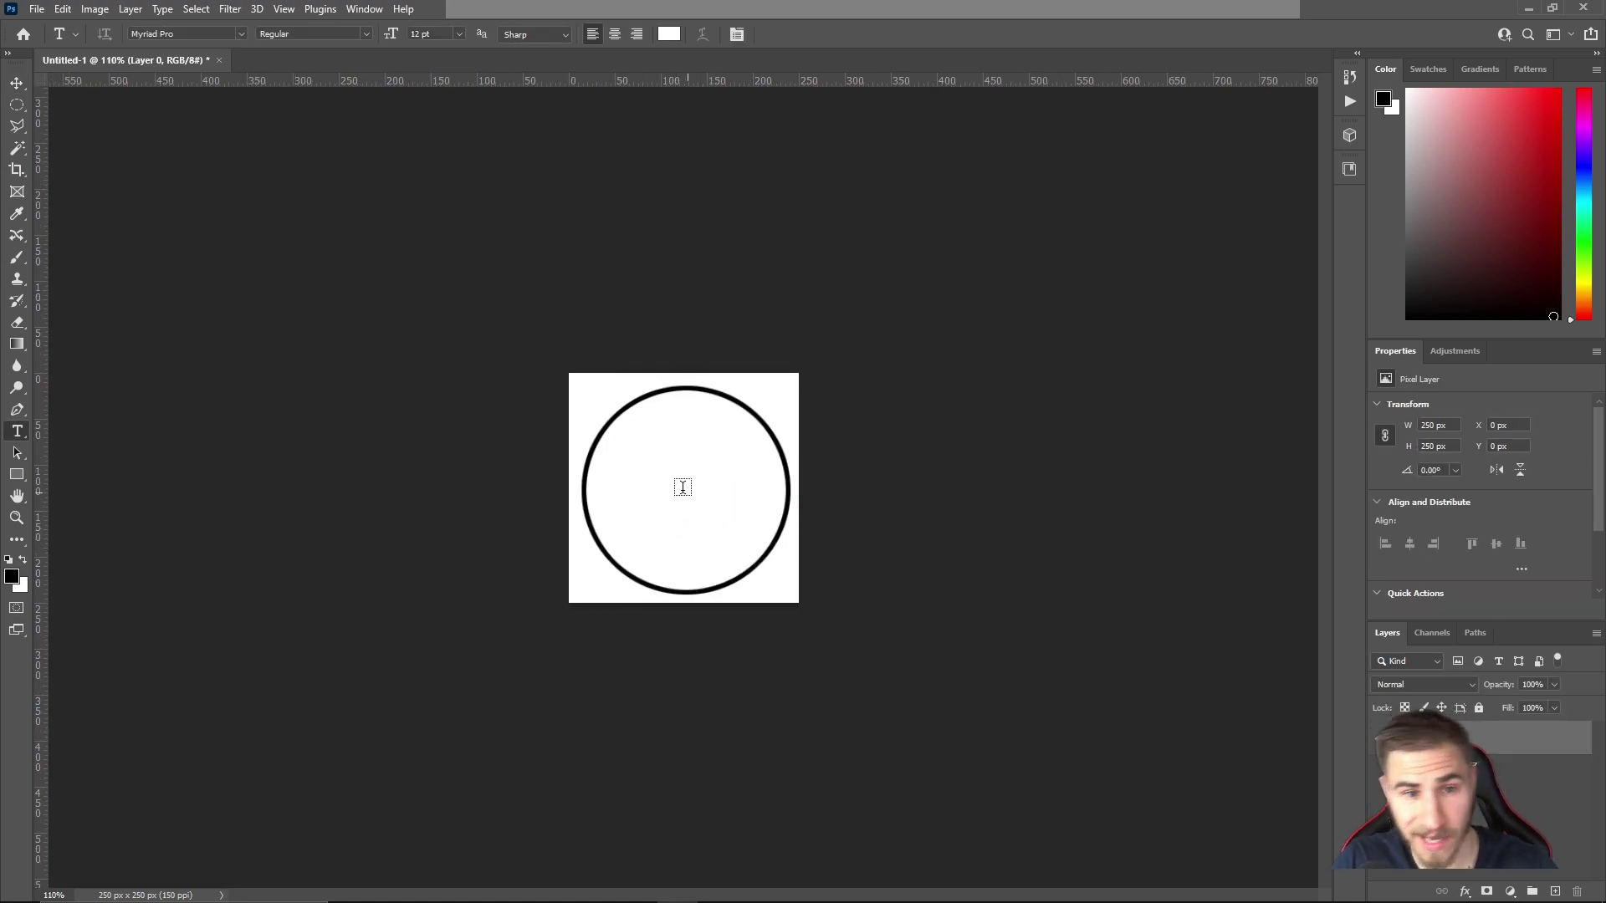
pyautogui.click(657, 486)
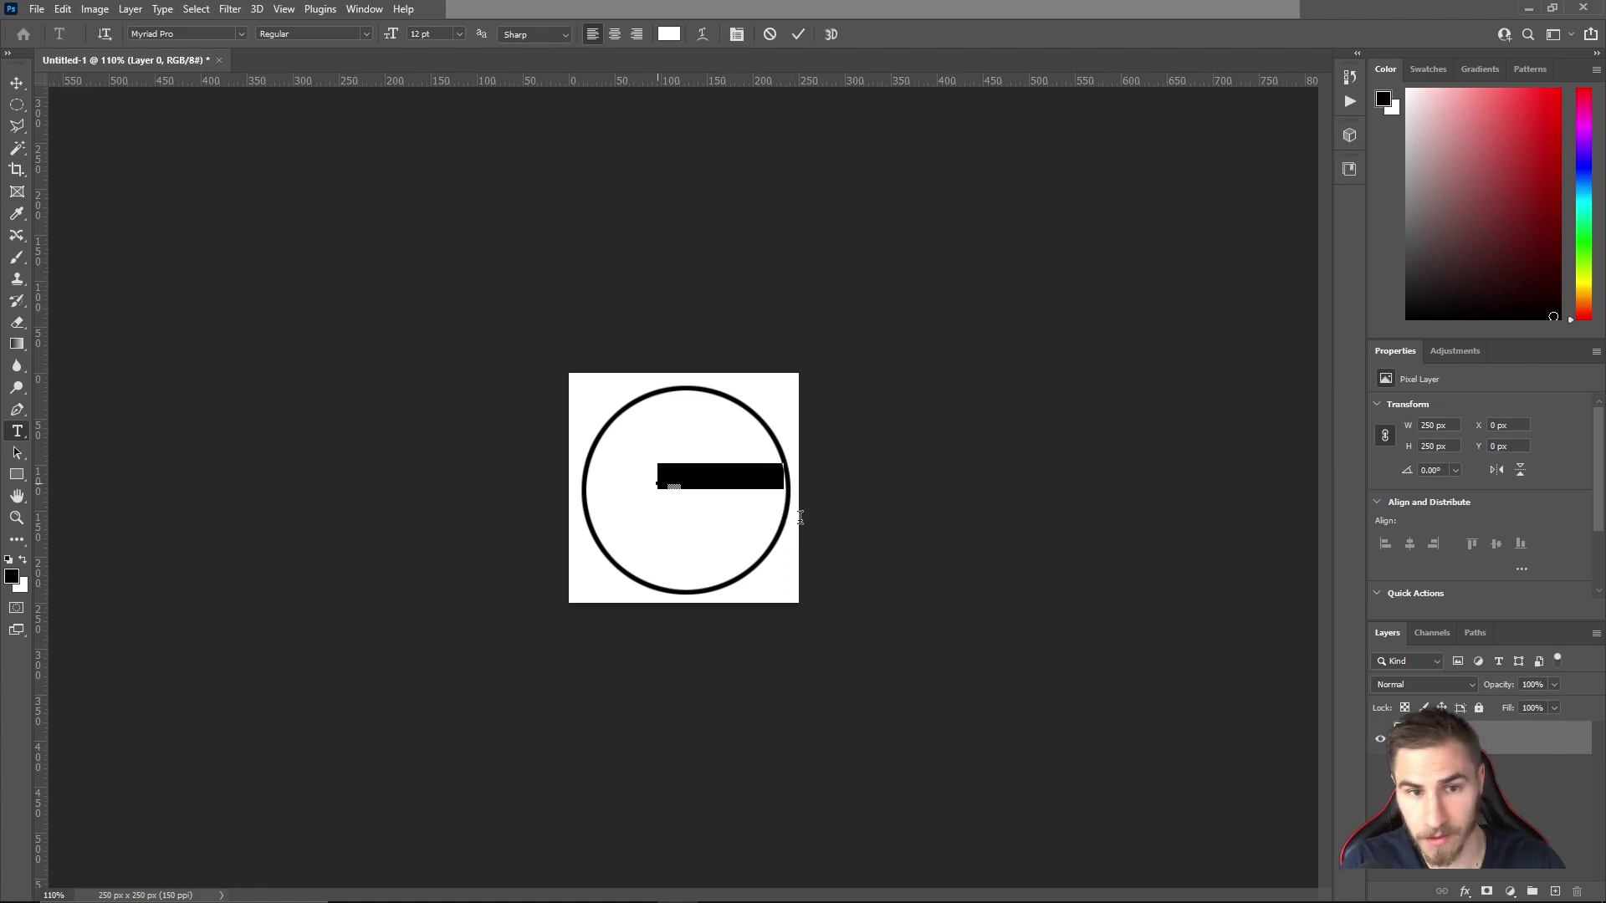
pyautogui.press('BackSpace')
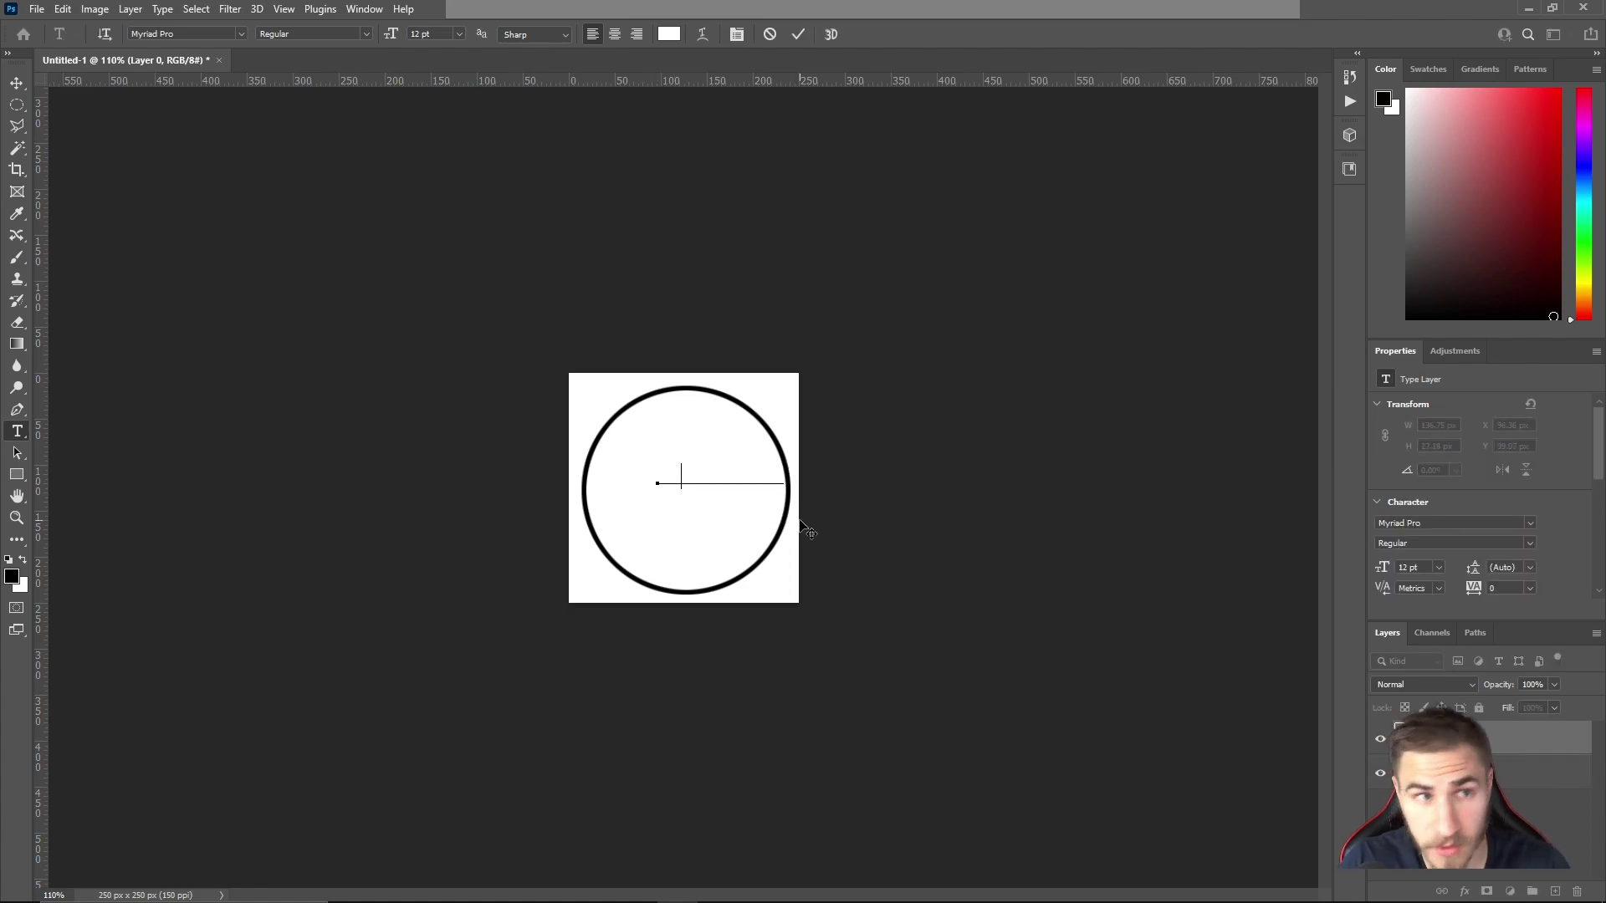
pyautogui.hotkey('ctrl', 'v')
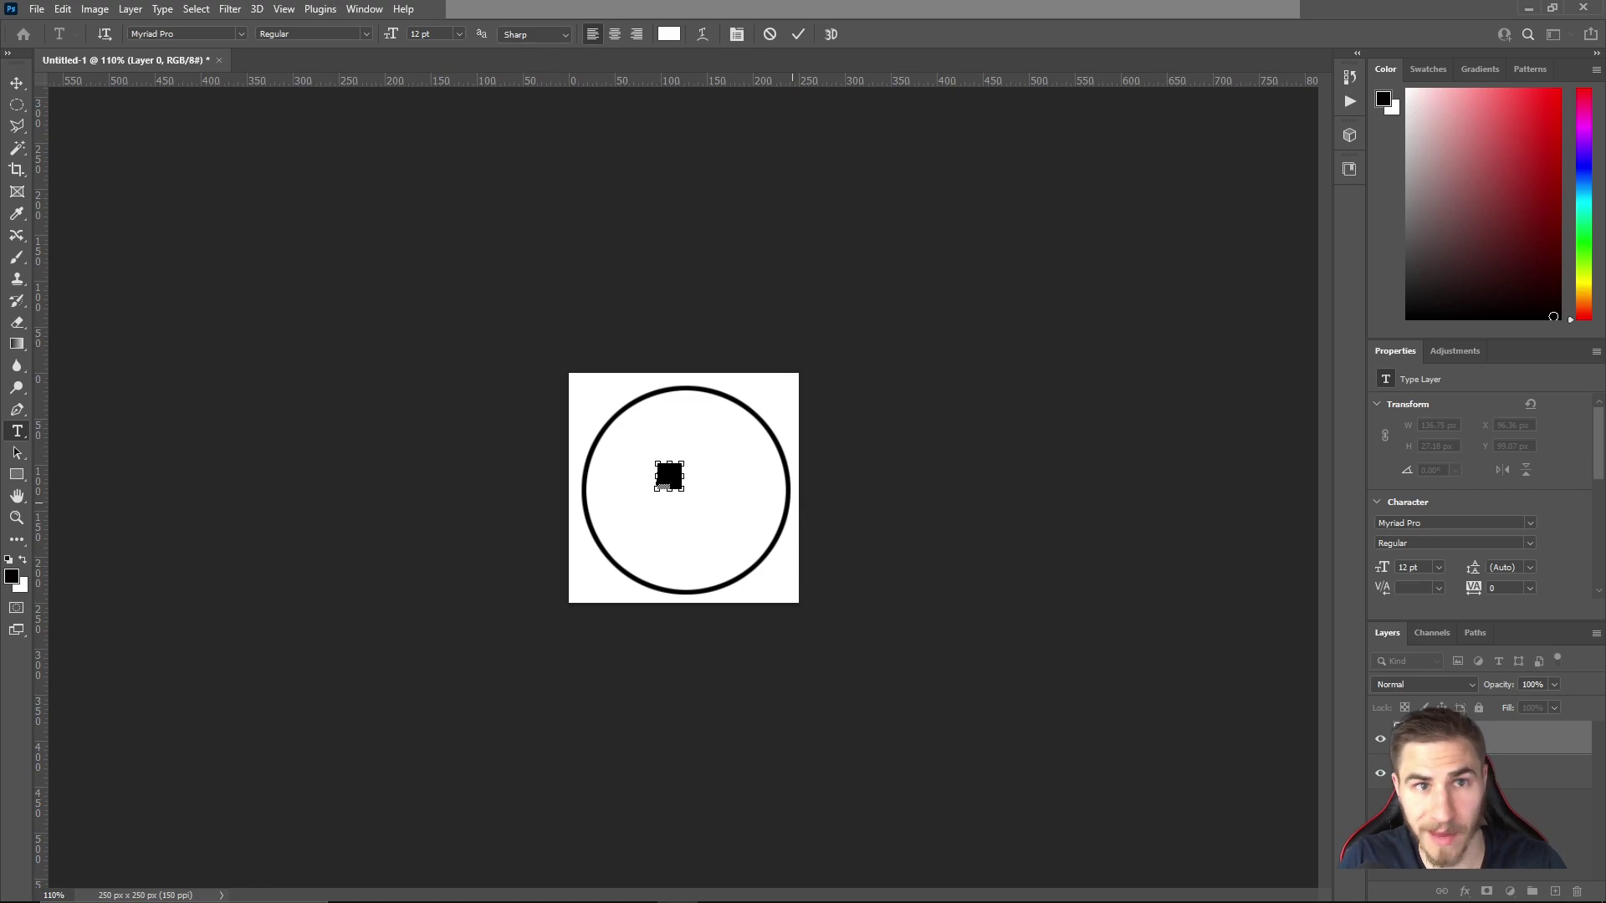
pyautogui.click(668, 35)
pyautogui.write('a24e4e')
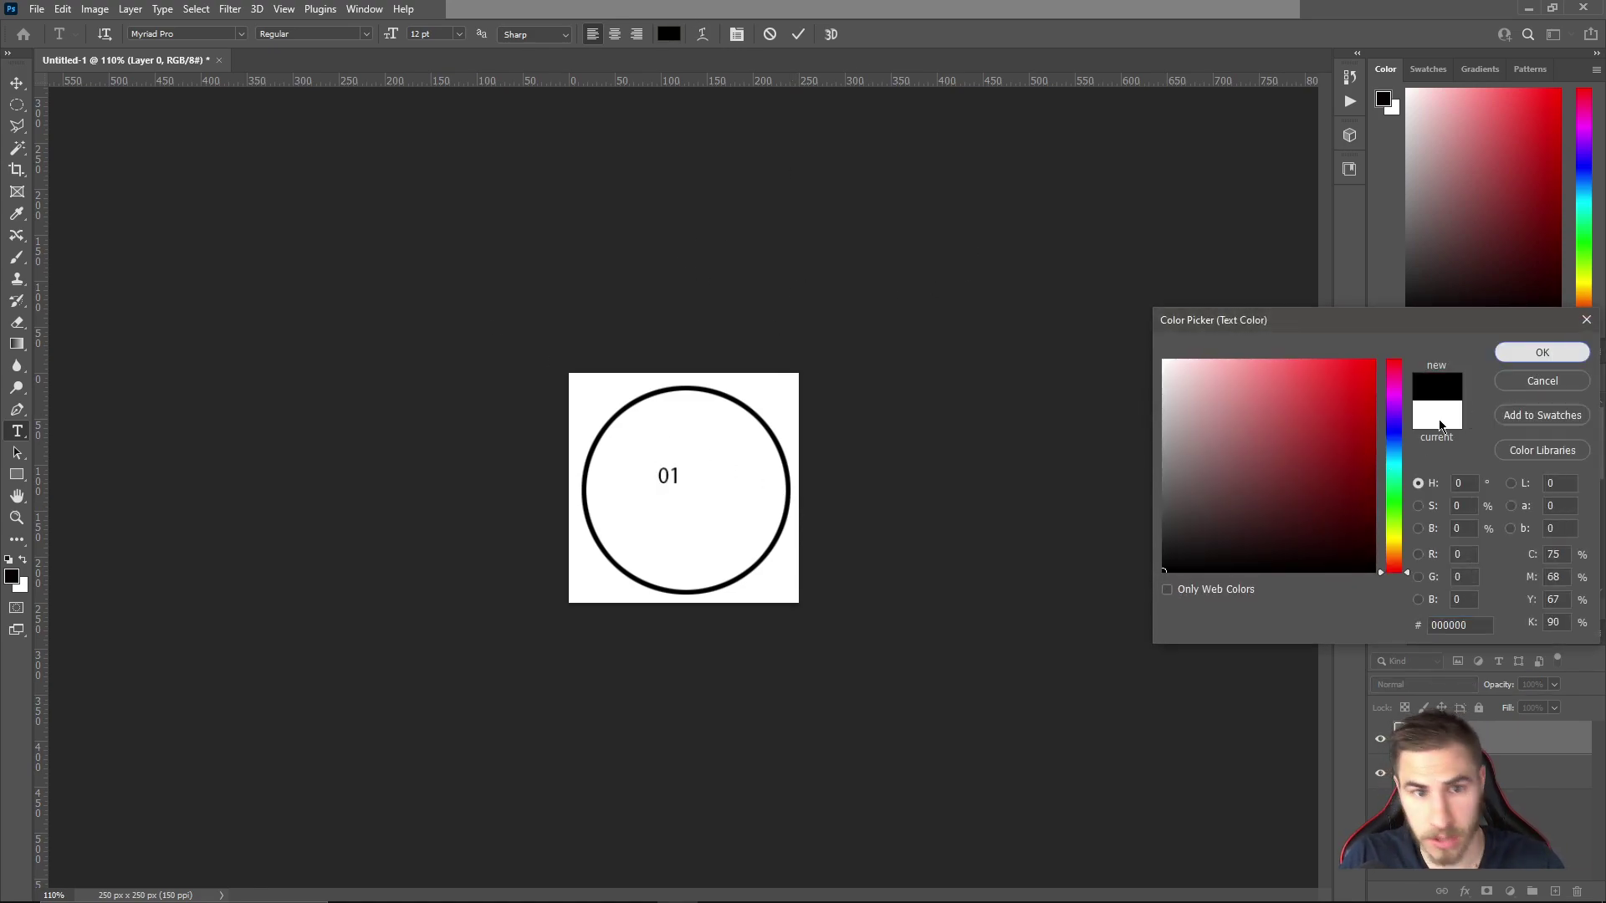
pyautogui.click(1542, 352)
# Set the 01 text's font to Arial Regular and its size to 48 pt
pyautogui.doubleClick(670, 481)
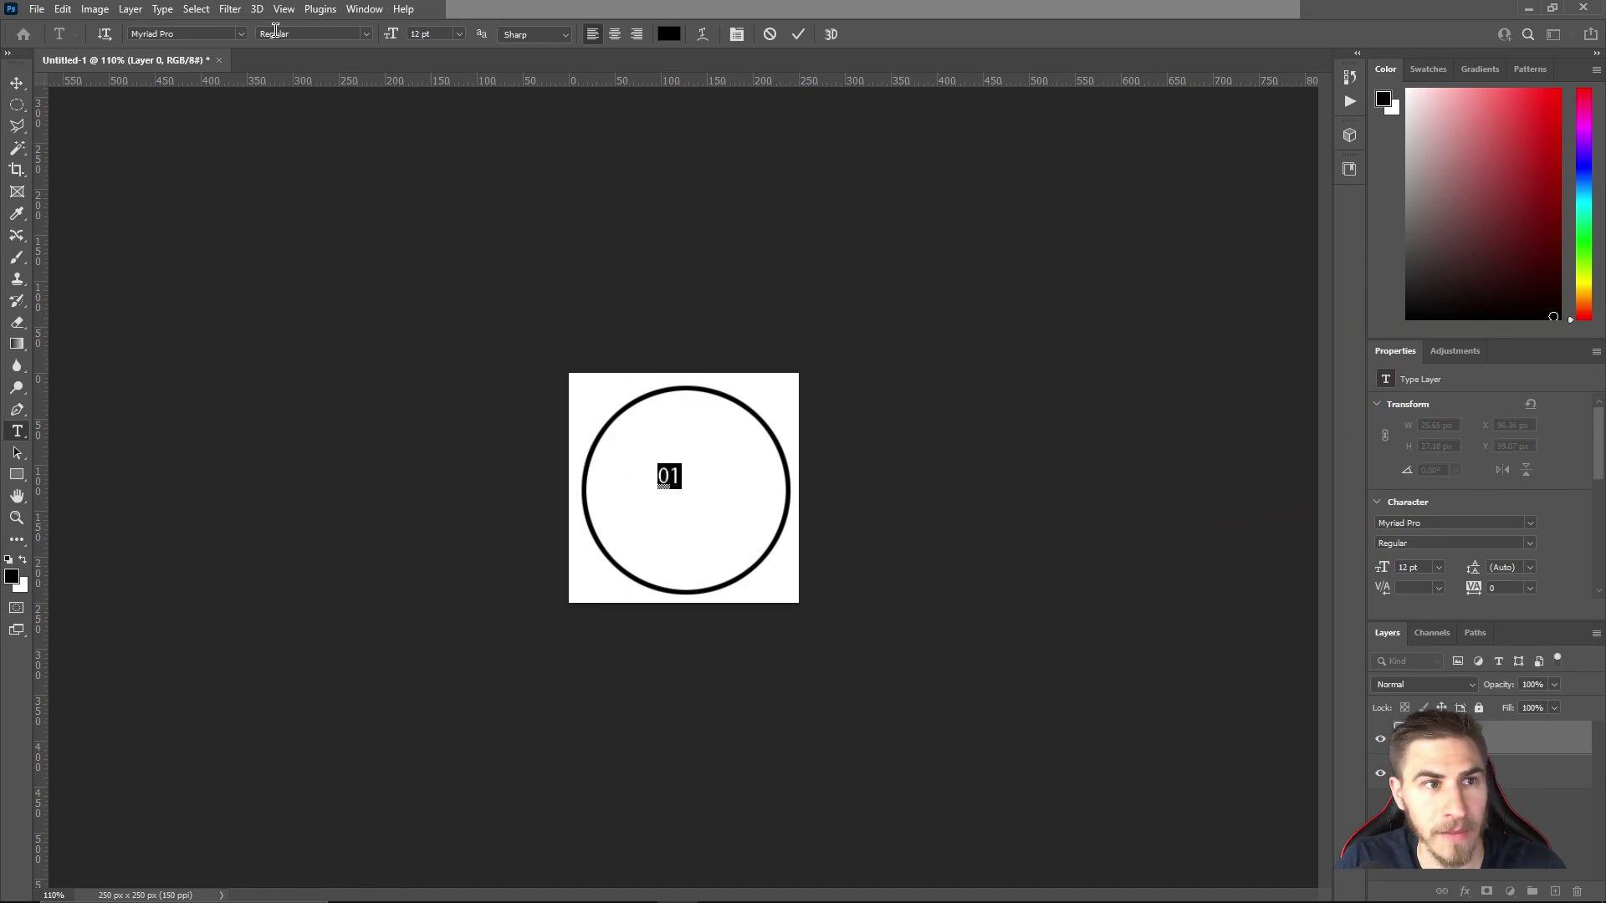
pyautogui.click(240, 37)
pyautogui.scroll(-3, 251, 541)
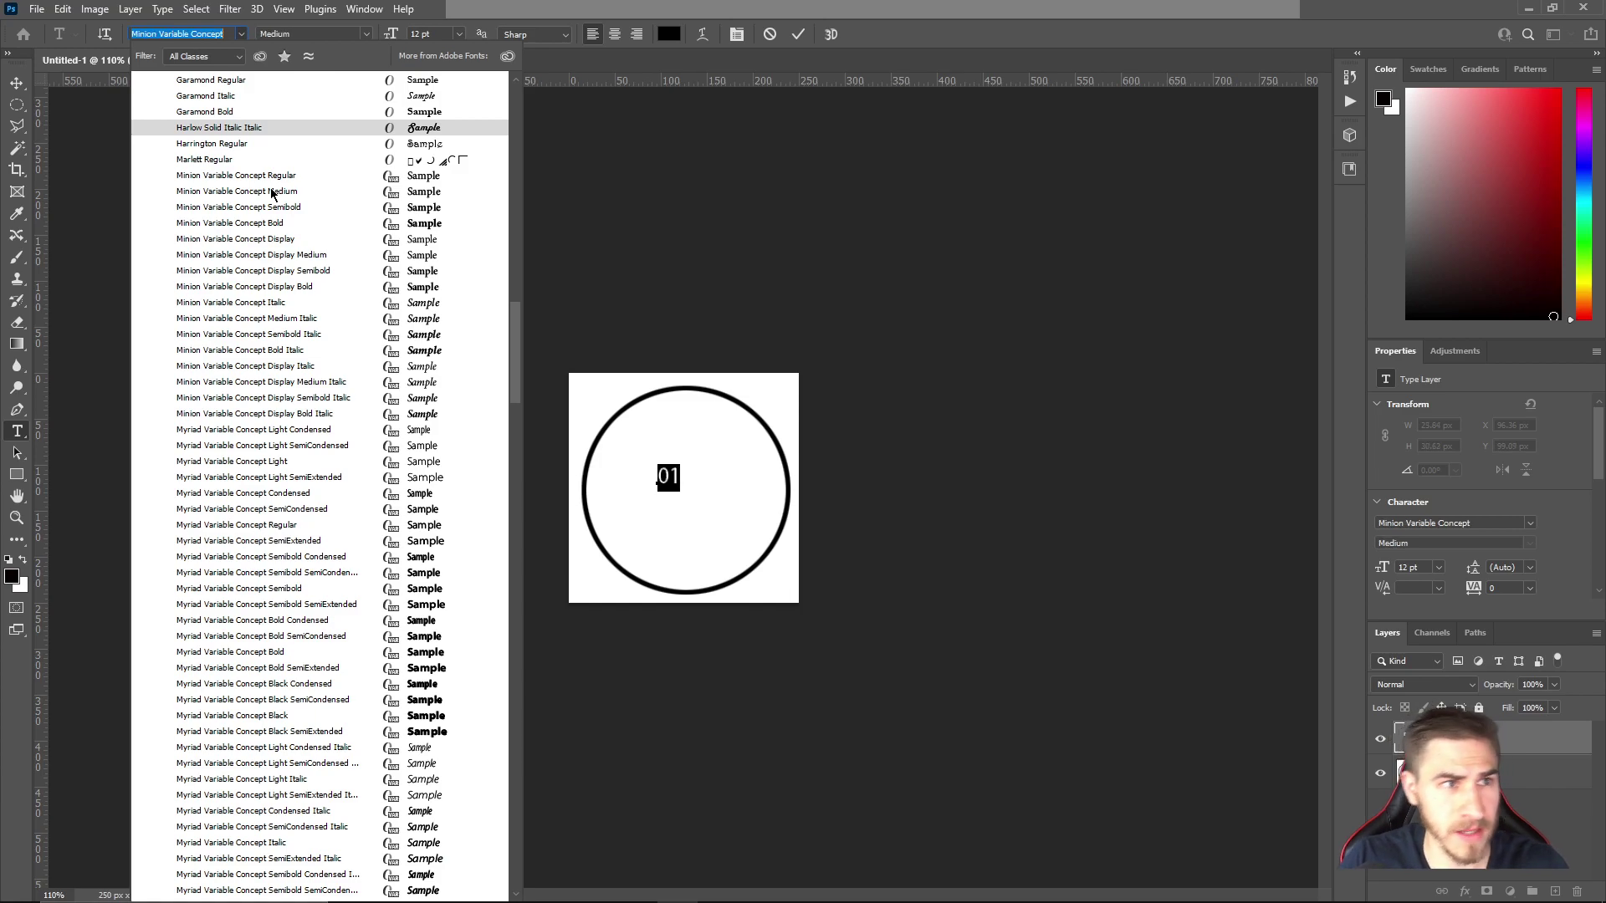
pyautogui.write('arie')
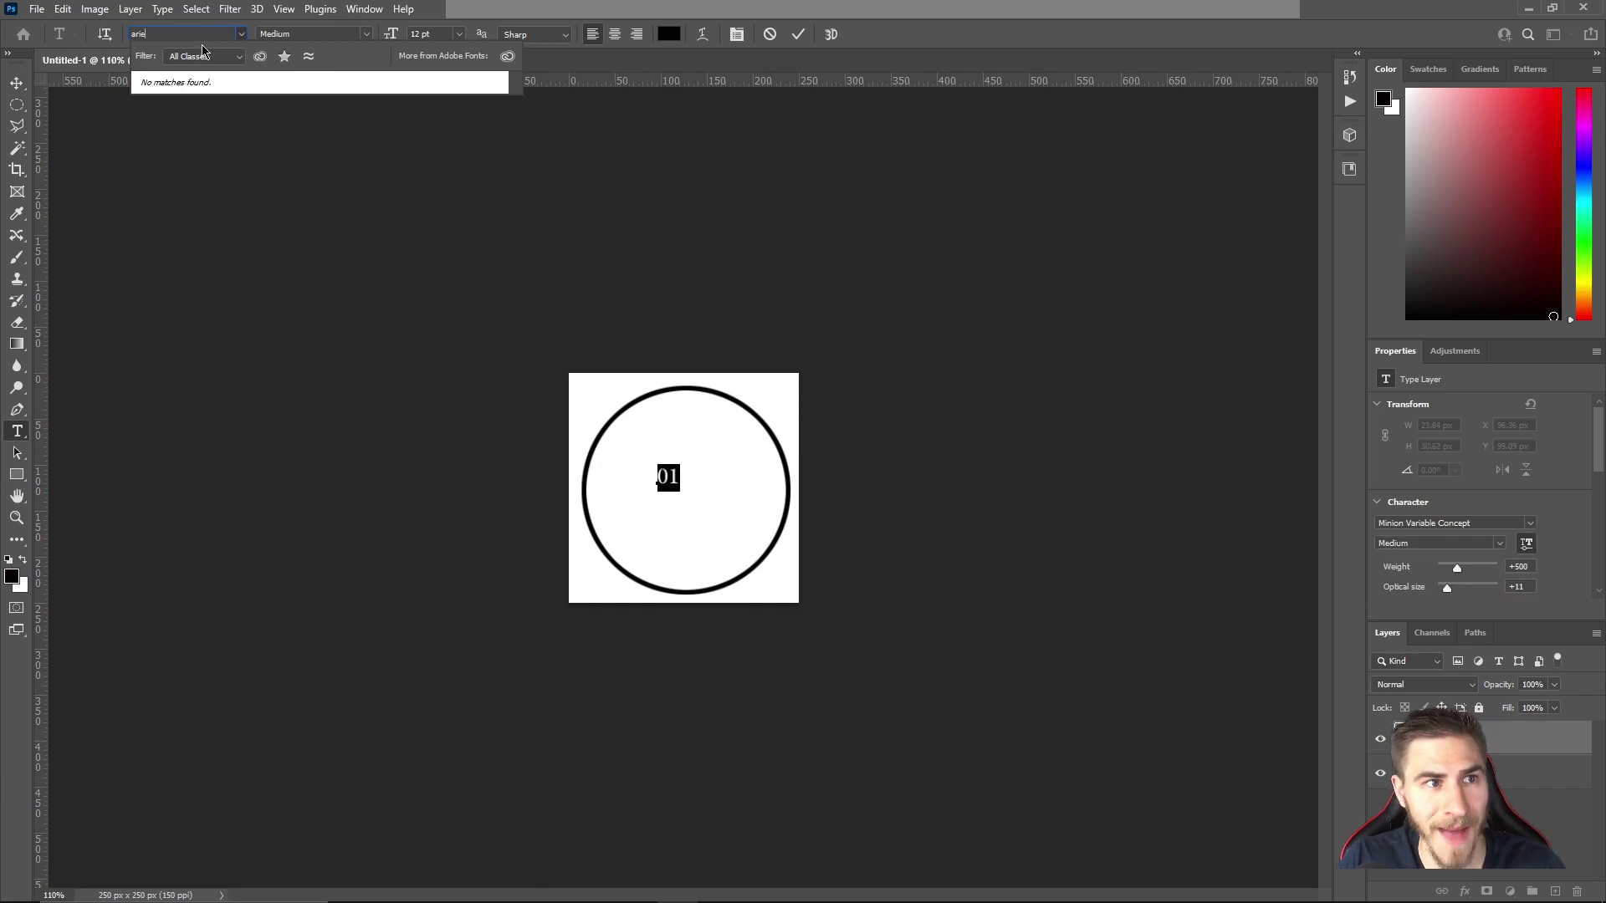
pyautogui.press('BackSpace')
pyautogui.click(293, 101)
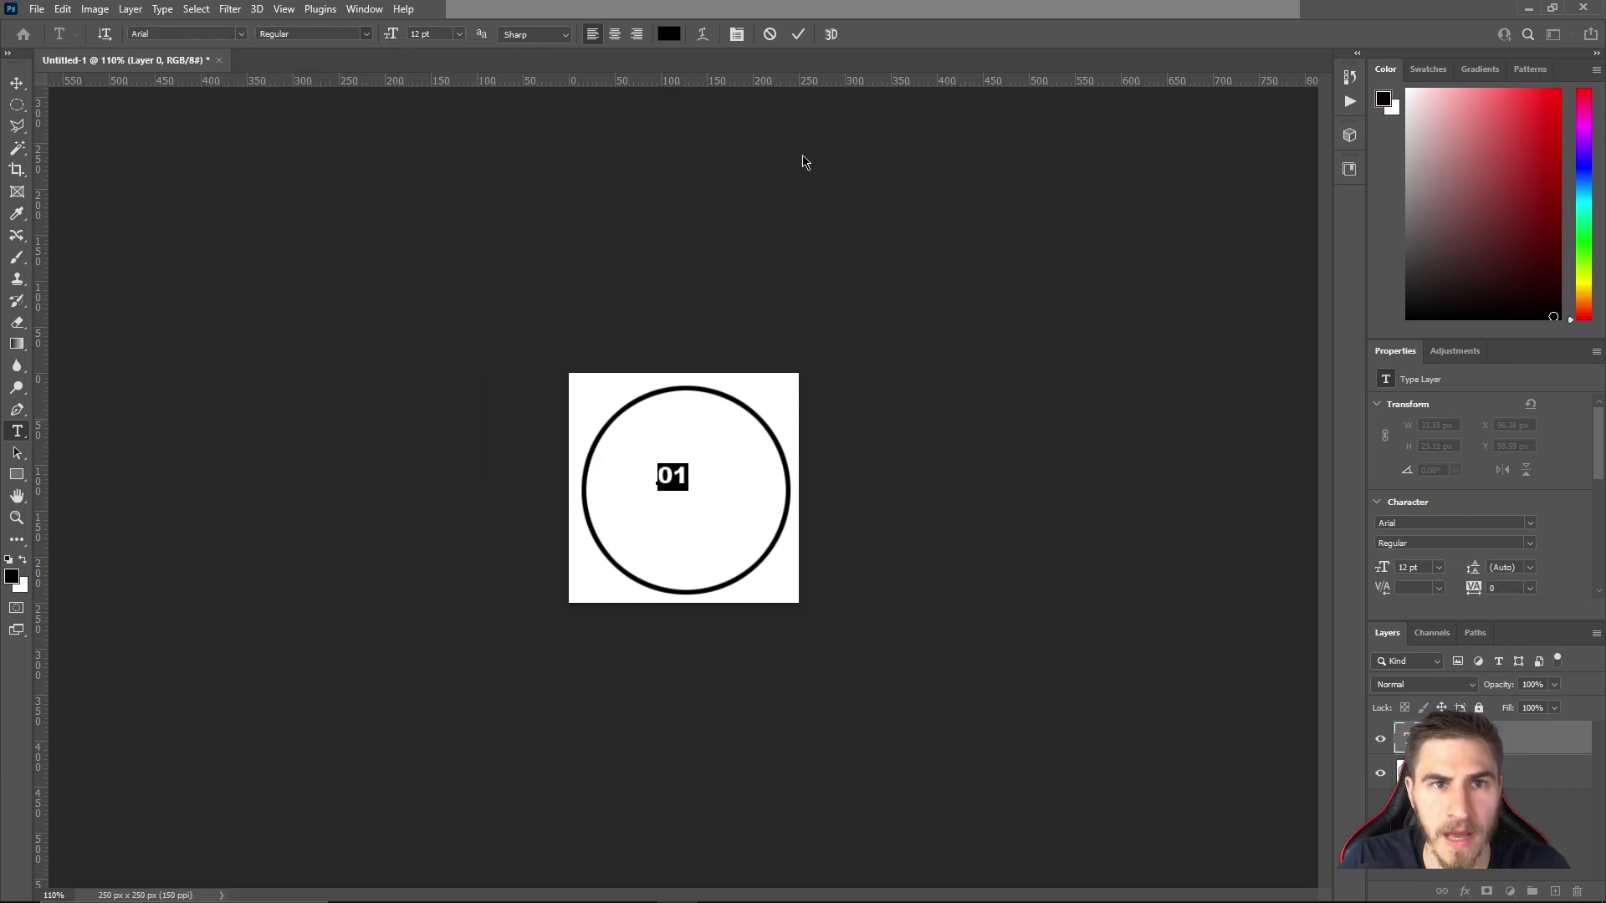
pyautogui.click(459, 33)
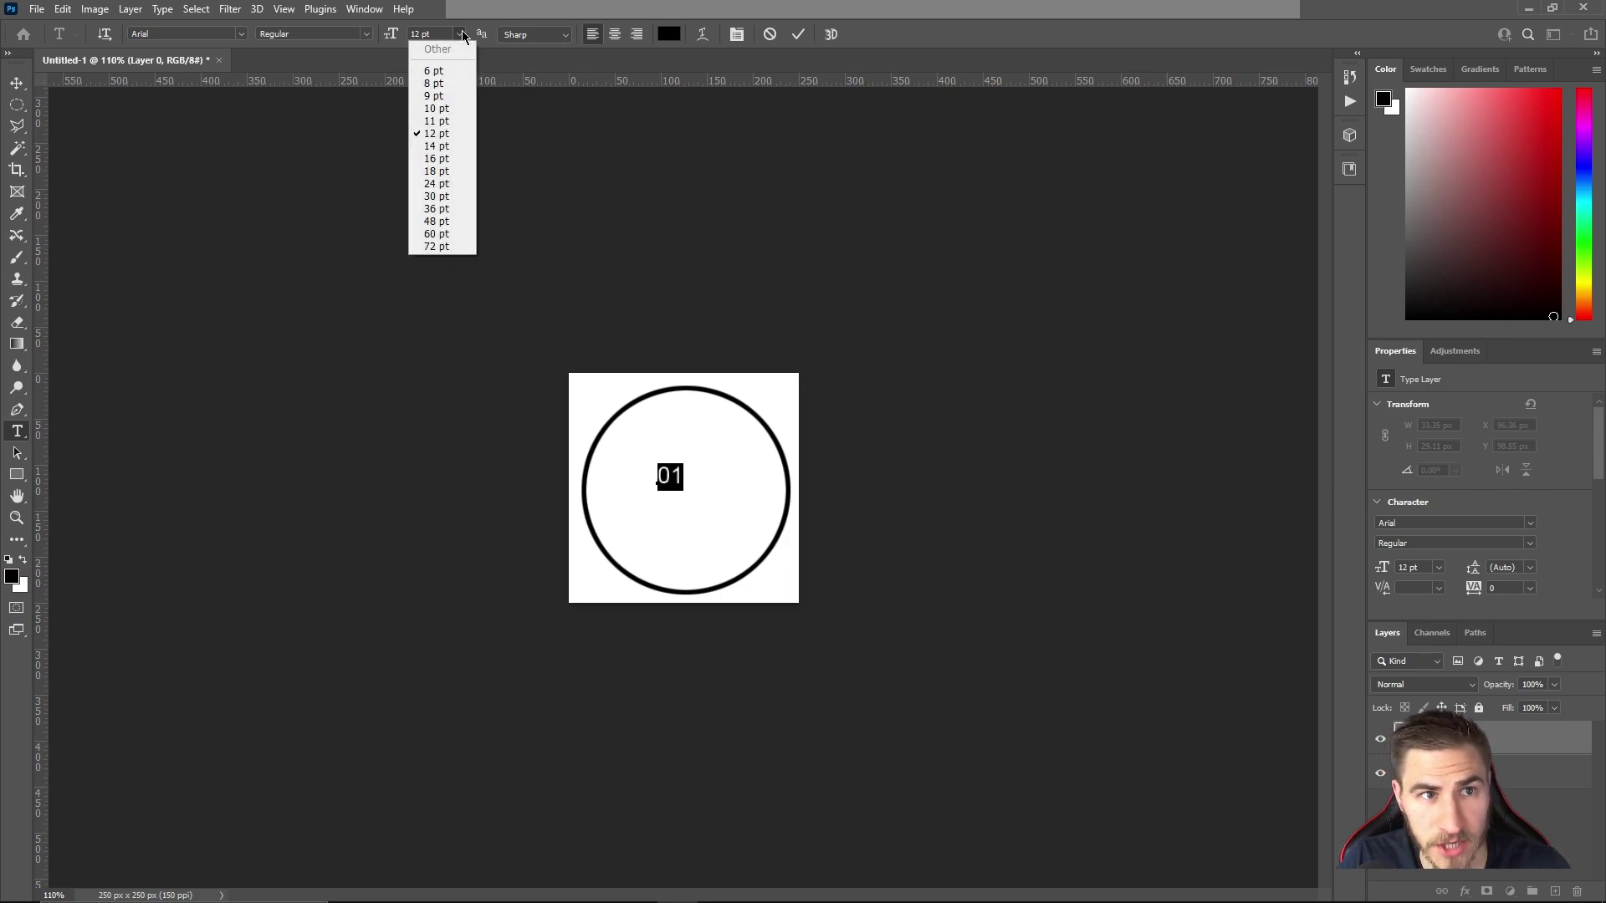
pyautogui.click(442, 221)
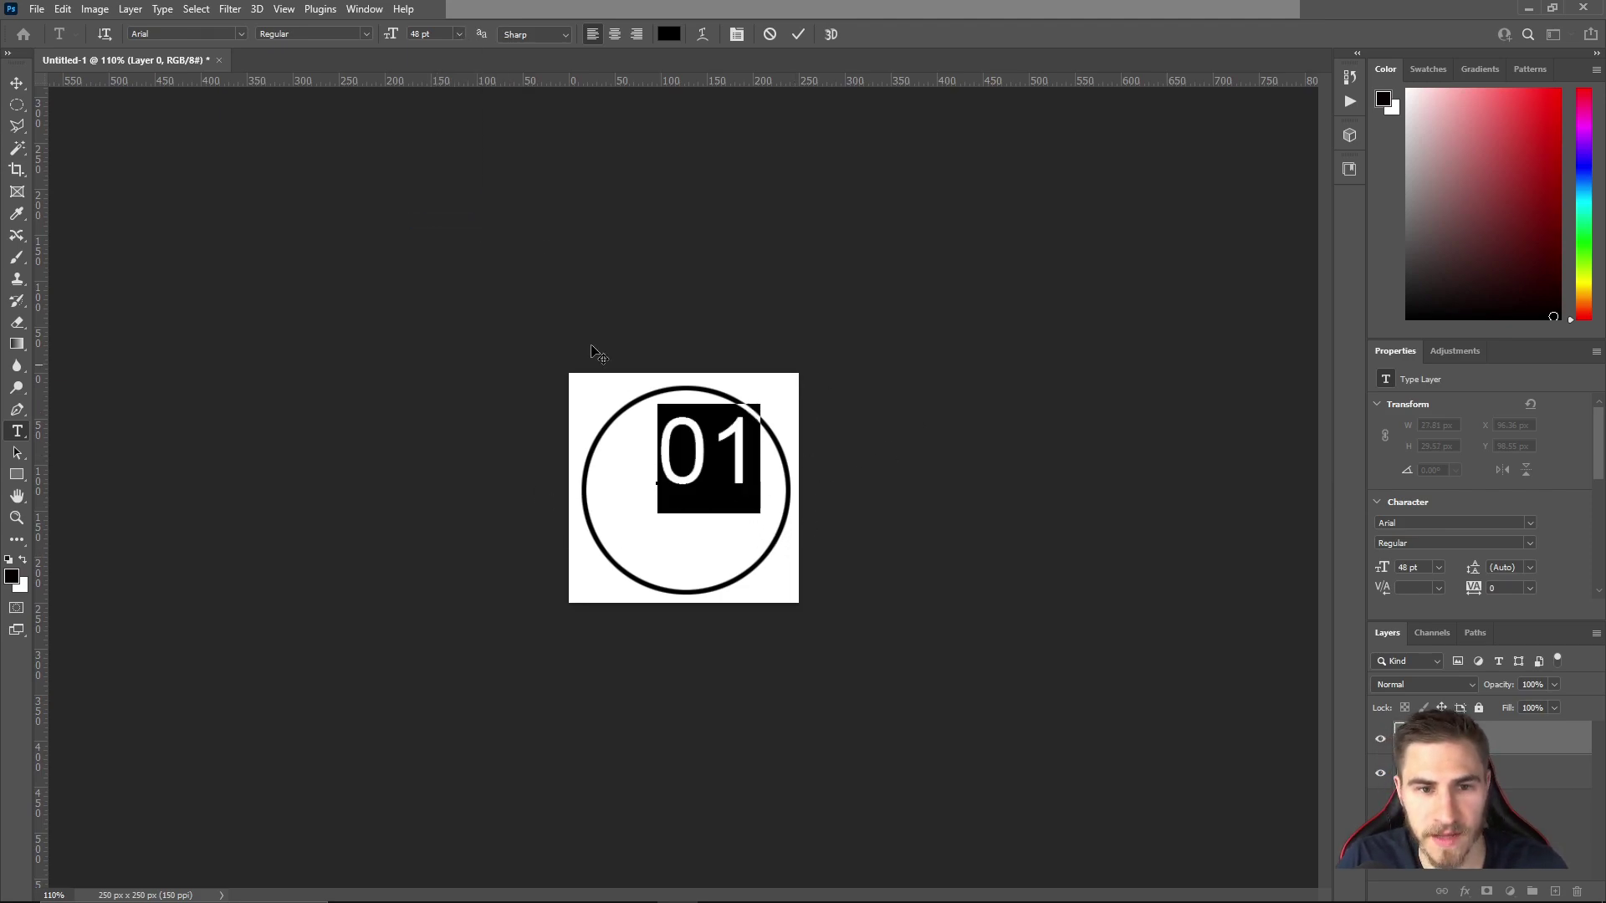
# Increase the 01 text's size to 55 pt and move it to the center of the circle
pyautogui.click(366, 34)
pyautogui.press('Escape')
pyautogui.hotkey('ctrl', 'Return')
pyautogui.press('v')
pyautogui.moveTo(709, 443); pyautogui.dragTo(684, 477)
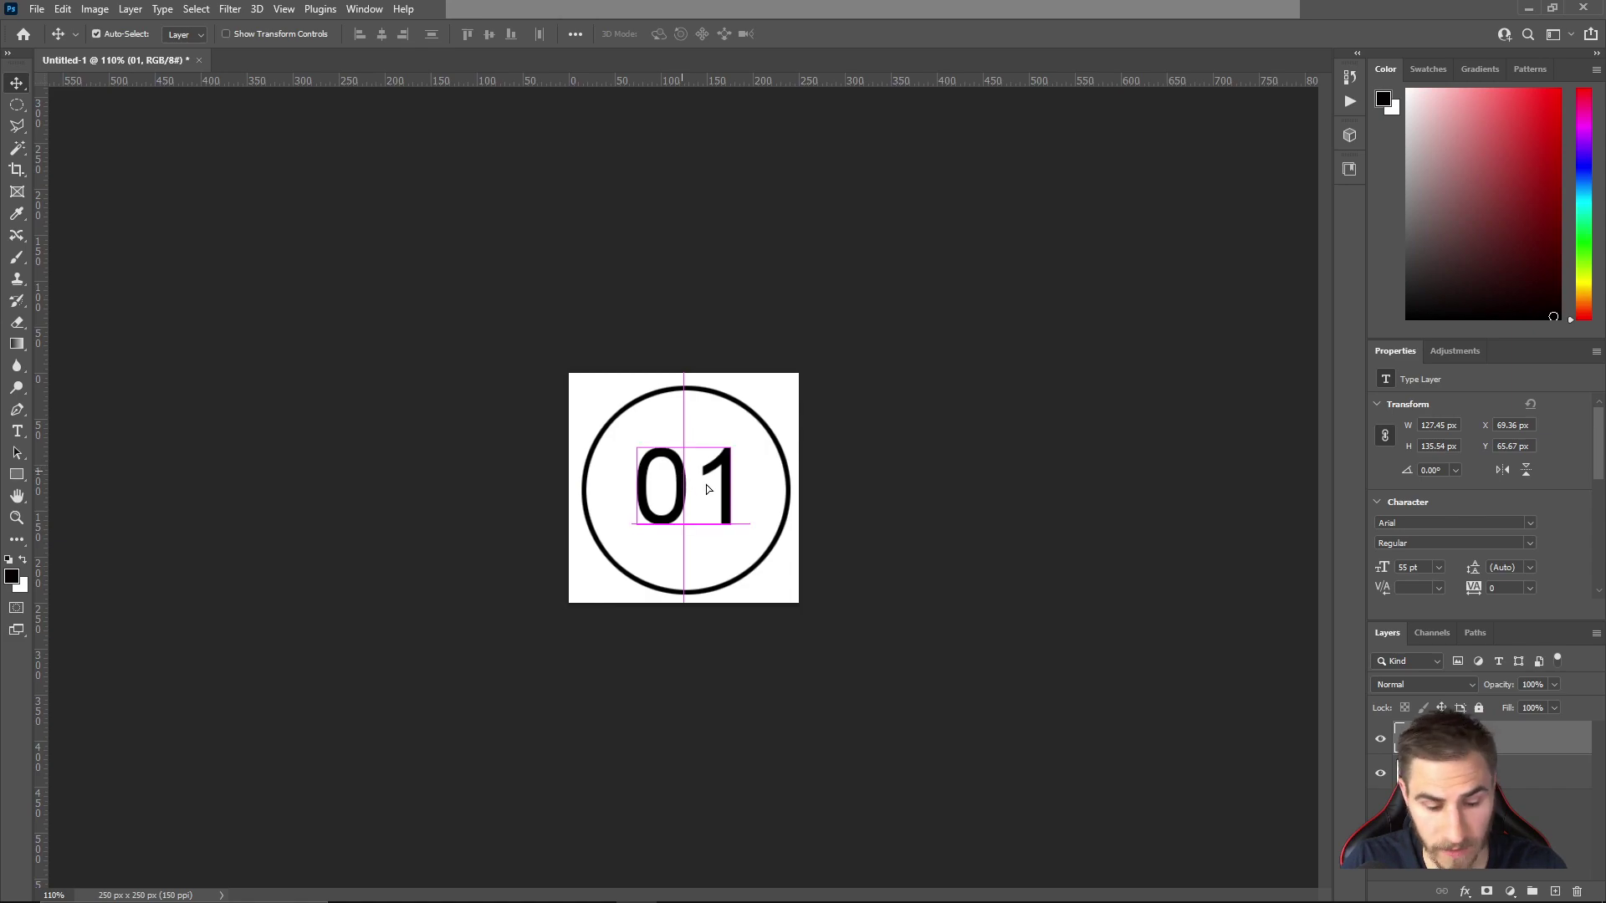
# Increase the 01 text's size to 72 pt and re-center it inside the circle
pyautogui.click(713, 491)
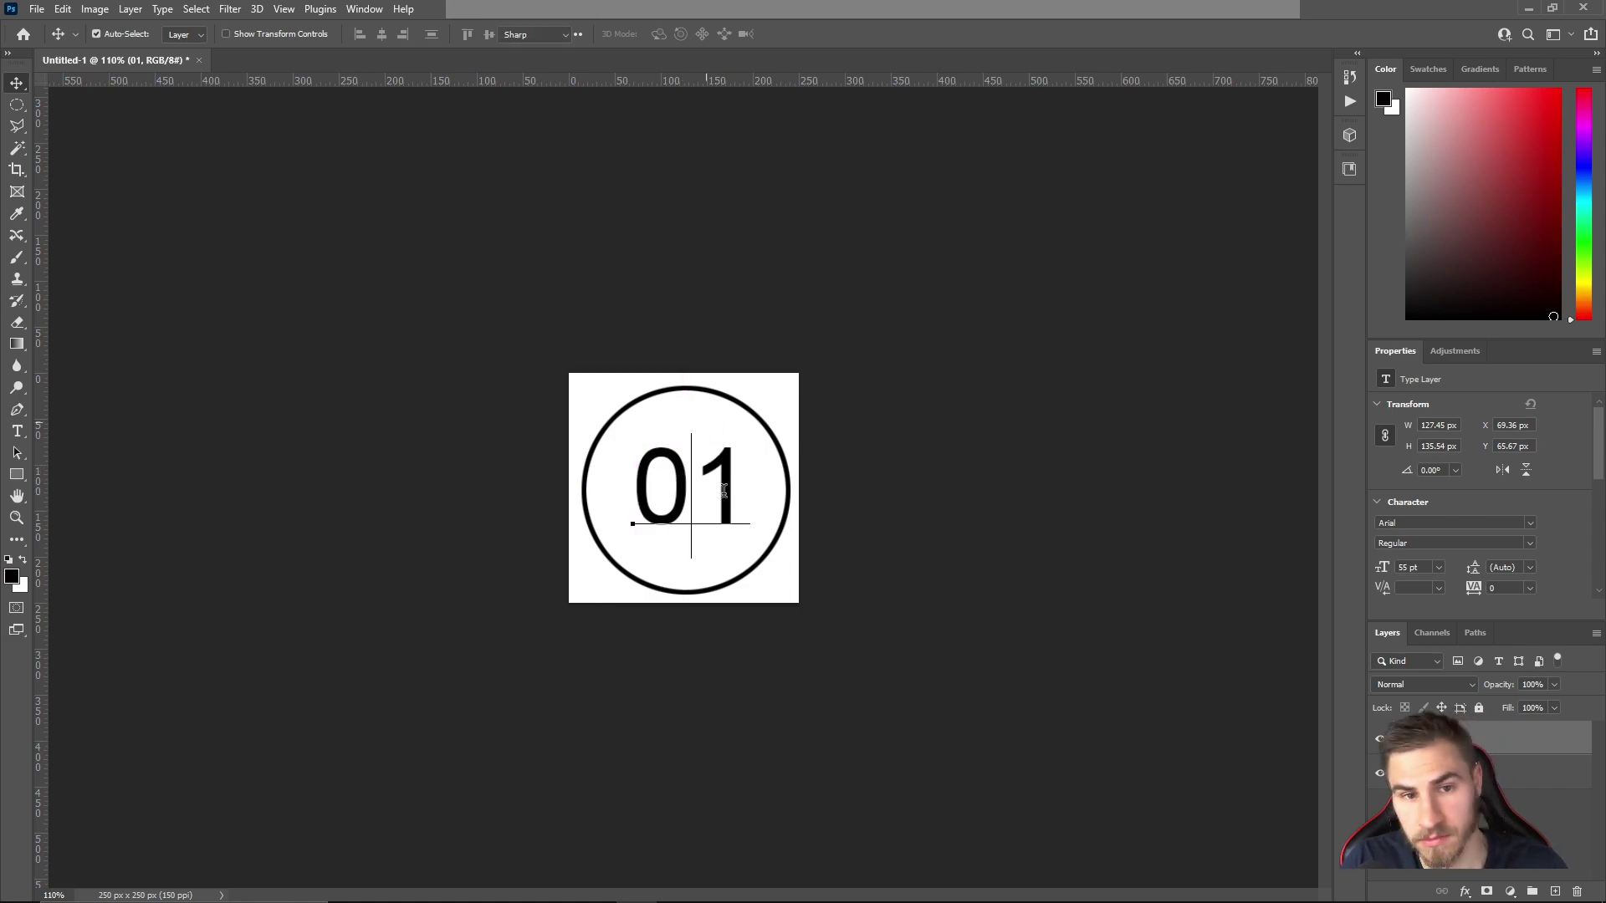
pyautogui.hotkey('ctrl', 'a')
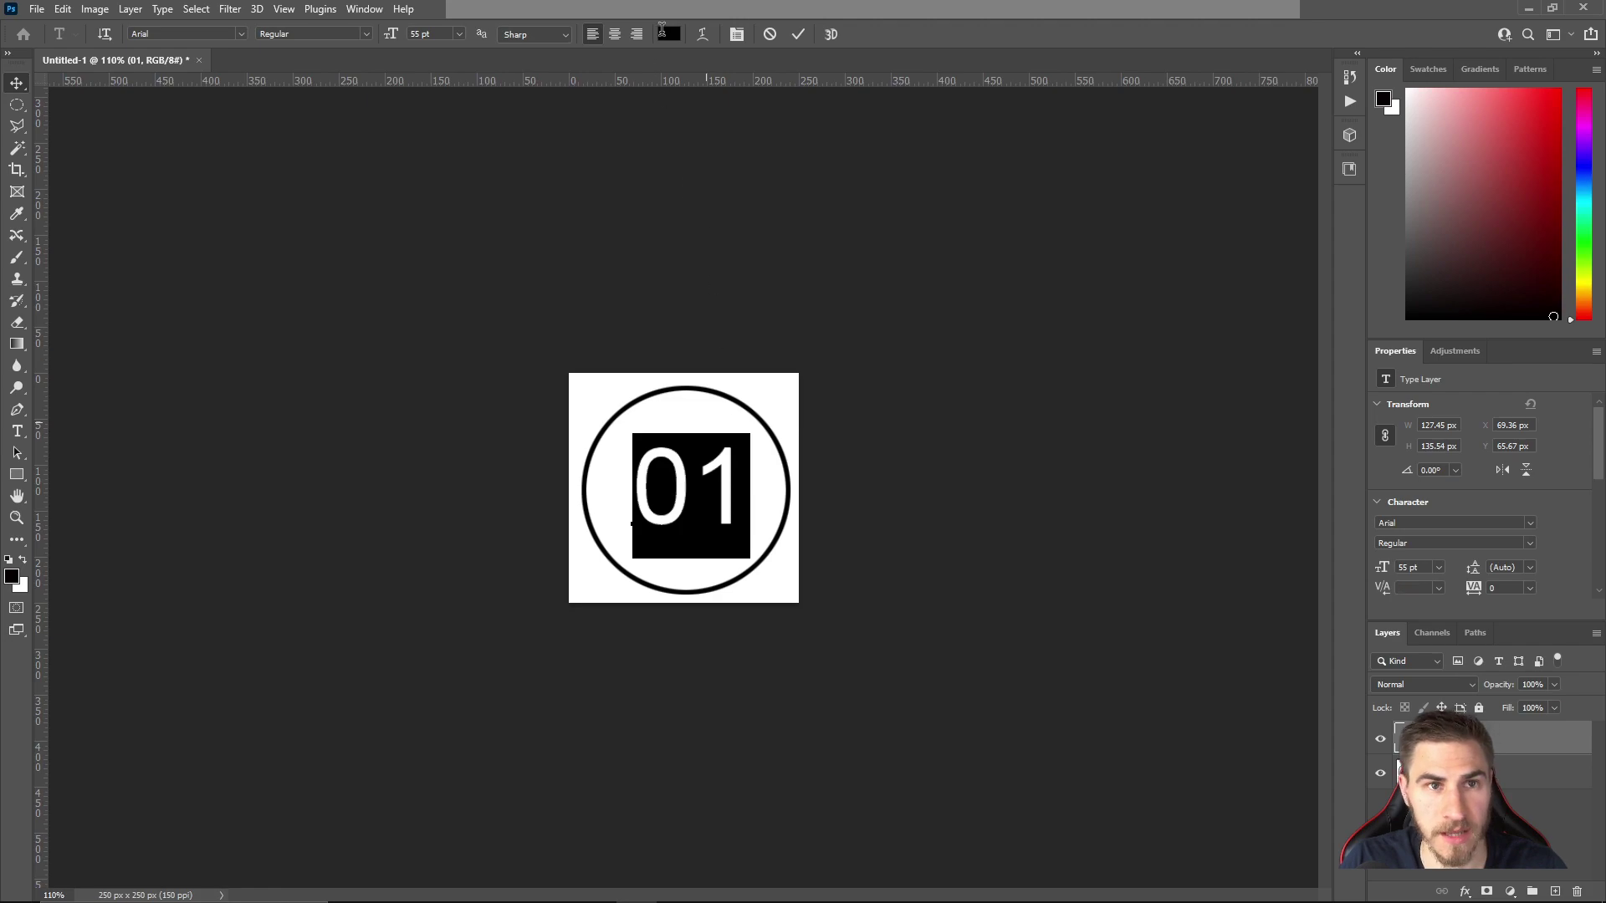
pyautogui.hotkey('ctrl', 'Return')
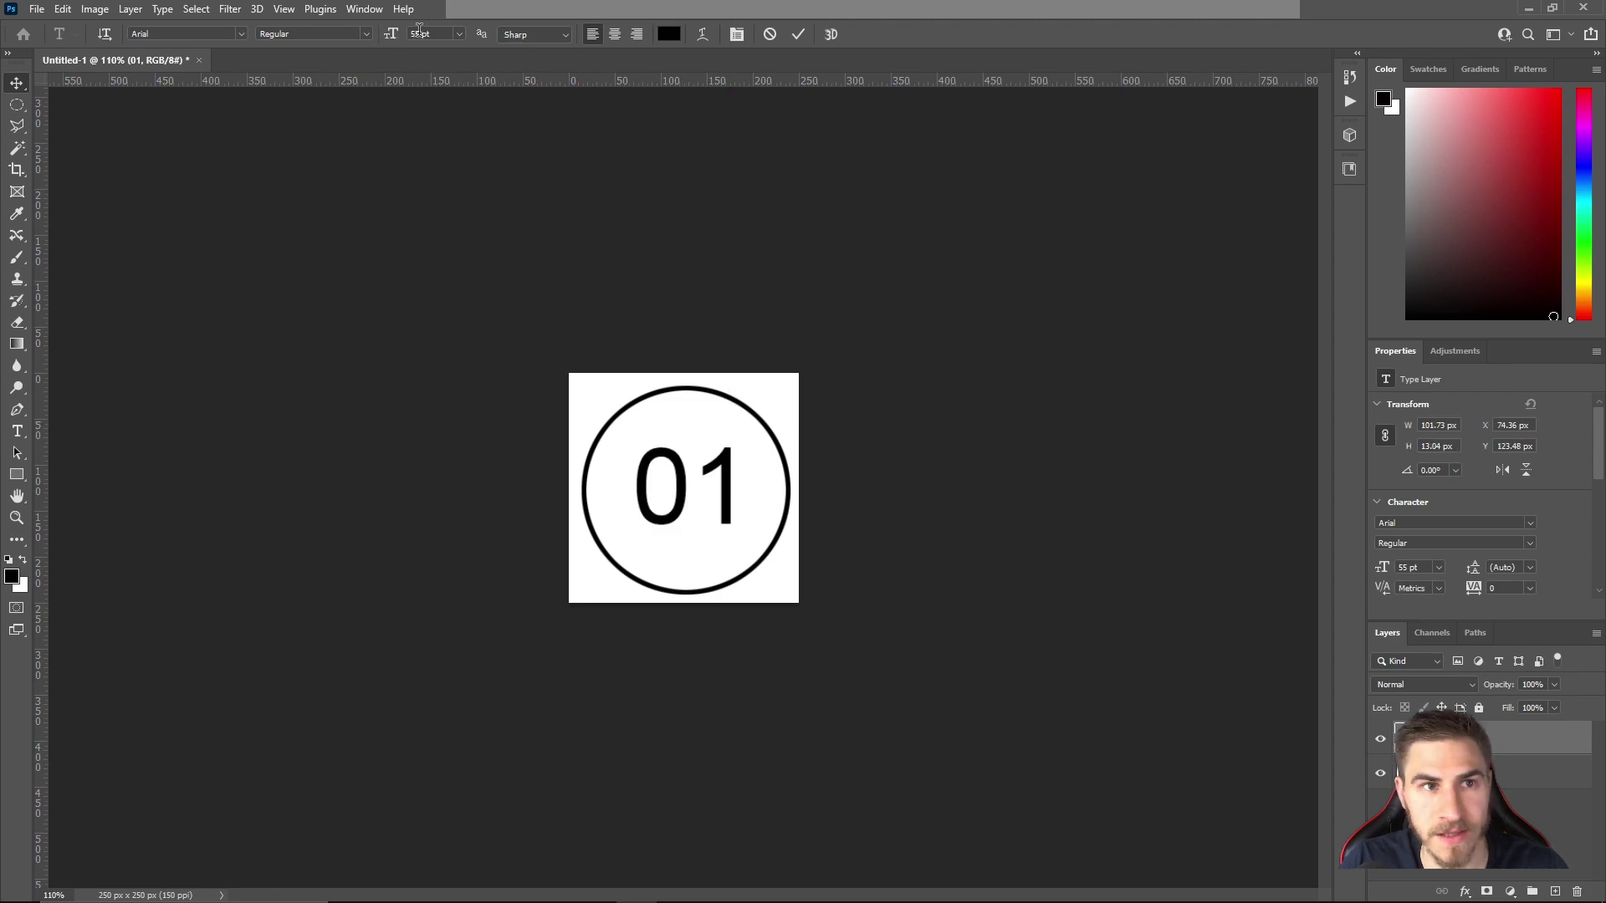
pyautogui.click(411, 35)
pyautogui.write('60')
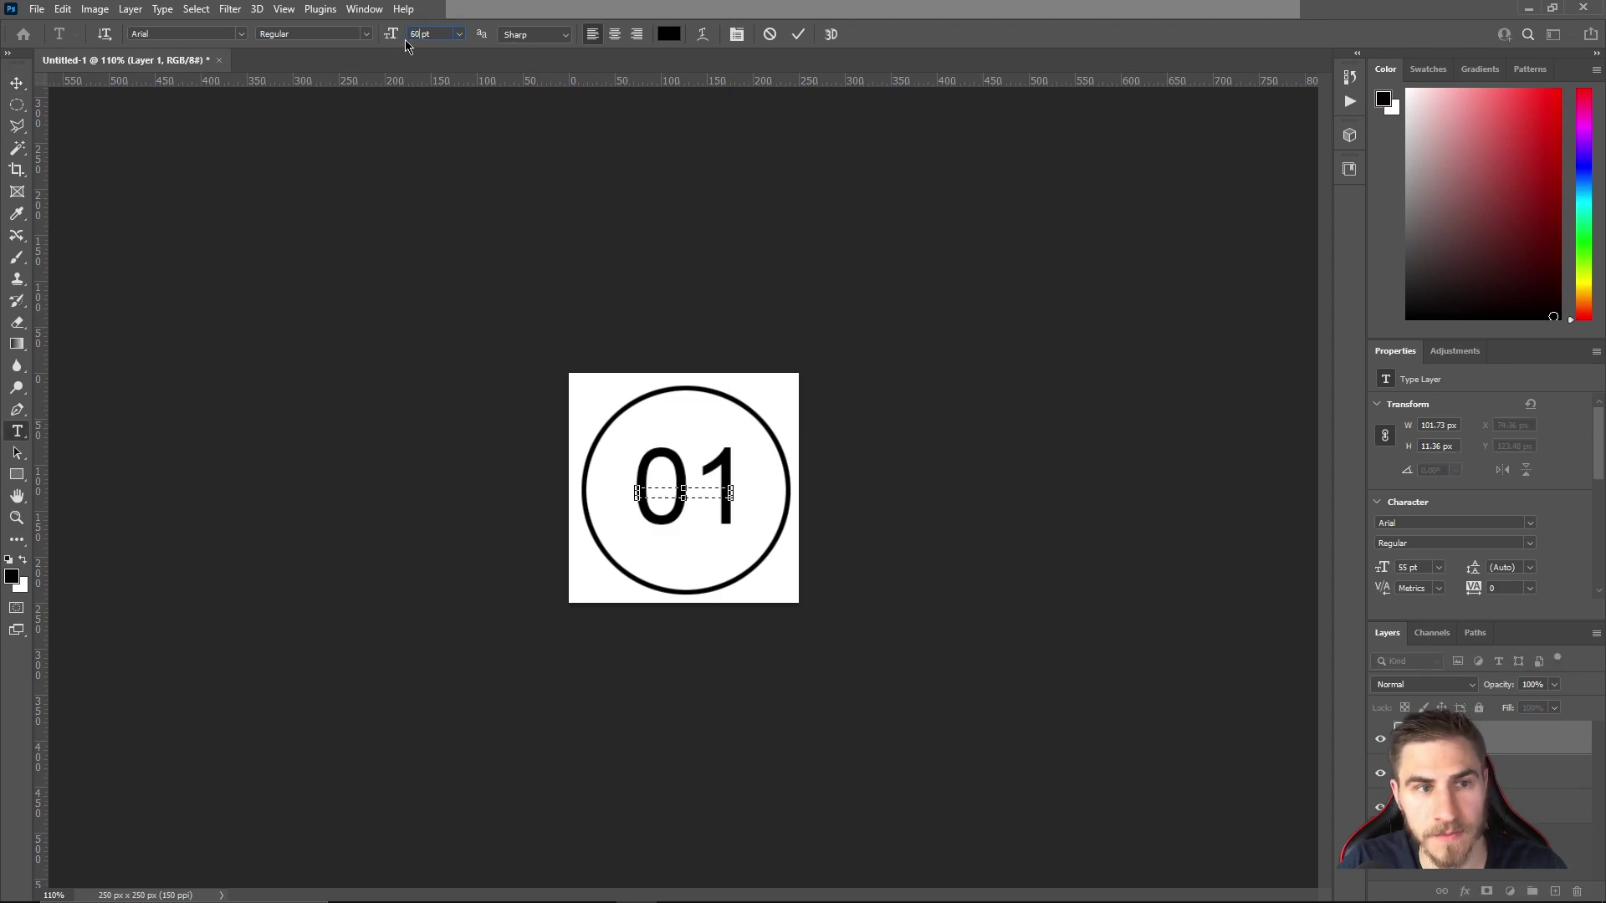
pyautogui.press('Return')
pyautogui.press('v')
pyautogui.moveTo(763, 470)
pyautogui.mouseDown()
pyautogui.moveTo(738, 501)
pyautogui.moveTo(740, 471)
pyautogui.mouseUp()
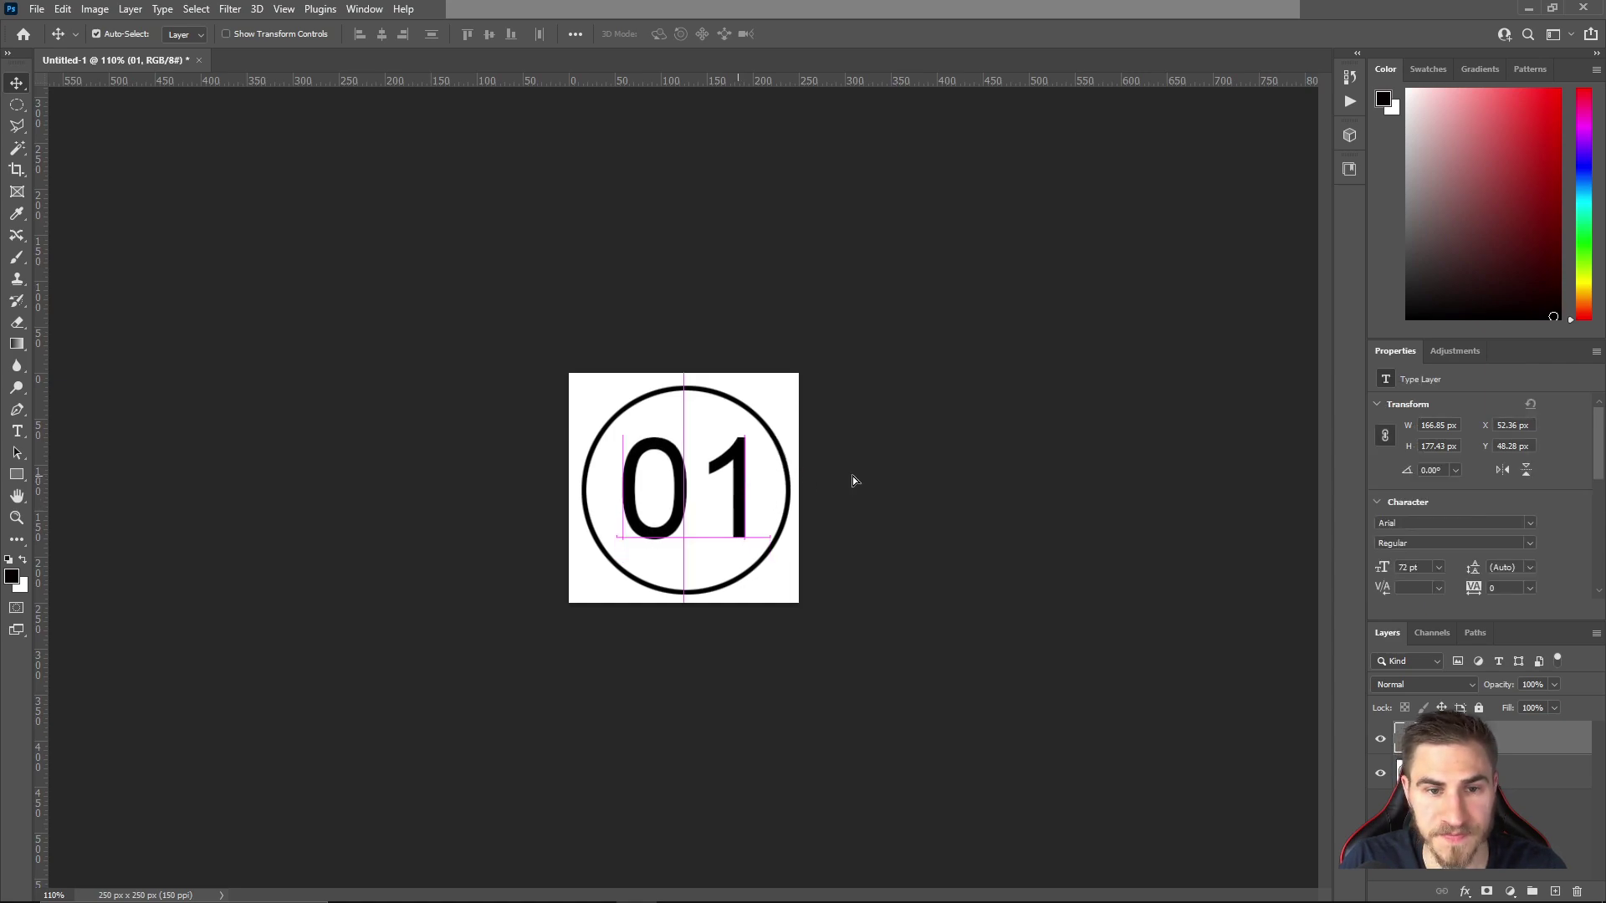
pyautogui.click(916, 632)
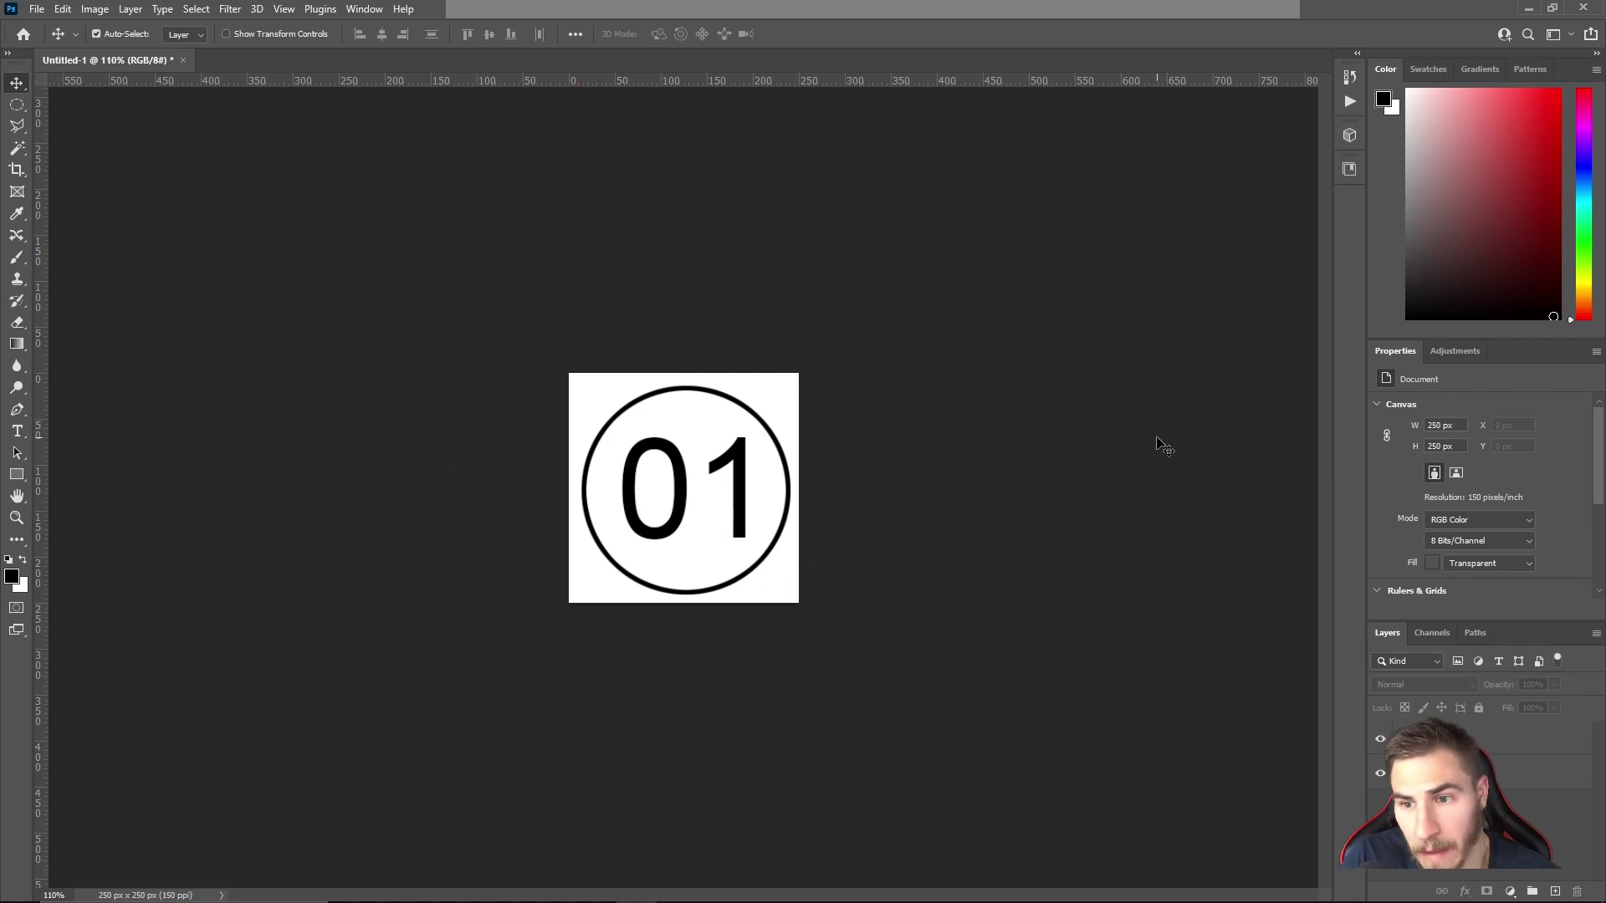
pyautogui.click(31, 8)
pyautogui.click(92, 210)
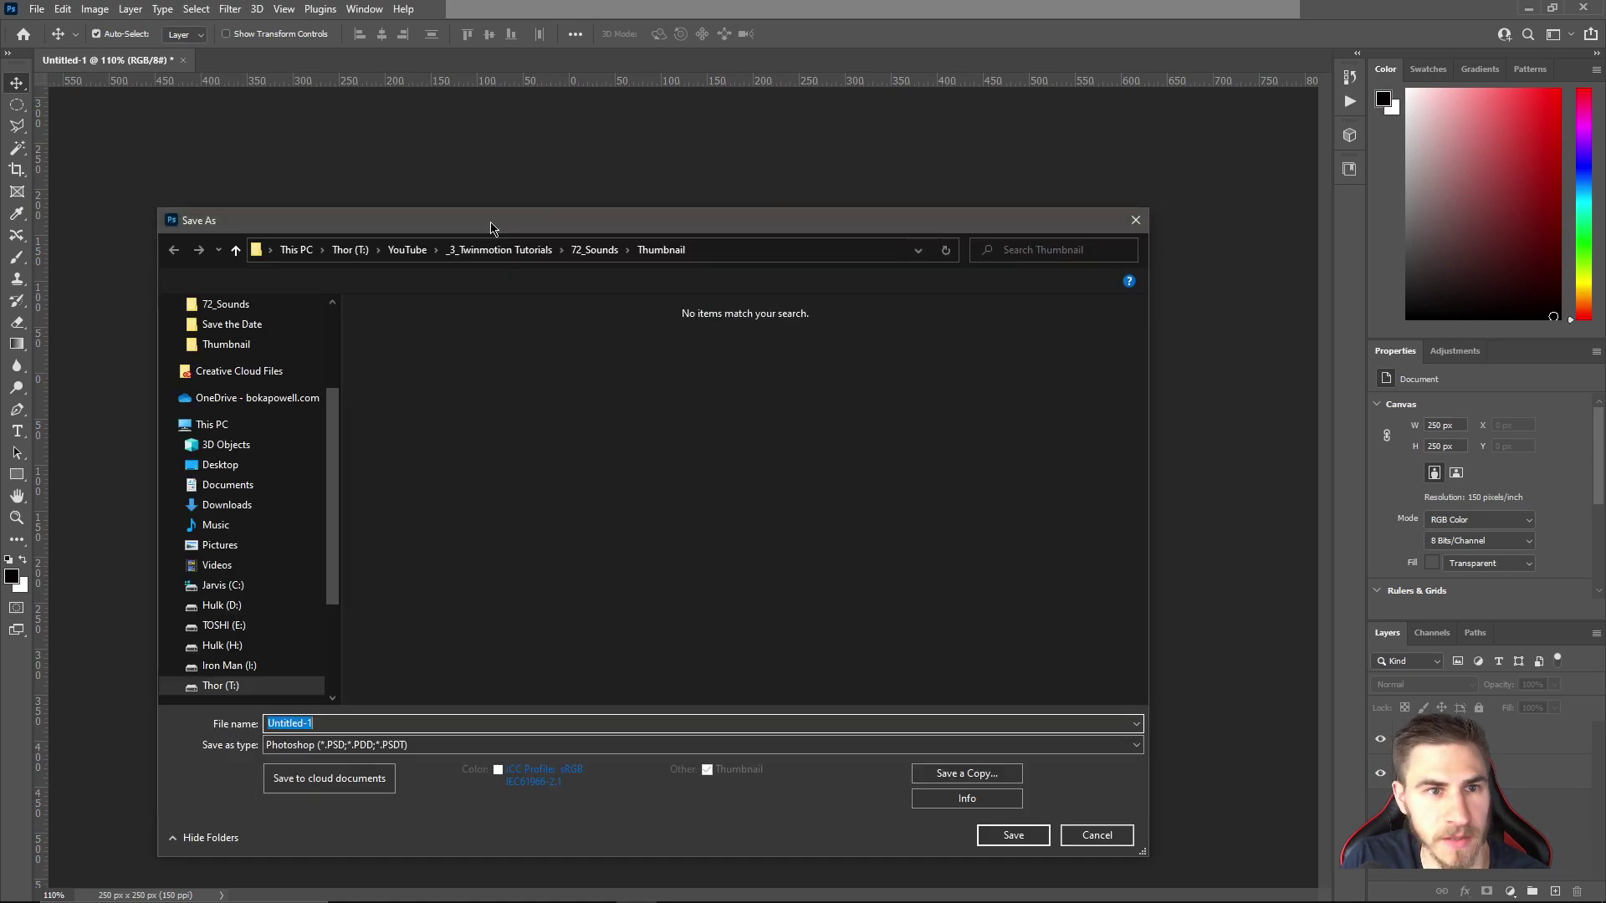
pyautogui.moveTo(491, 228); pyautogui.dragTo(519, 200)
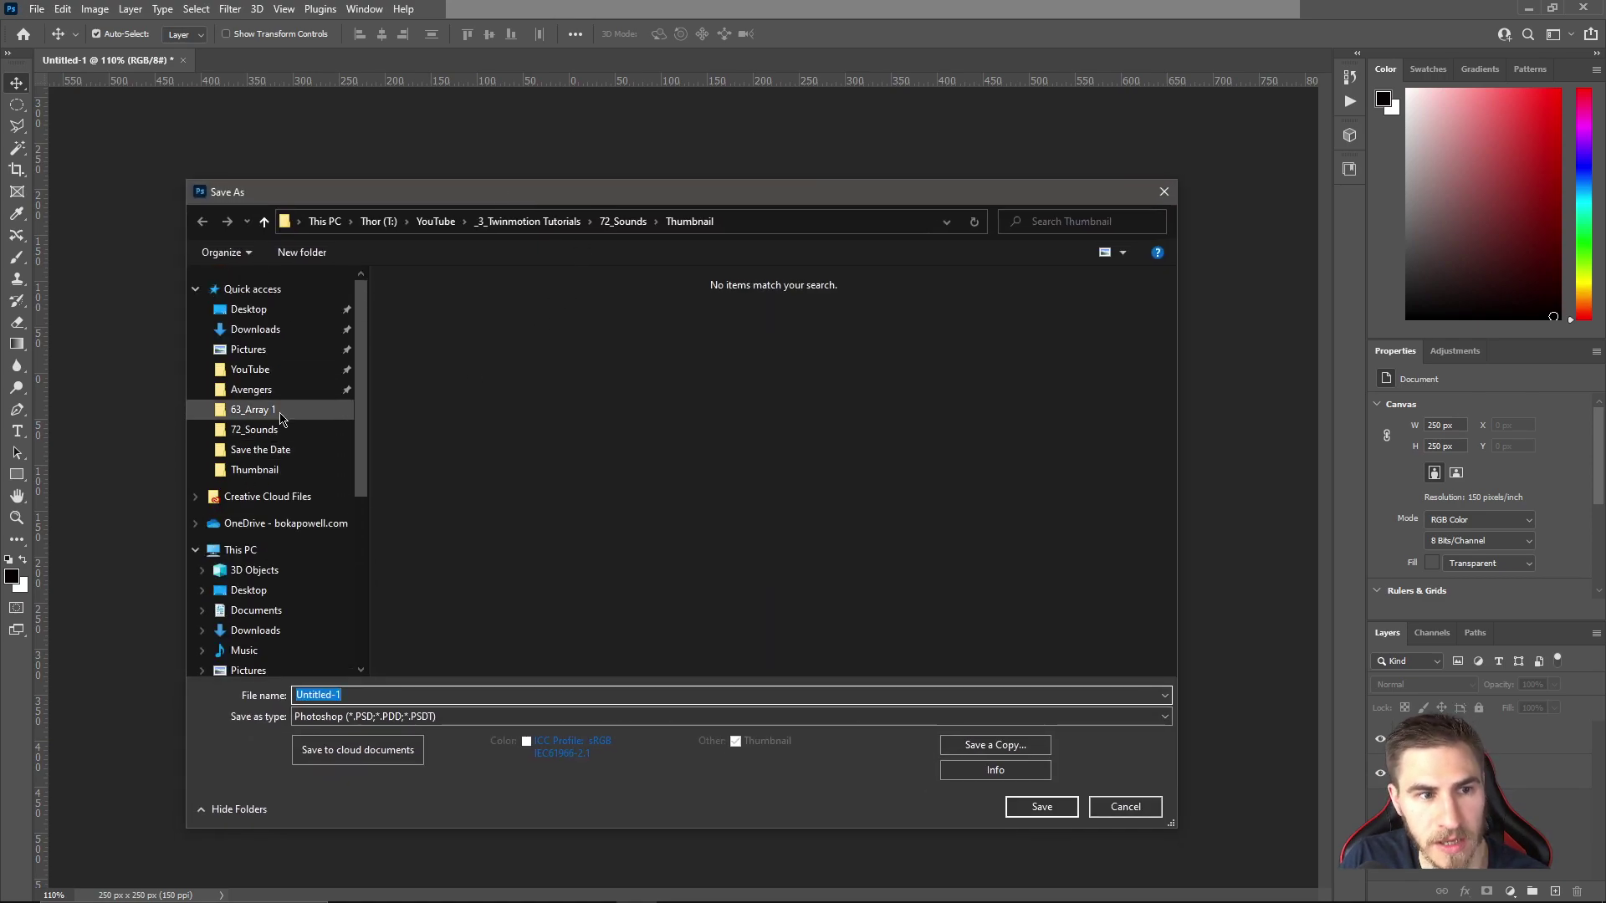
pyautogui.click(1125, 807)
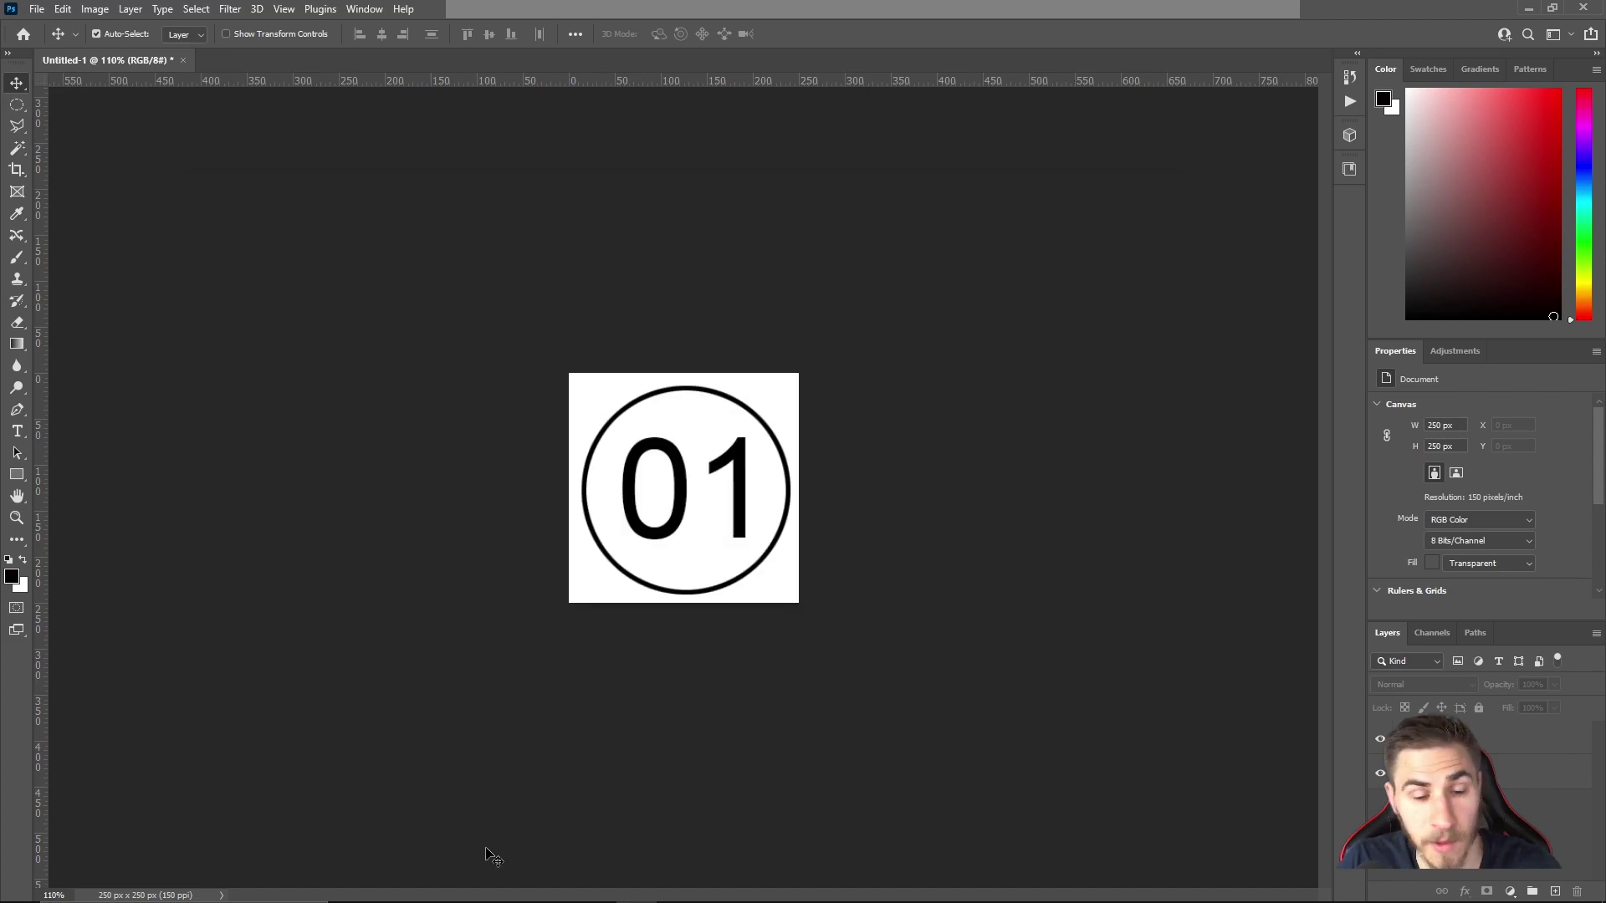
# Switch to Revit and add 01.png from the 66_Image in Schedules folder to the project's managed images
pyautogui.moveTo(595, 889)
pyautogui.click(662, 820)
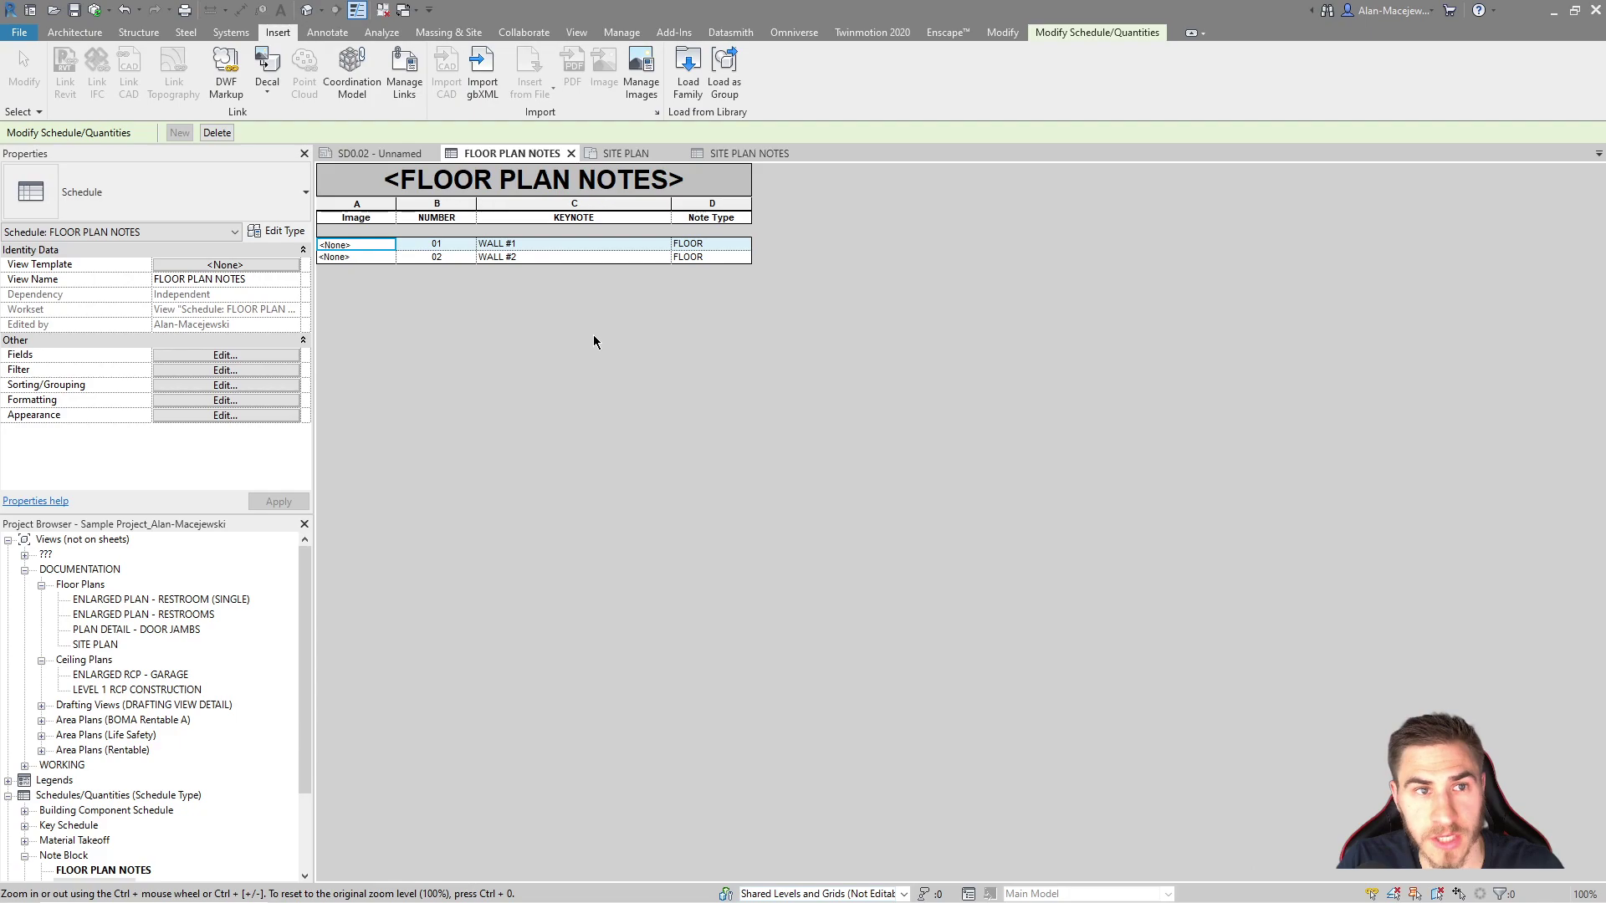
pyautogui.click(641, 71)
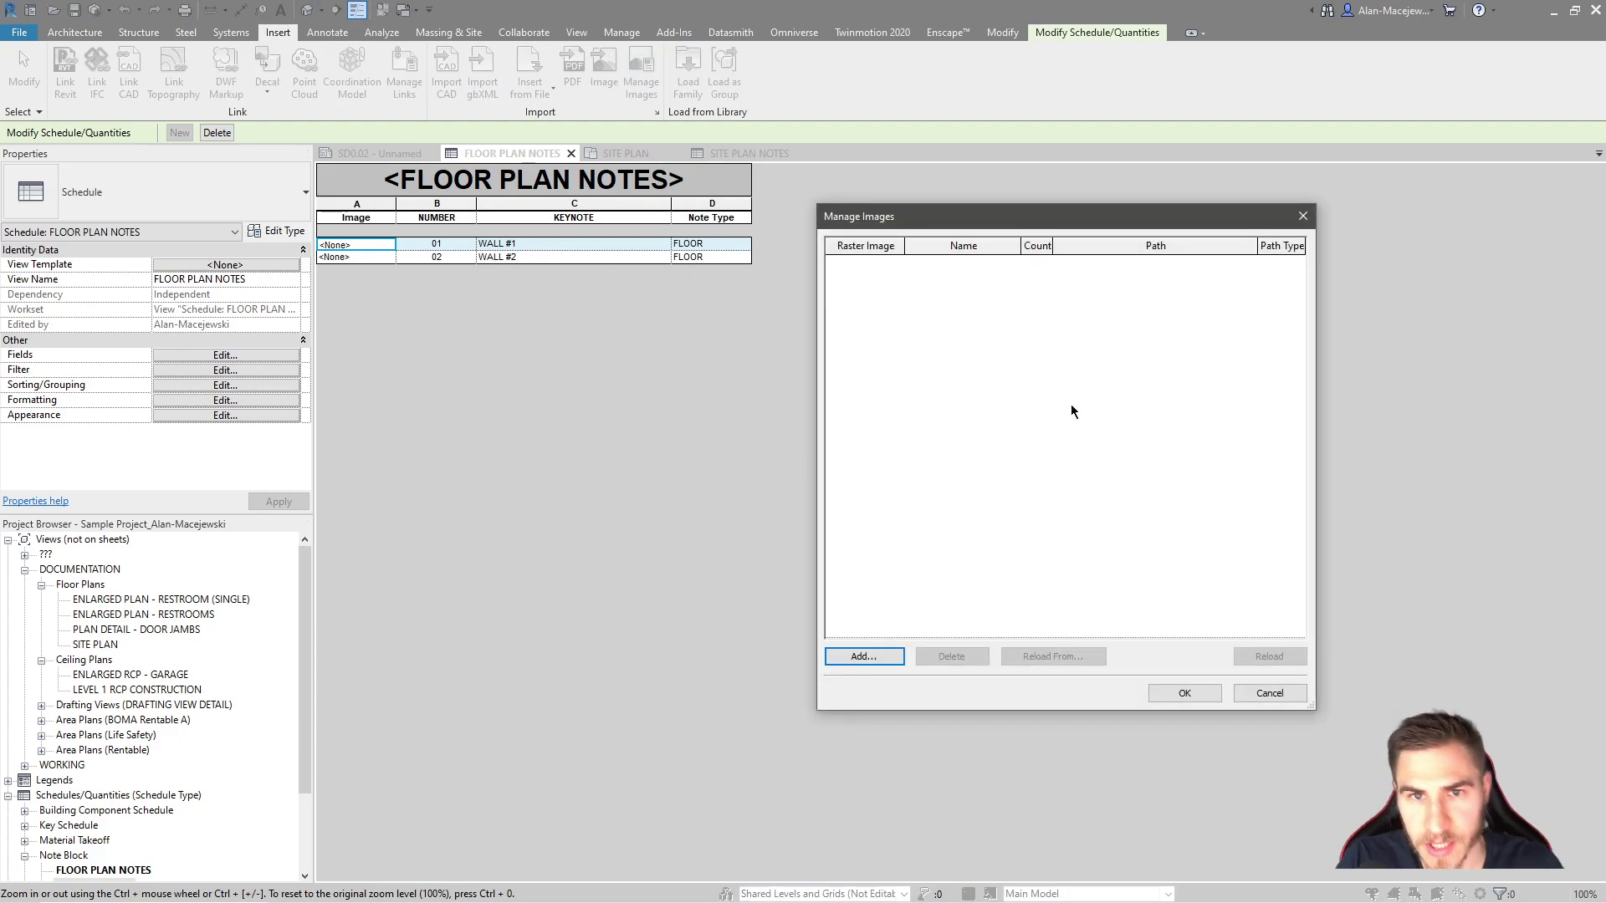
pyautogui.click(864, 656)
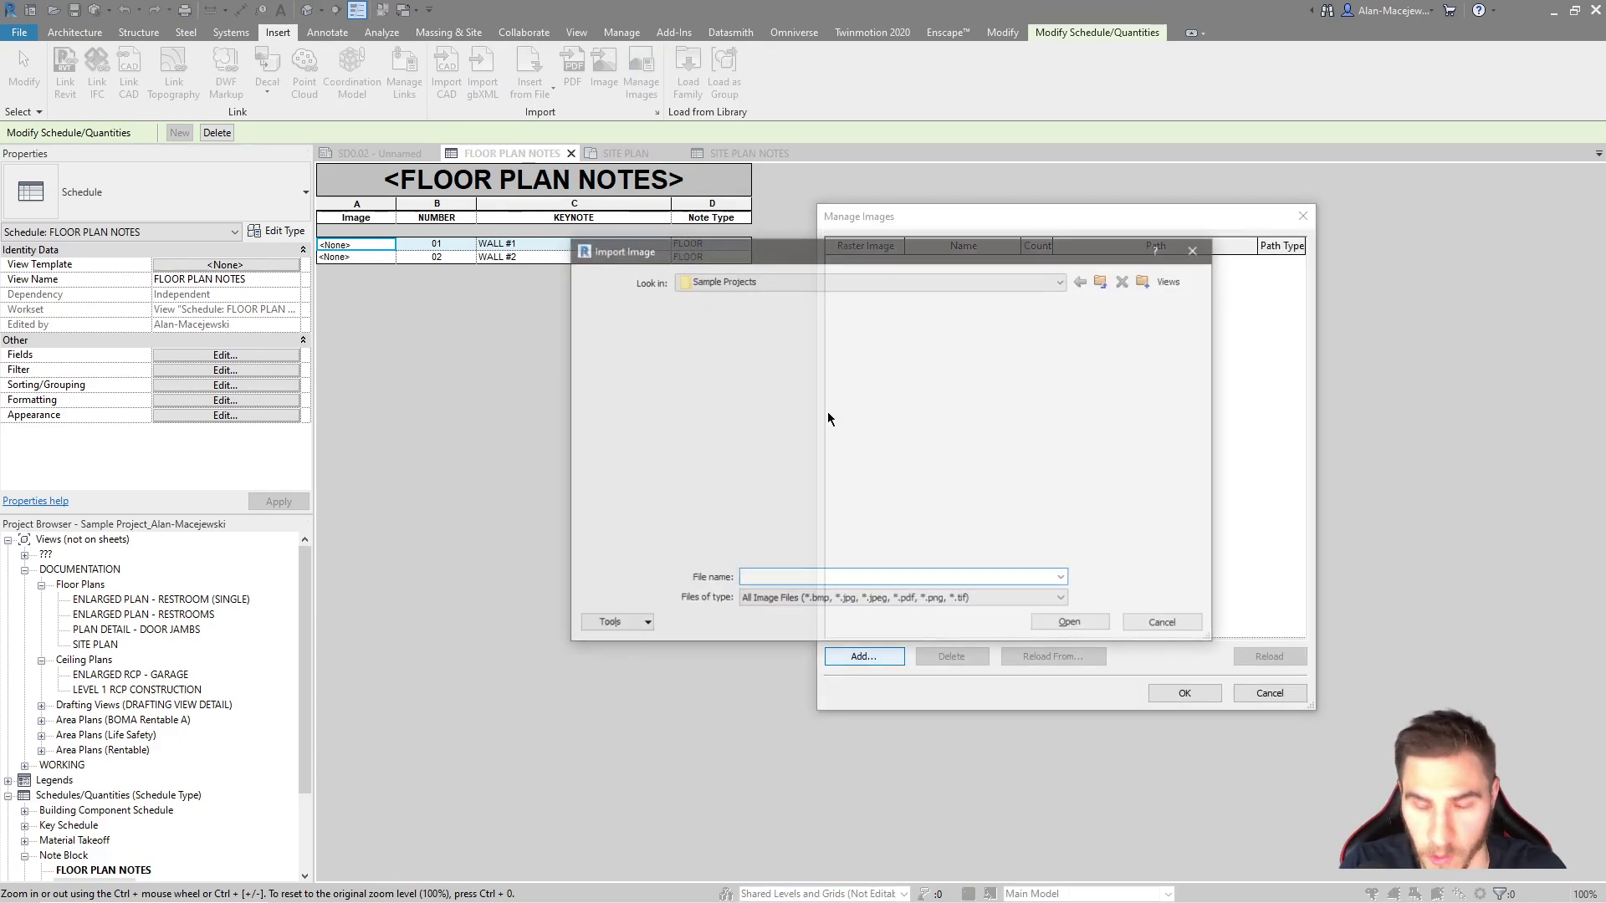
pyautogui.click(613, 368)
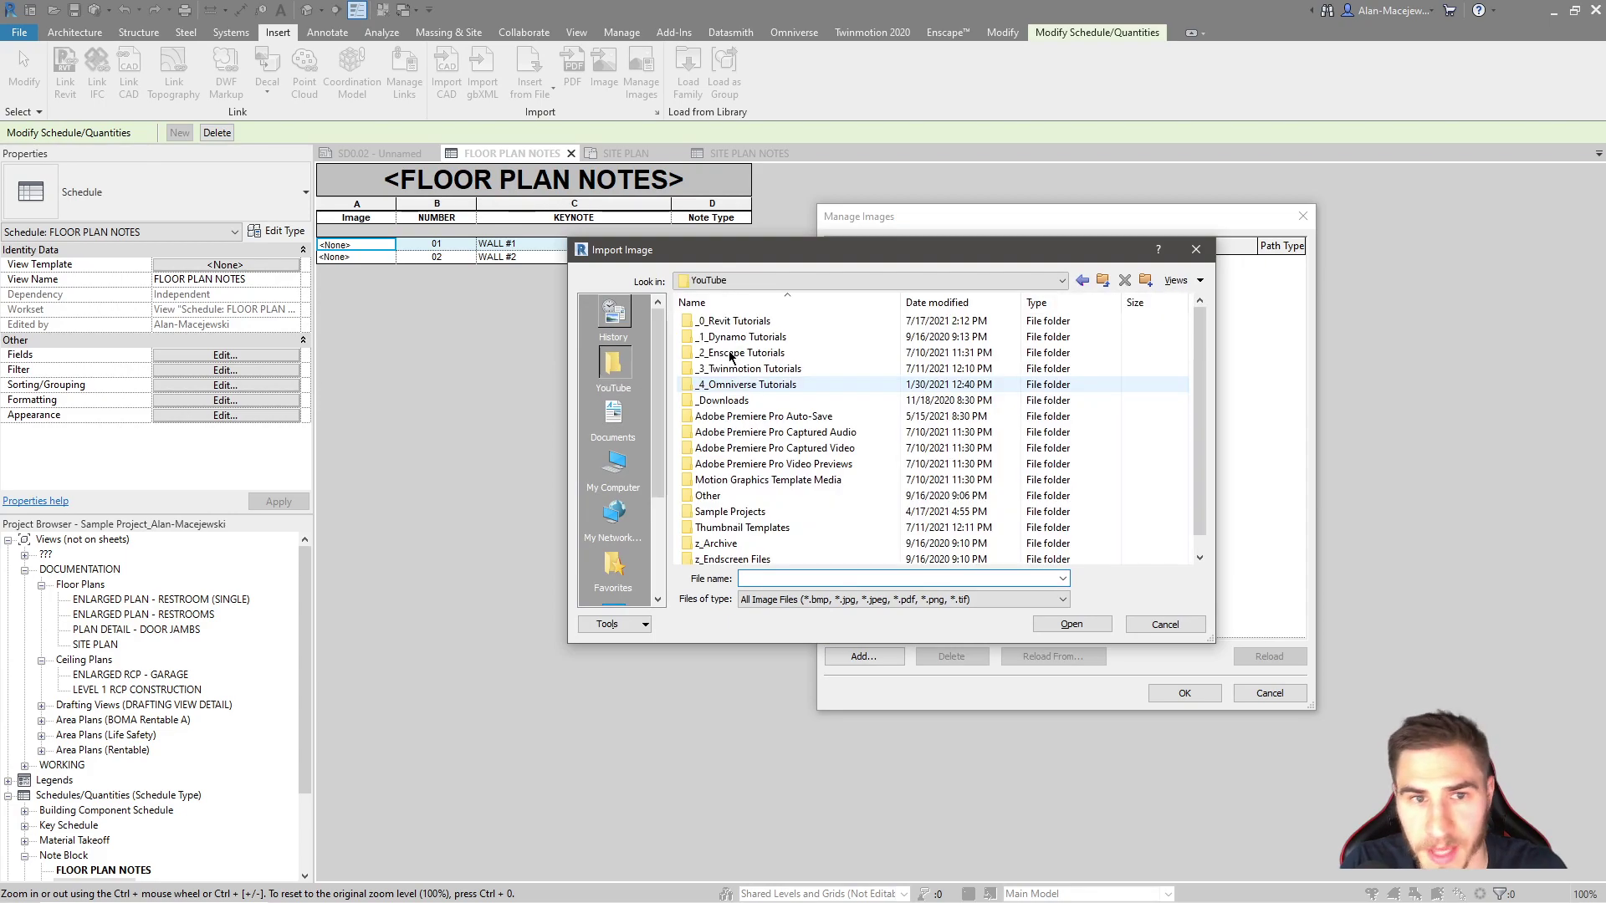
pyautogui.click(745, 303)
pyautogui.doubleClick(734, 321)
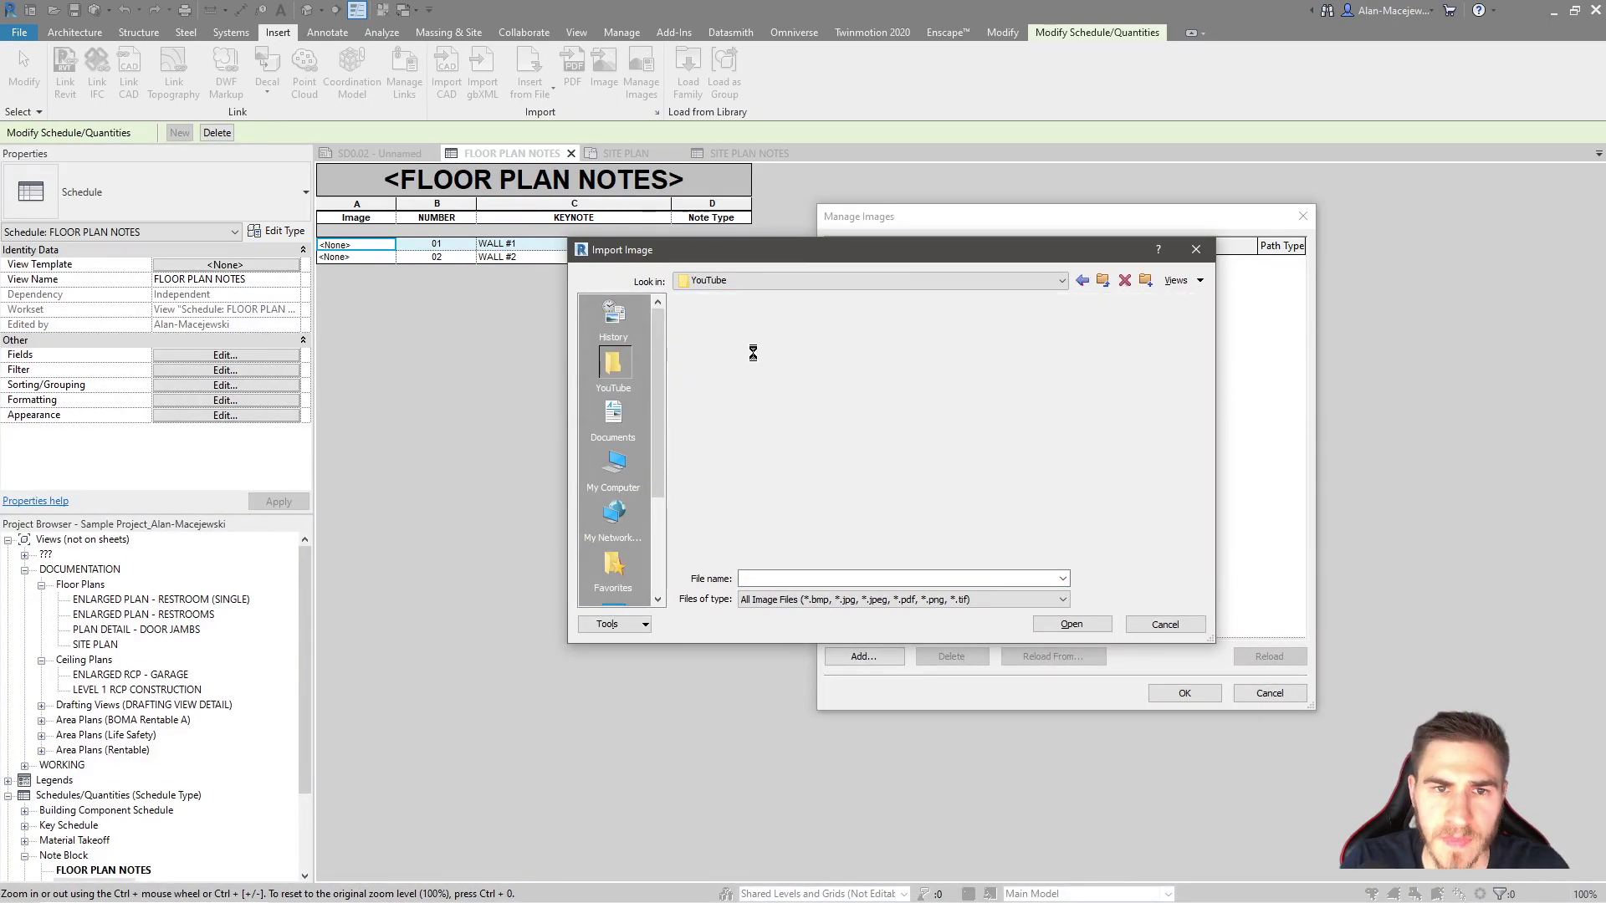
pyautogui.doubleClick(744, 464)
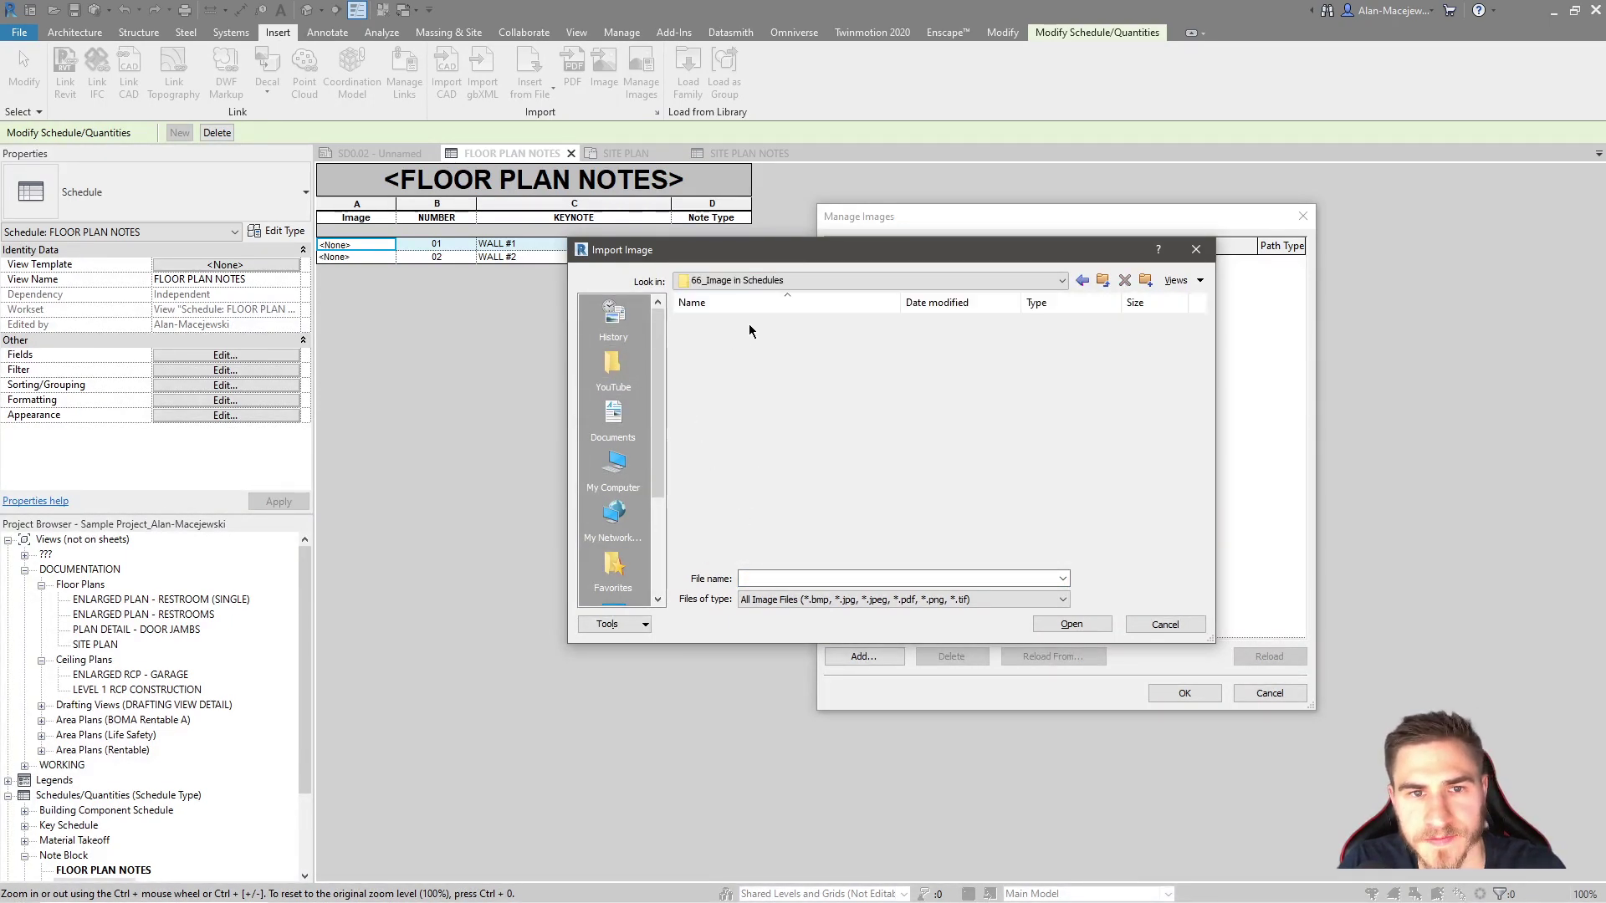
pyautogui.doubleClick(709, 334)
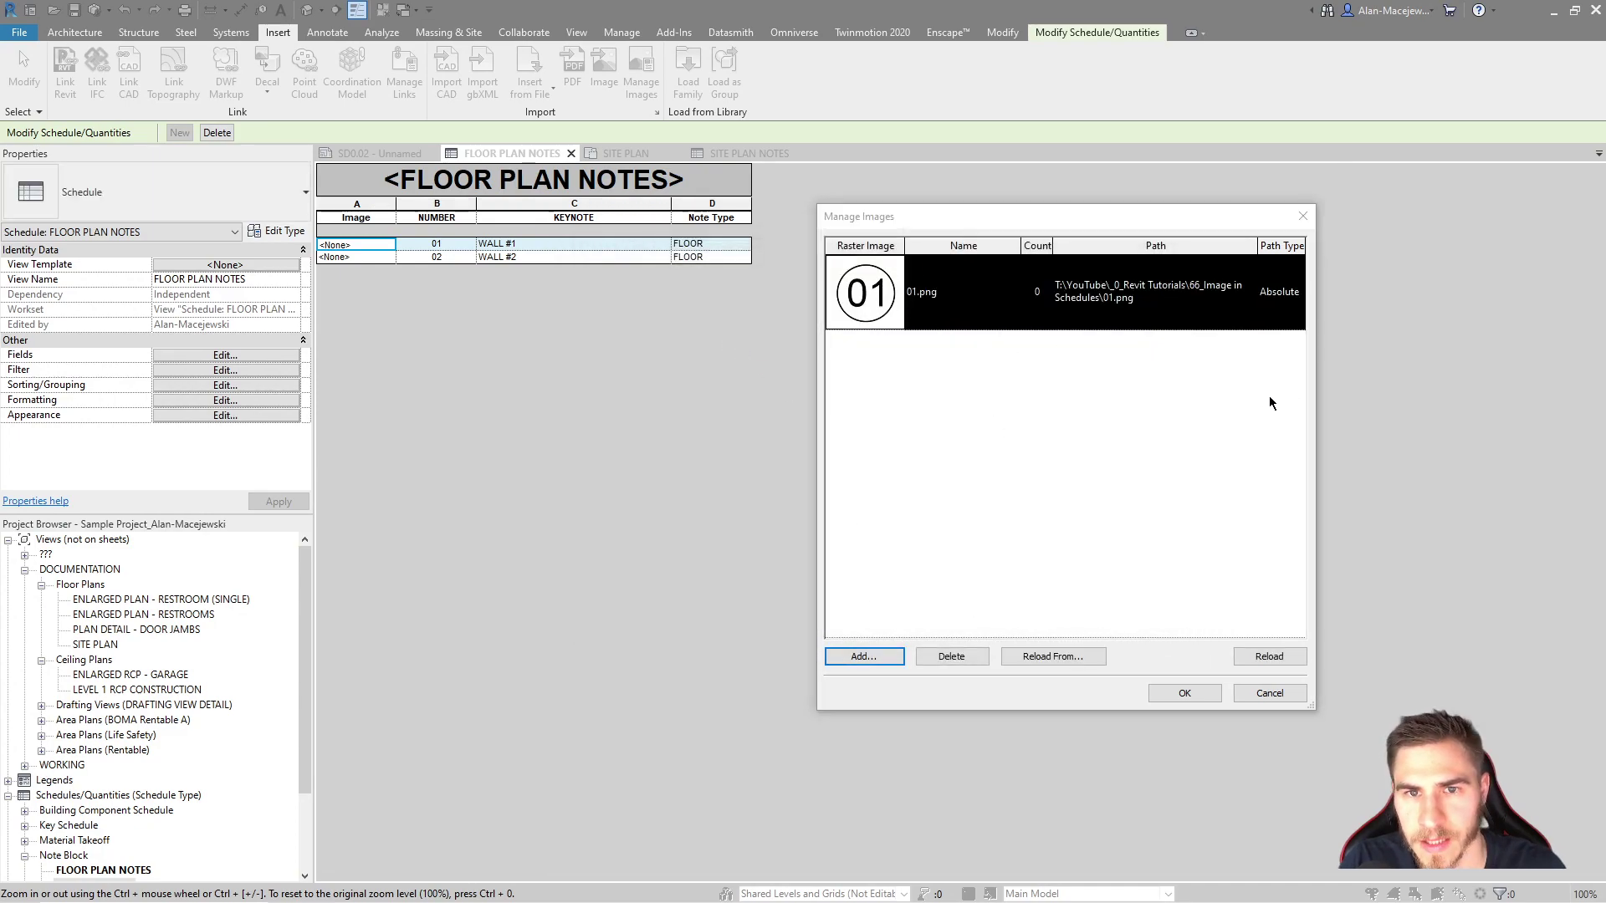
pyautogui.click(1172, 700)
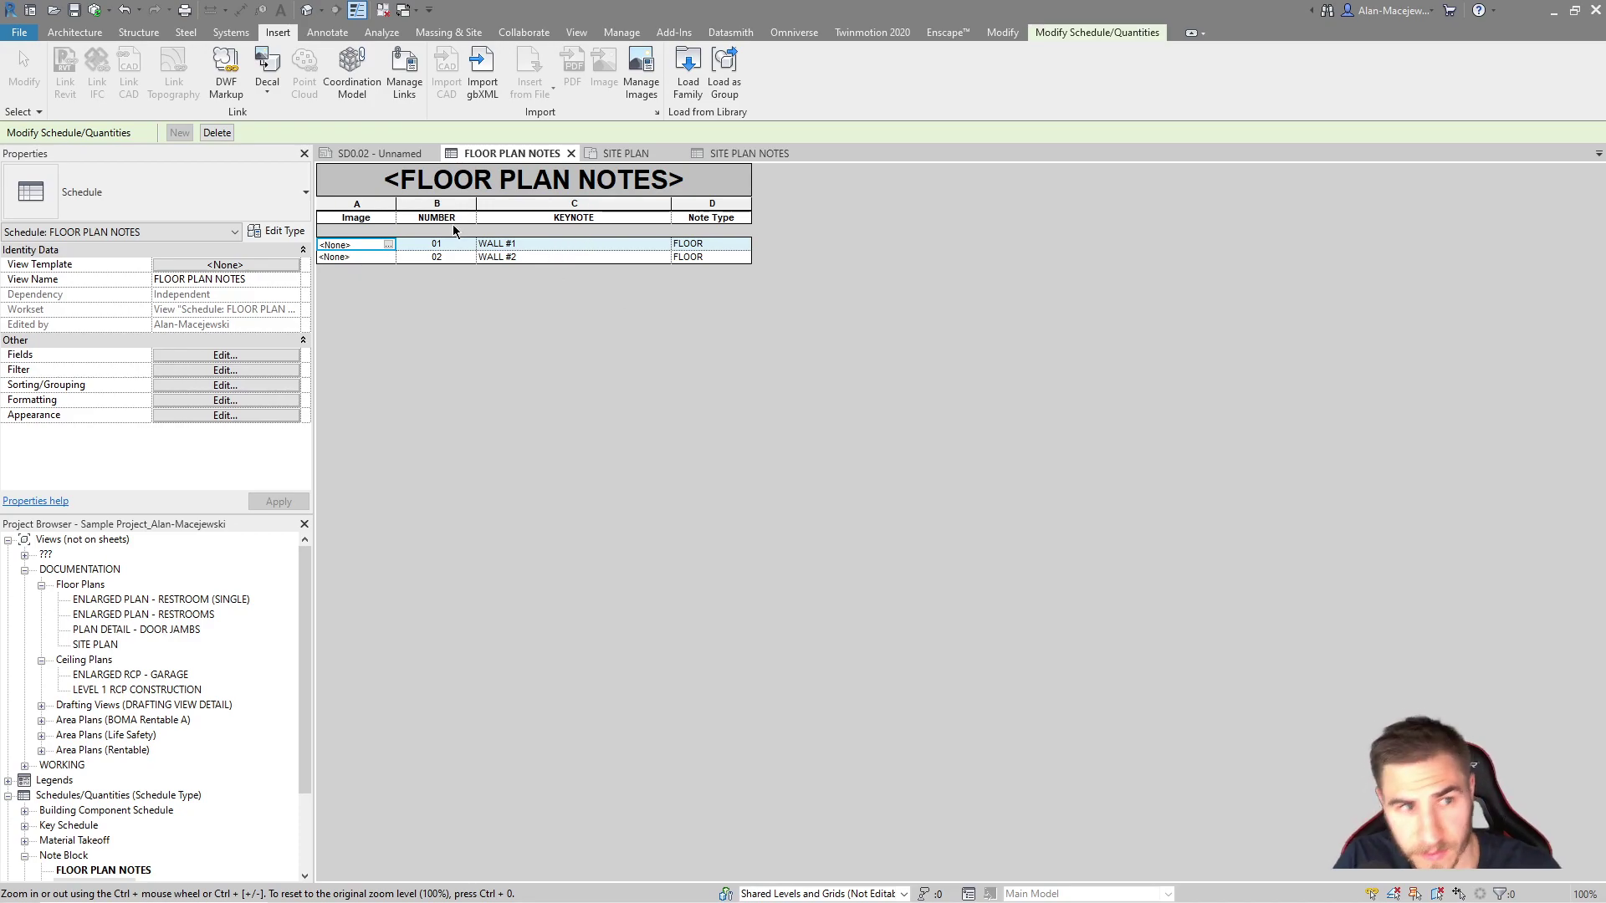
# Assign 01.png as the image of the WALL #1 row in the floor plan notes schedule
pyautogui.click(389, 244)
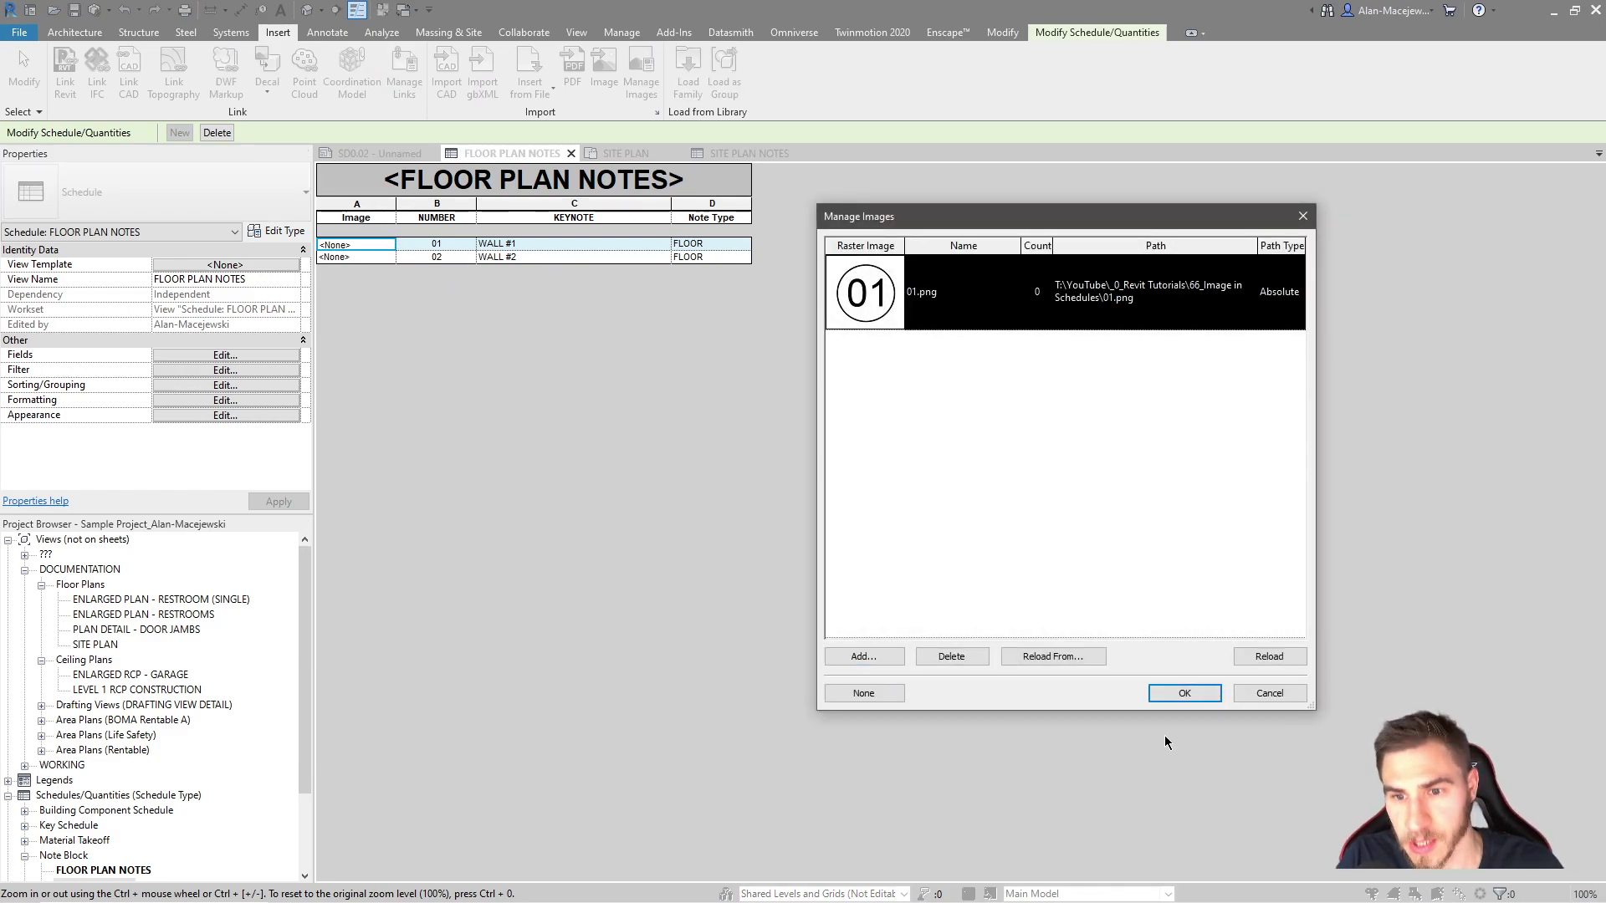
pyautogui.click(1186, 694)
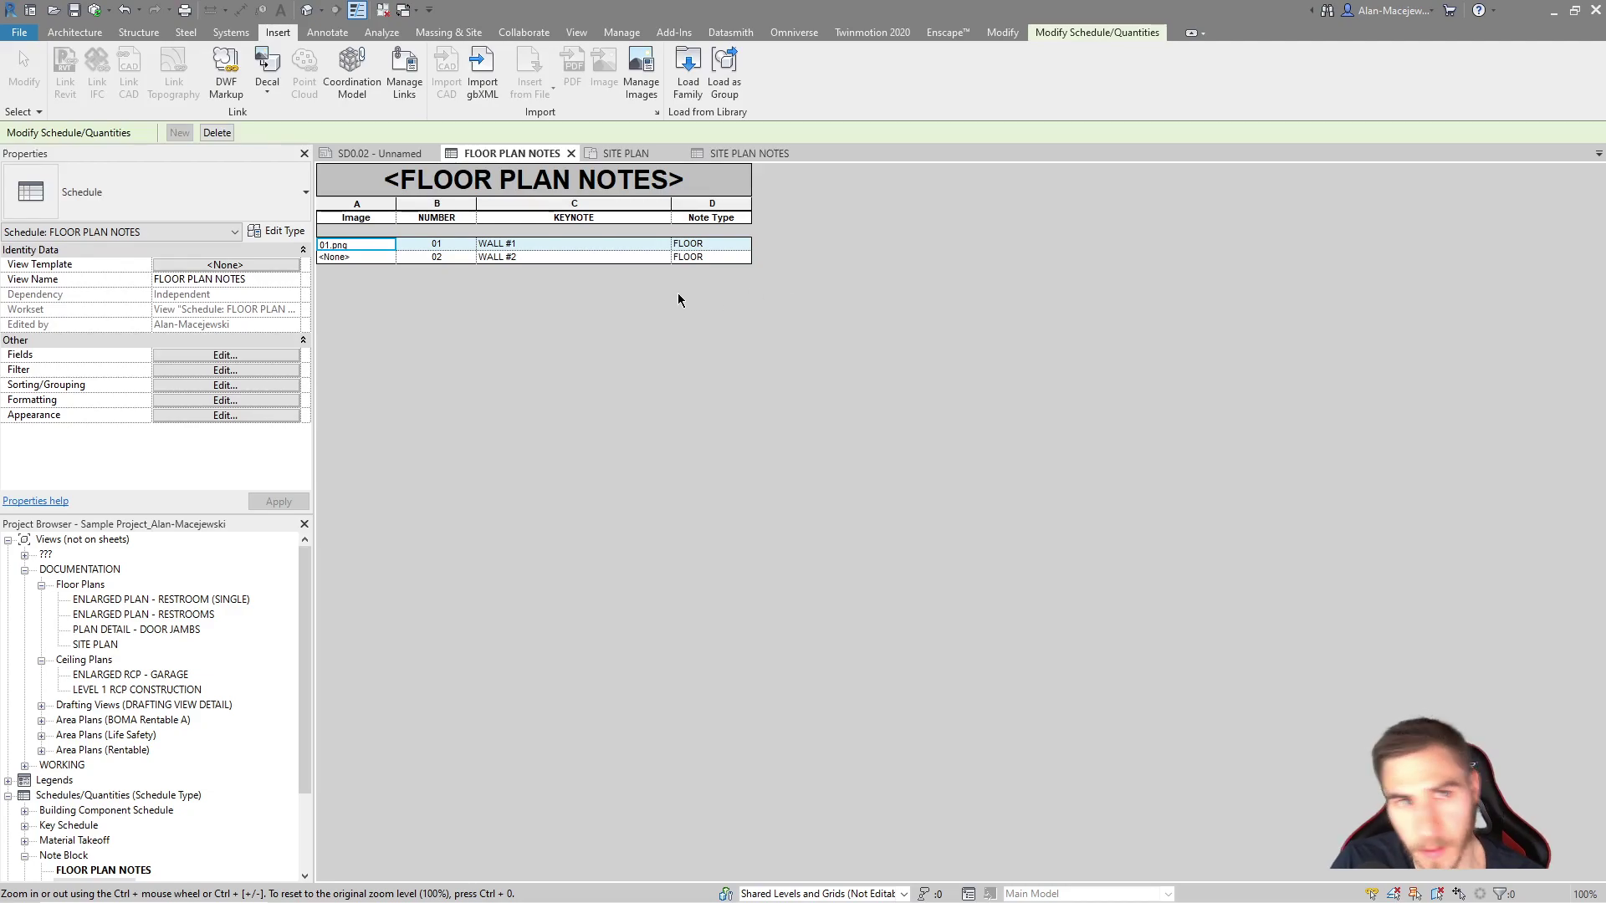
# Examine how the image and rows of the floor plan notes schedule look on sheet SD0.02
pyautogui.click(381, 154)
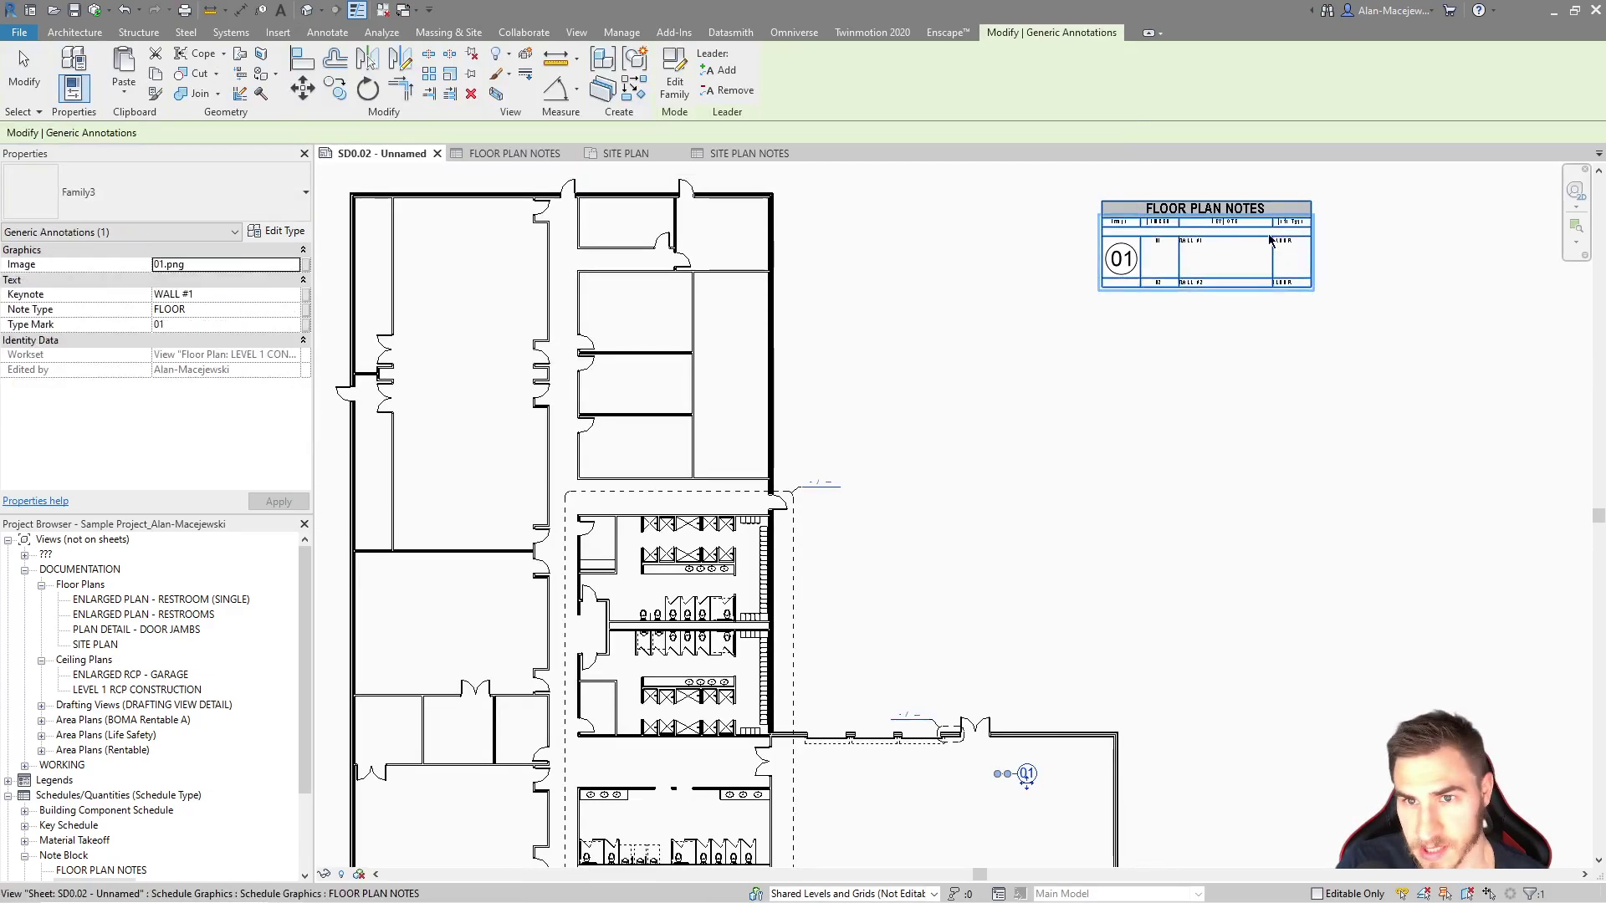
pyautogui.scroll(5, 1296, 217)
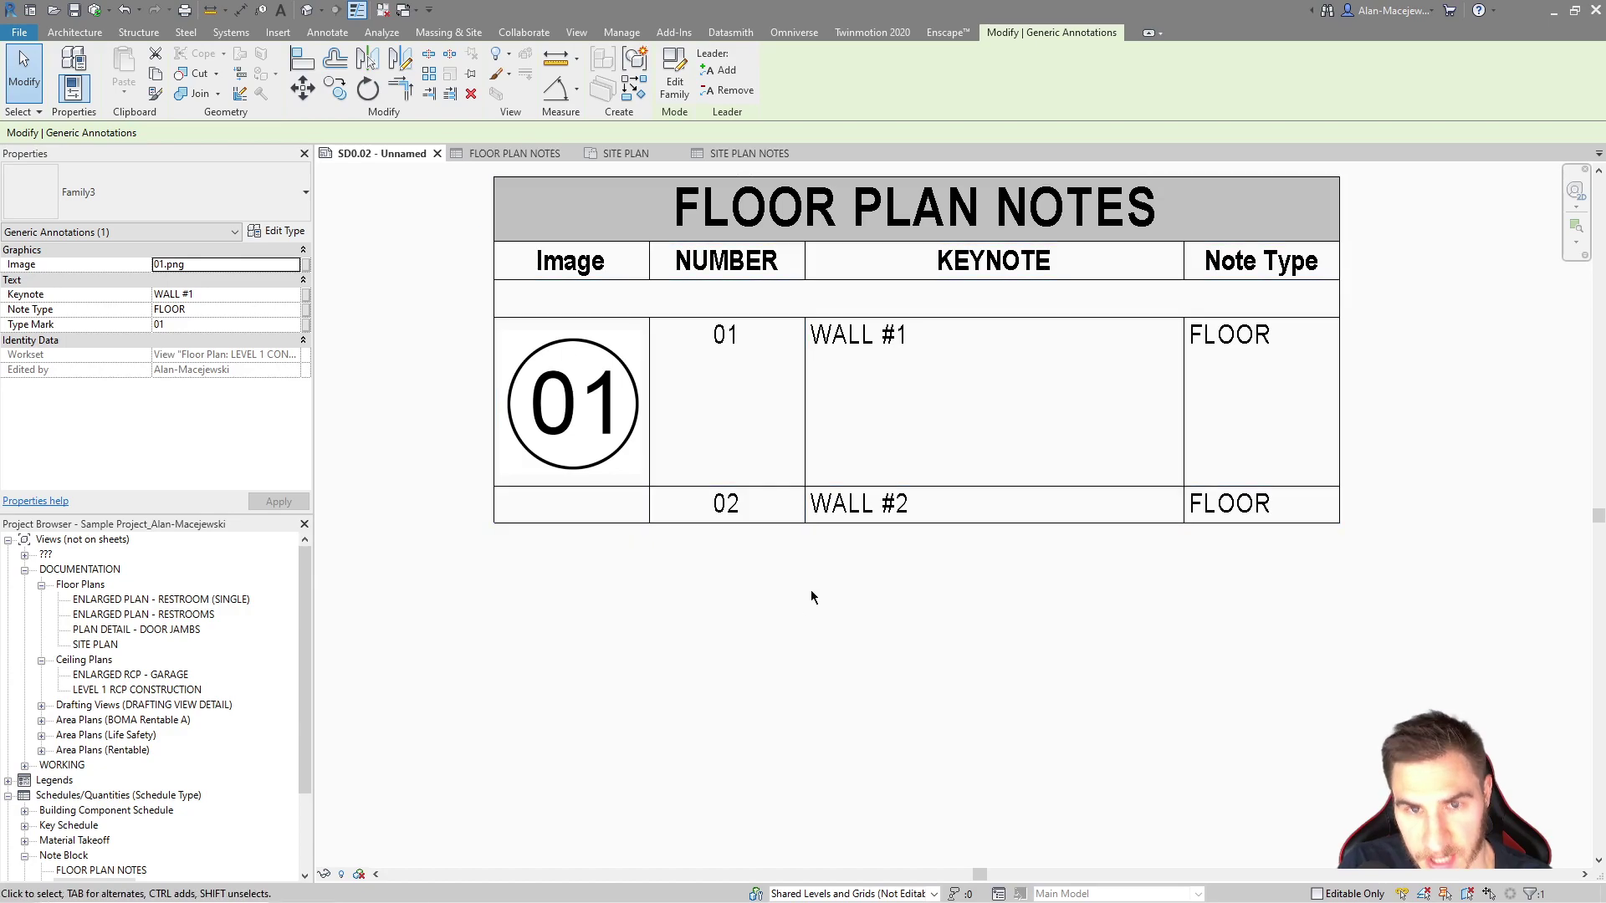
pyautogui.scroll(-2, 939, 448)
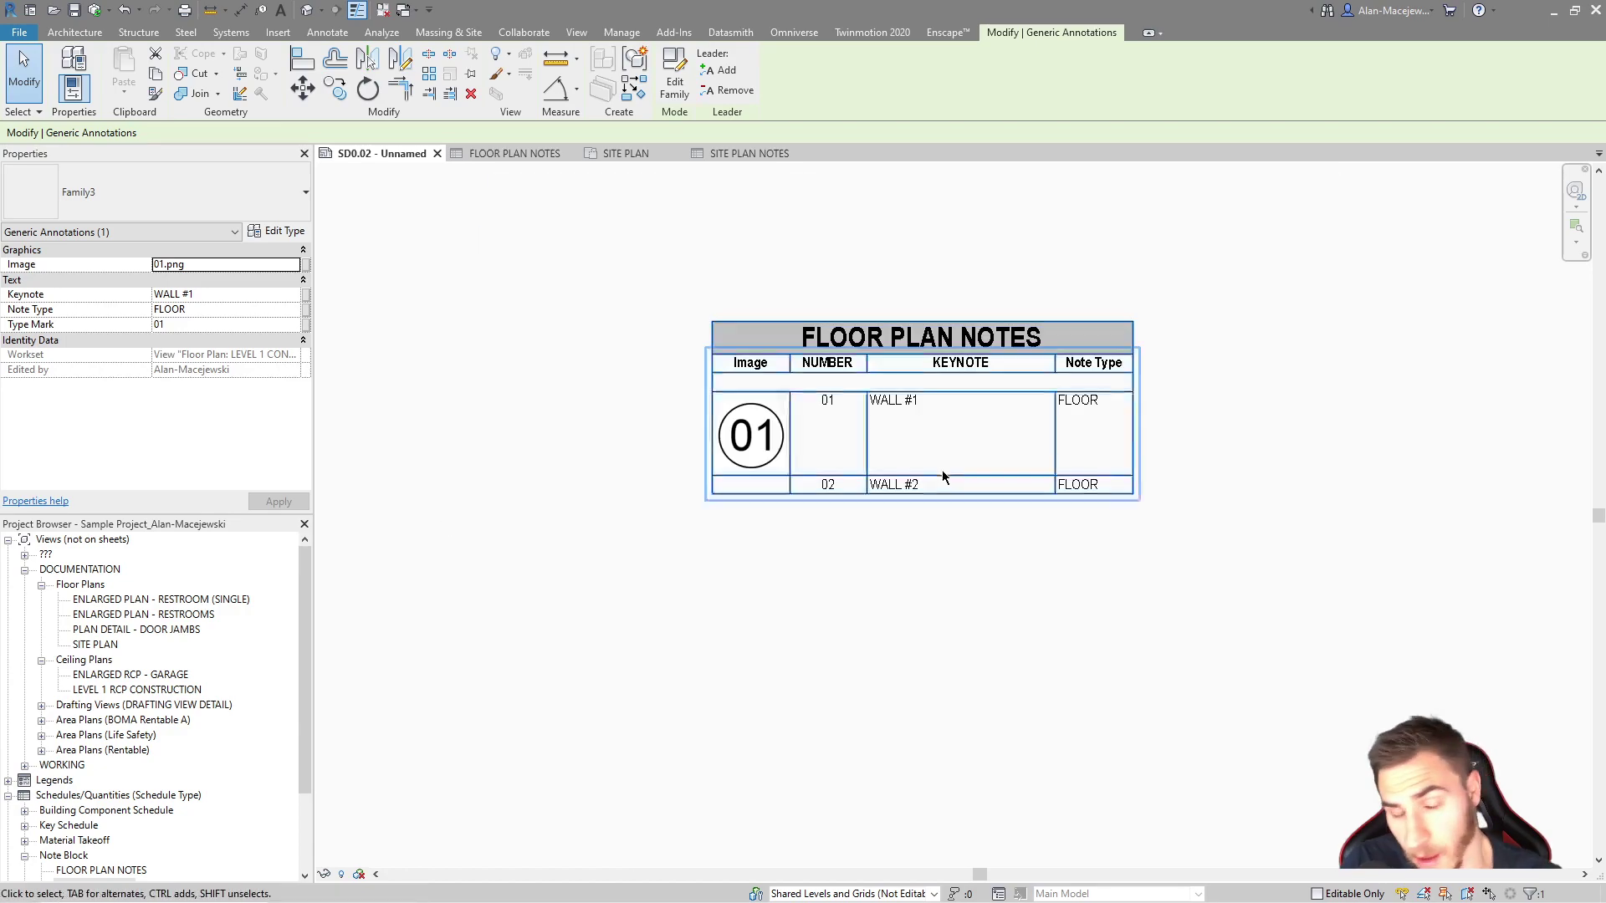
pyautogui.scroll(-2, 954, 519)
pyautogui.scroll(-3, 1029, 464)
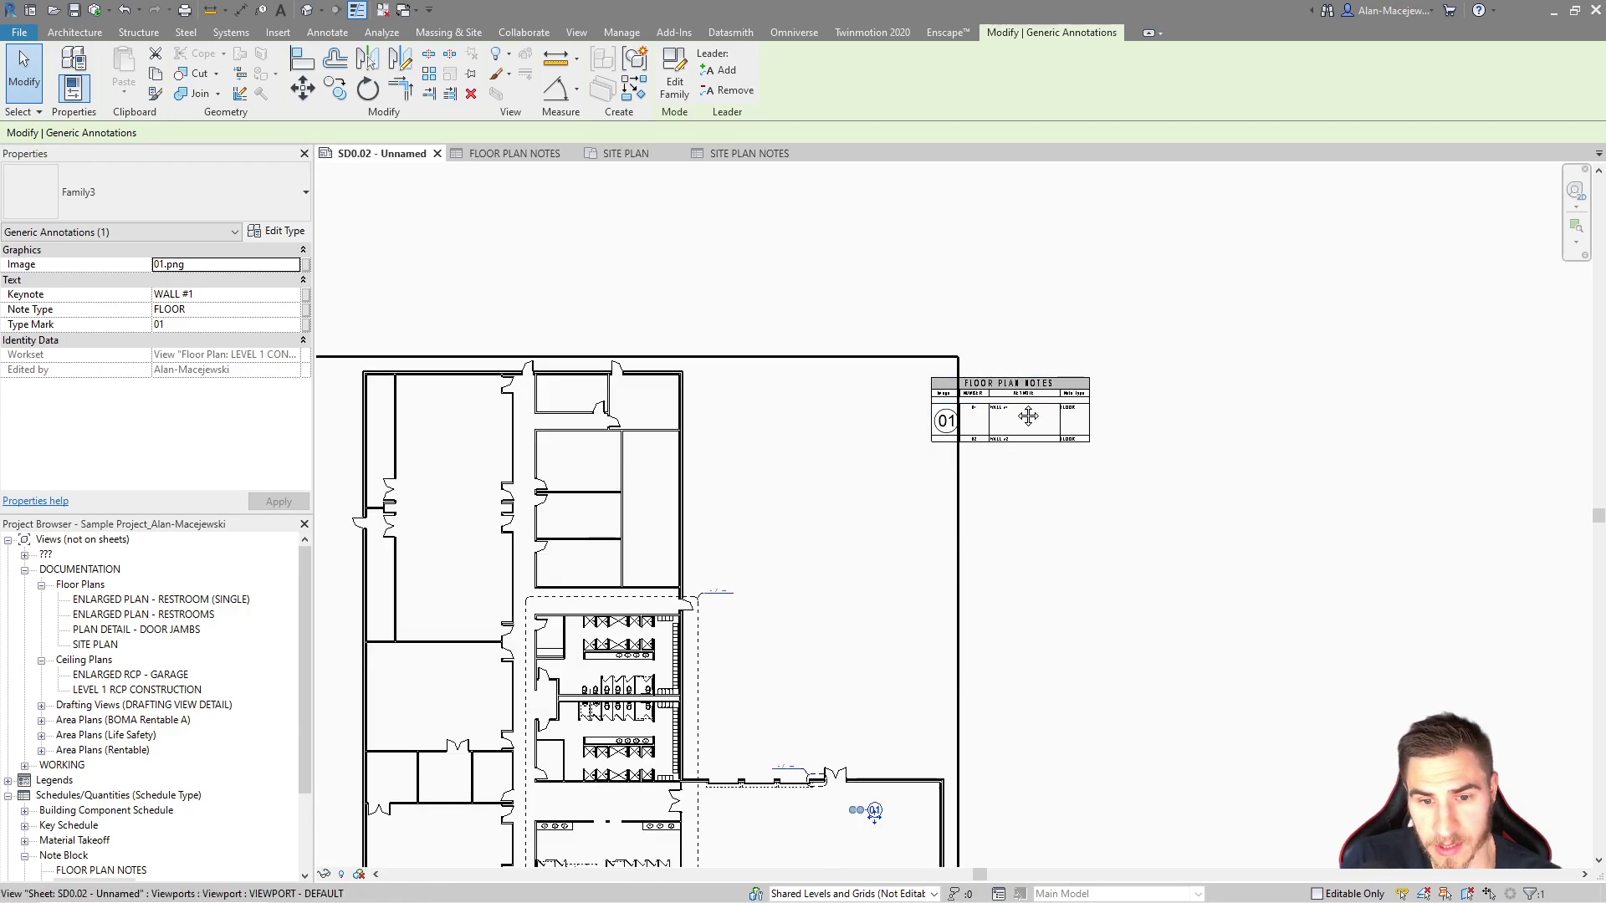
pyautogui.scroll(4, 922, 673)
pyautogui.moveTo(922, 552); pyautogui.dragTo(858, 864, button='middle')
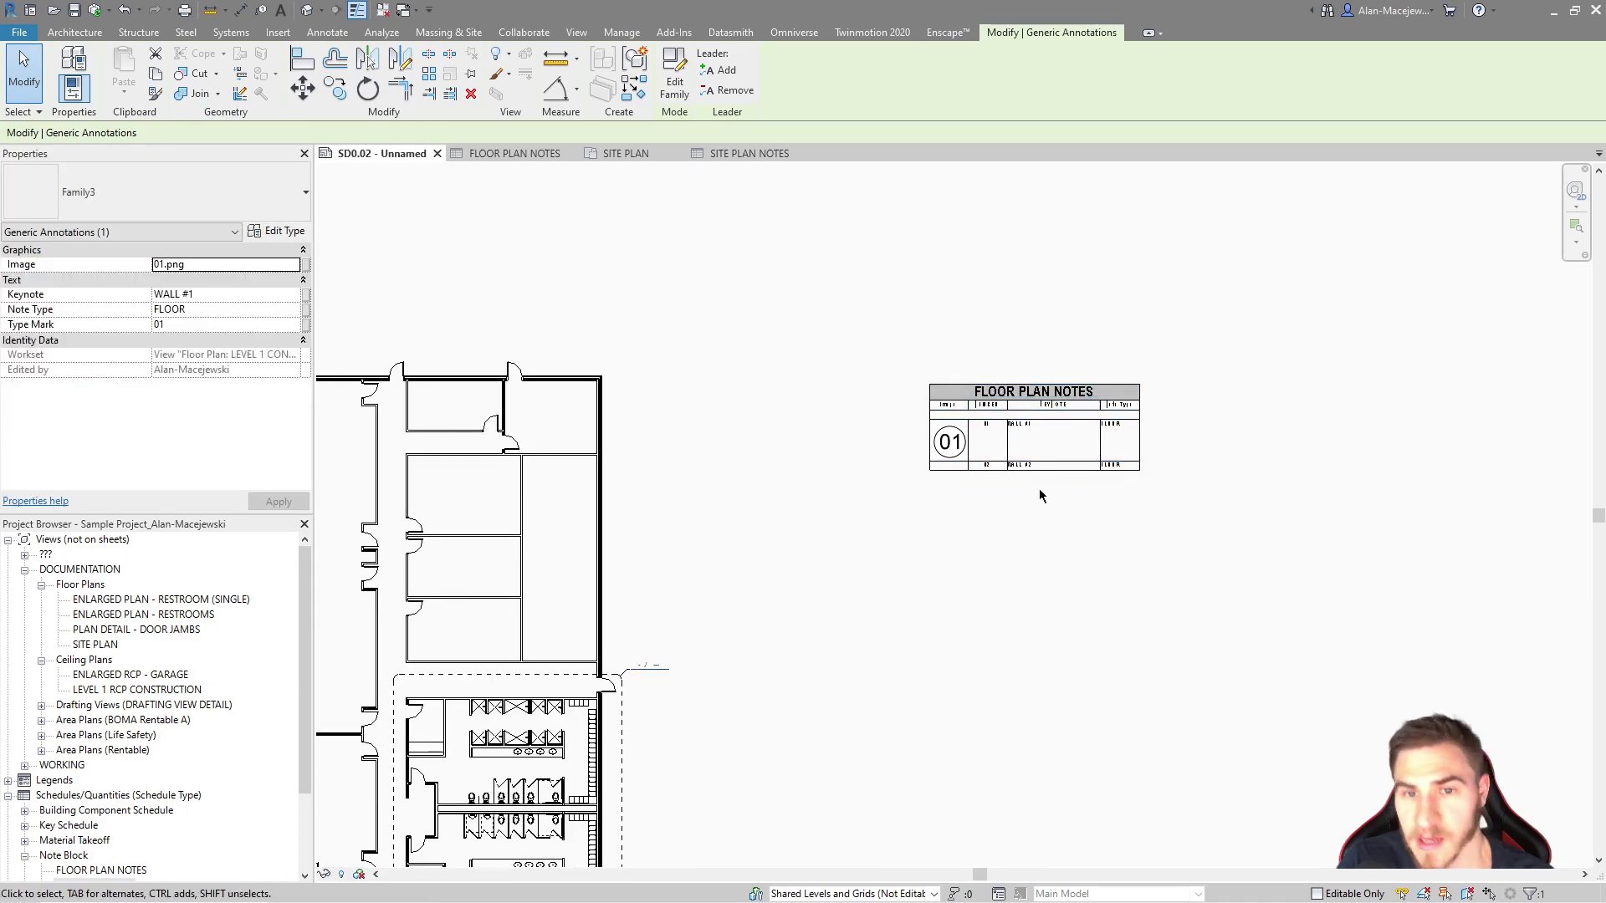
pyautogui.scroll(3, 1029, 452)
# Open the floor plan notes schedule from the sheet and rename its Image column heading to NUMBER
pyautogui.doubleClick(983, 357)
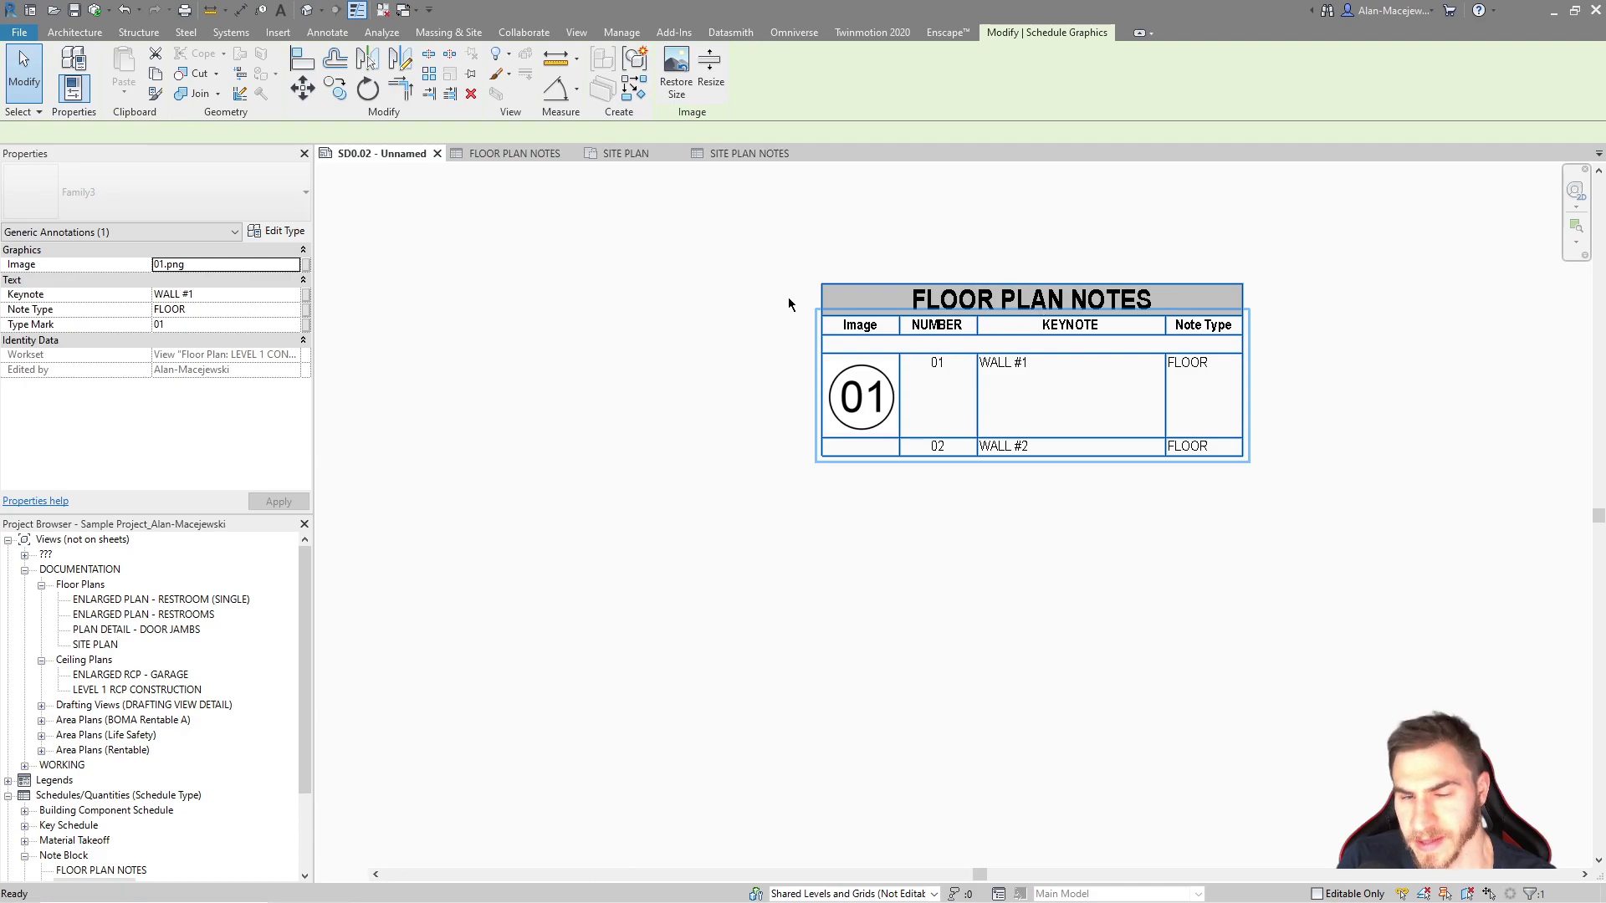
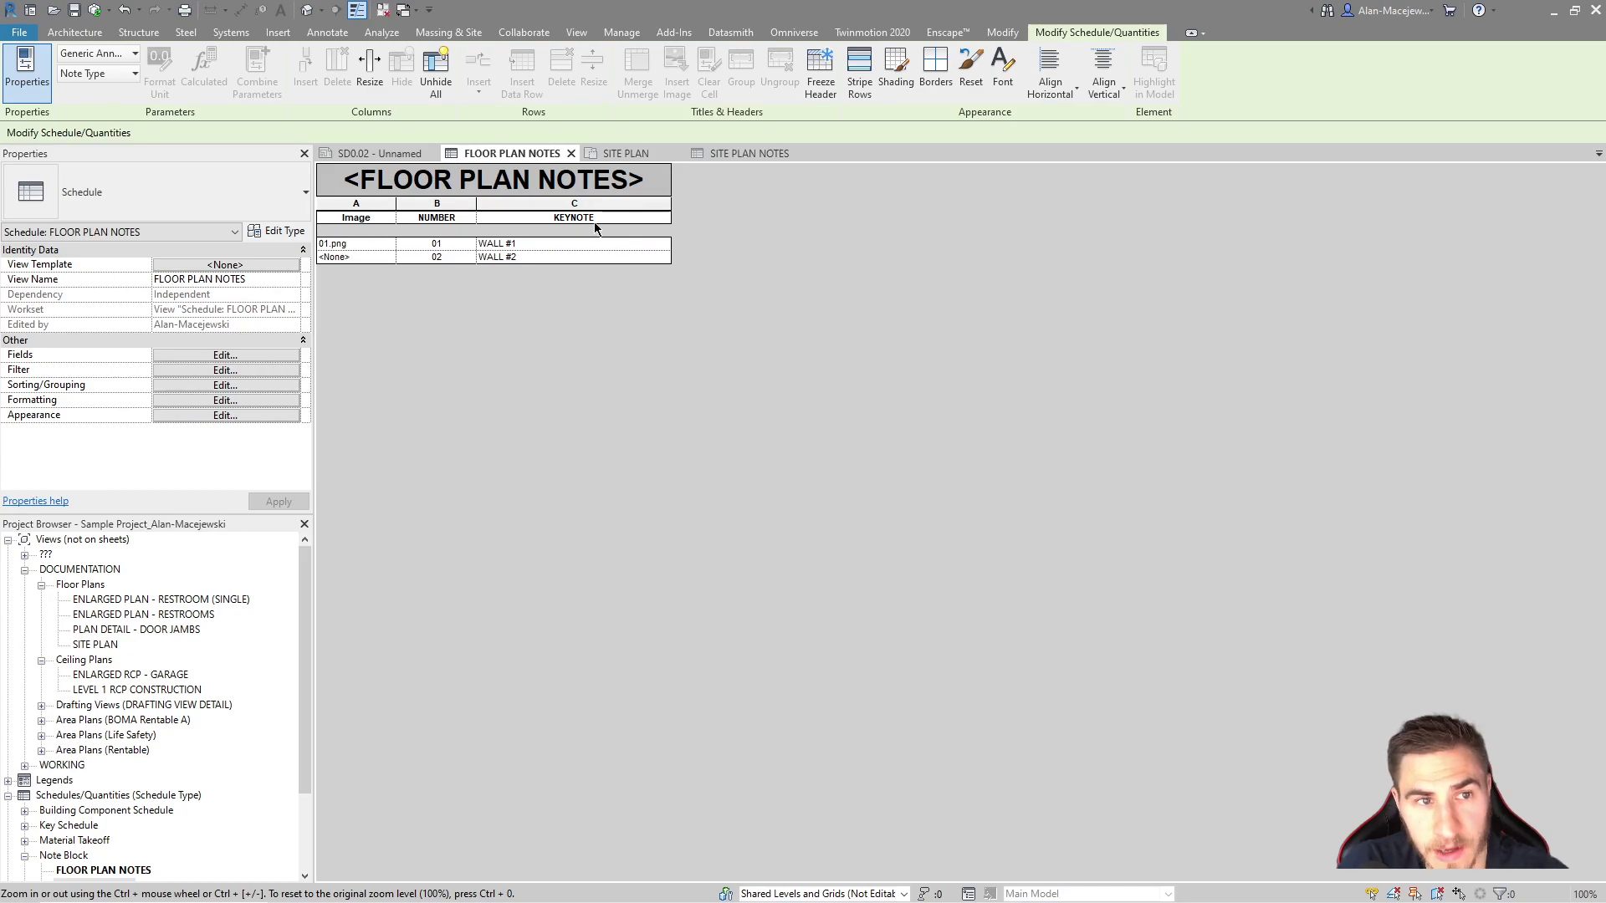
pyautogui.click(376, 210)
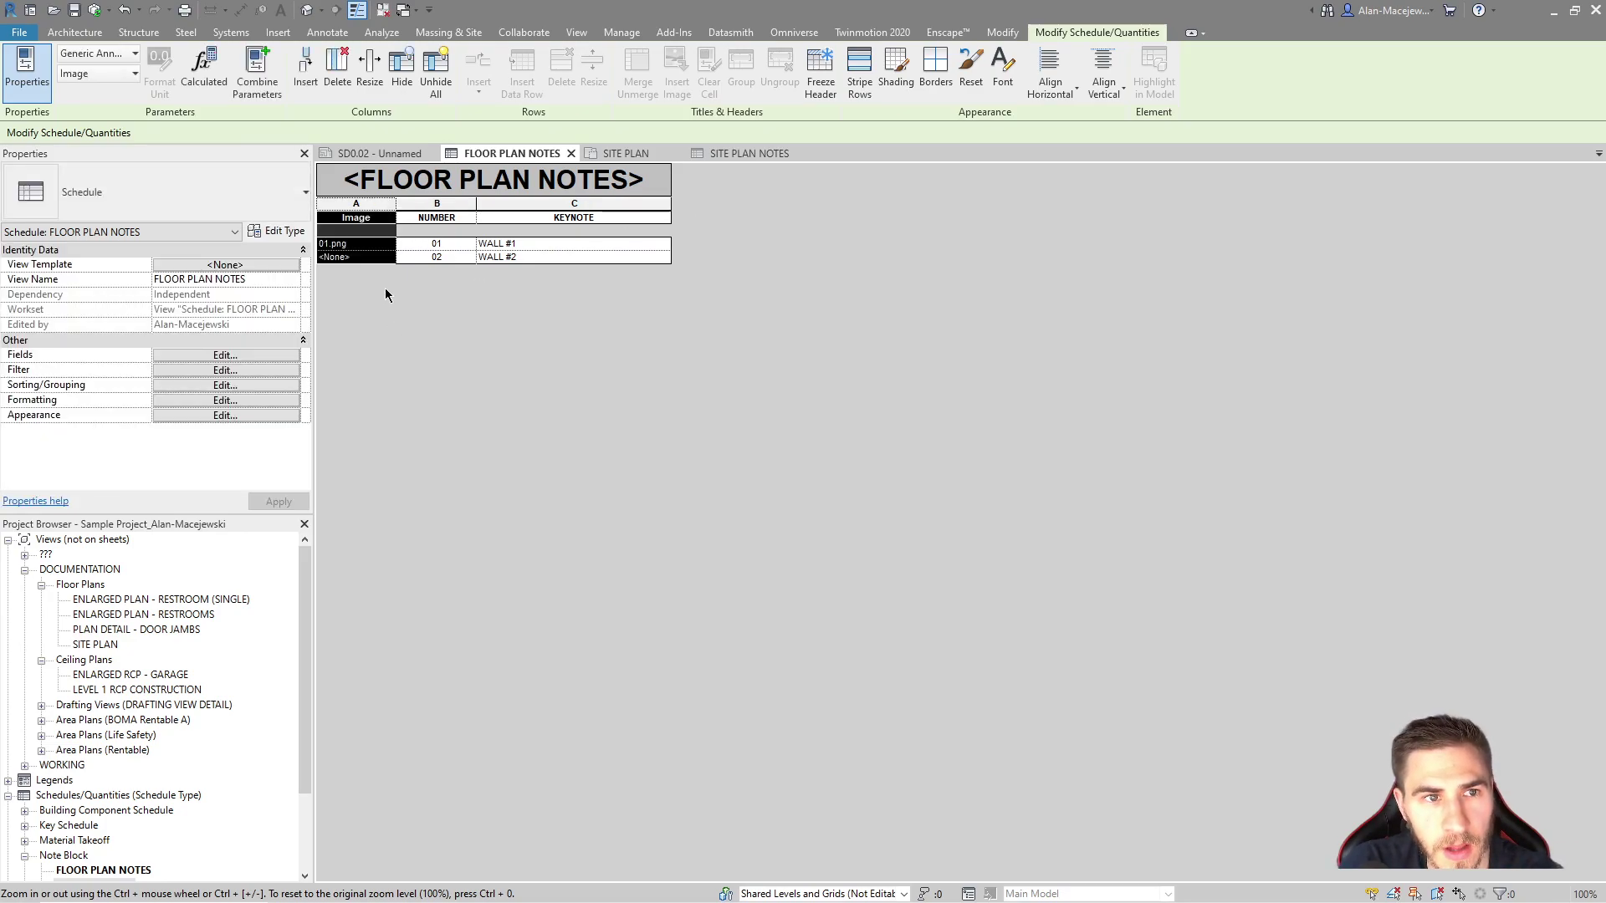
pyautogui.click(355, 217)
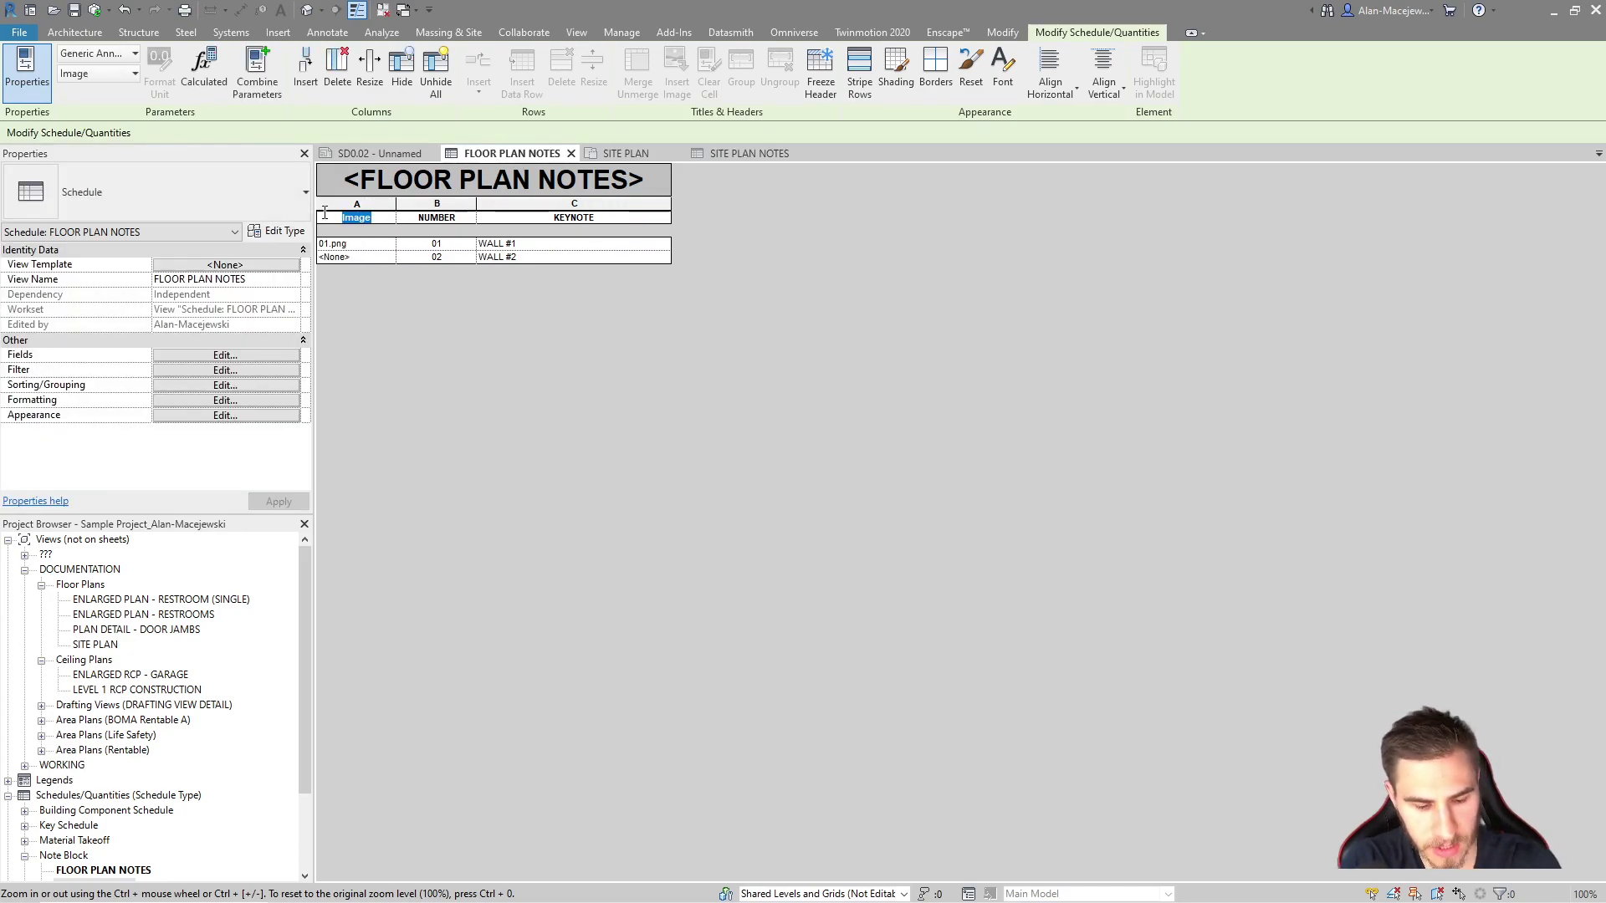
pyautogui.click(347, 243)
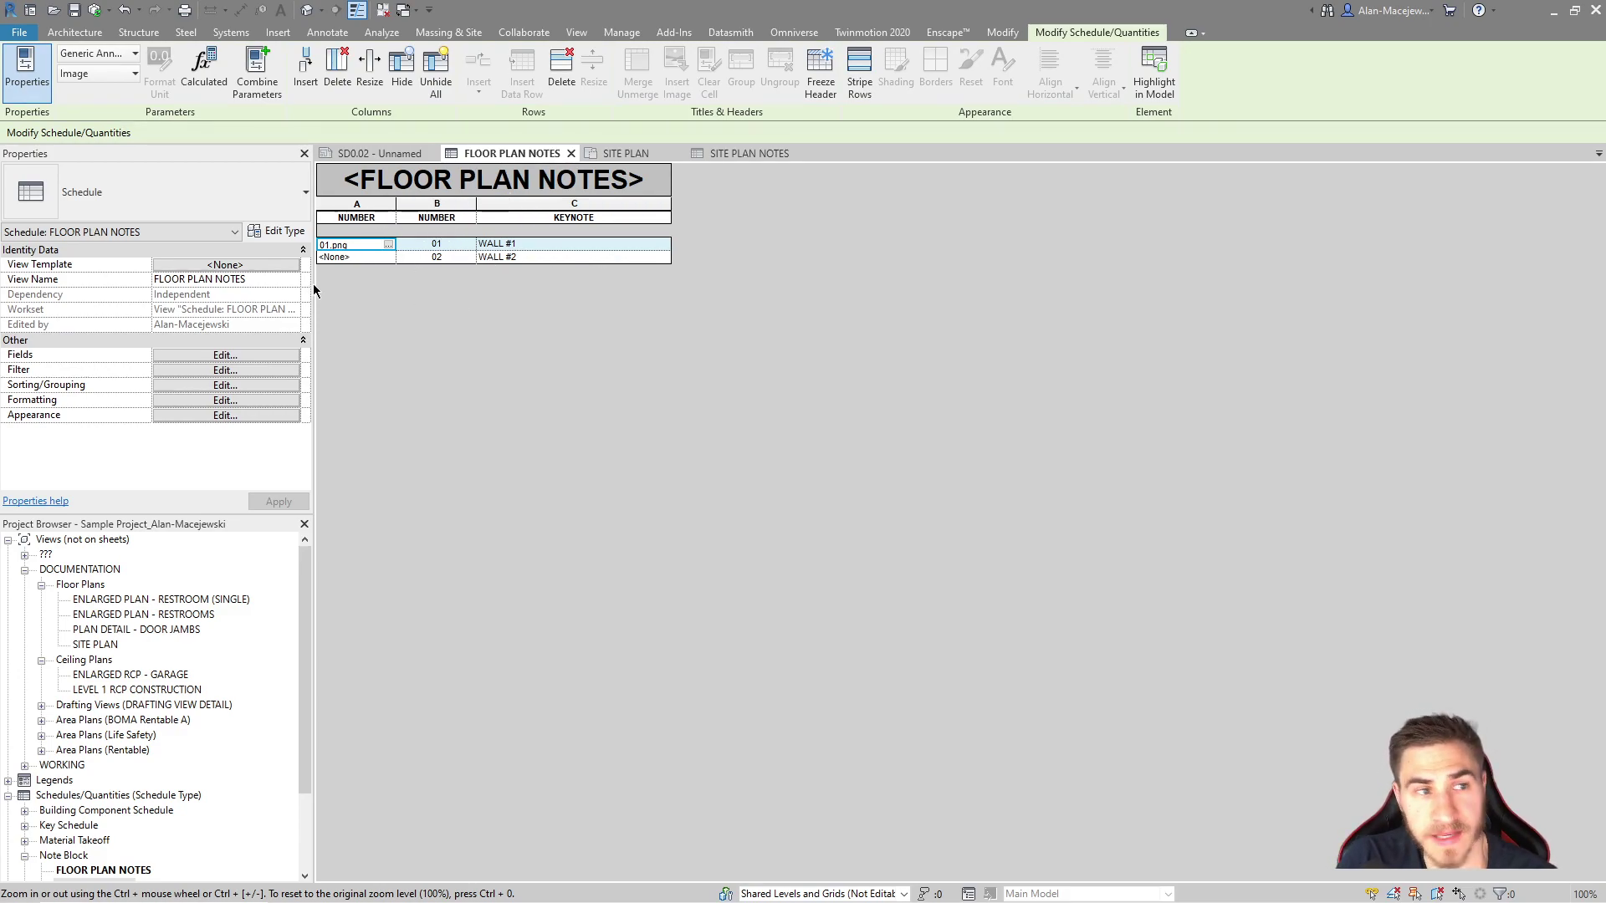
# Review the first sorting options in the schedule's Sorting/Grouping settings, keeping Type Mark as the sort field
pyautogui.click(223, 384)
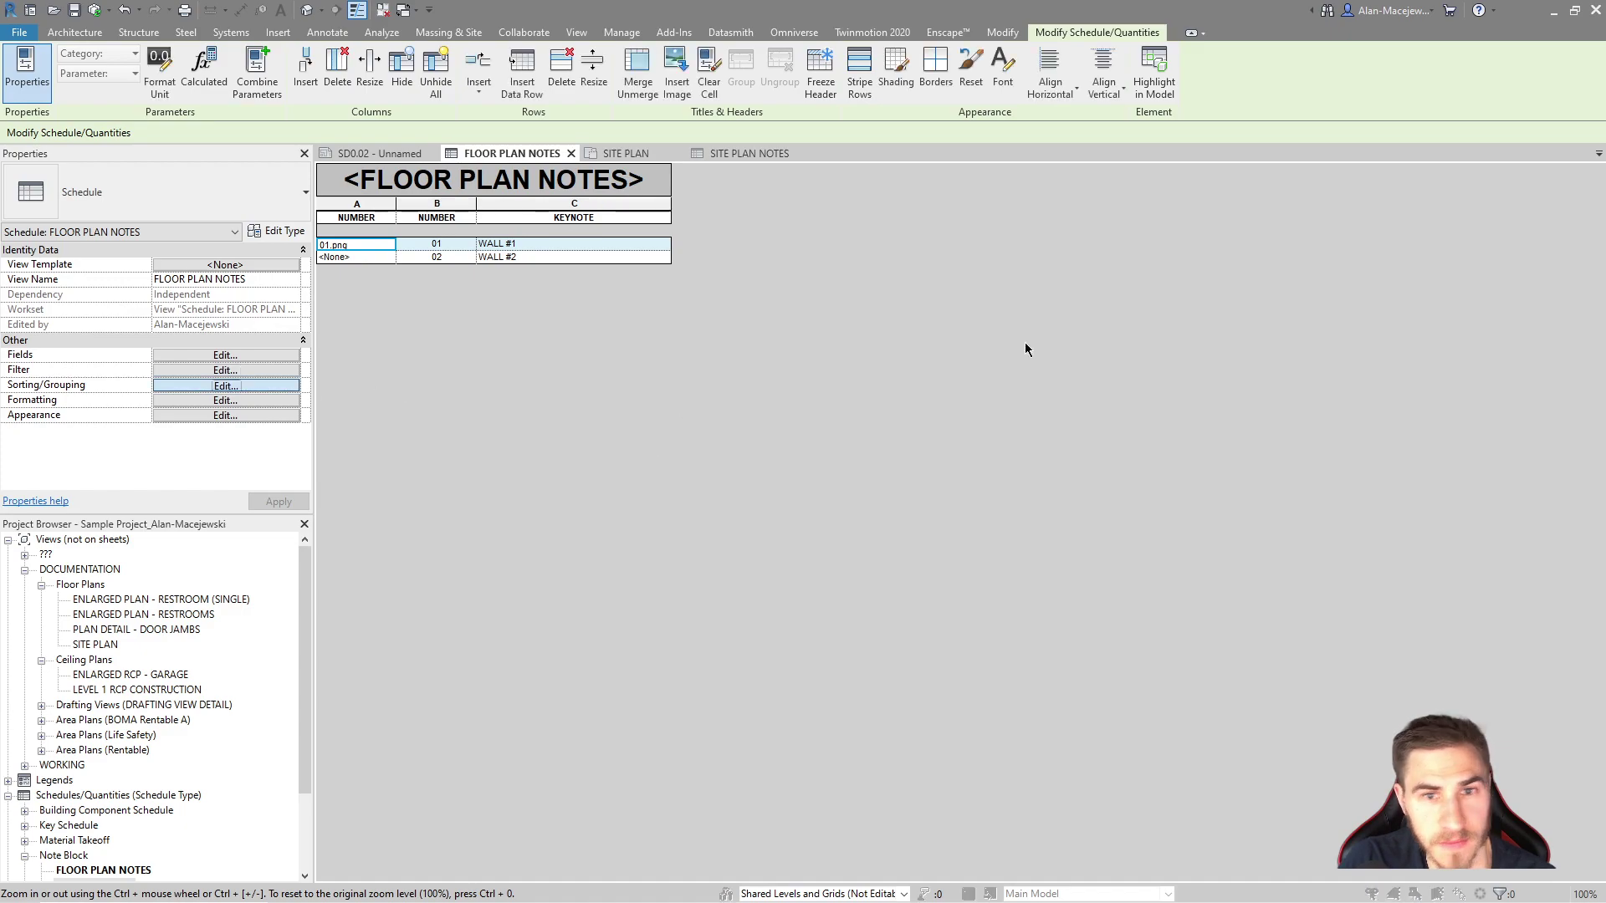
pyautogui.click(1067, 373)
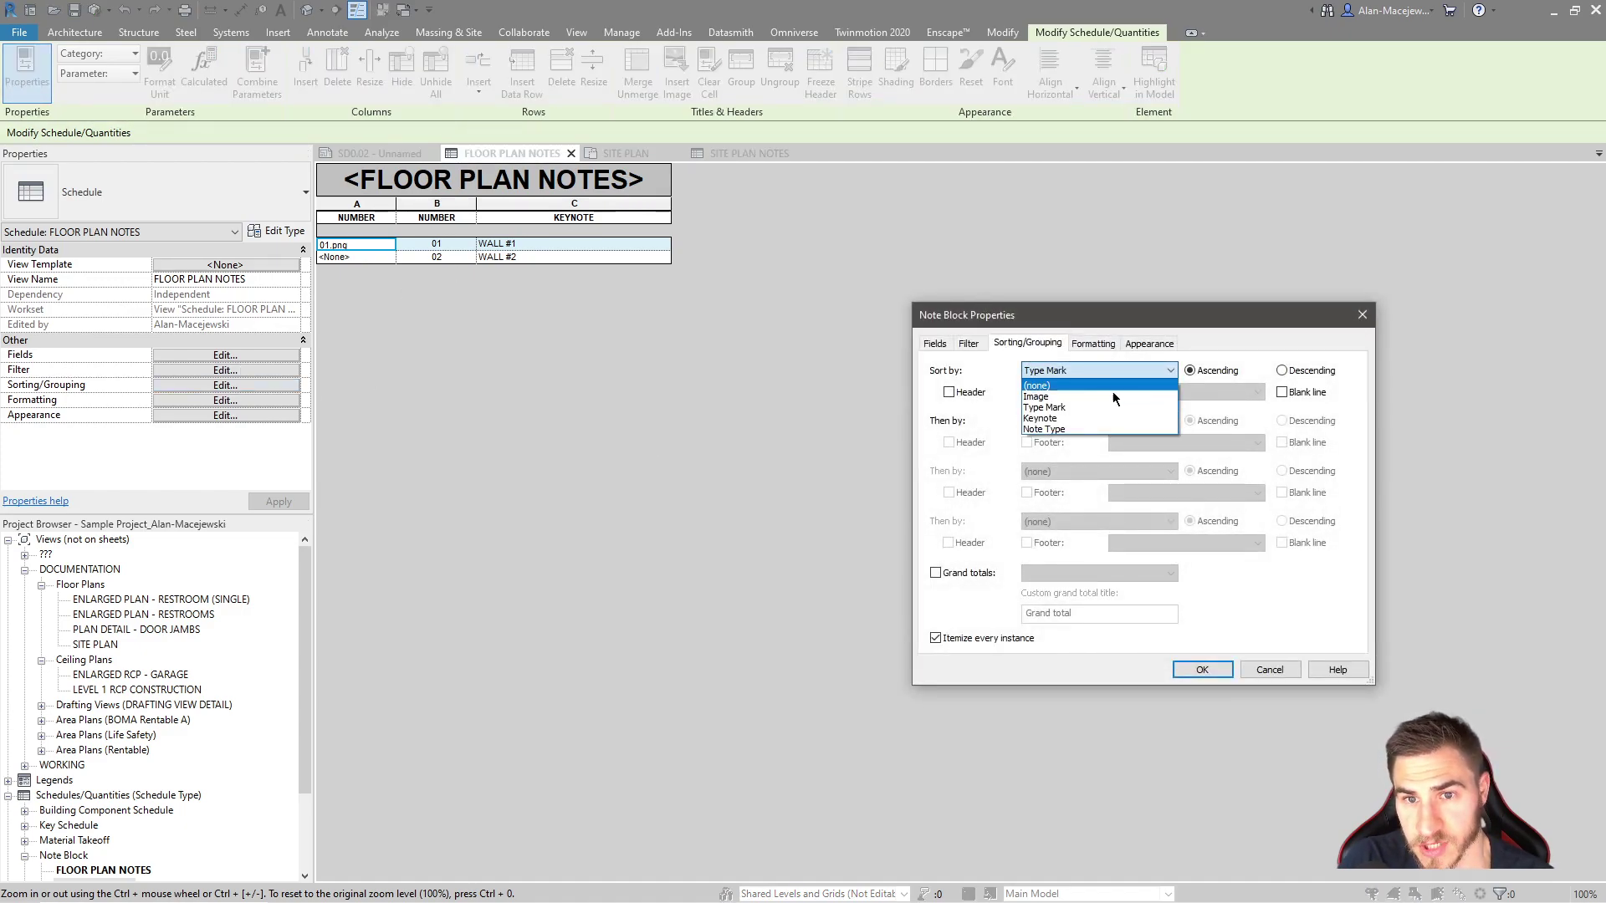
pyautogui.click(1037, 408)
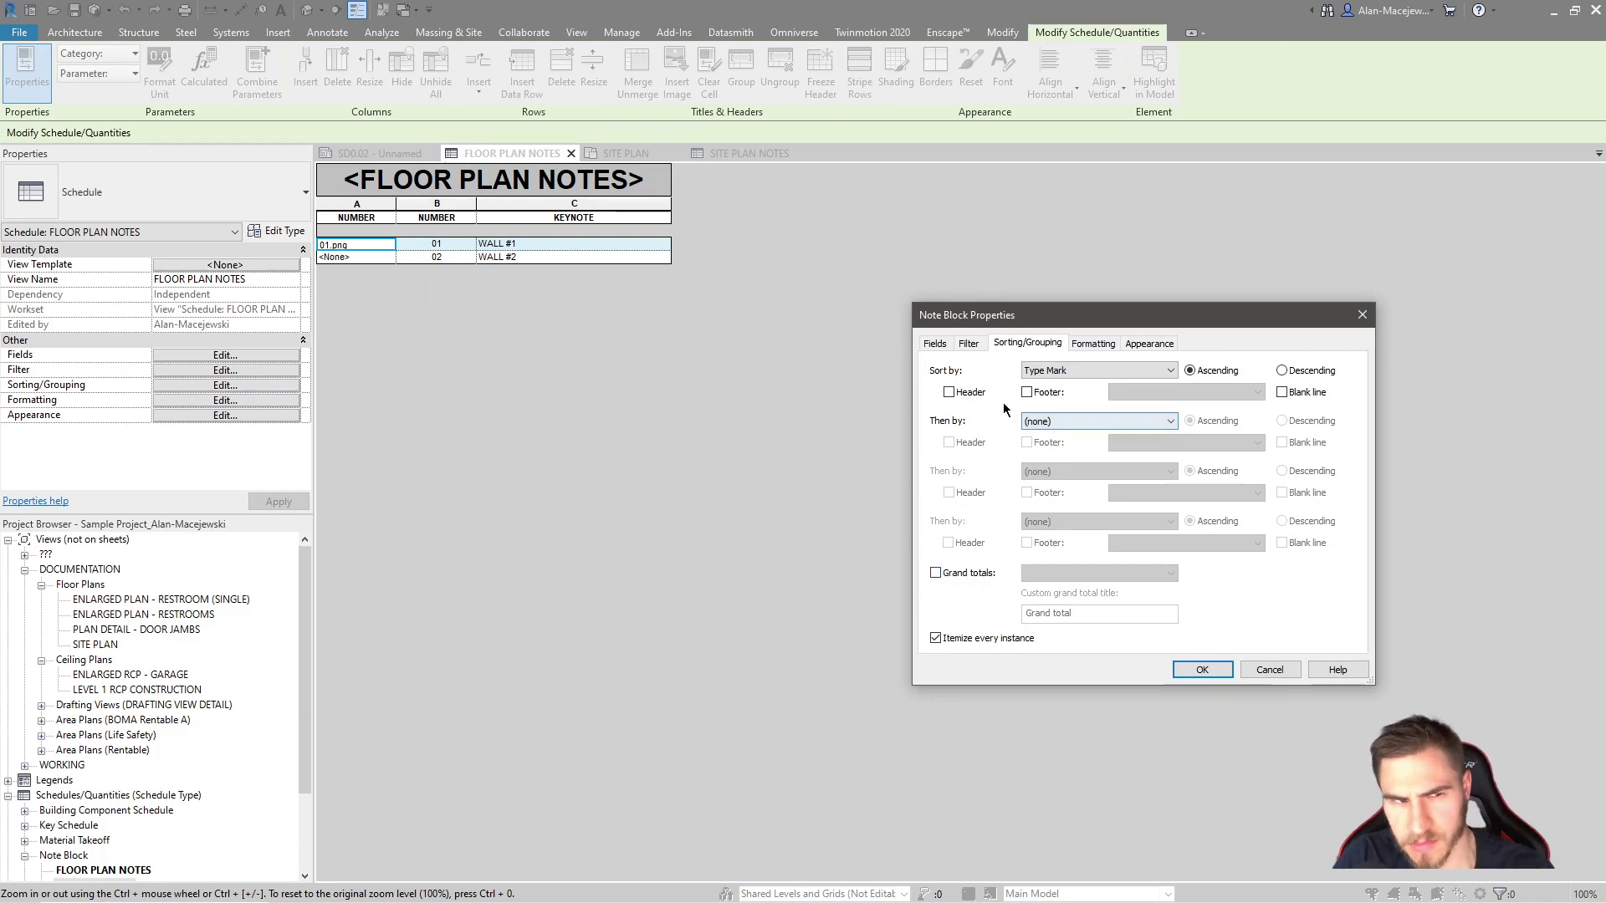
pyautogui.click(1059, 370)
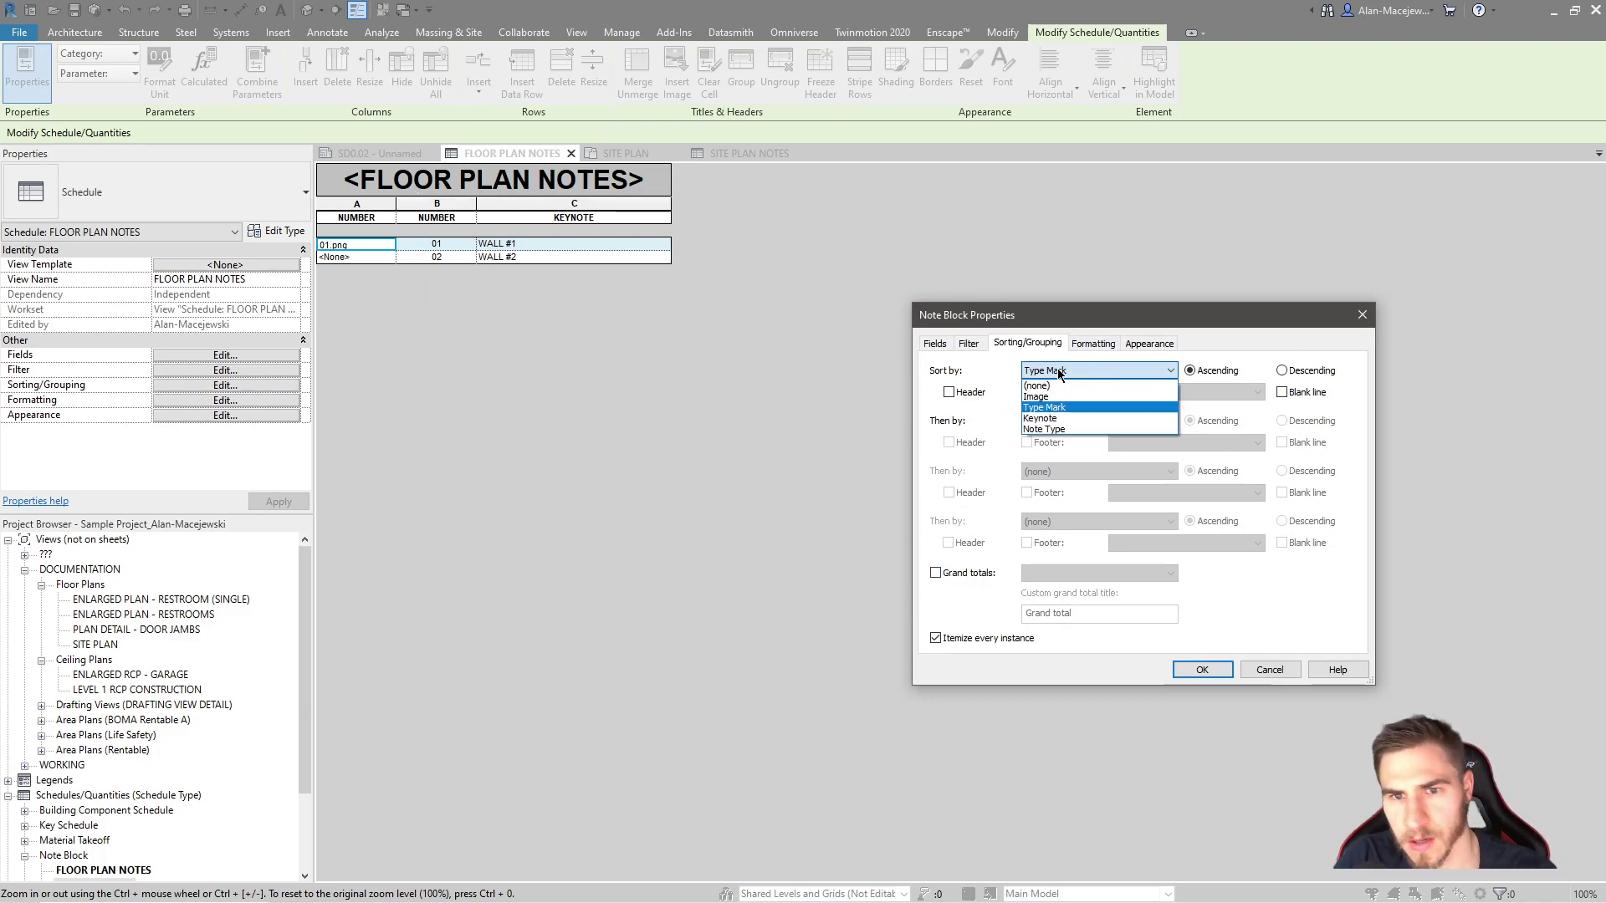
pyautogui.click(1059, 372)
pyautogui.click(1064, 373)
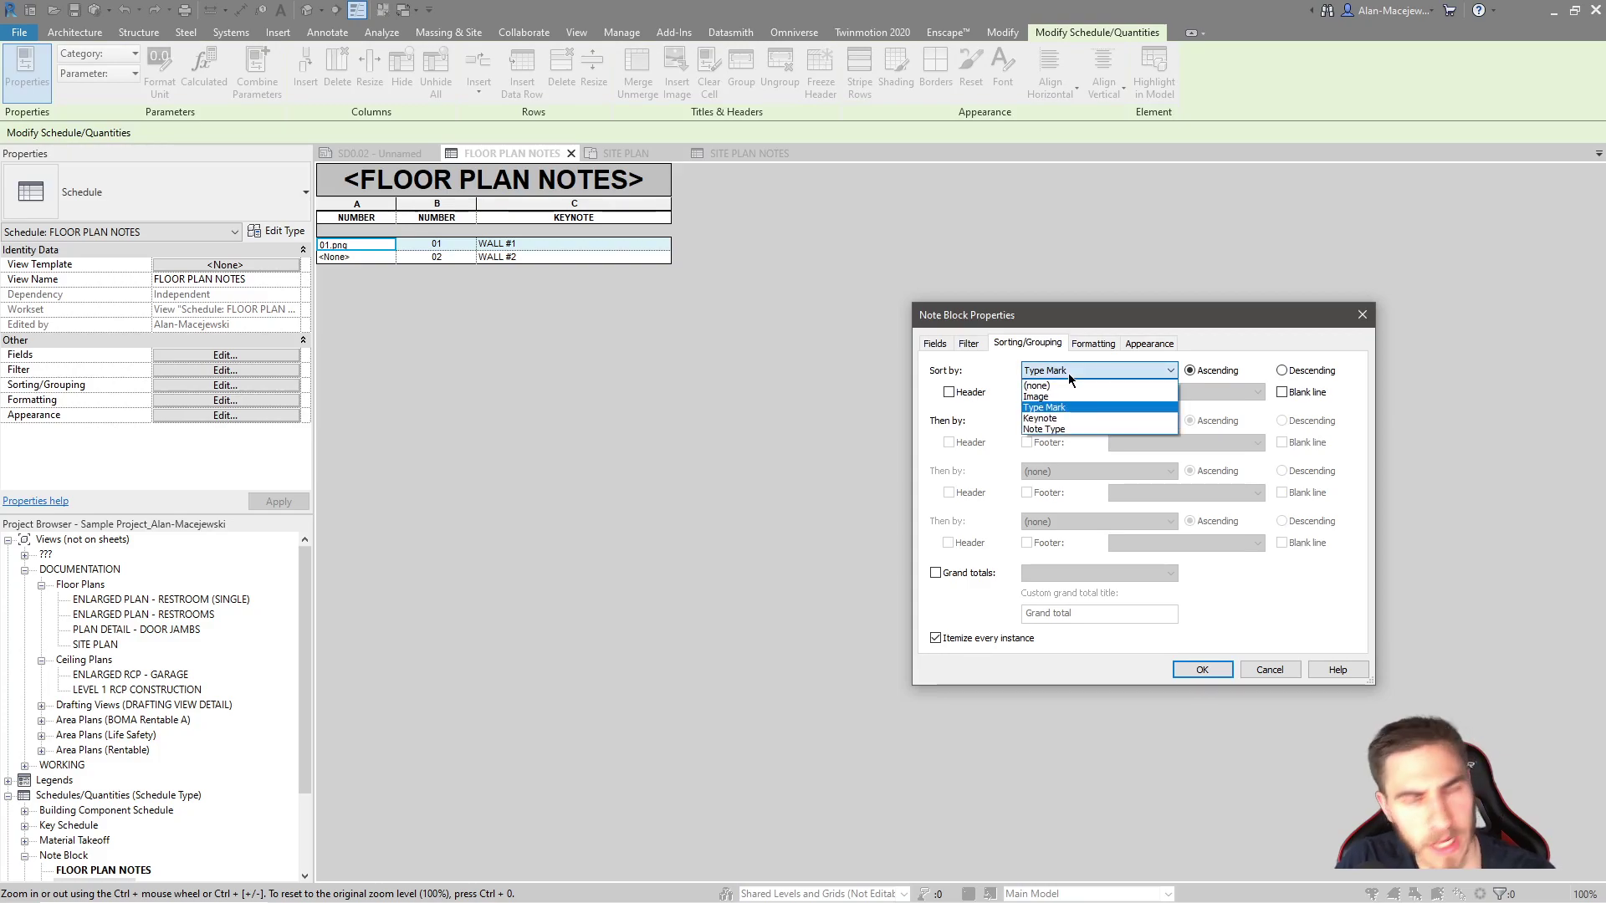
pyautogui.click(1067, 373)
pyautogui.click(1068, 373)
pyautogui.click(1068, 373)
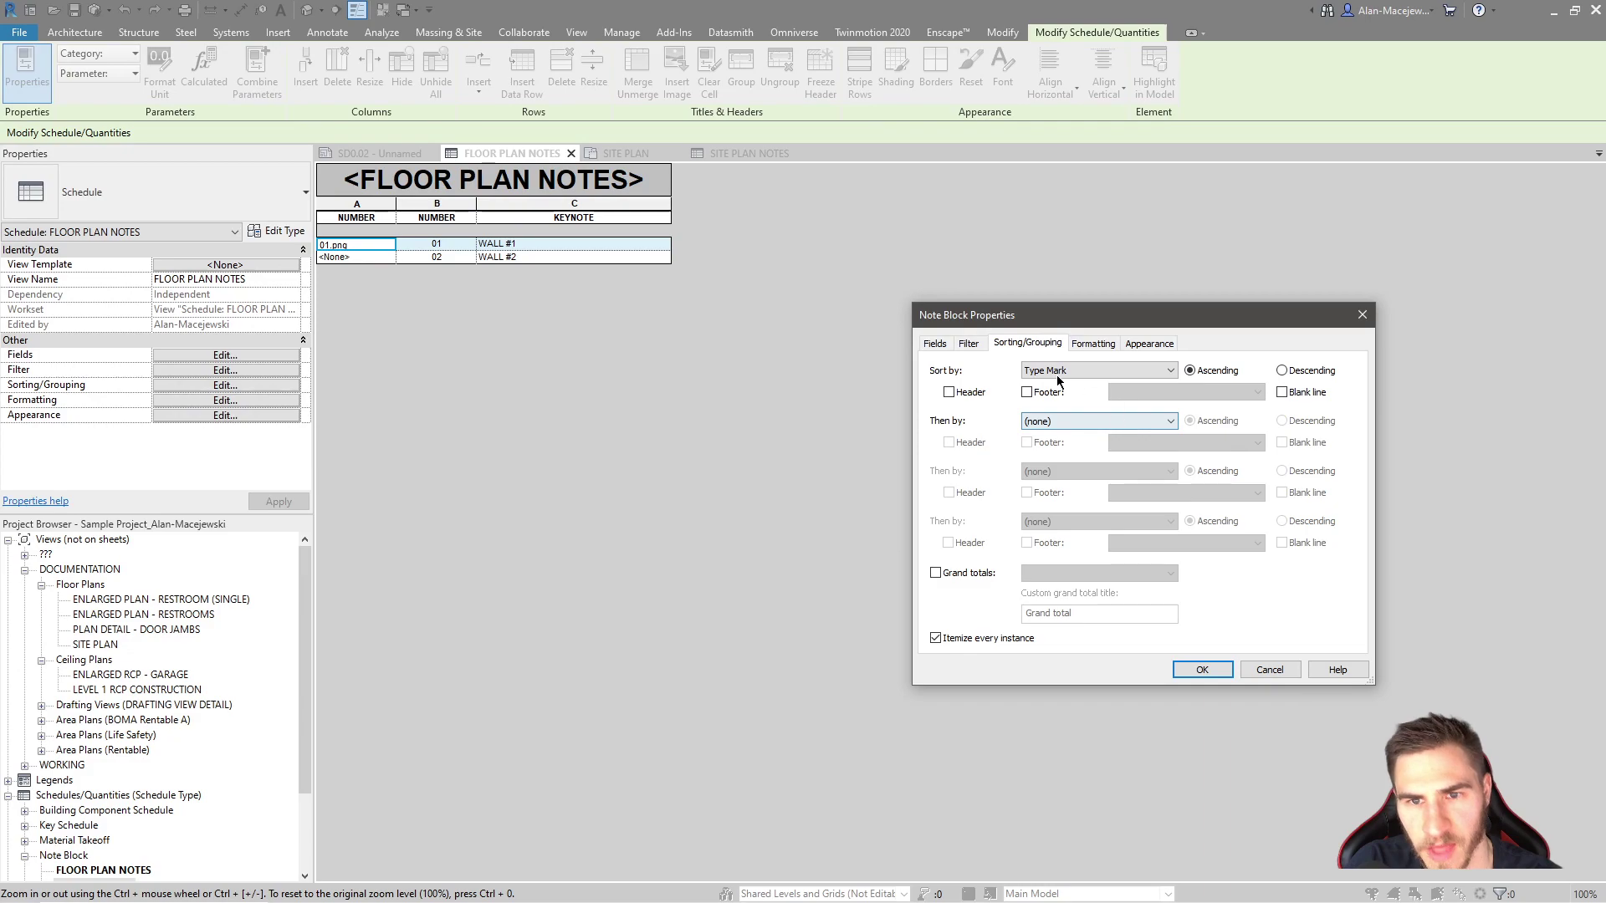
# Accept the sorting settings, hide the Type Mark NUMBER column in the floor plan notes schedule, and check the result on sheet SD0.02
pyautogui.click(1197, 669)
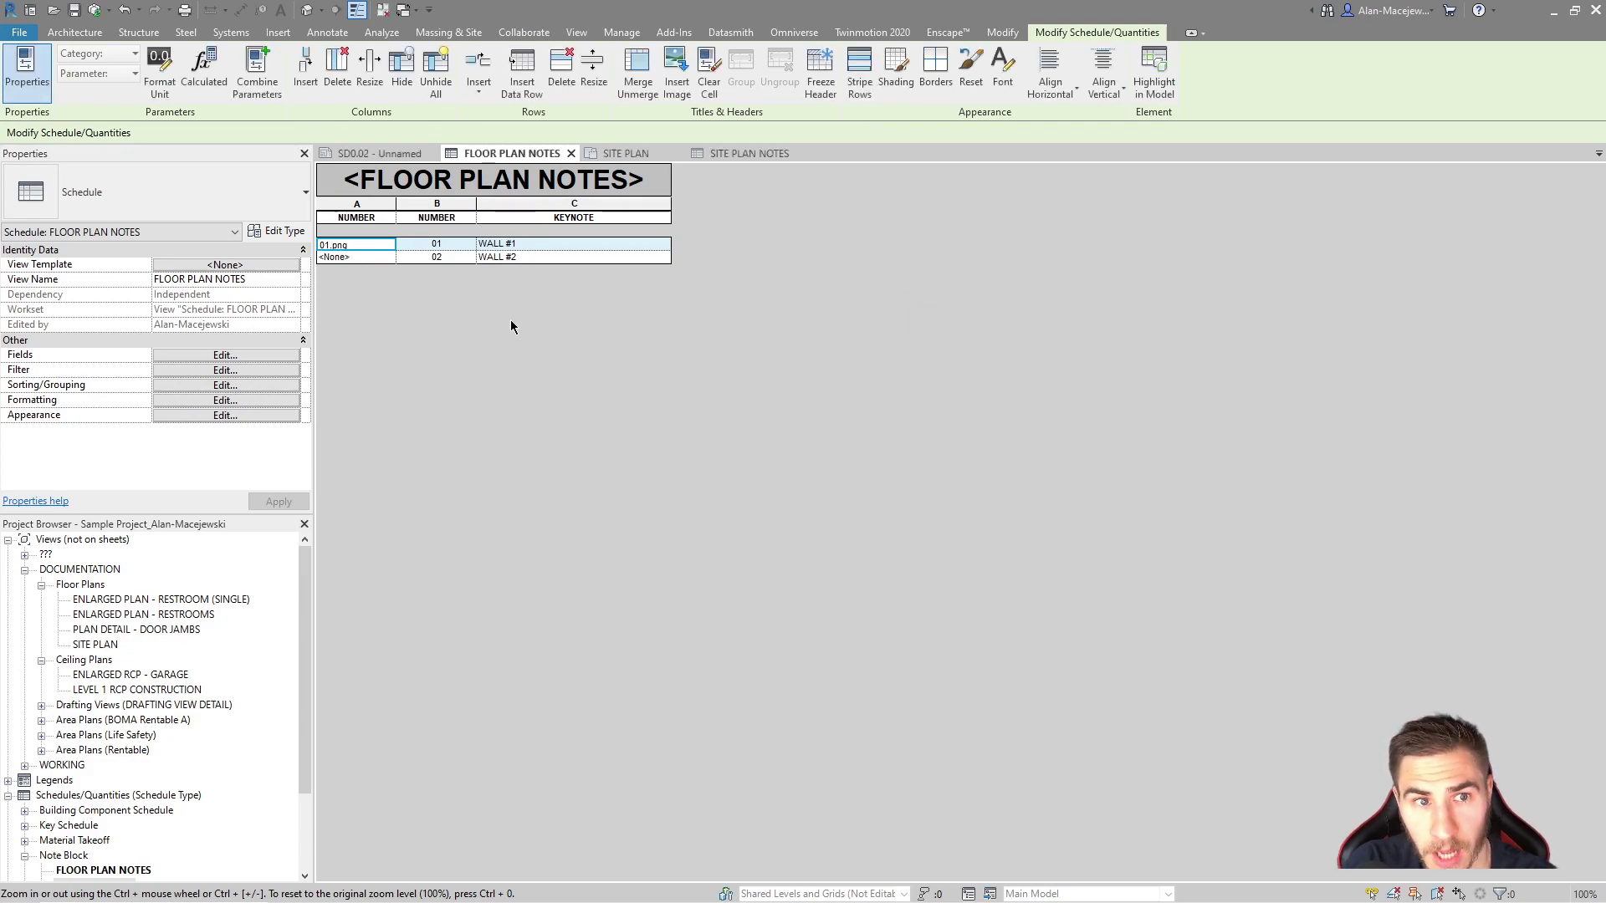
pyautogui.click(437, 204)
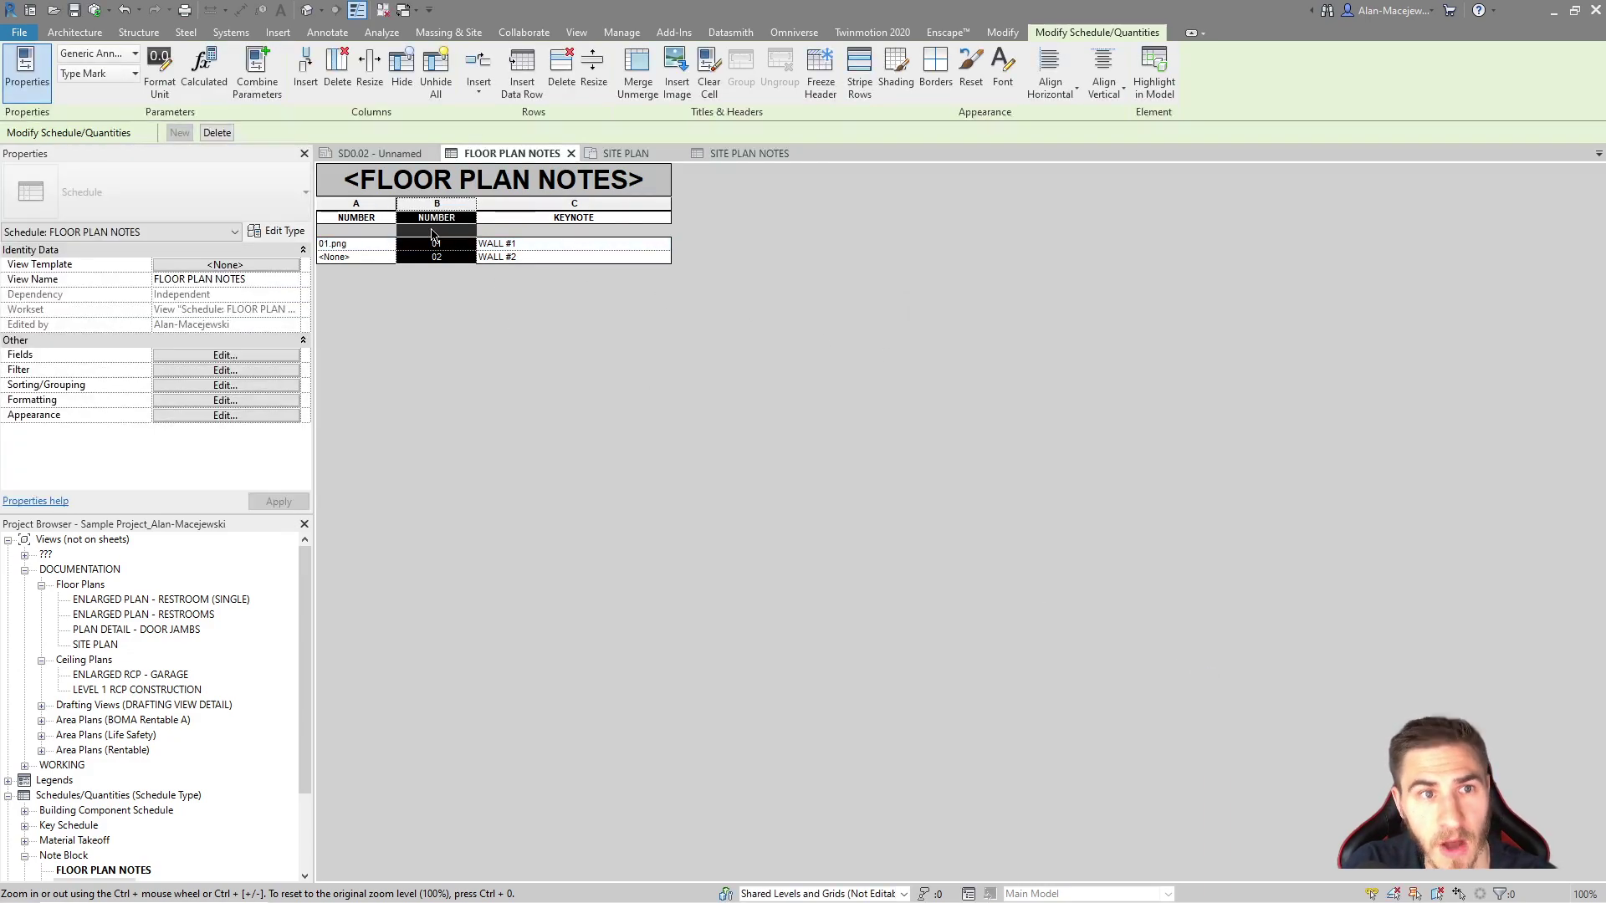
pyautogui.click(401, 67)
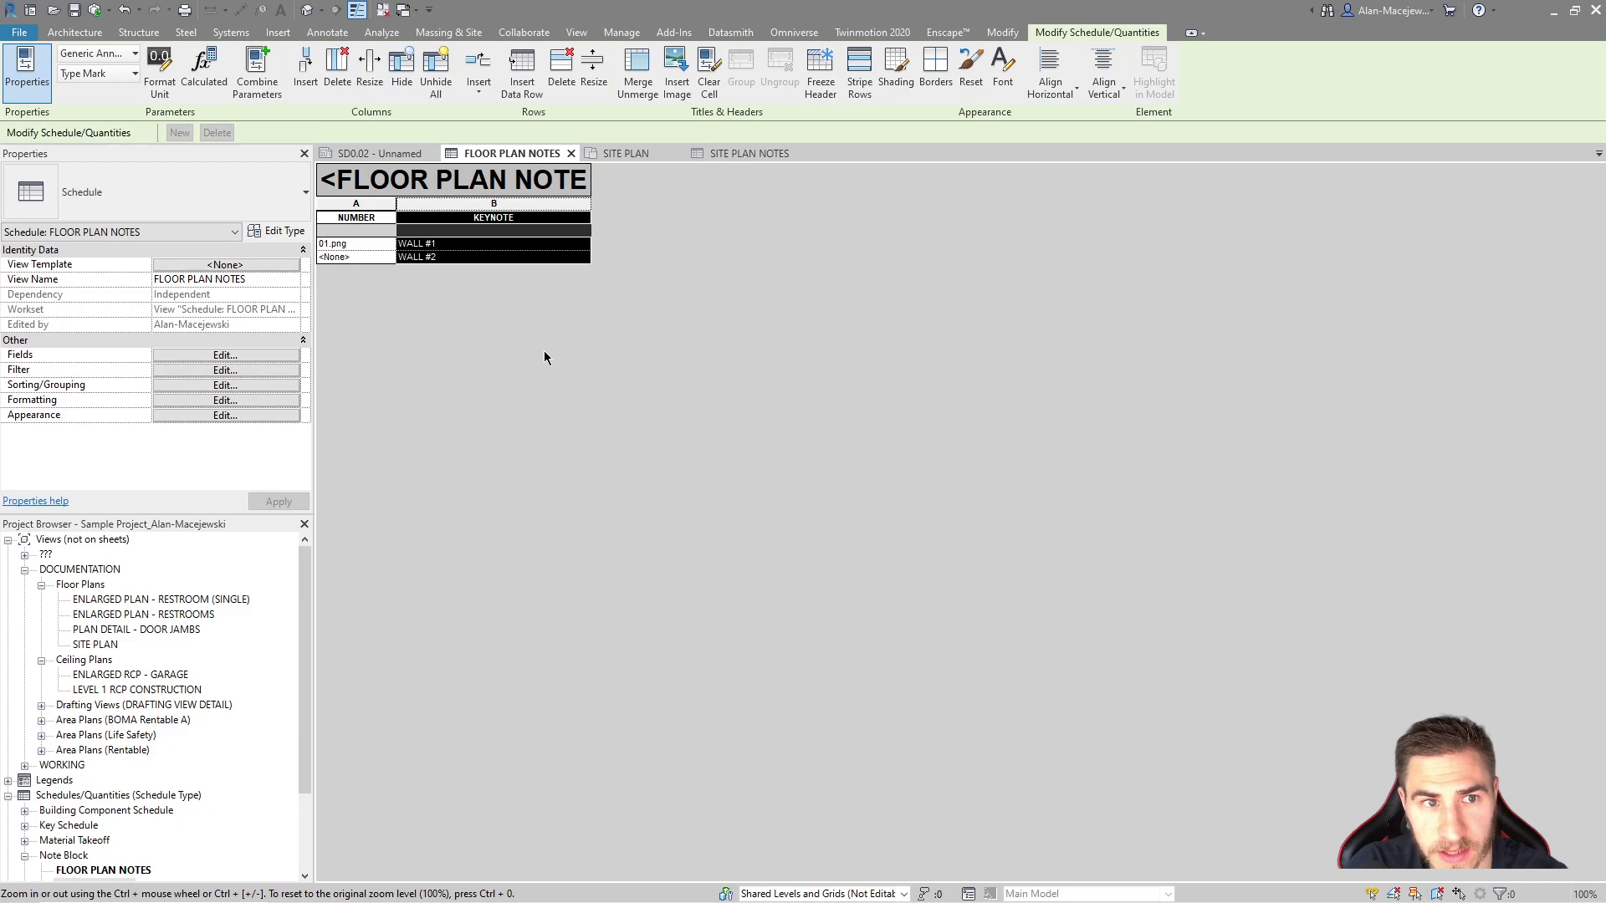
pyautogui.click(372, 151)
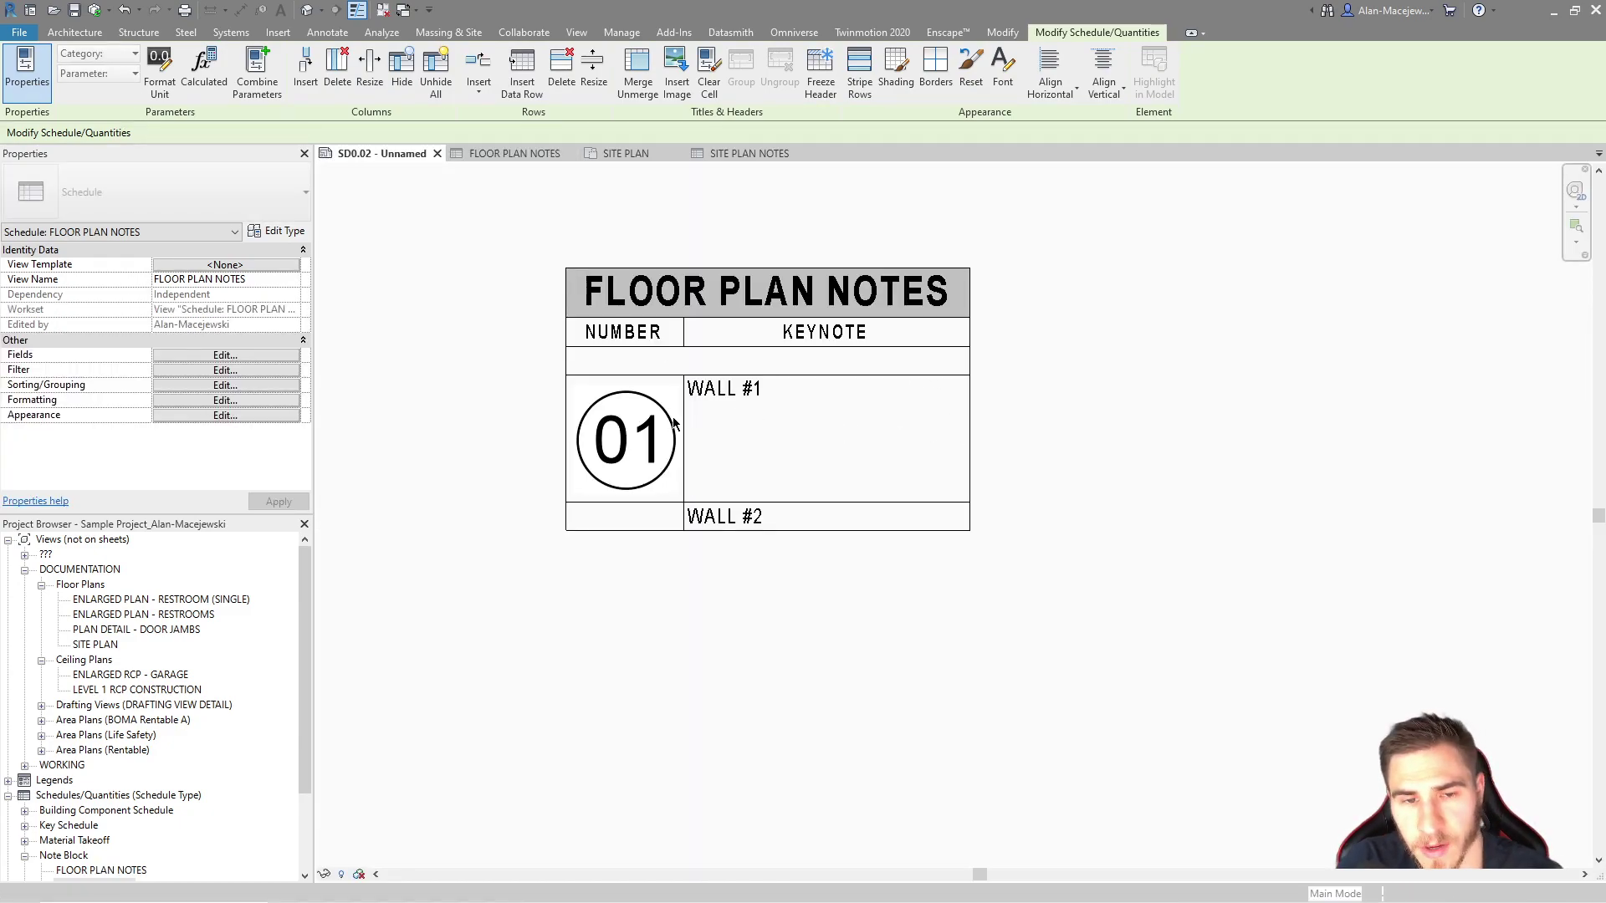
pyautogui.click(669, 418)
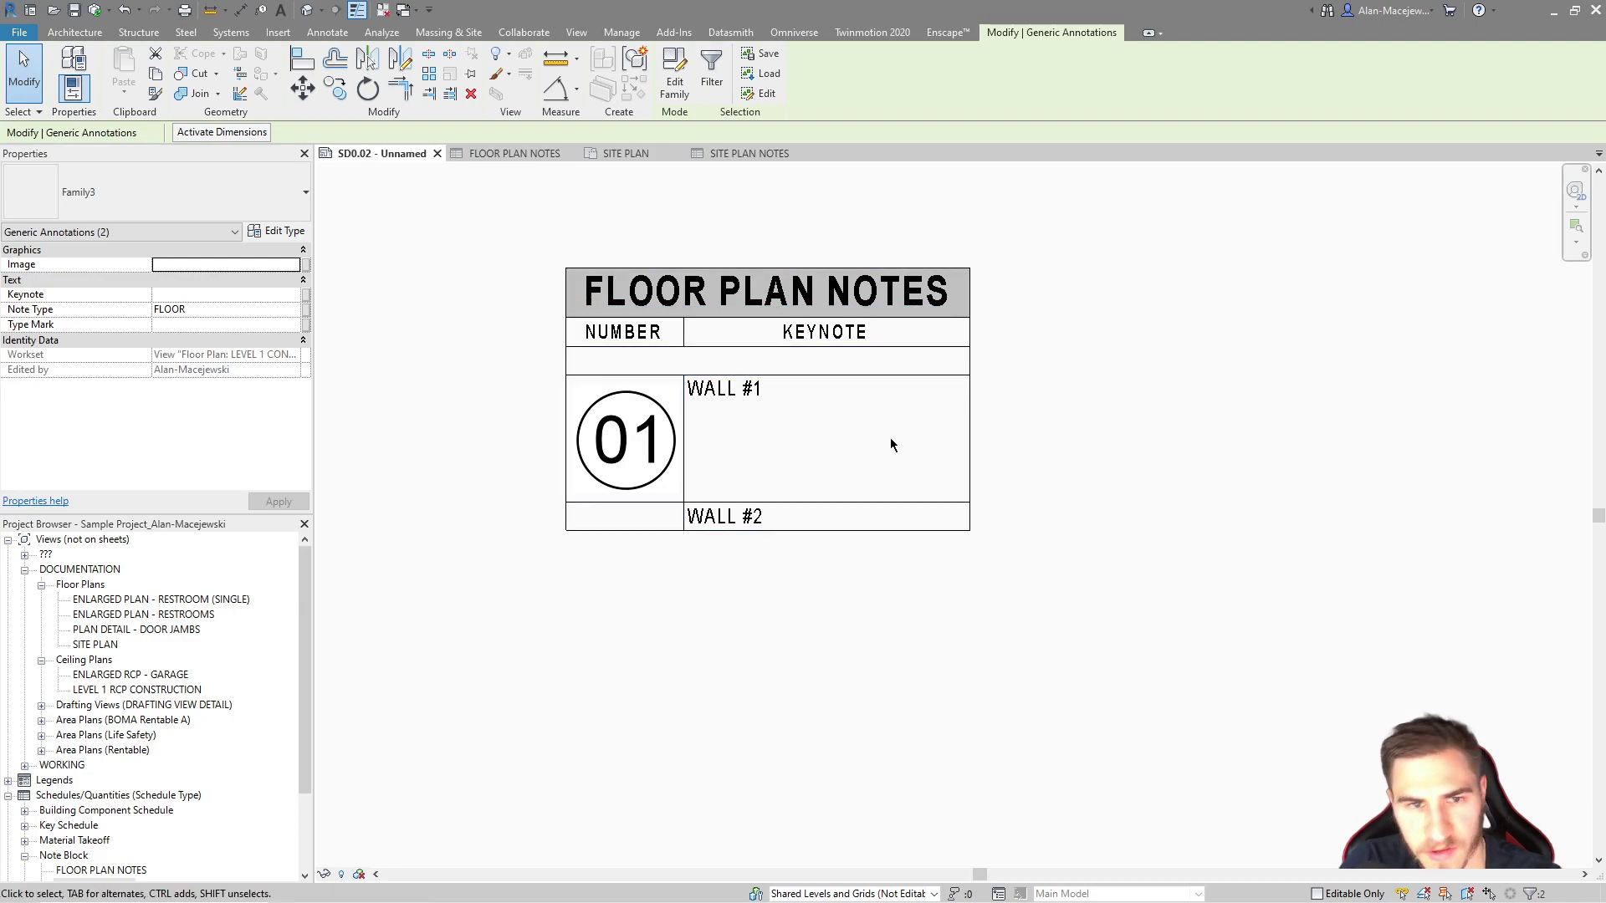
# Align the KEYNOTE column of the floor plan notes schedule vertically to Middle and check it on sheet SD0.02
pyautogui.doubleClick(628, 459)
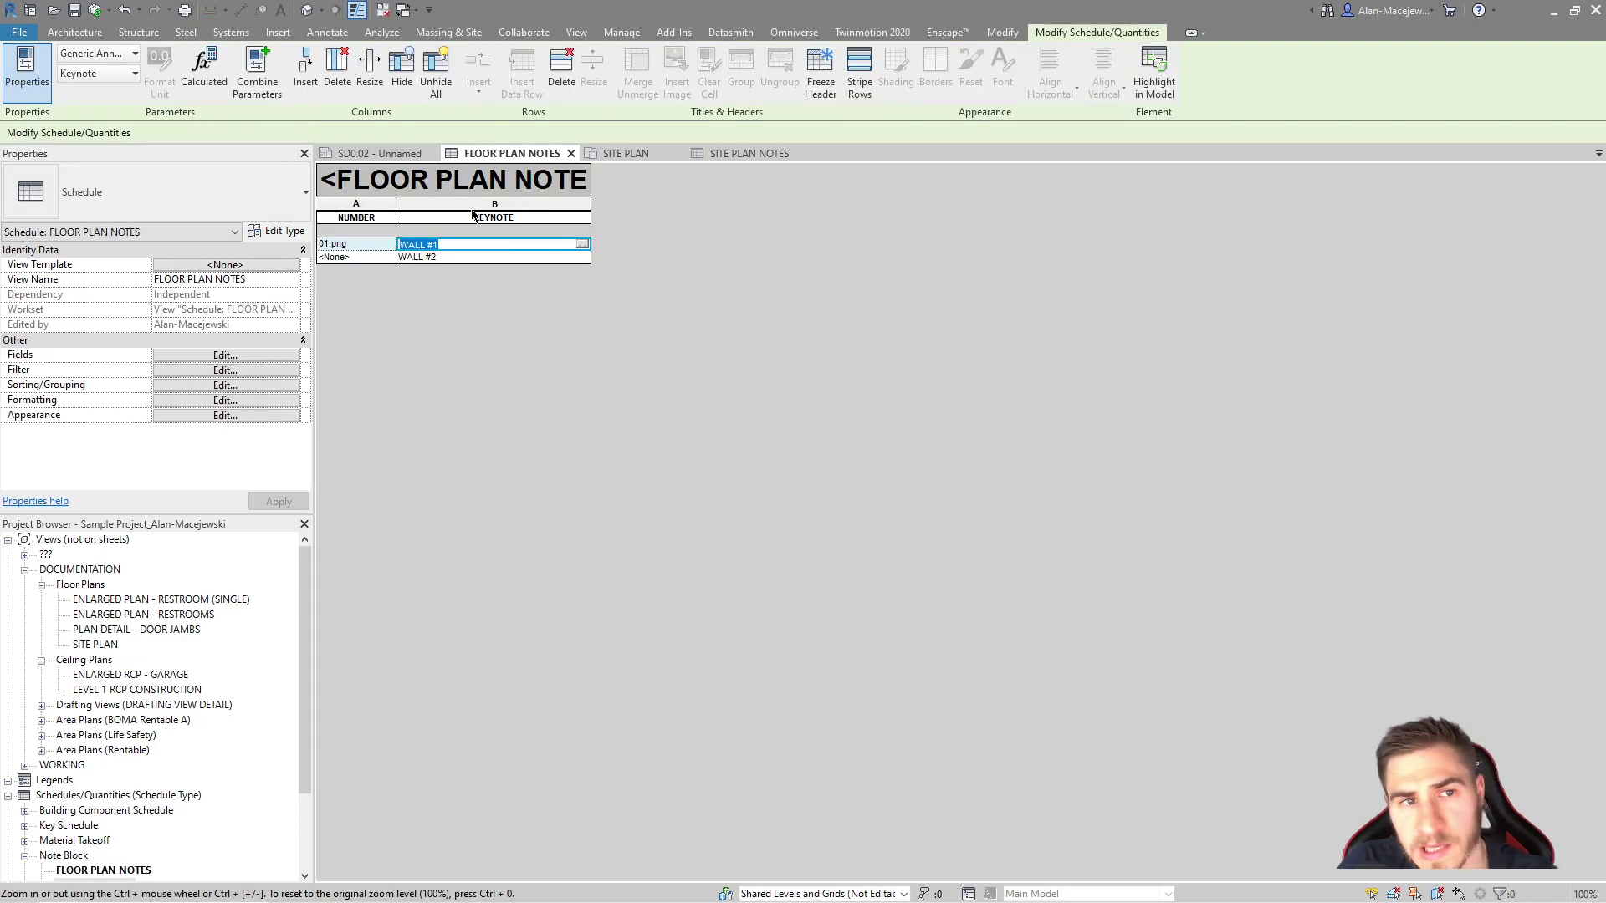
pyautogui.click(499, 206)
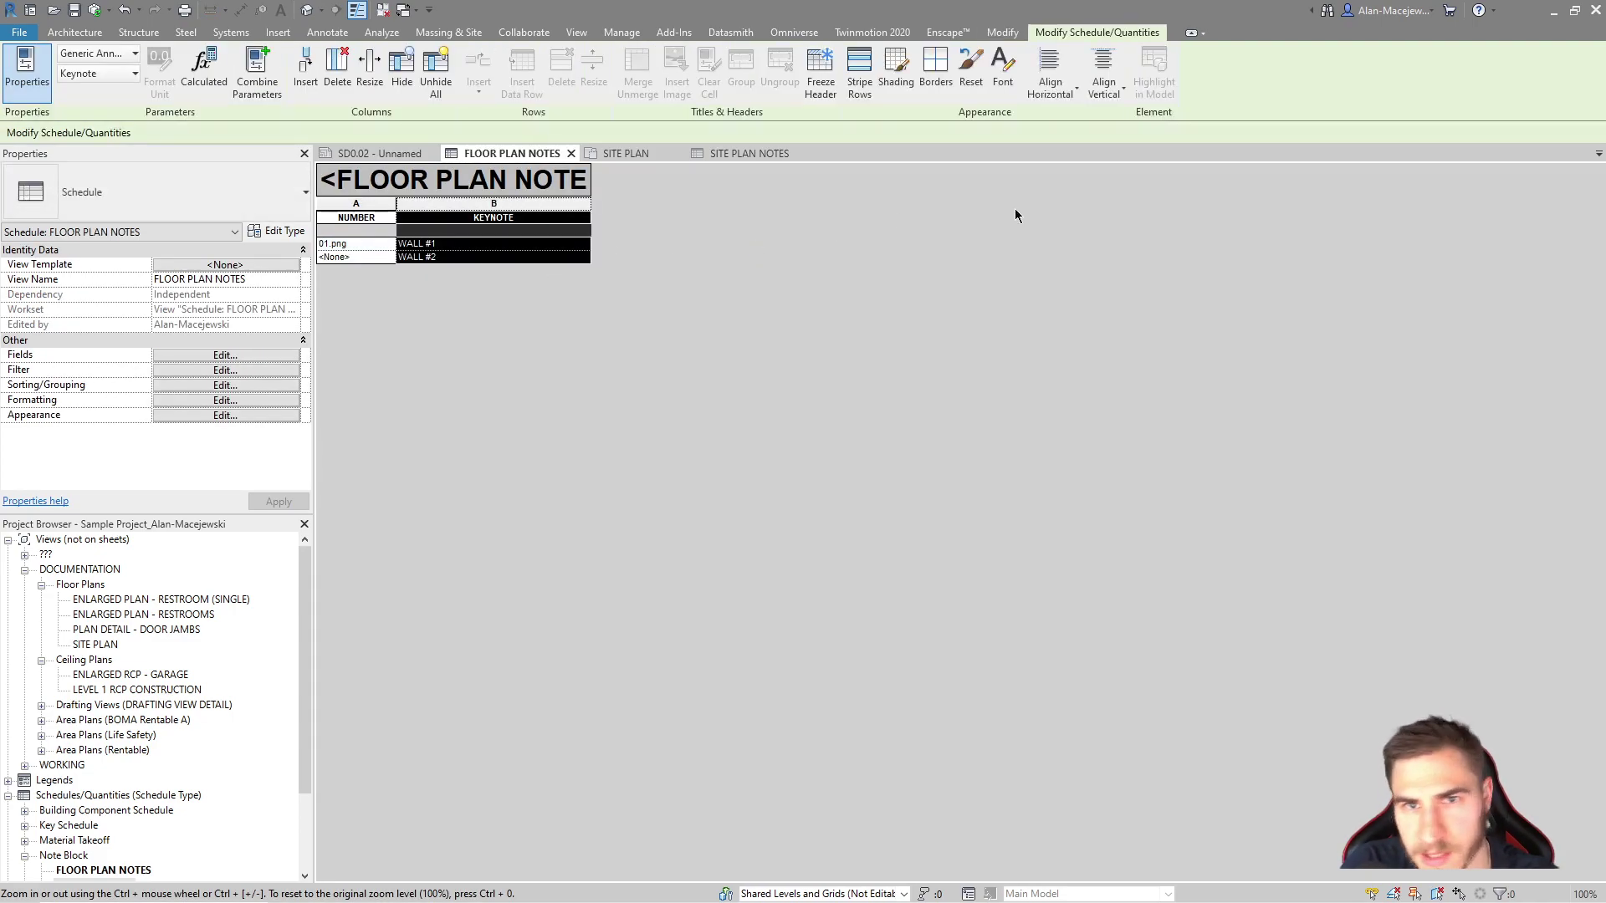
pyautogui.click(1120, 86)
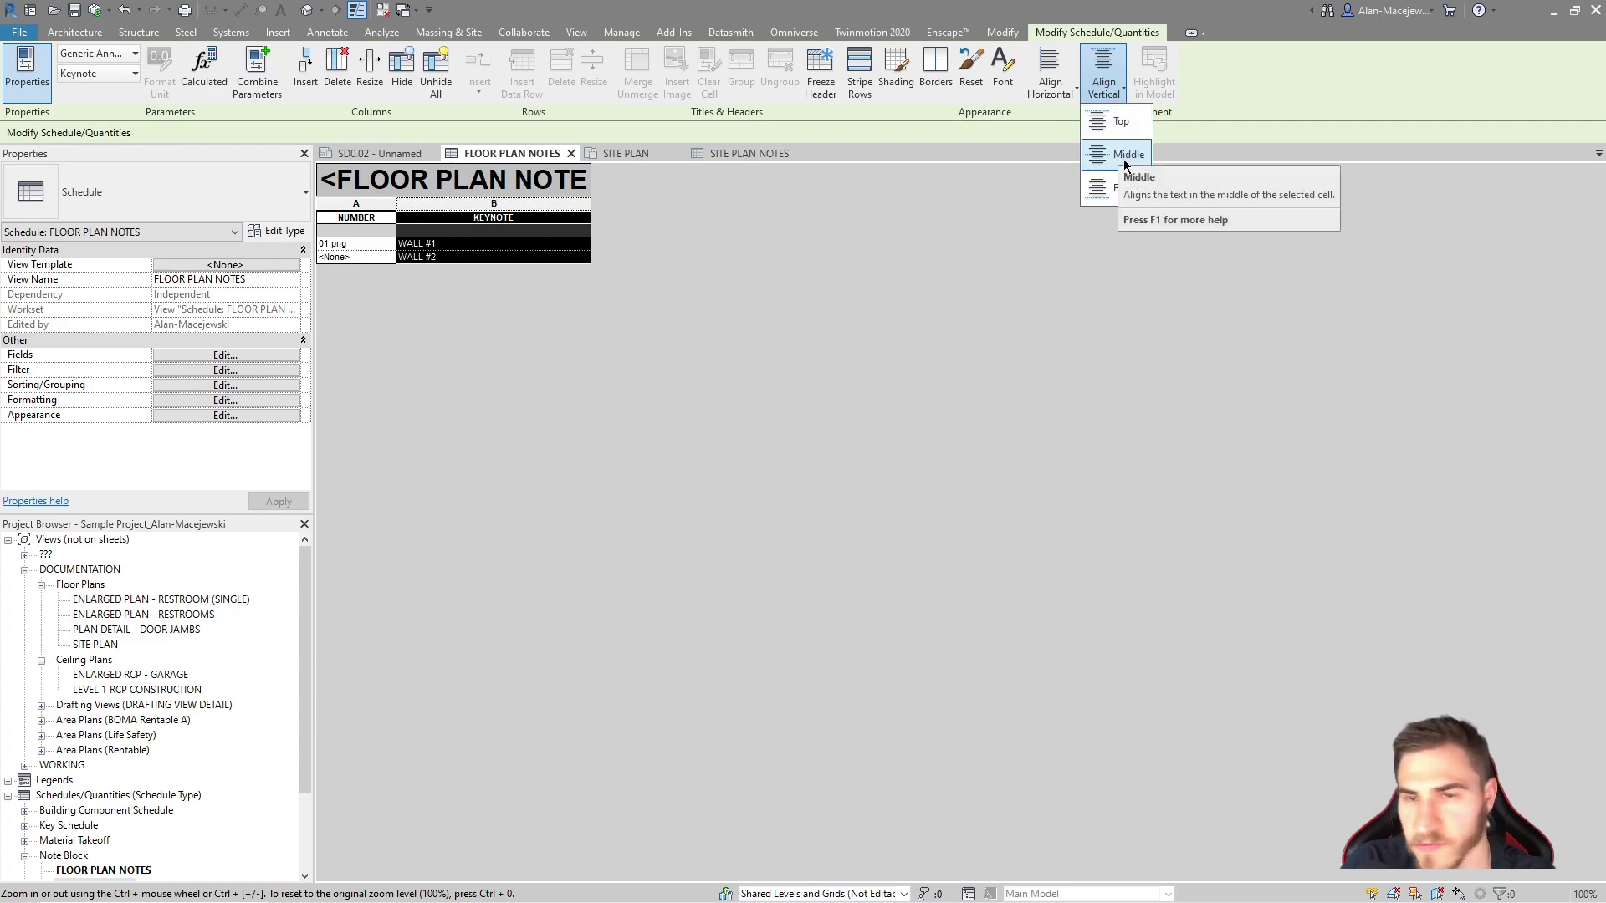
pyautogui.click(1123, 156)
pyautogui.click(378, 153)
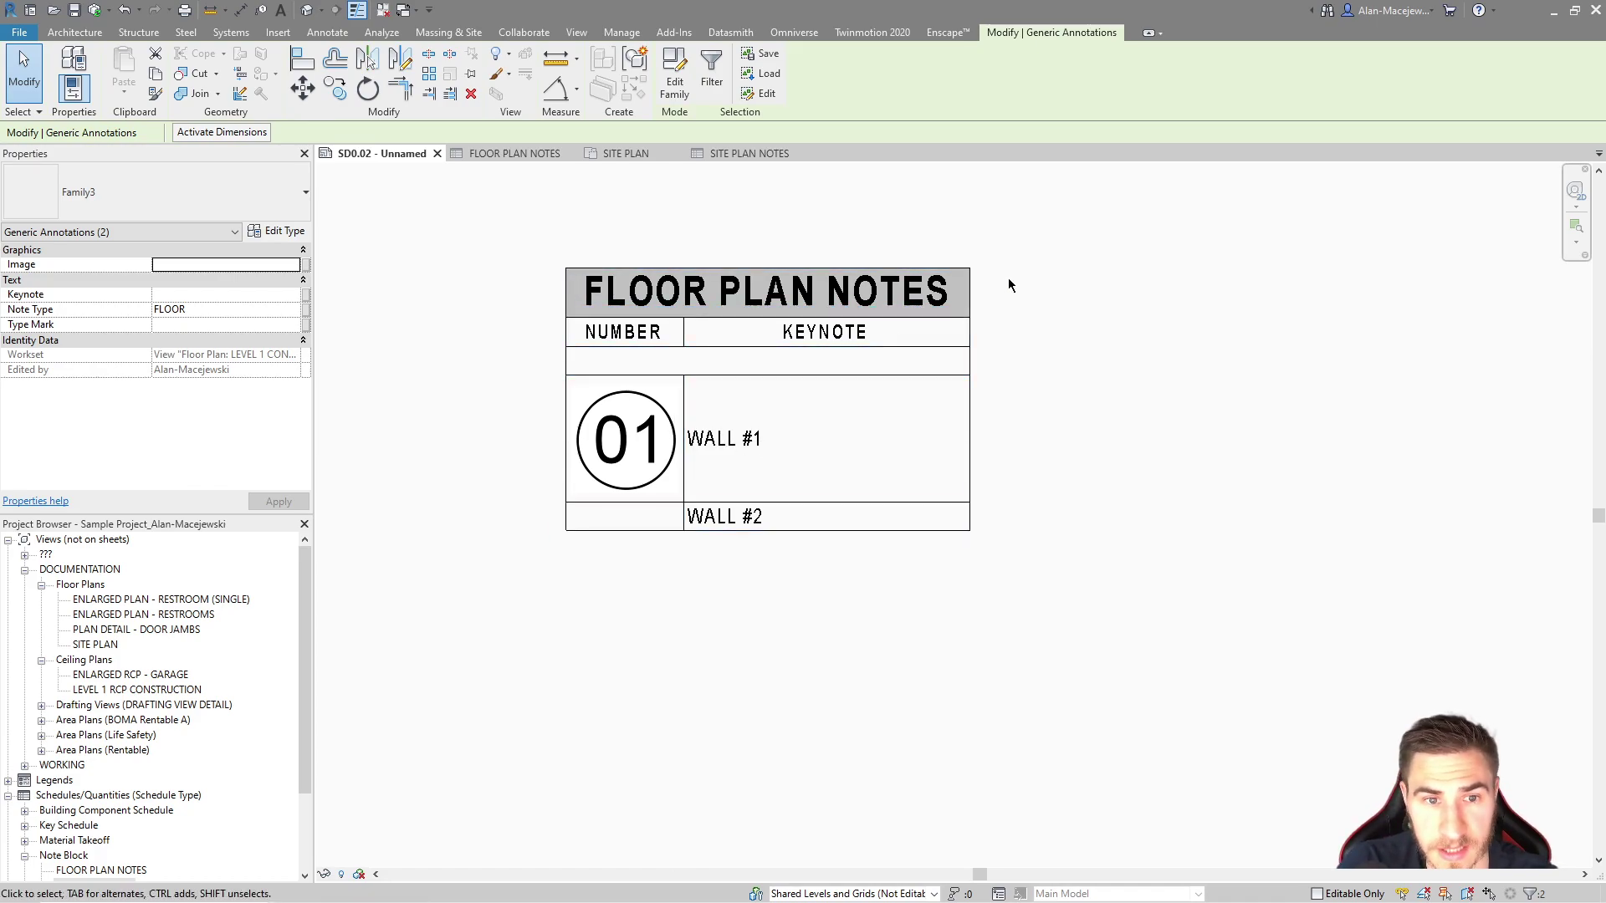
pyautogui.scroll(-2, 1007, 284)
pyautogui.scroll(-2, 785, 378)
pyautogui.scroll(3, 1177, 370)
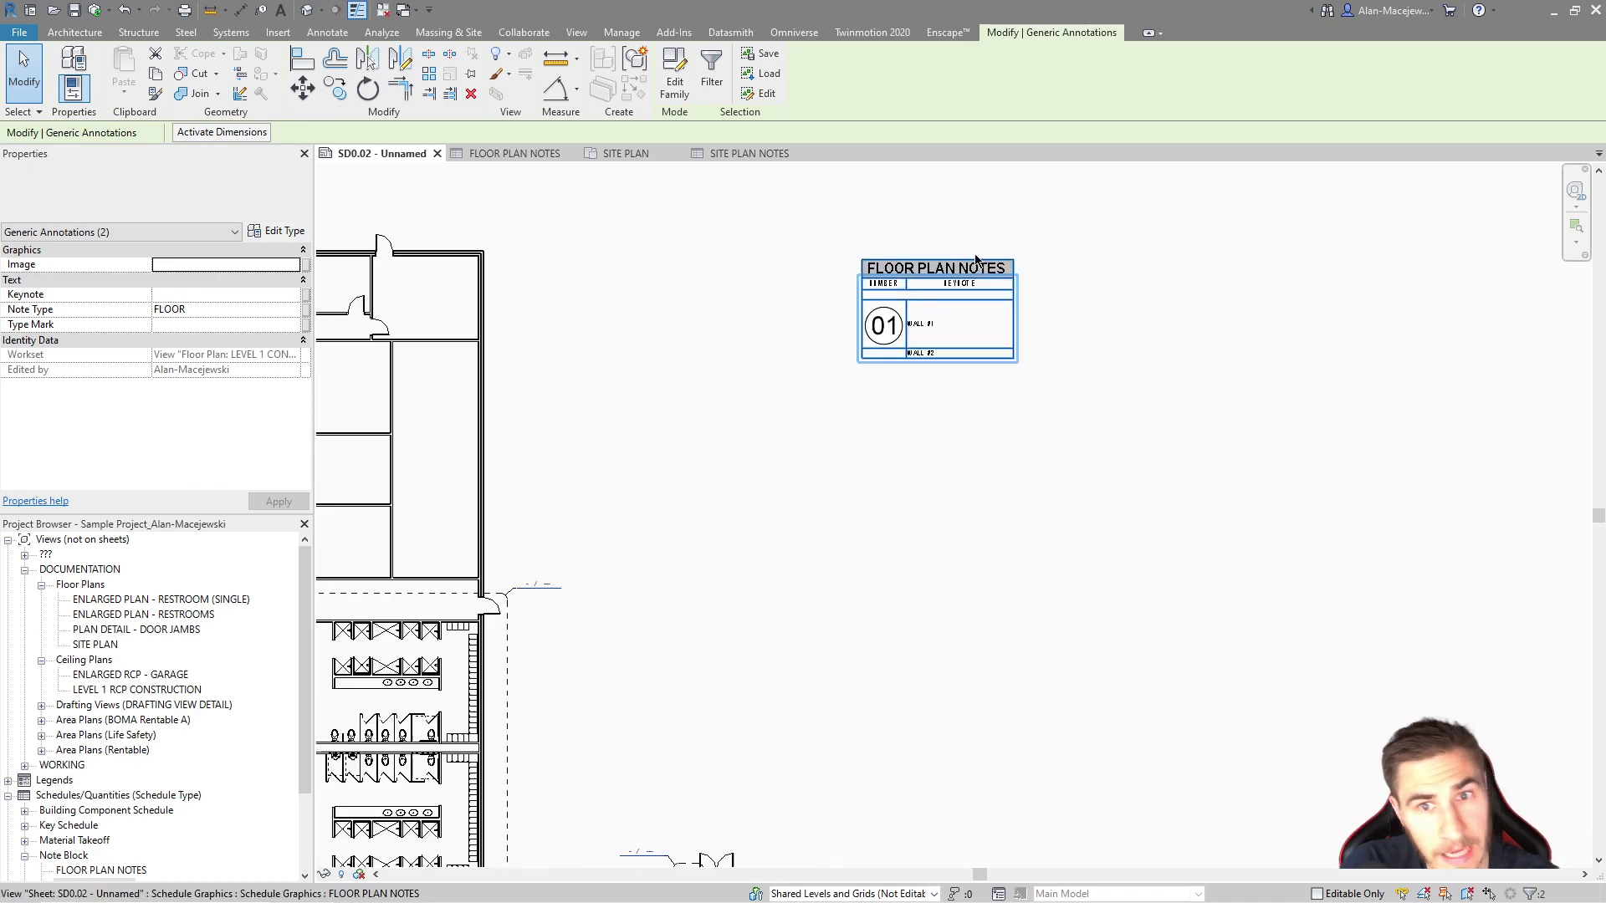
pyautogui.moveTo(1151, 383); pyautogui.dragTo(1061, 434, button='middle')
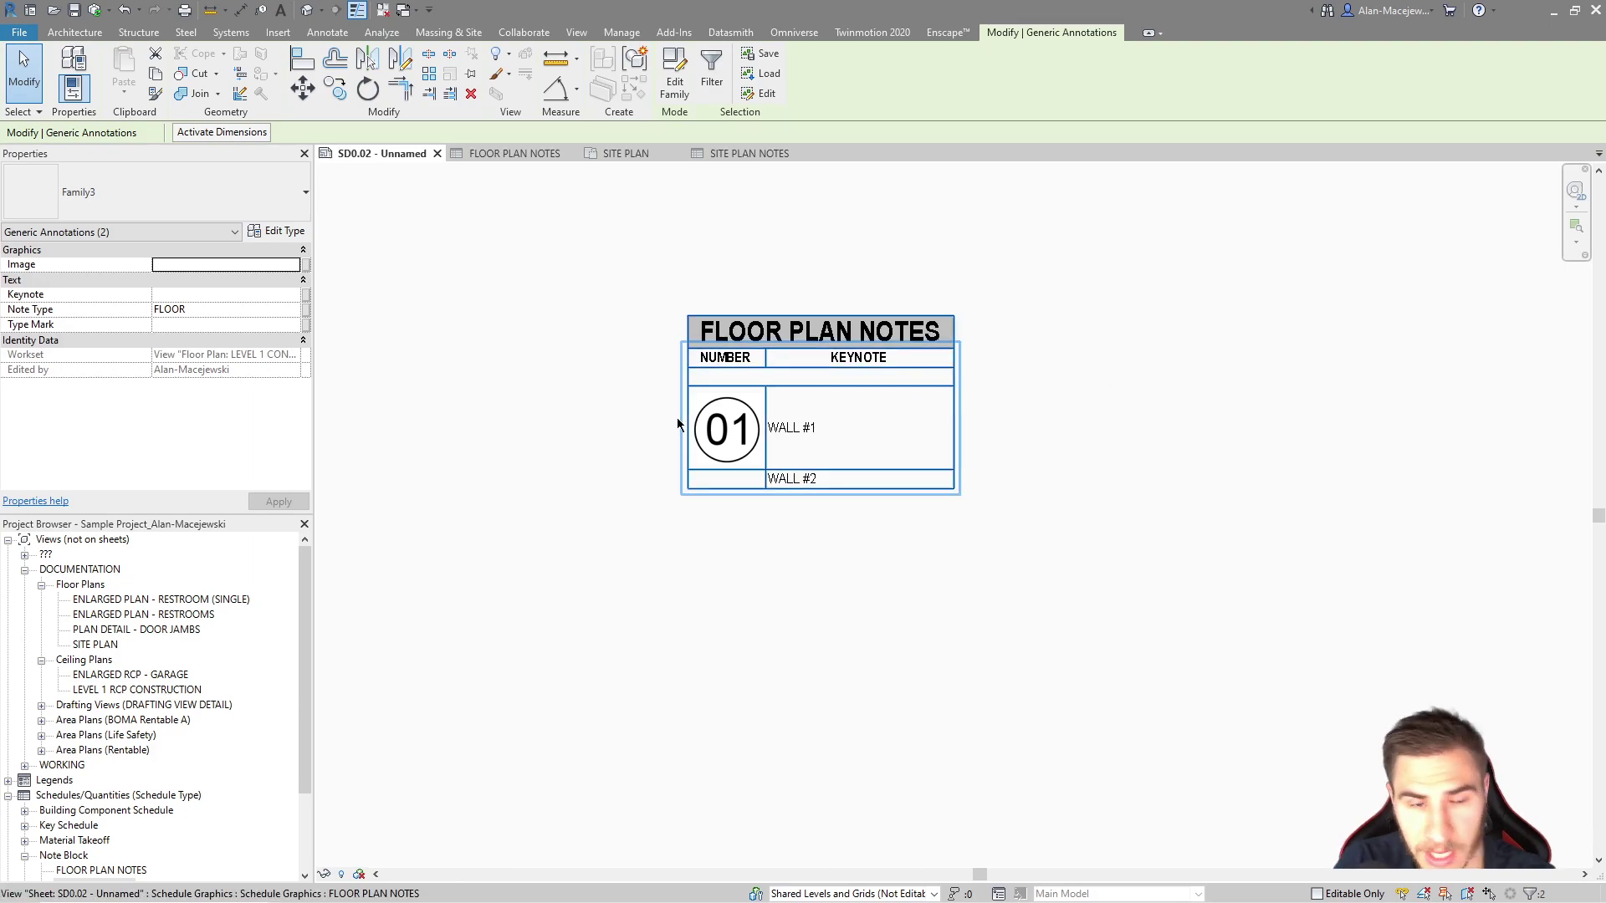
pyautogui.scroll(2, 869, 501)
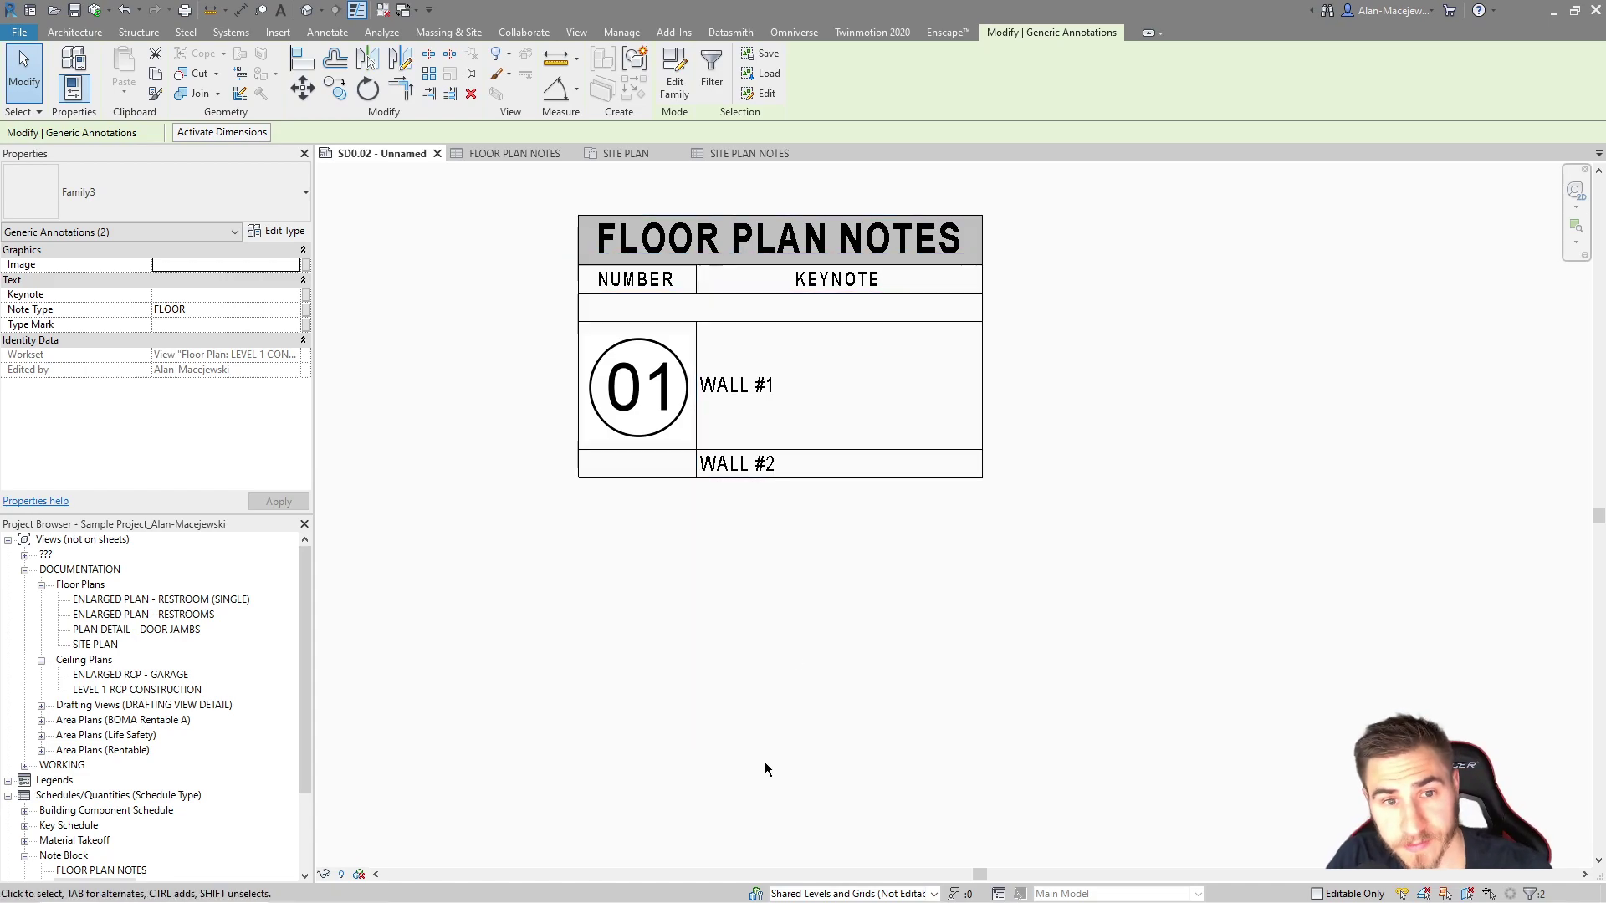
# Open the image list for the WALL #2 row and add the 01 and 02 PNG files from the 66_Image in Schedules folder
pyautogui.doubleClick(836, 385)
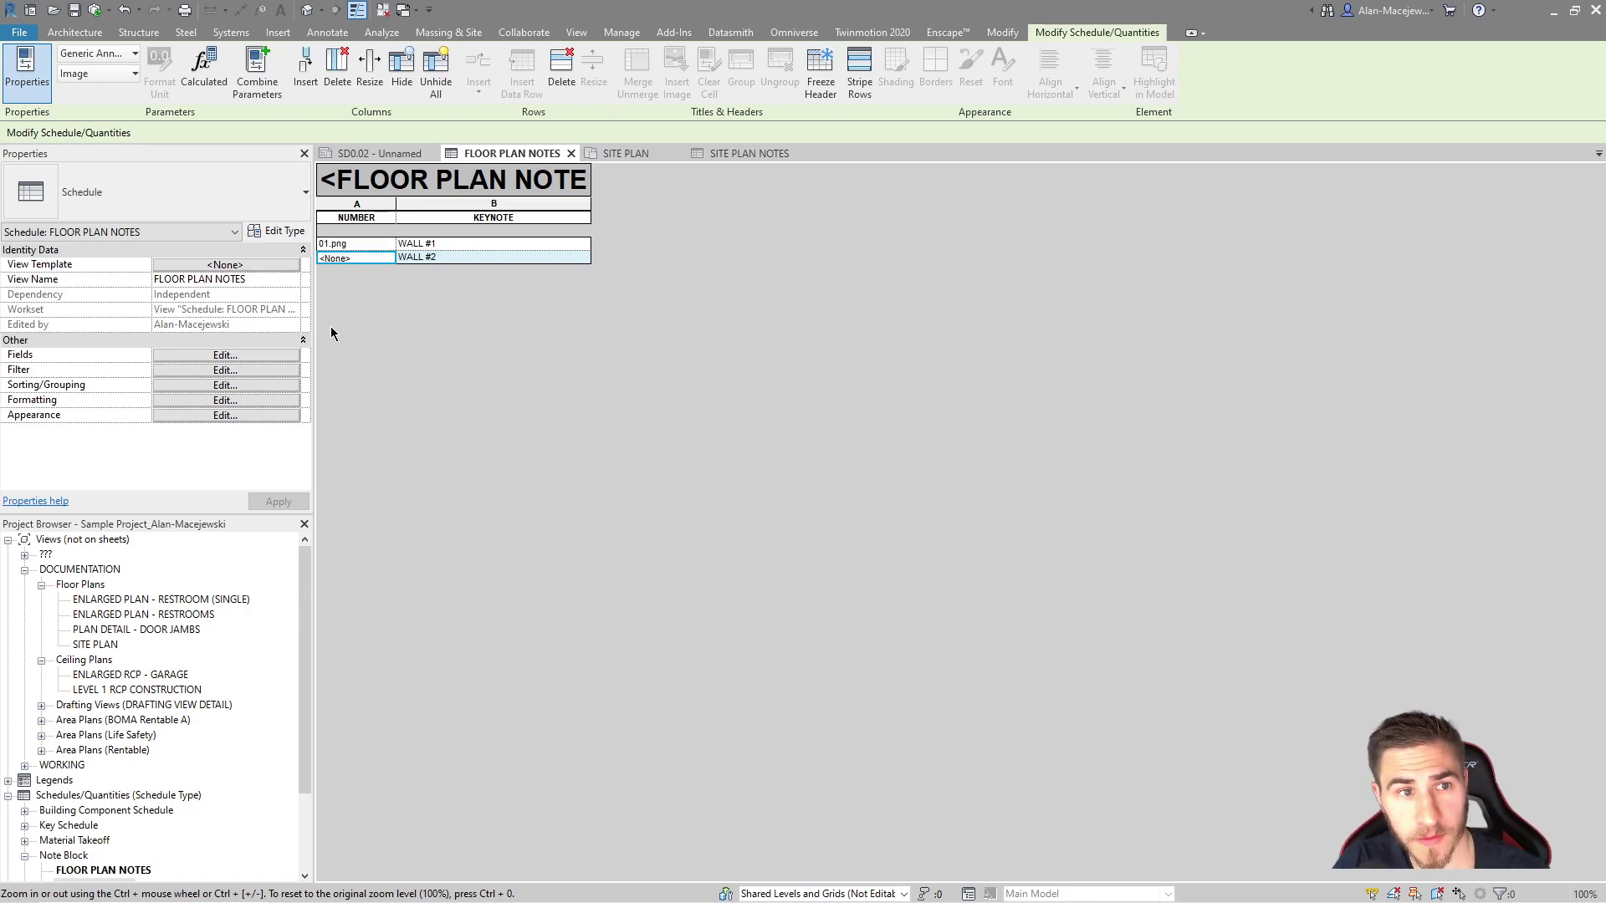
pyautogui.click(389, 258)
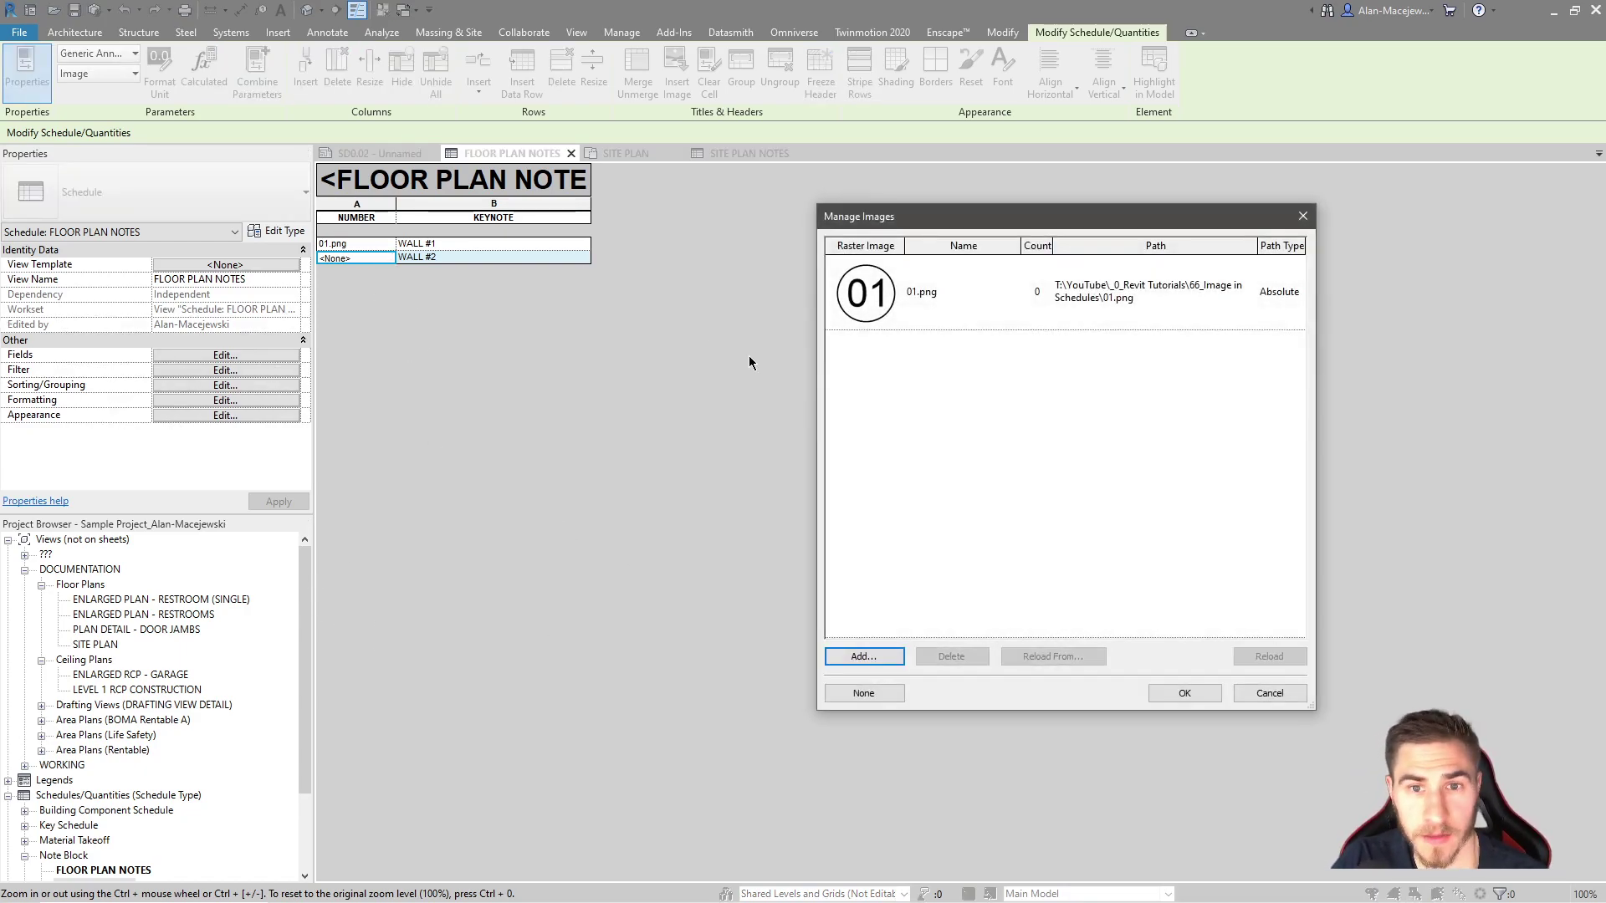
pyautogui.click(871, 656)
pyautogui.click(700, 336)
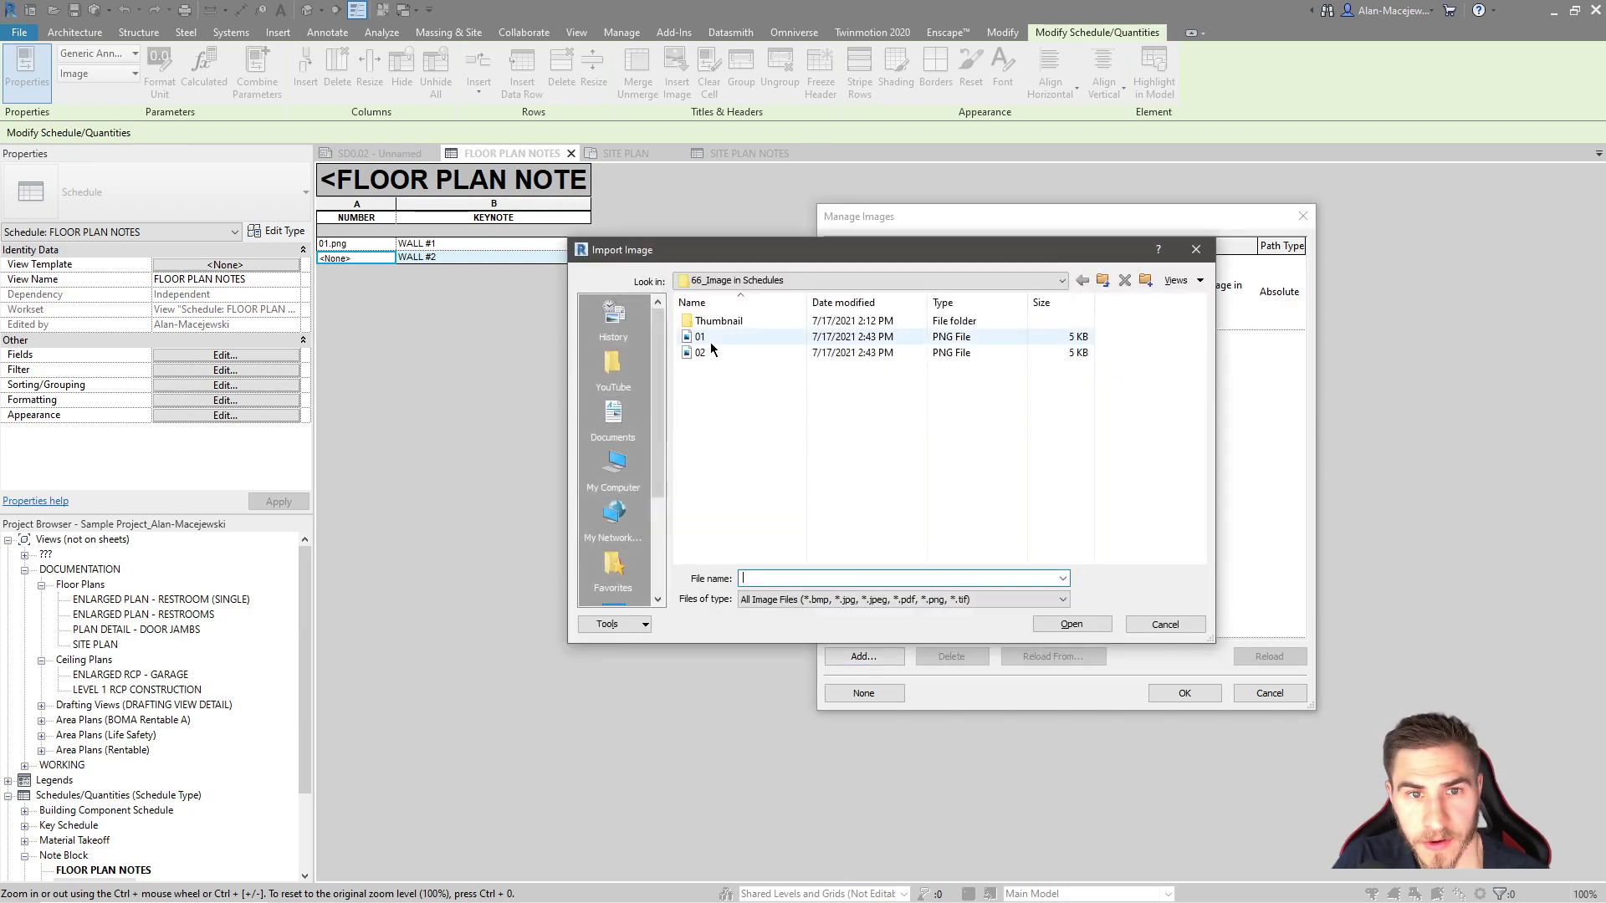
pyautogui.keyDown('shift'); pyautogui.click(706, 351); pyautogui.keyUp('shift')
pyautogui.click(1045, 624)
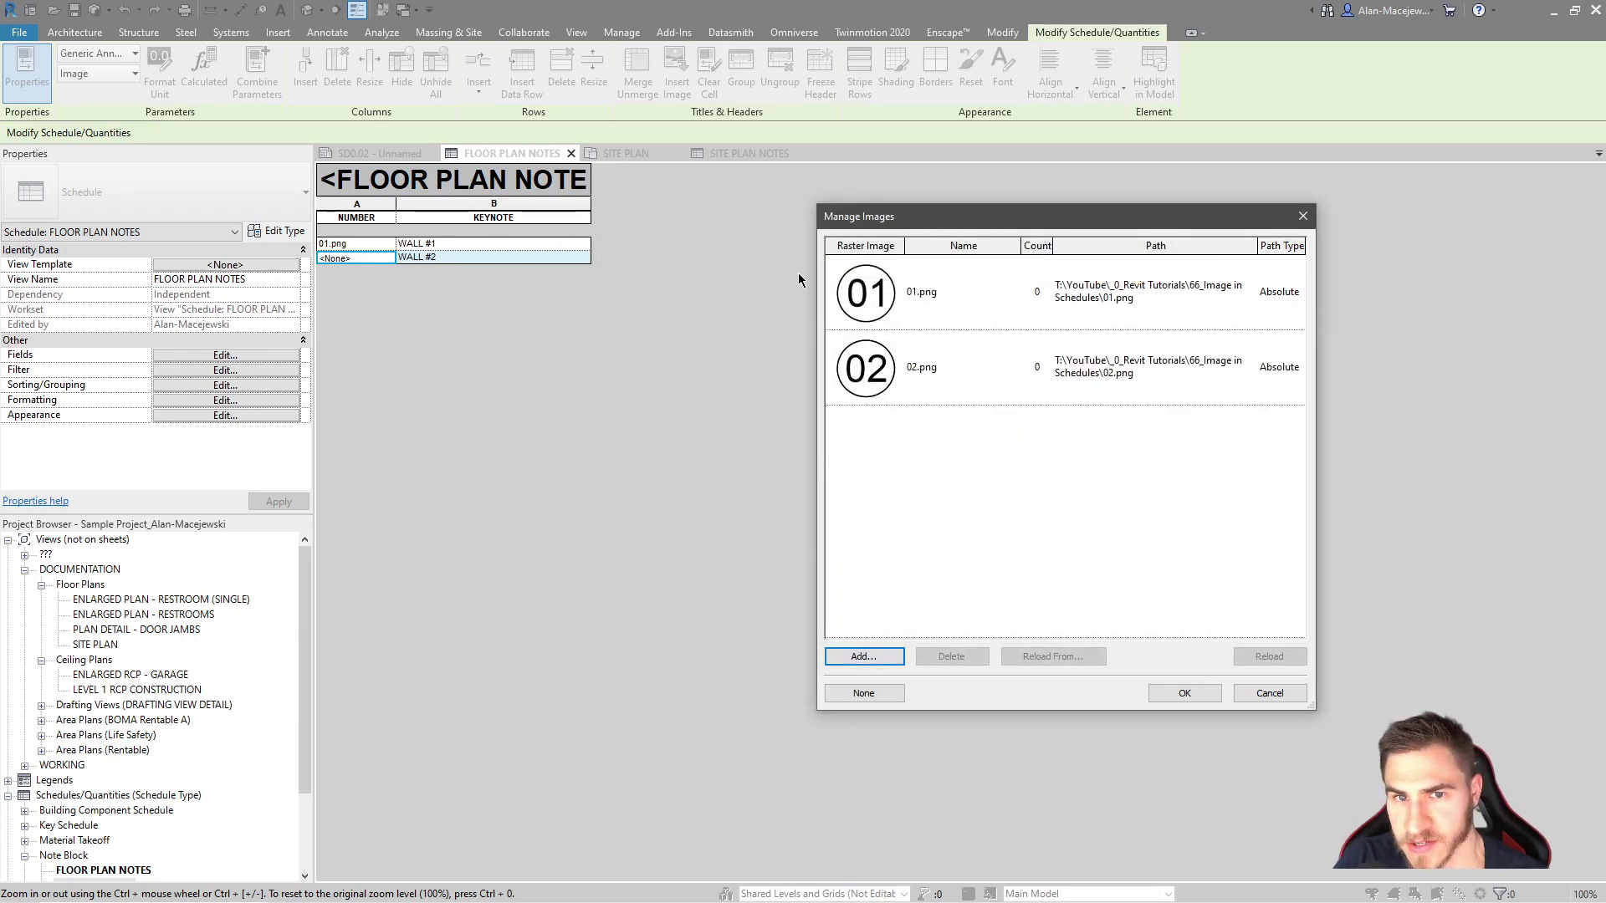
# Reload 01.png, assign 02.png as the image of the WALL #2 row, and return to sheet SD0.02
pyautogui.click(916, 300)
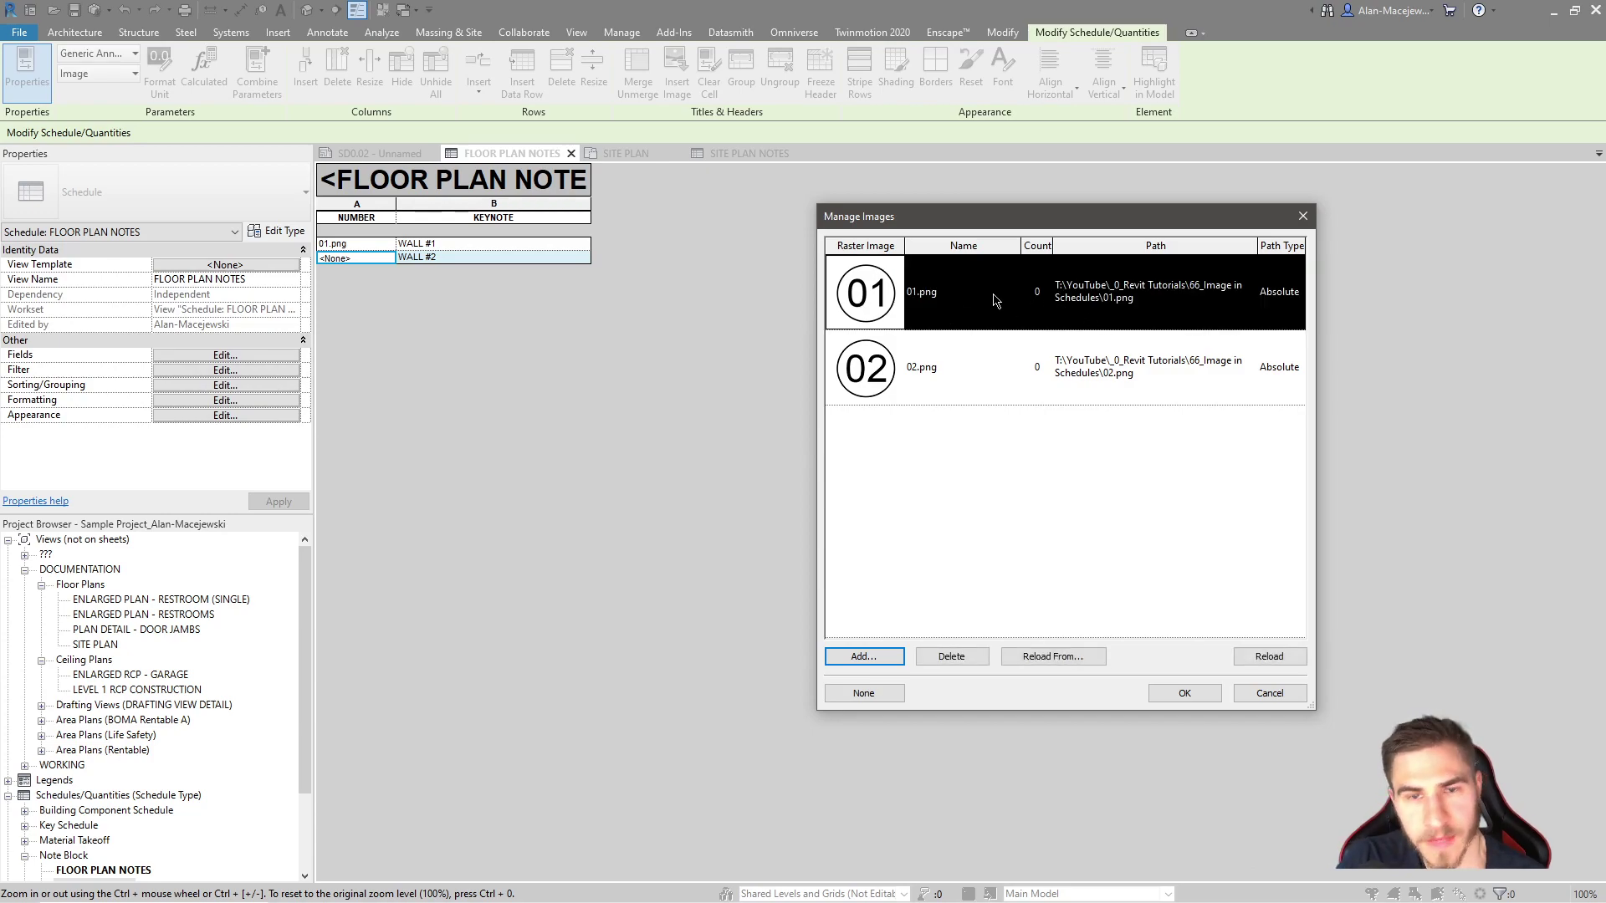
pyautogui.moveTo(1105, 299)
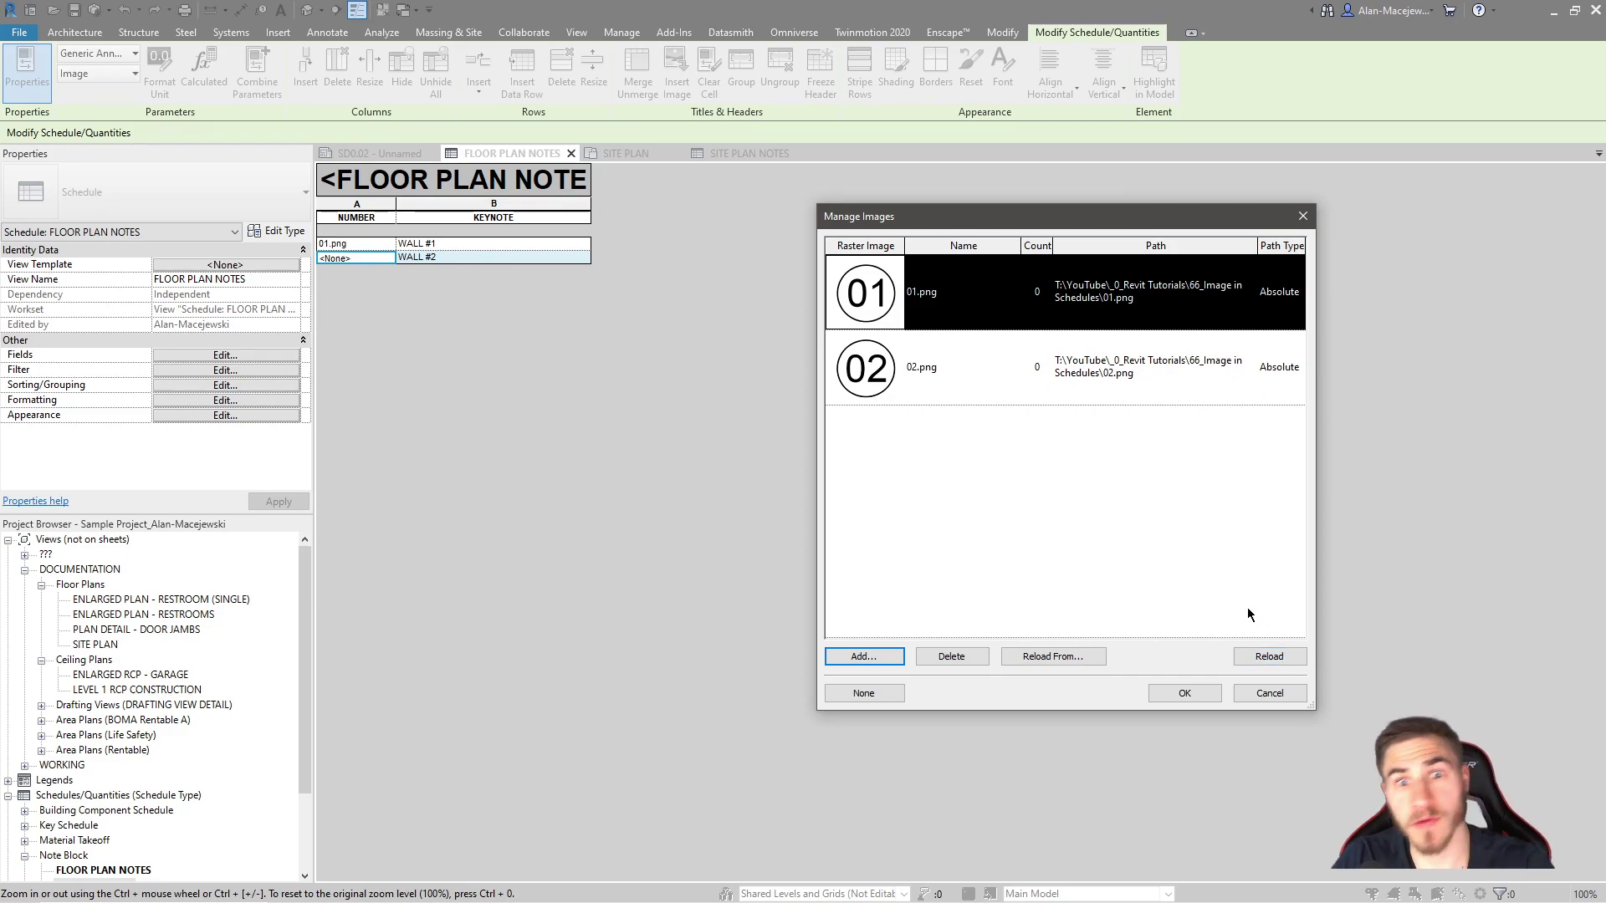
pyautogui.click(1276, 659)
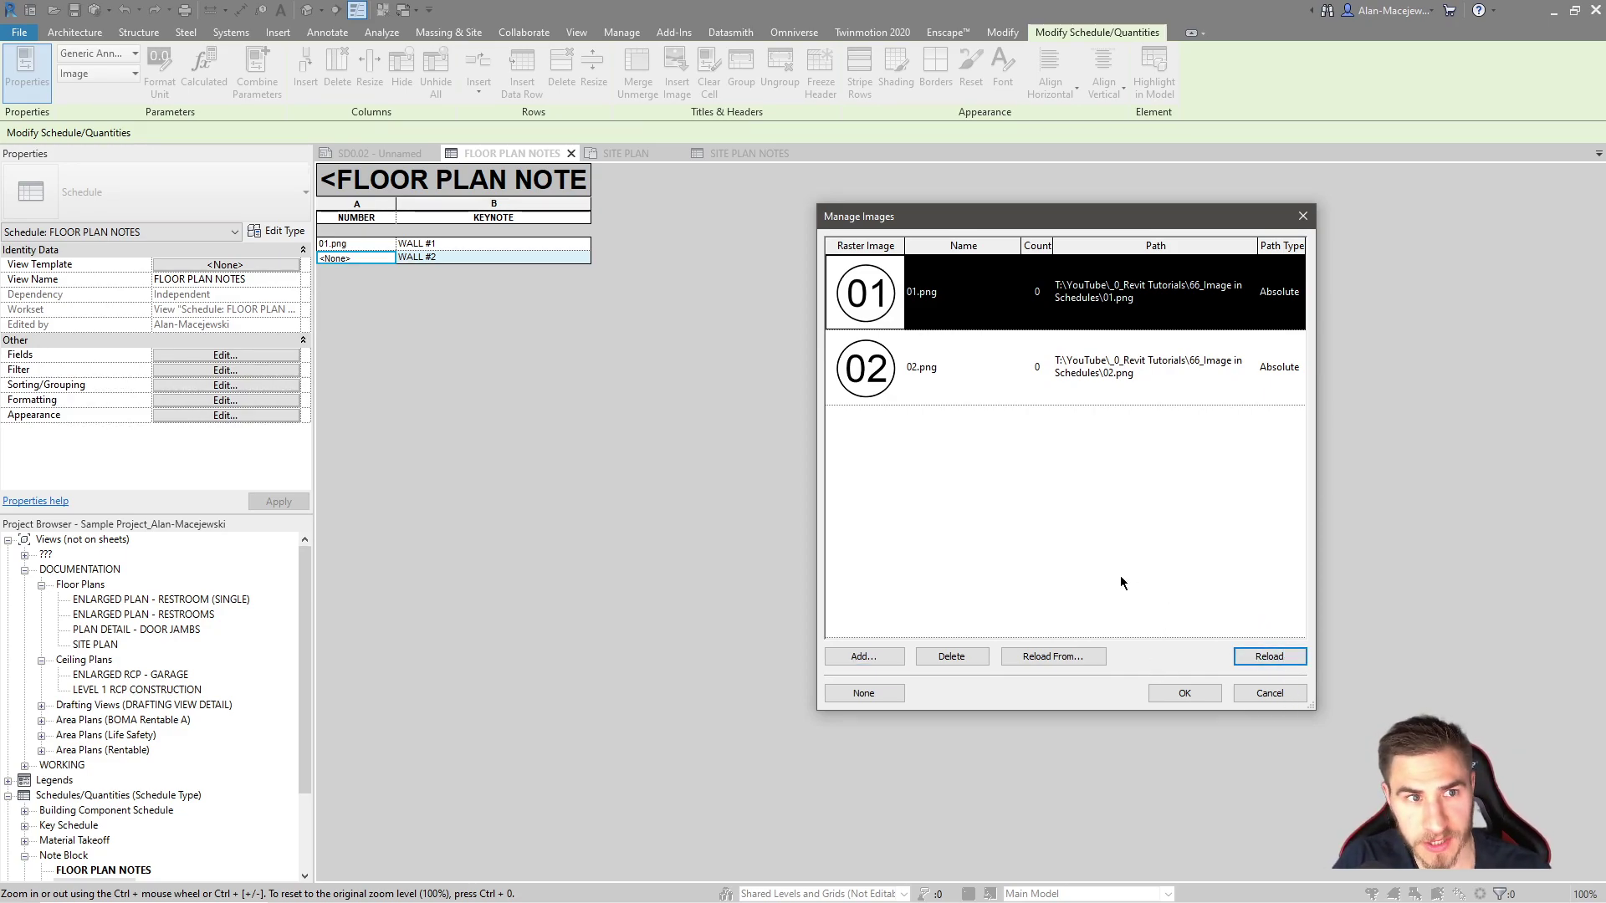
pyautogui.click(1080, 480)
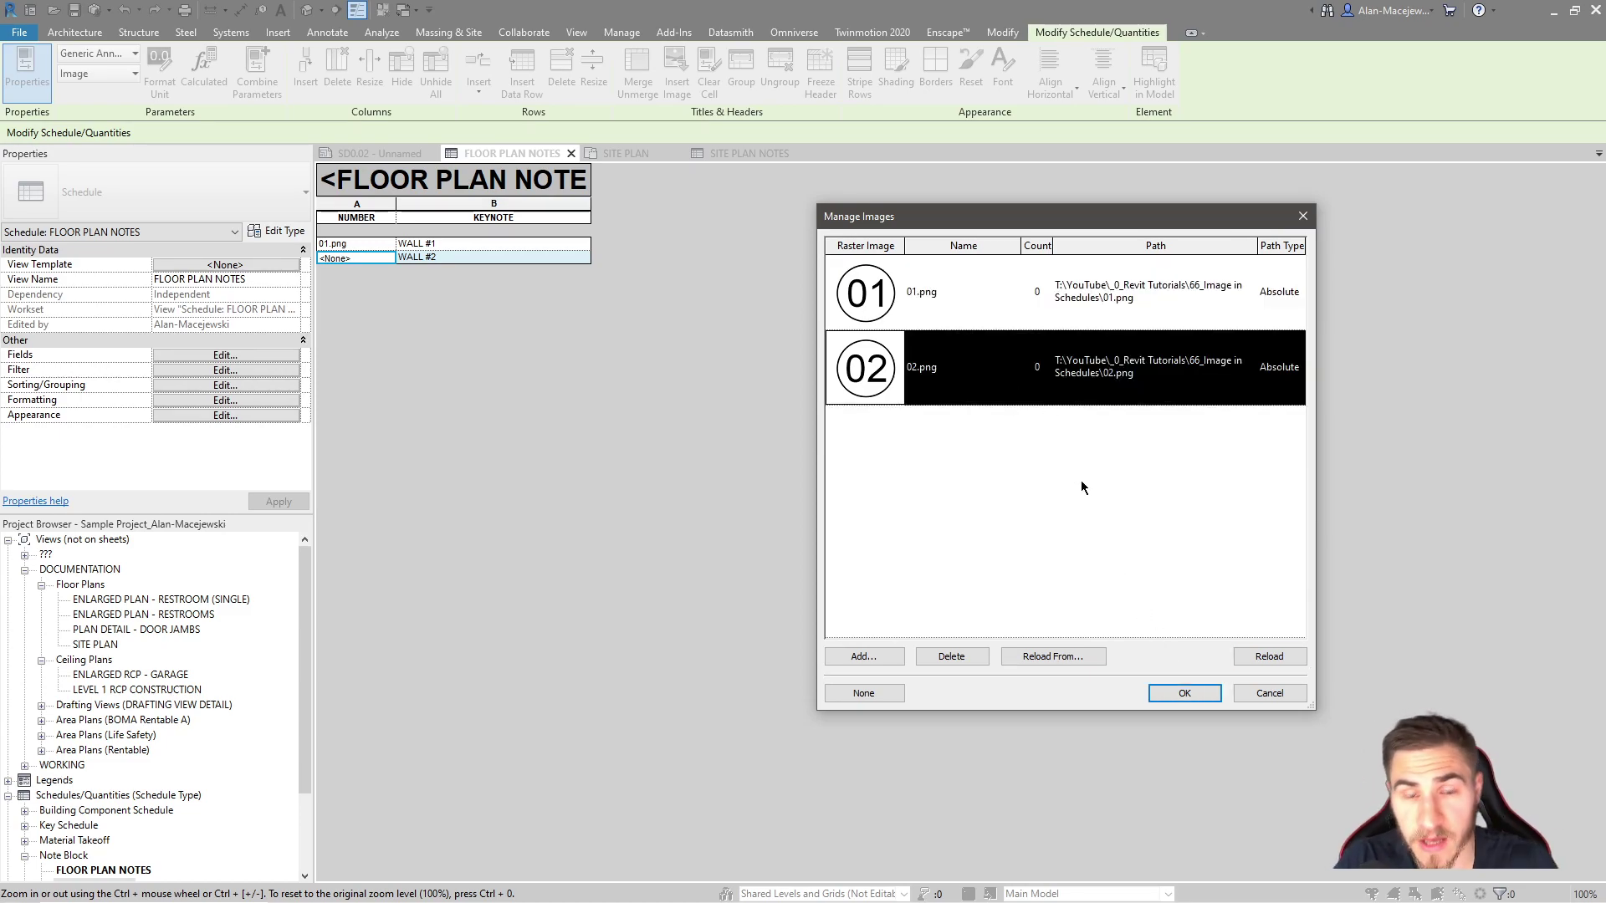
pyautogui.click(1185, 693)
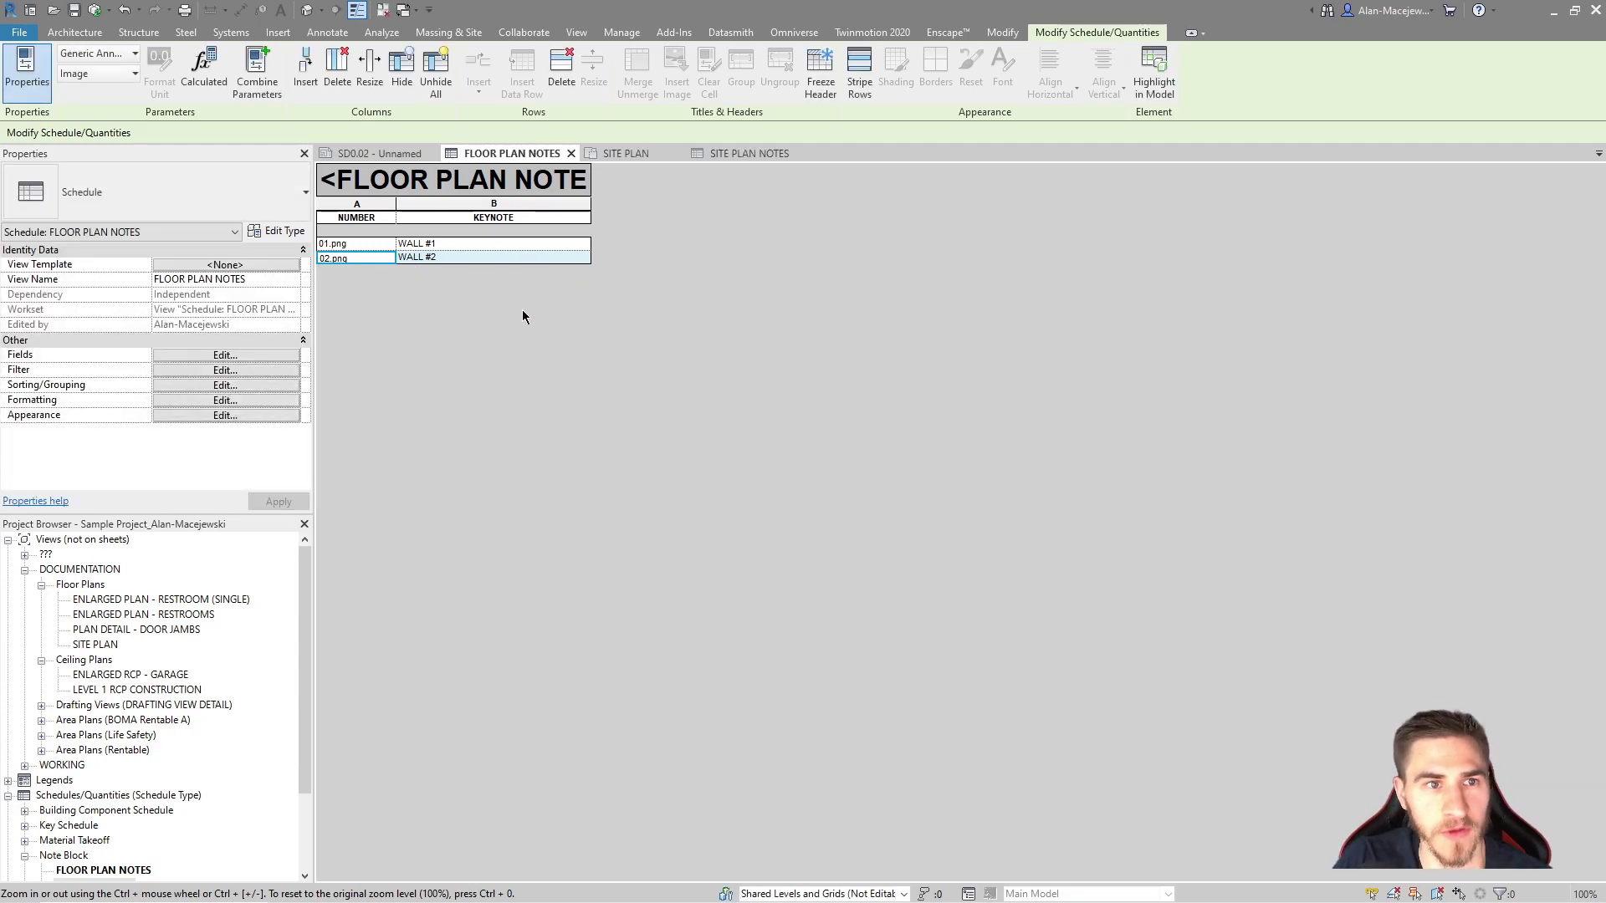
pyautogui.click(377, 152)
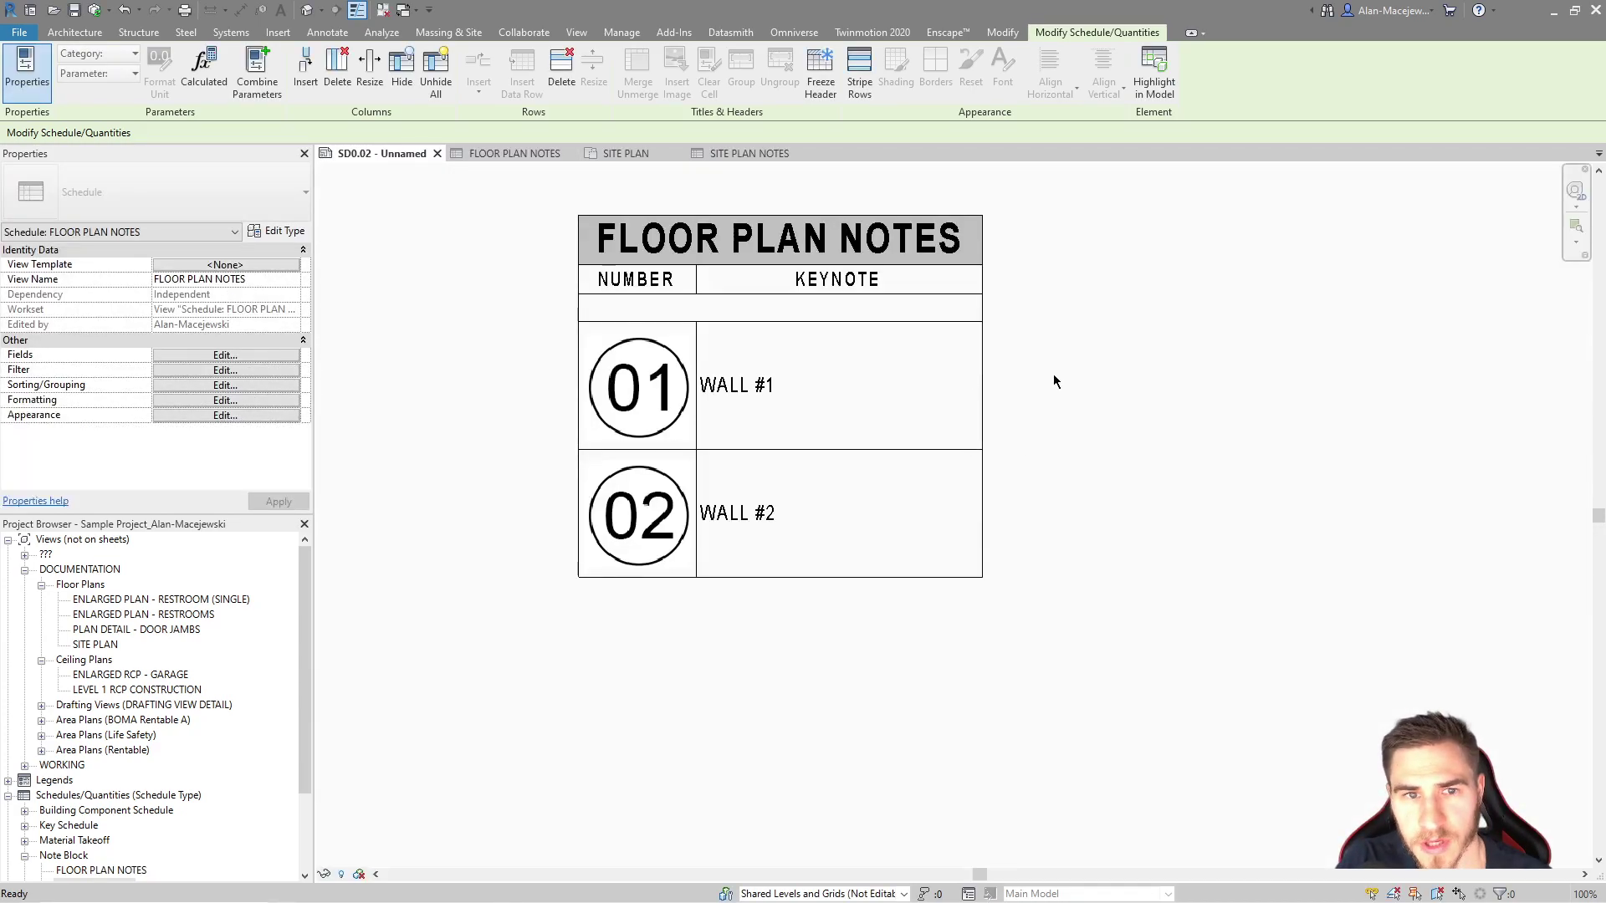
# Try placing the floor plan notes schedule beside the plan, level with the 01 keynote tag, and undo the move
pyautogui.scroll(-5, 997, 416)
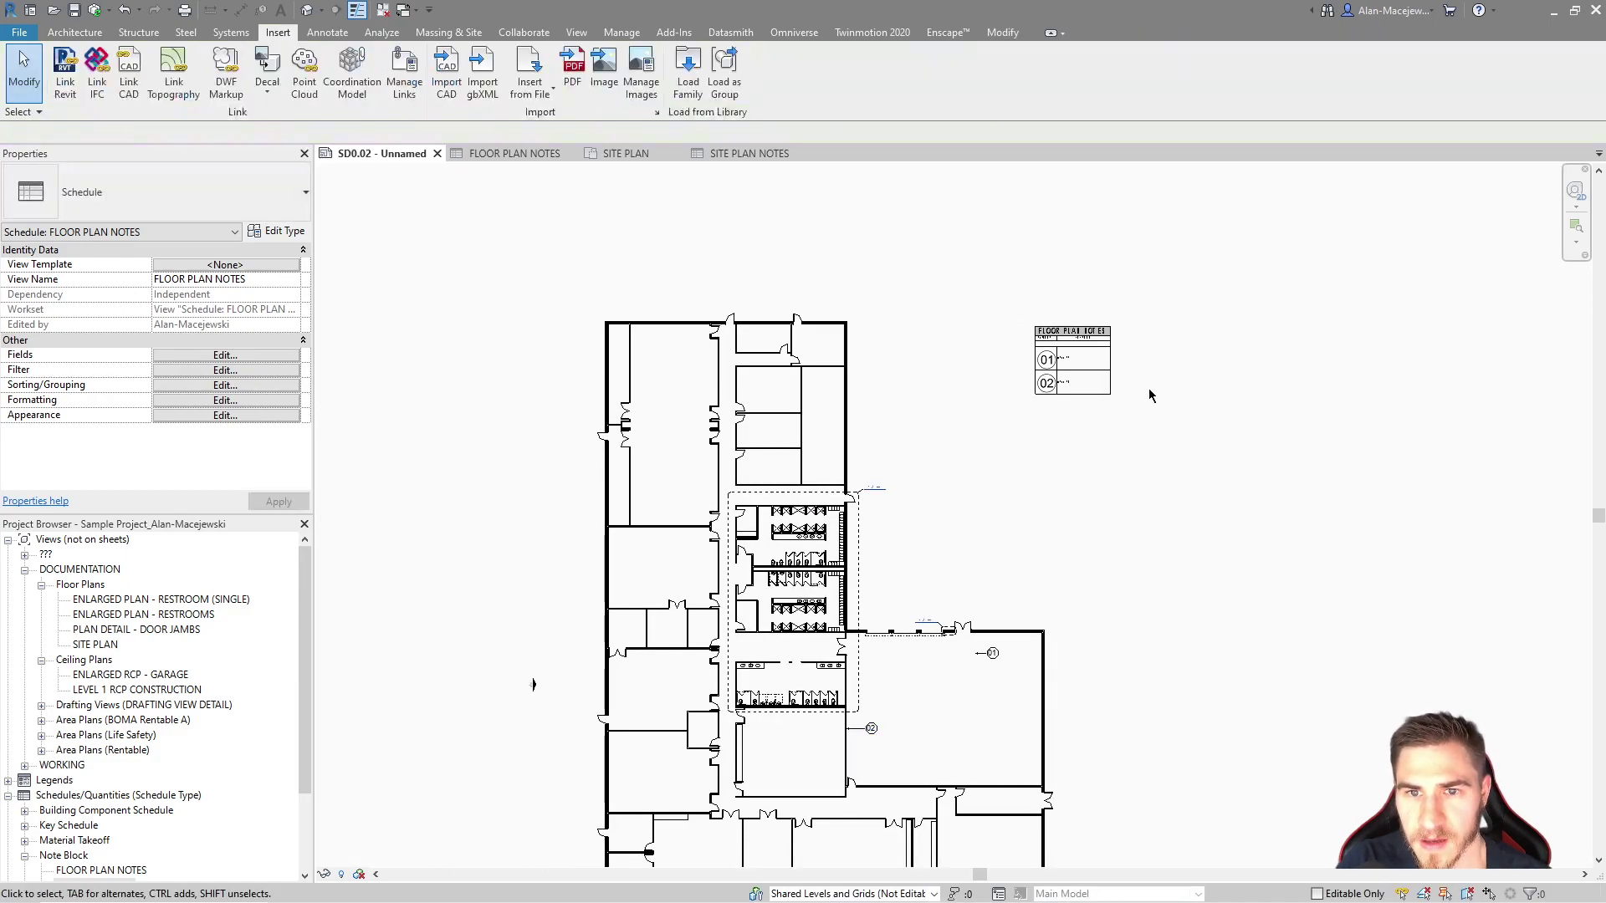
pyautogui.click(1051, 389)
pyautogui.moveTo(1004, 503); pyautogui.dragTo(1088, 639)
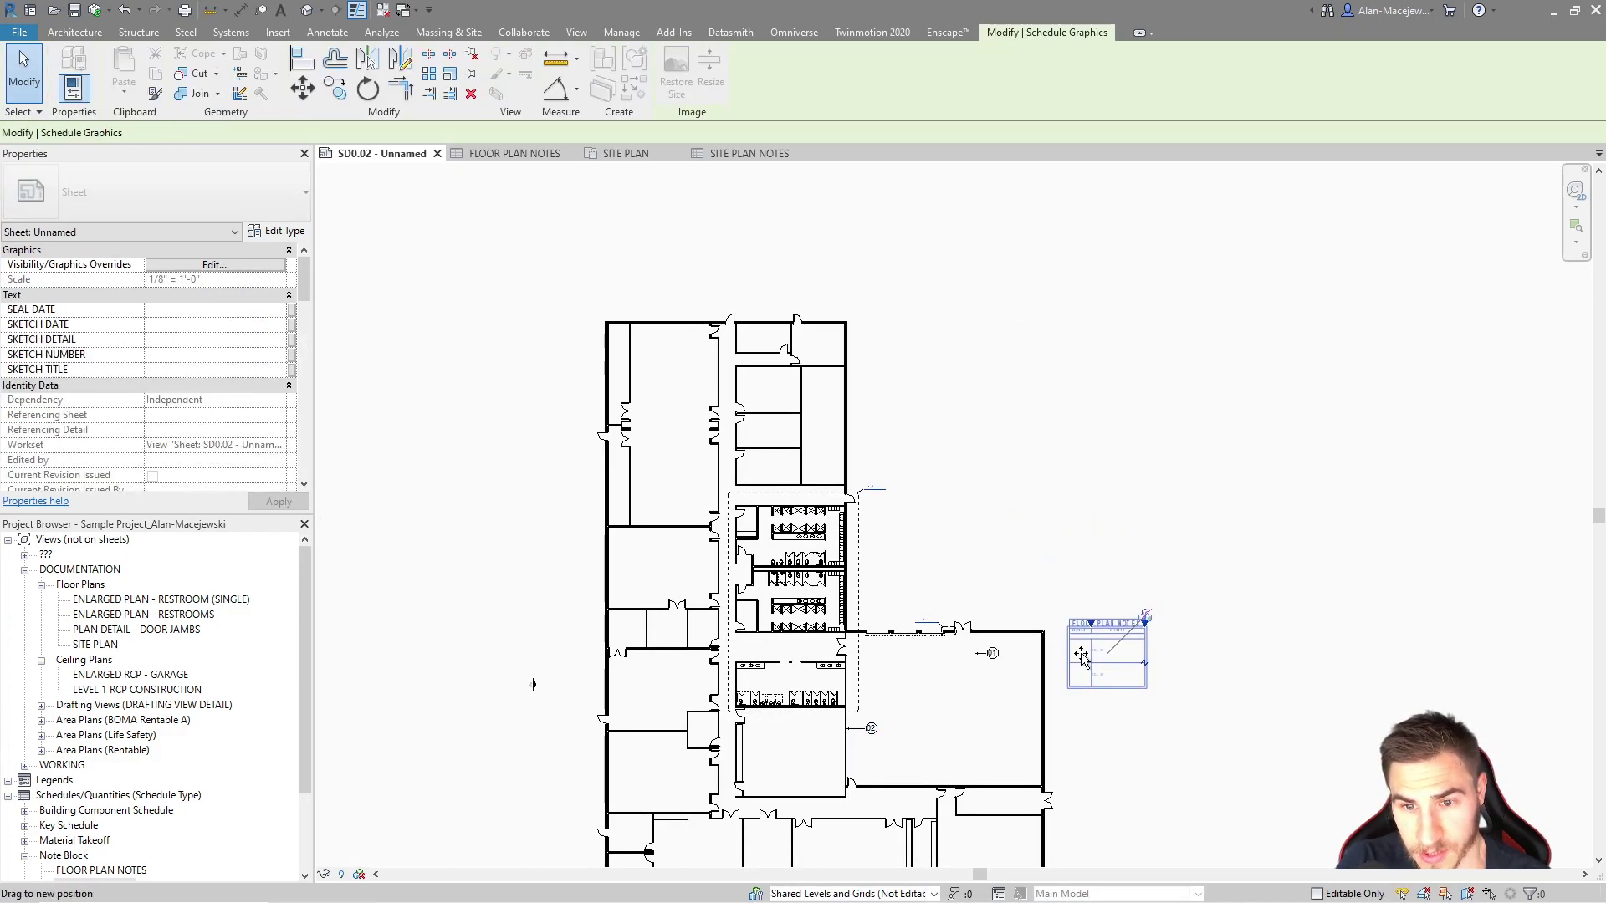
pyautogui.scroll(4, 1094, 665)
pyautogui.scroll(2, 1094, 665)
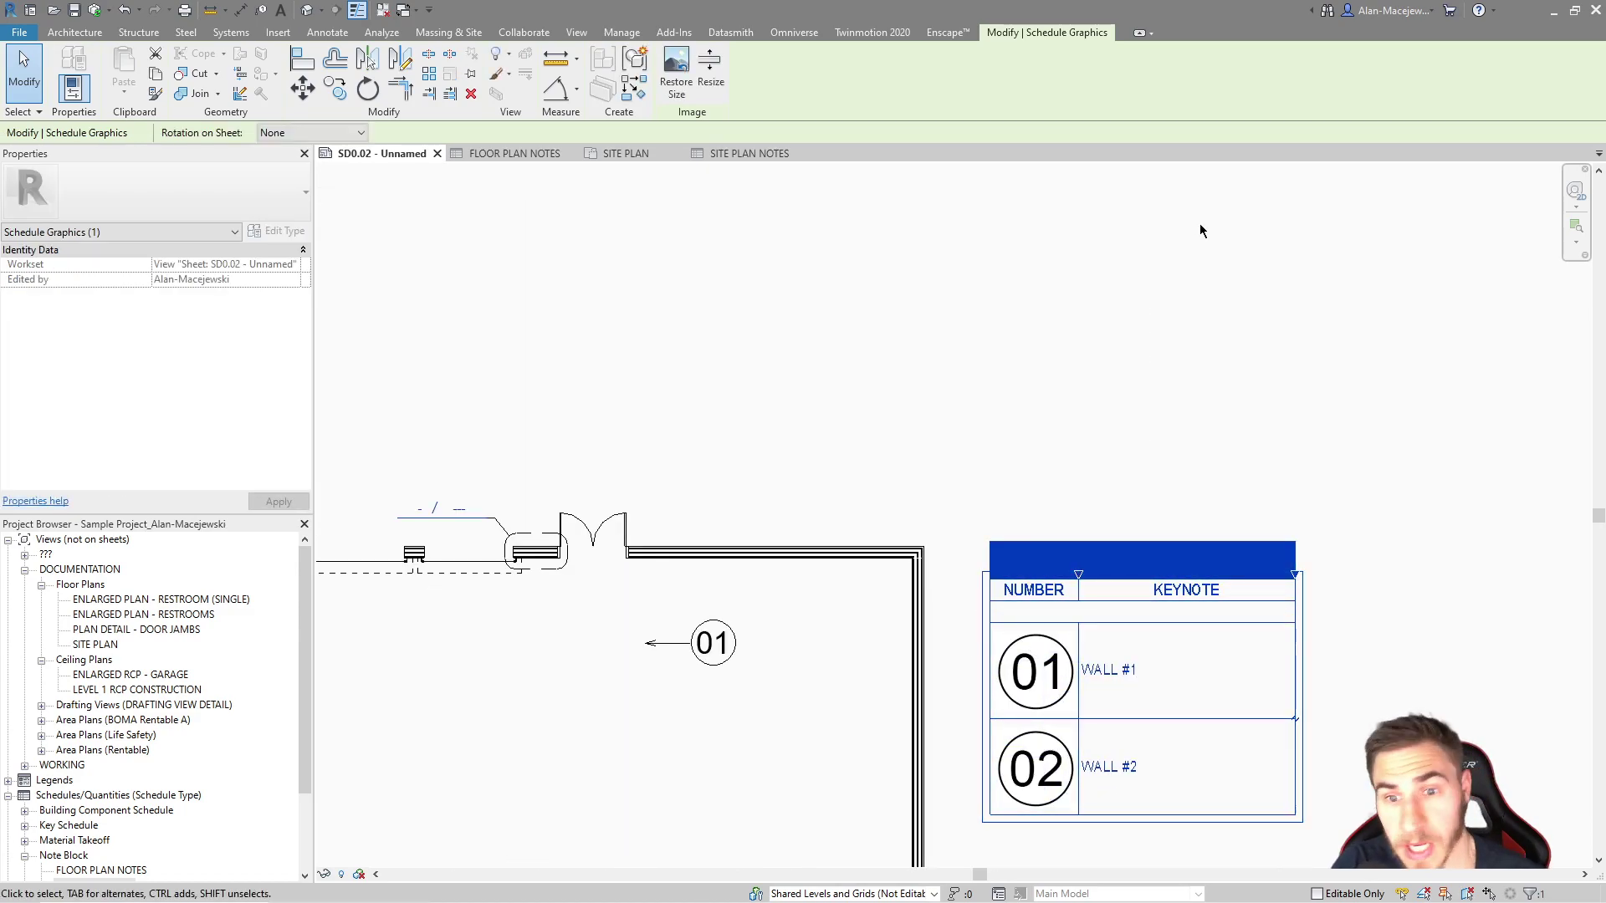
pyautogui.click(1263, 496)
pyautogui.scroll(-2, 1056, 527)
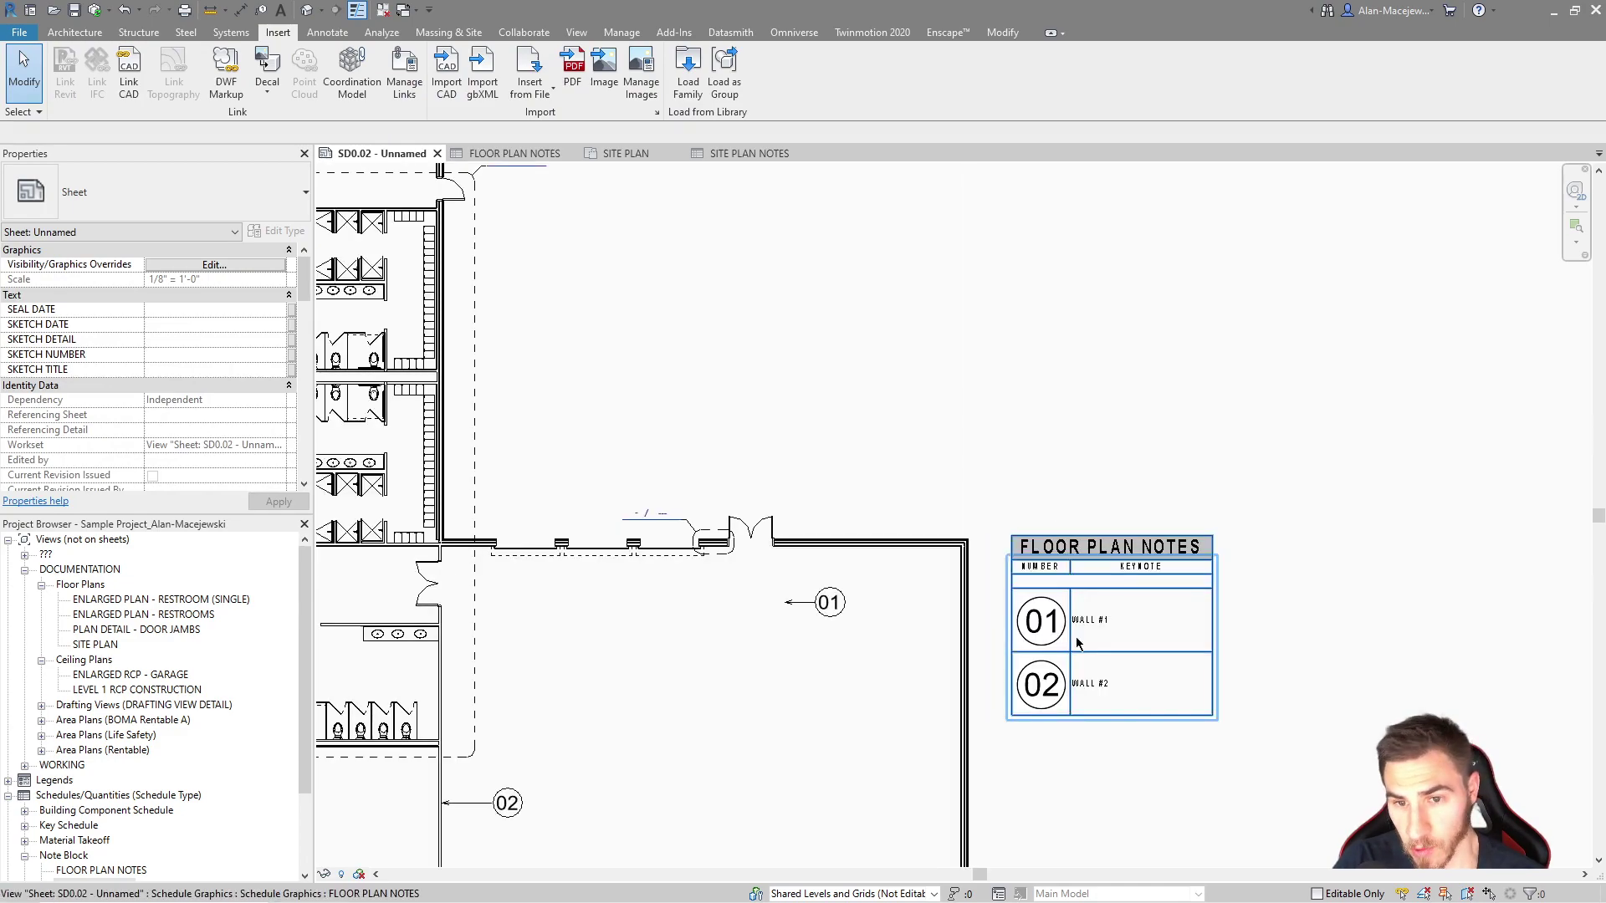
pyautogui.hotkey('ctrl', 'z')
# Move the floor plan notes schedule to the empty sheet area above and to the right of the 01 keynote tag
pyautogui.moveTo(849, 289); pyautogui.dragTo(1082, 430)
pyautogui.click(951, 428)
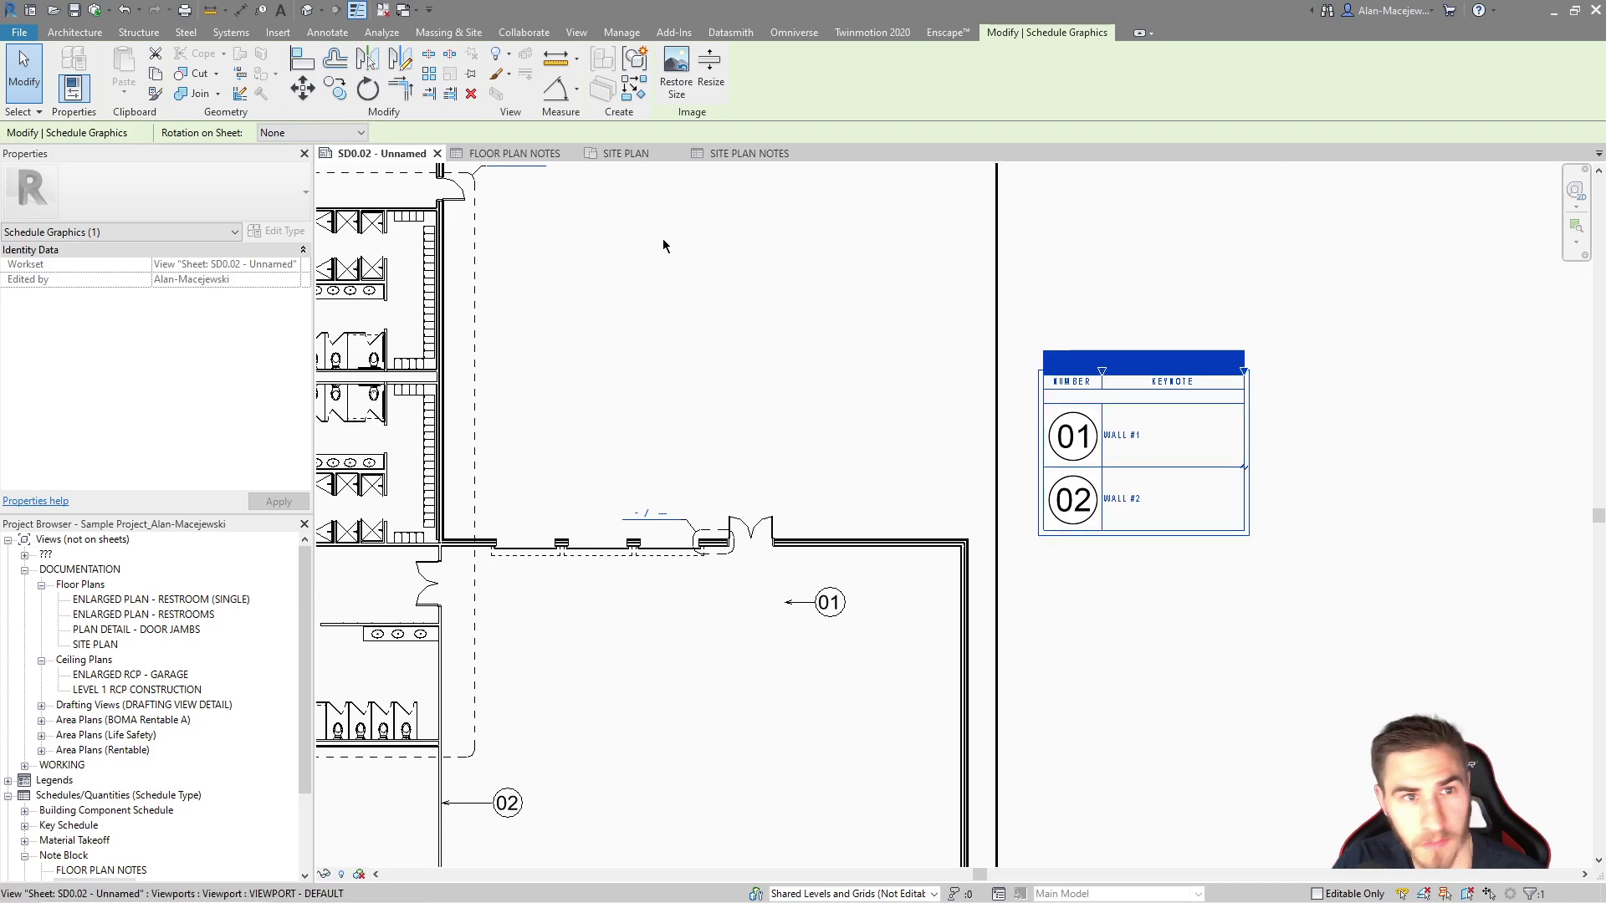
pyautogui.moveTo(1315, 474); pyautogui.dragTo(1268, 512, button='middle')
pyautogui.click(1267, 513)
# Inspect the image quality of the circled 01 and 02 numbers in the floor plan notes schedule up close
pyautogui.scroll(4, 1180, 509)
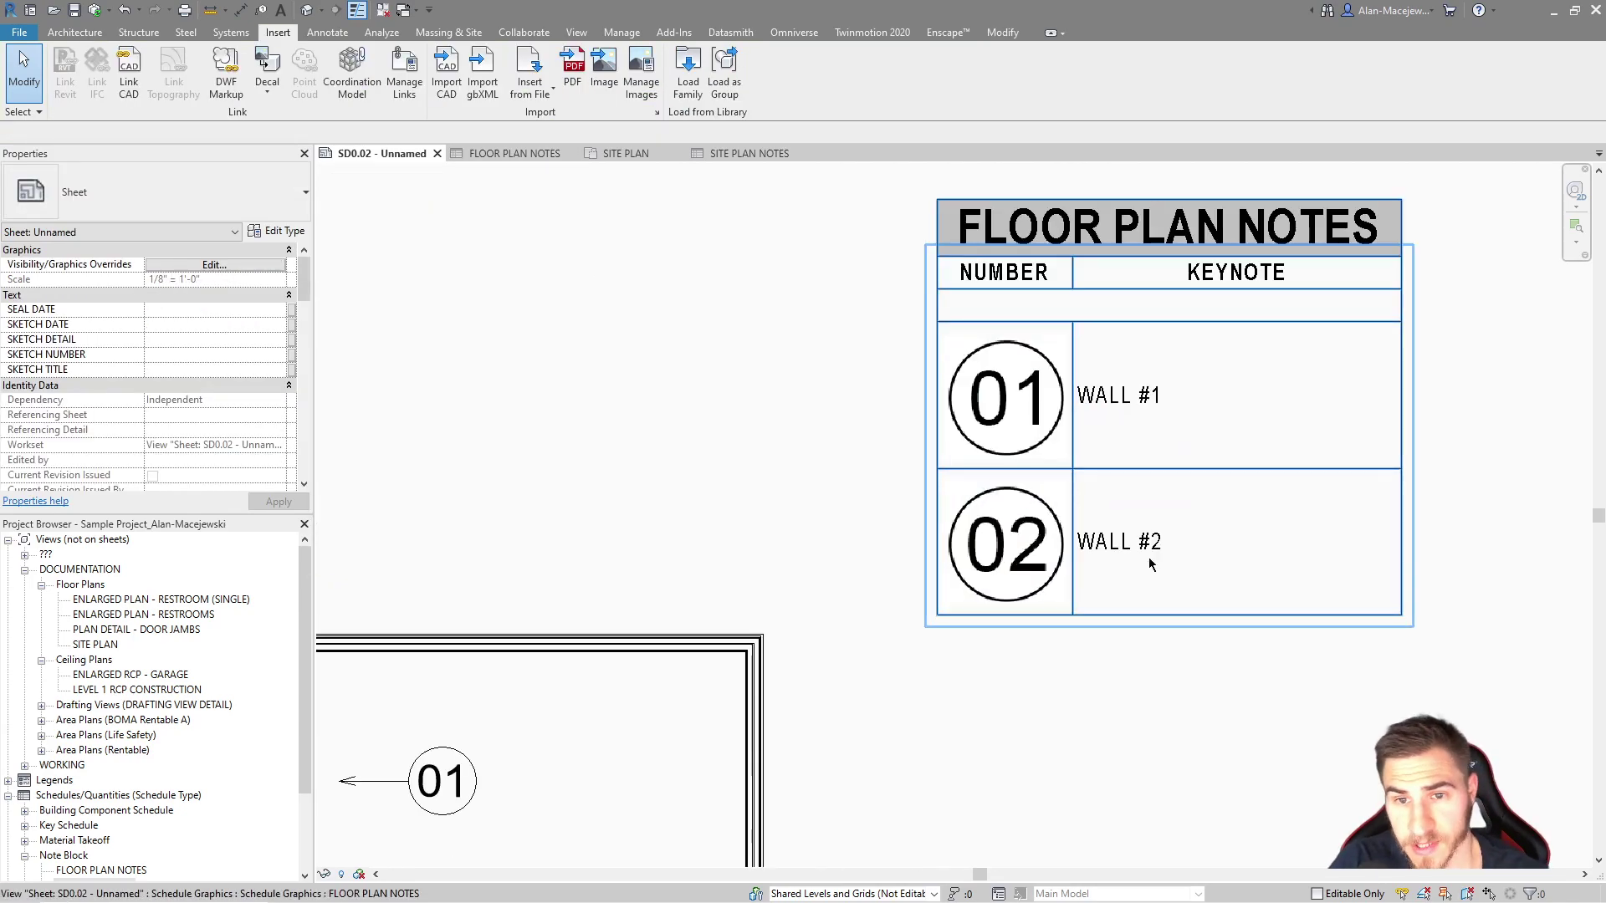
pyautogui.scroll(3, 880, 534)
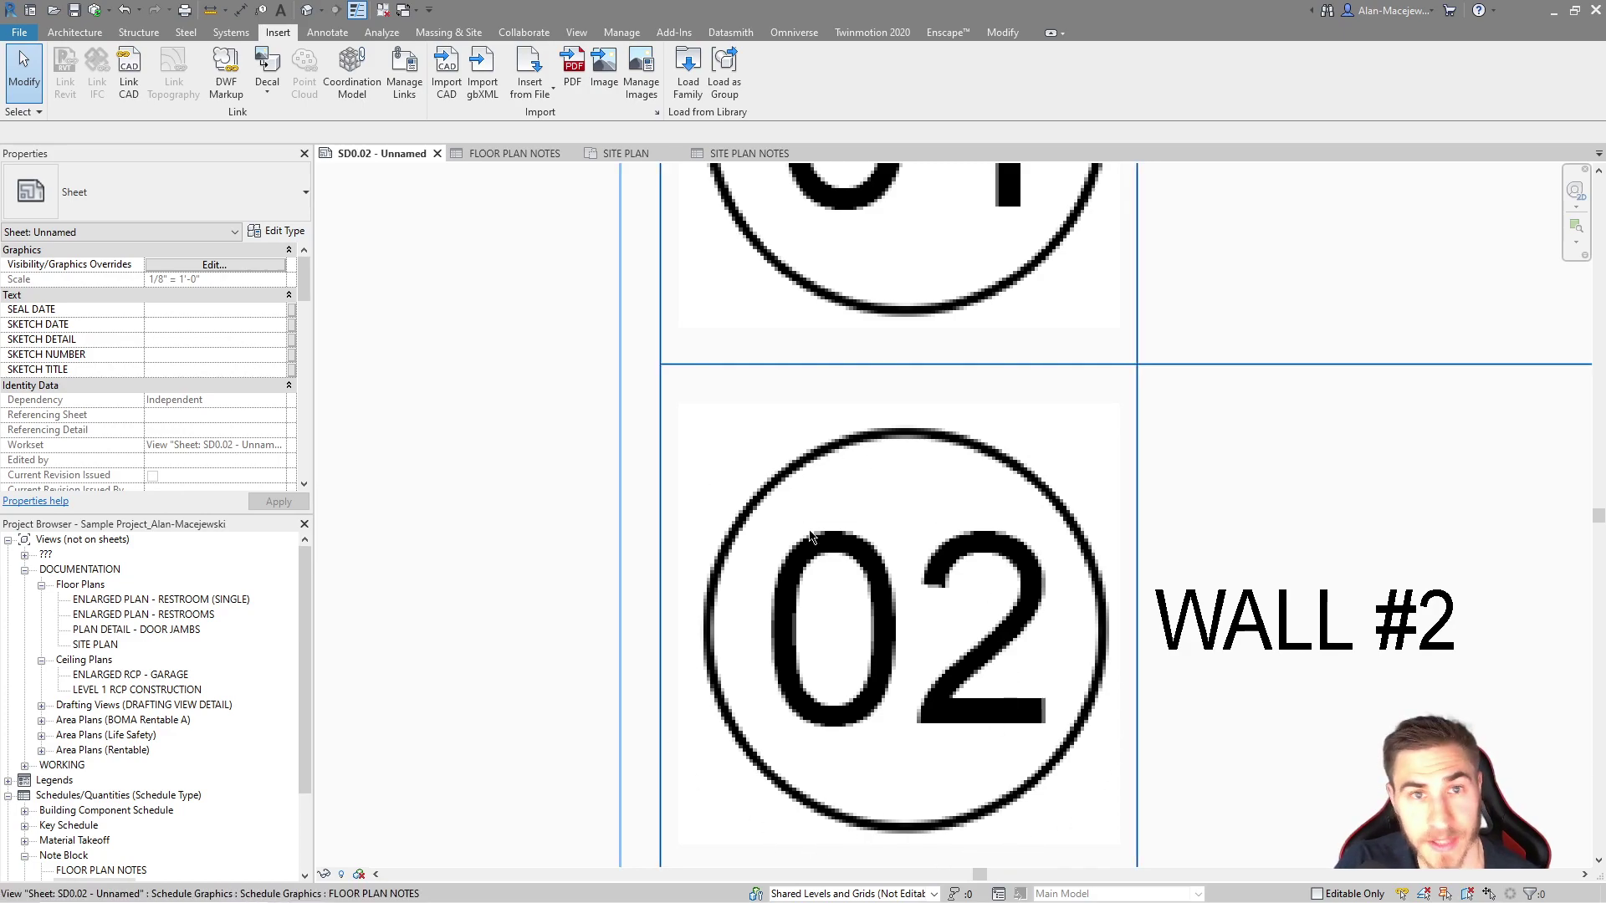
pyautogui.scroll(-2, 889, 667)
pyautogui.scroll(-3, 862, 639)
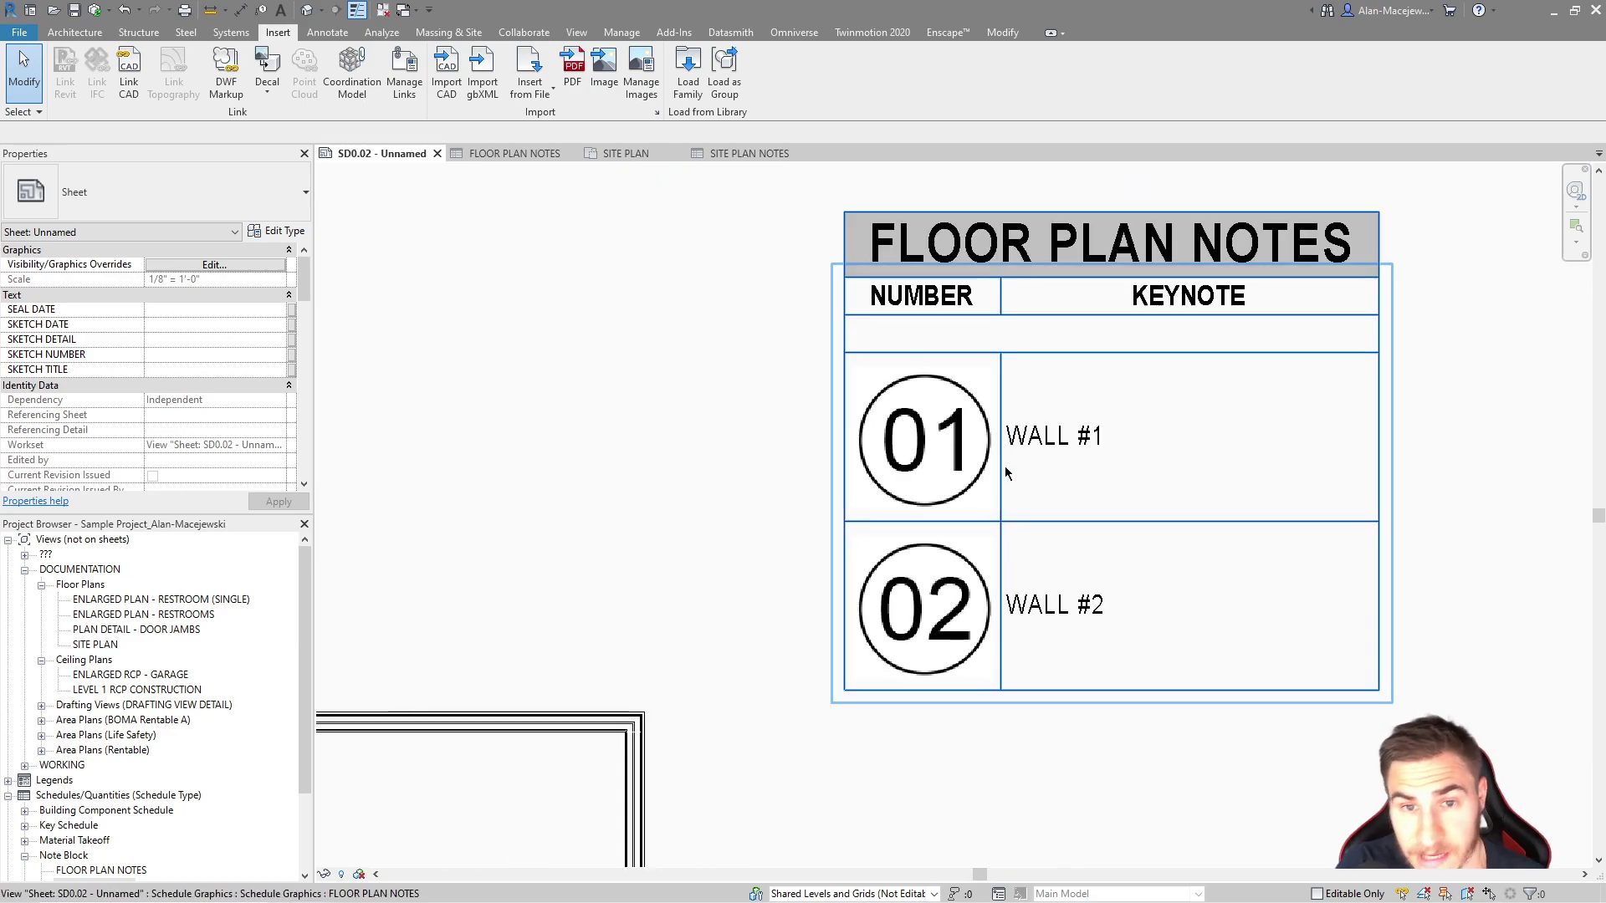
pyautogui.scroll(2, 979, 519)
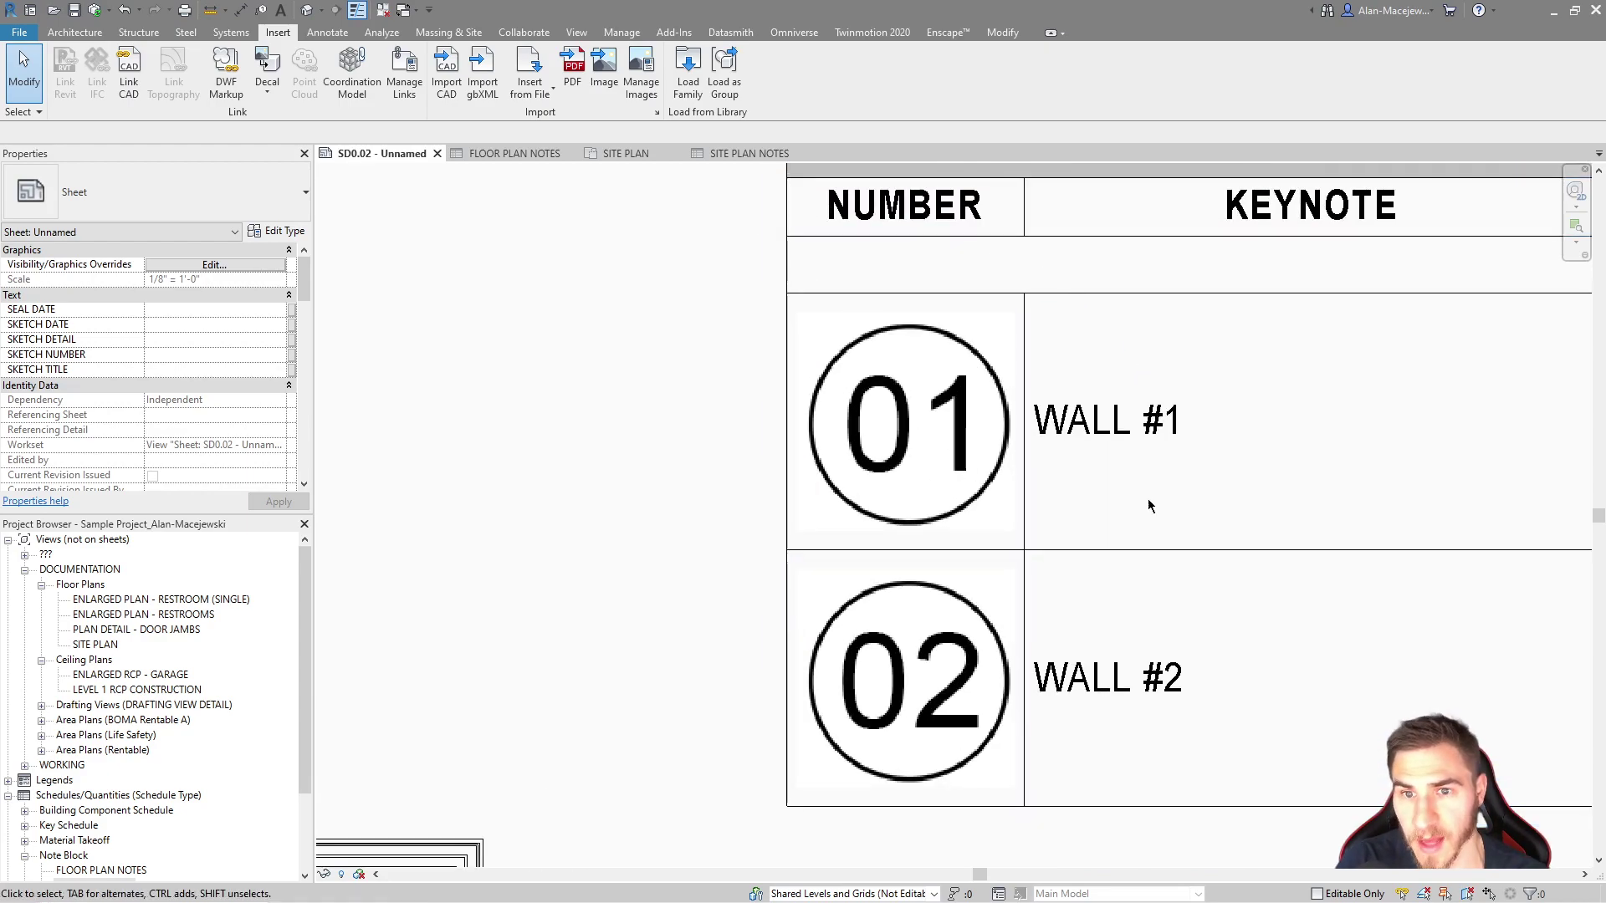
pyautogui.scroll(-2, 1151, 502)
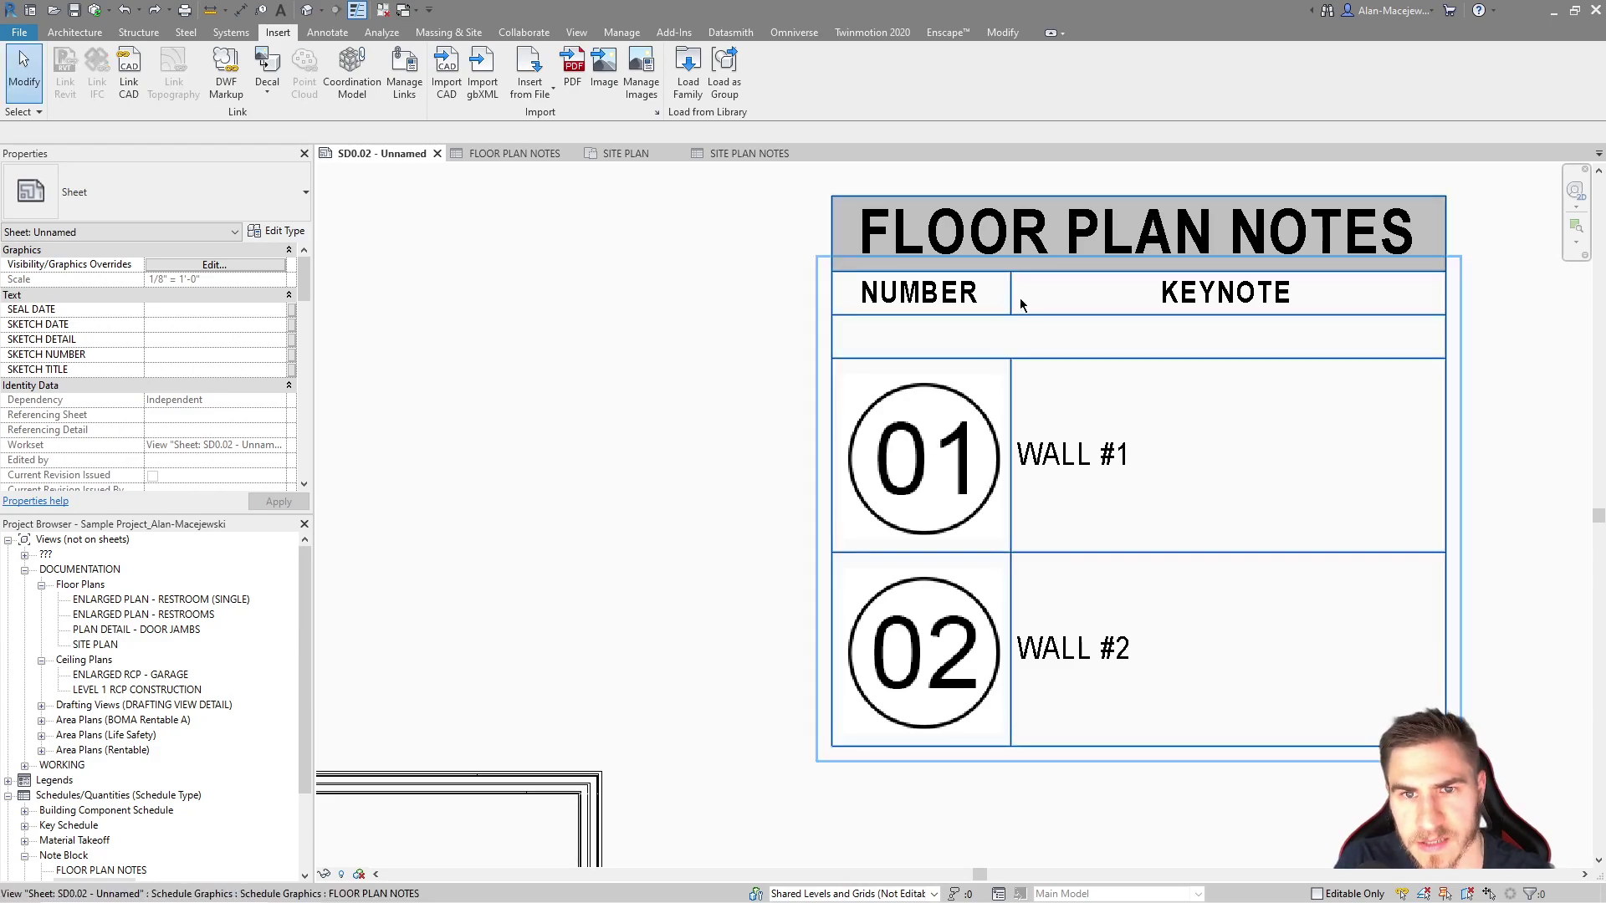
# Narrow the NUMBER column of the floor plan notes schedule on the sheet to shrink the circled number images
pyautogui.click(1001, 444)
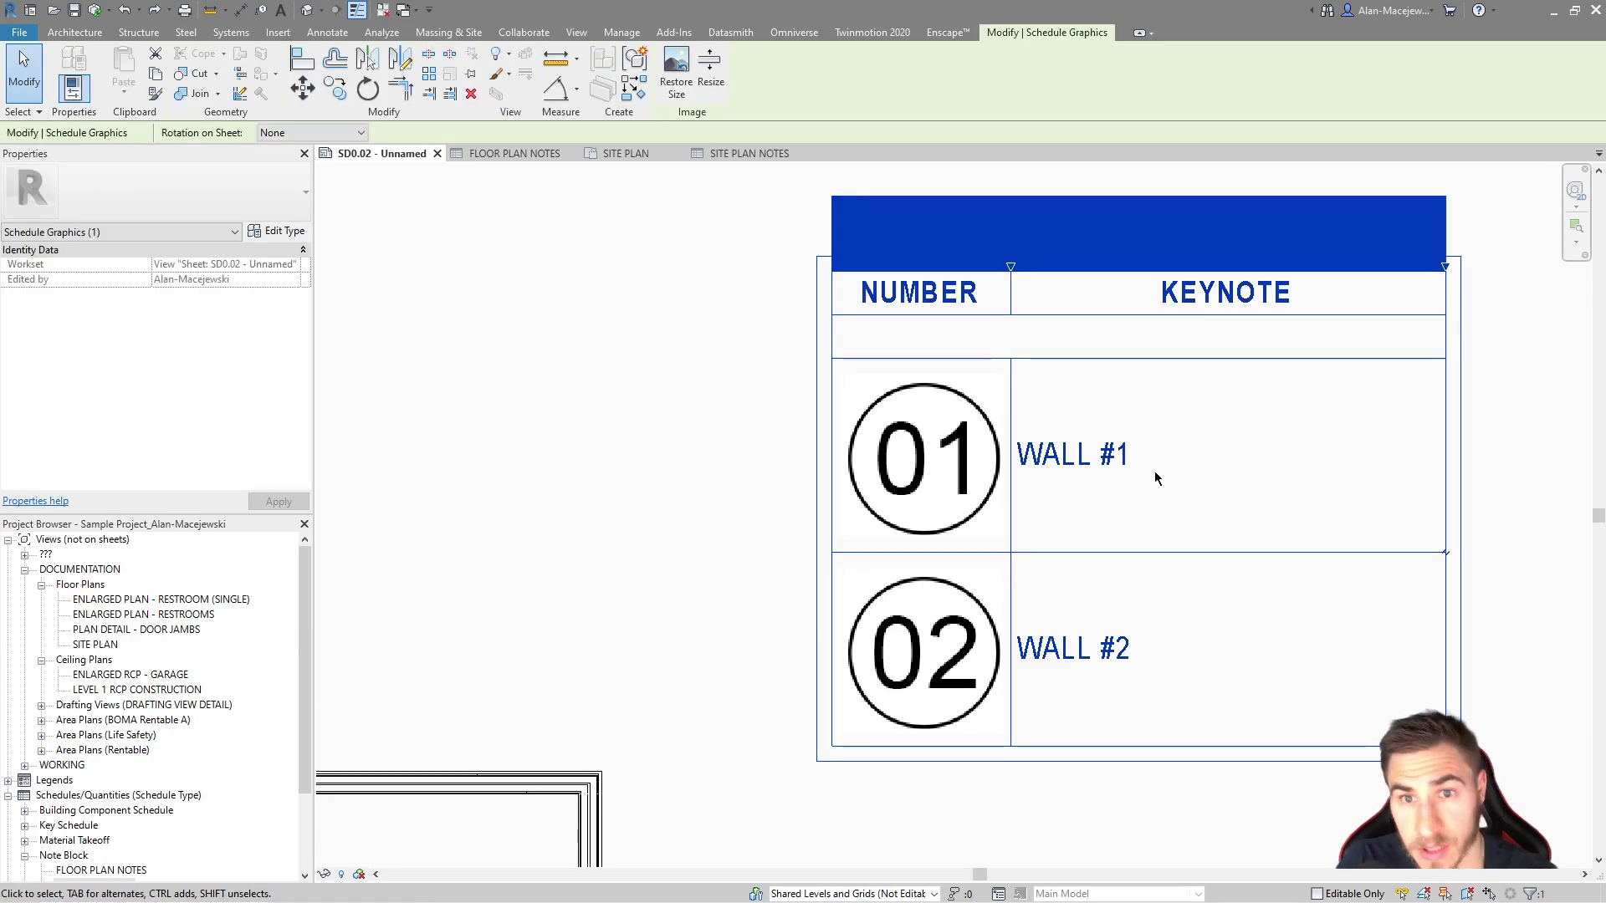
pyautogui.click(1499, 524)
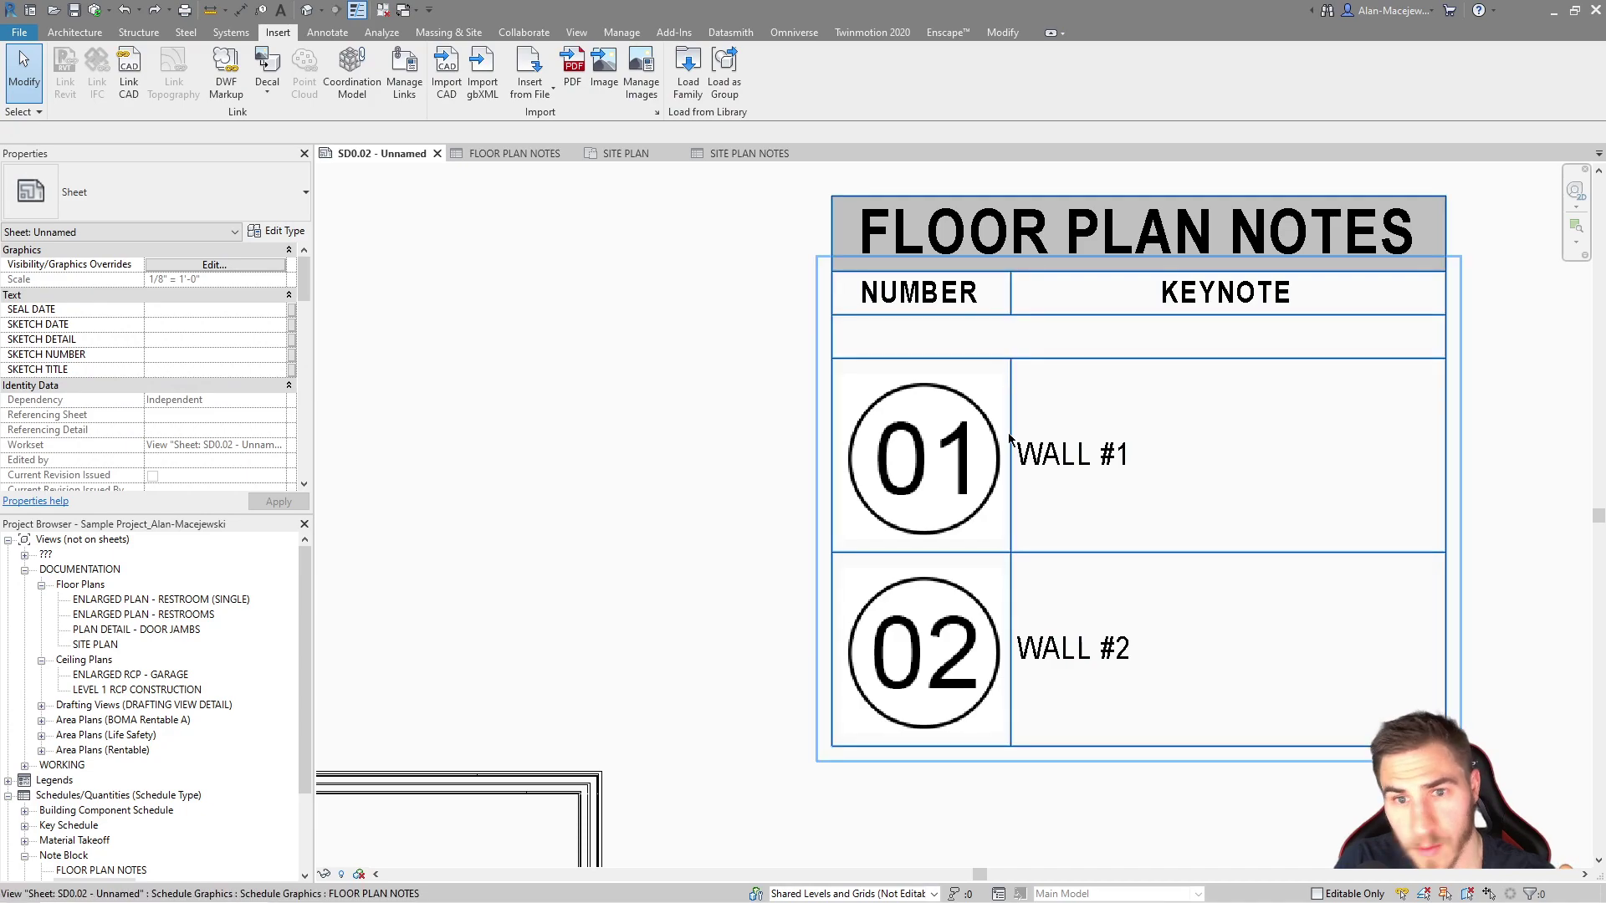
pyautogui.click(1000, 294)
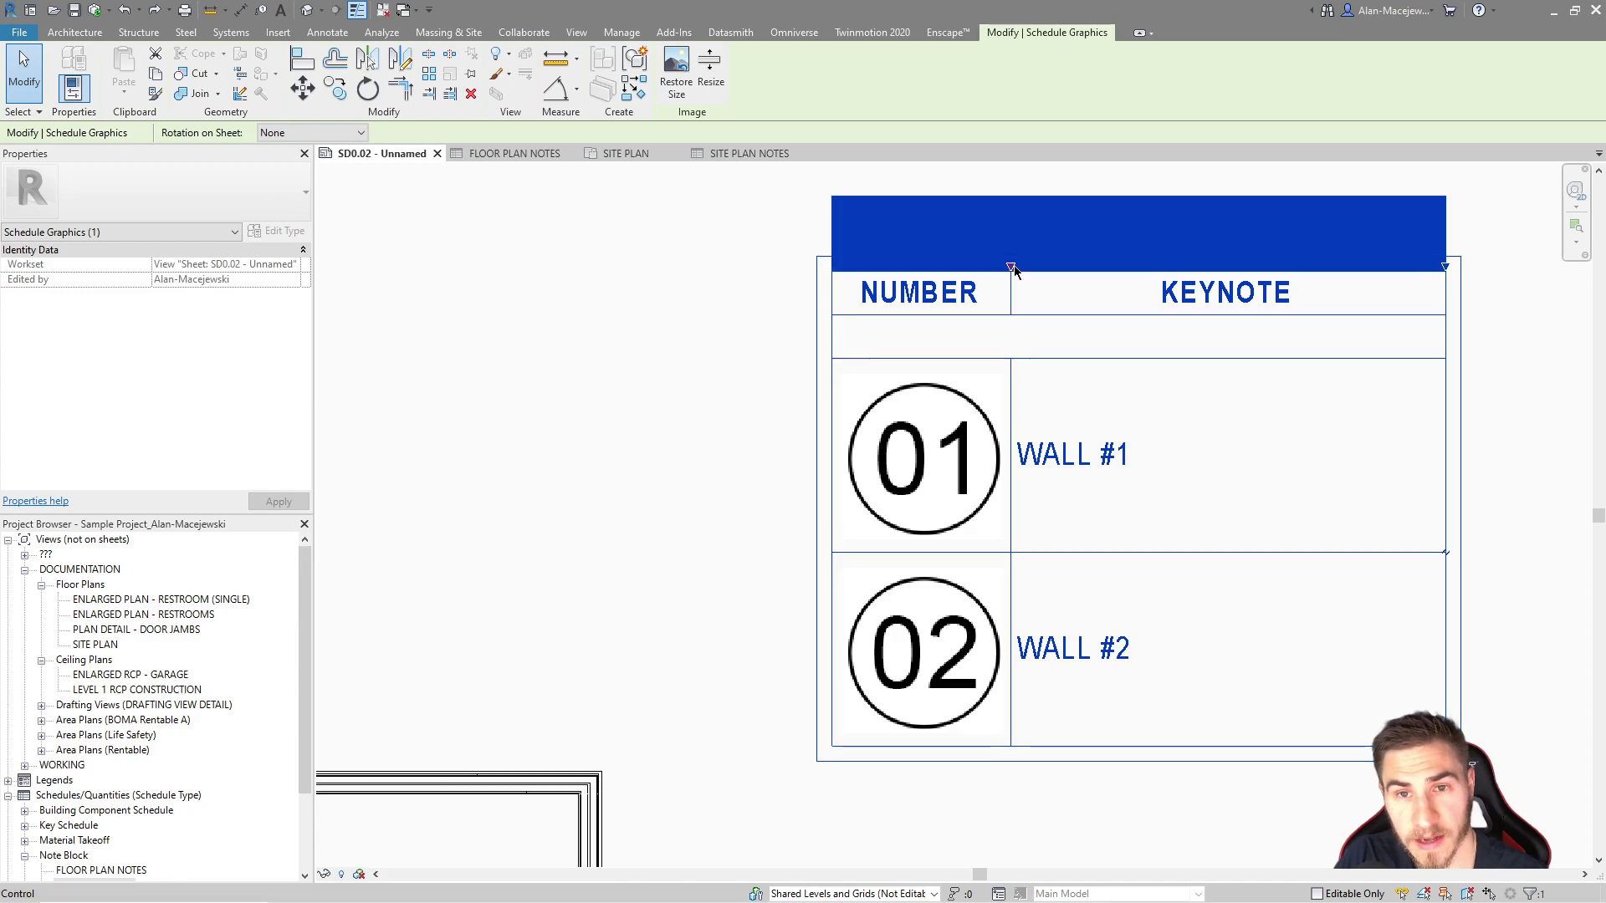
pyautogui.moveTo(1011, 264); pyautogui.dragTo(968, 276)
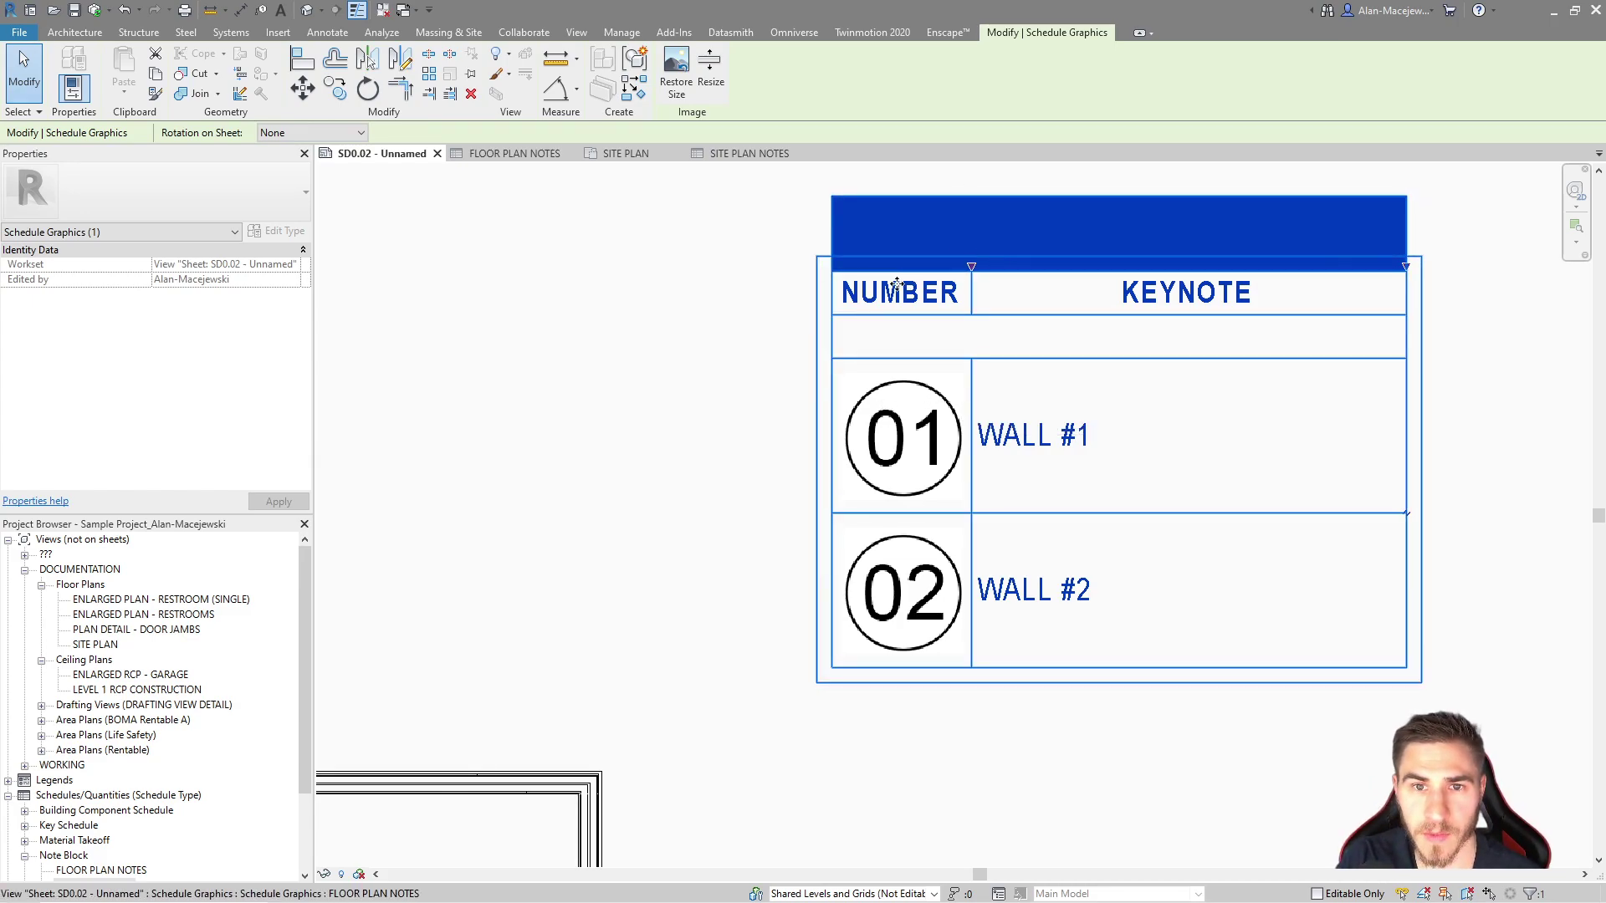
pyautogui.moveTo(973, 268)
pyautogui.mouseDown()
pyautogui.moveTo(946, 267)
pyautogui.moveTo(969, 266)
pyautogui.mouseUp()
pyautogui.scroll(-5, 1255, 407)
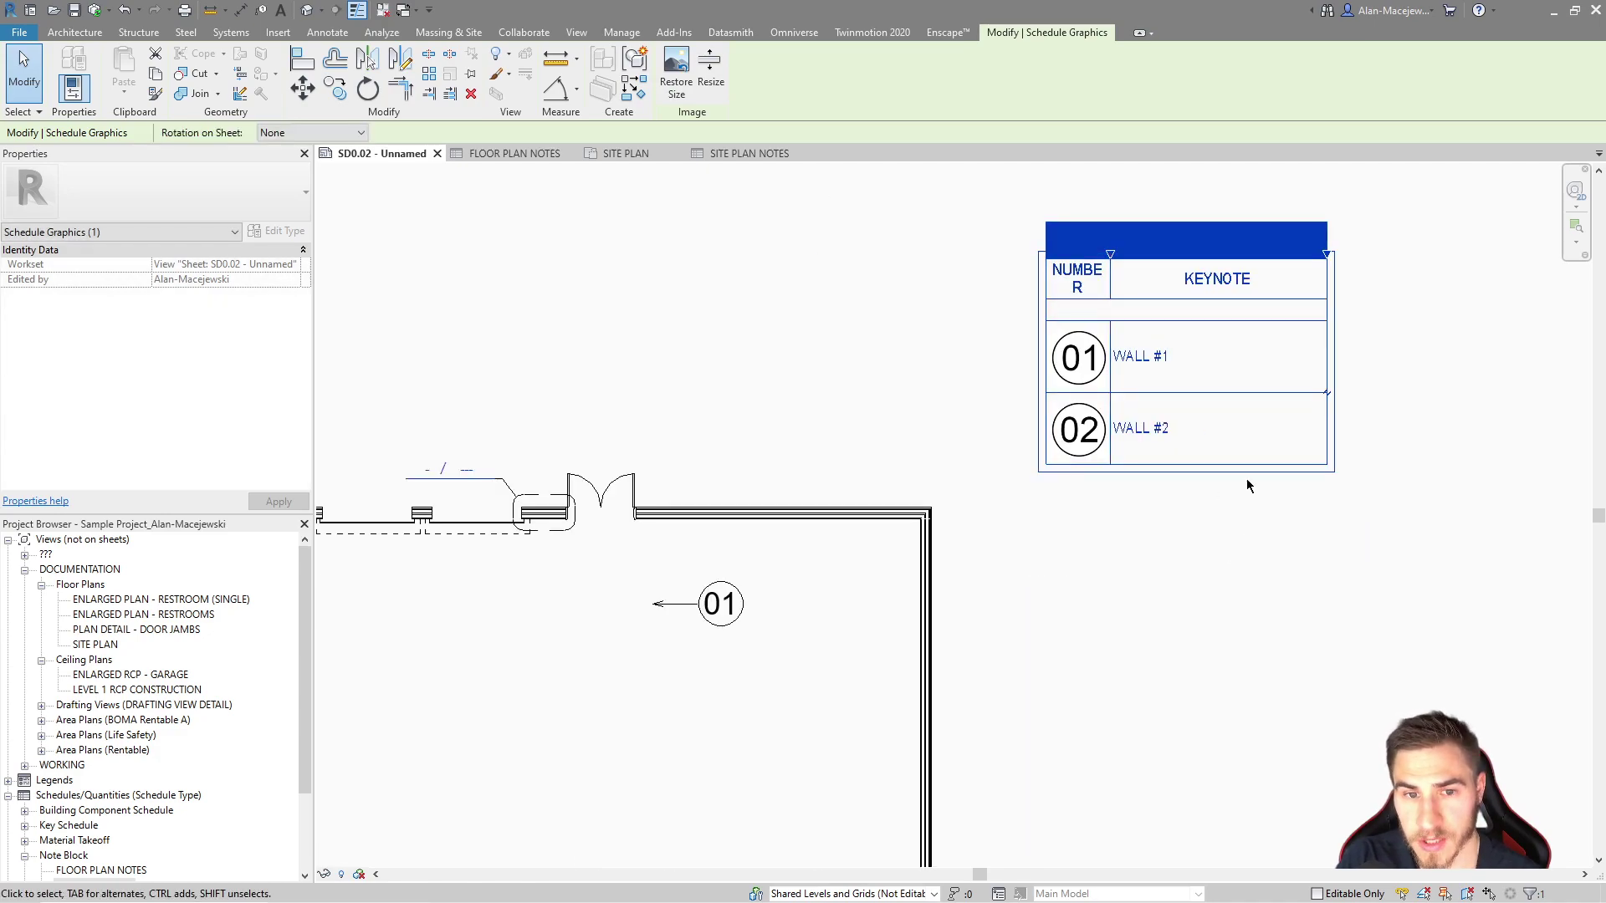
# Move the floor plan notes schedule beside the 01 keynote tag and narrow its NUMBER column further to shrink the circles below the tag's size
pyautogui.moveTo(1170, 386); pyautogui.dragTo(1010, 558)
pyautogui.scroll(4, 1011, 558)
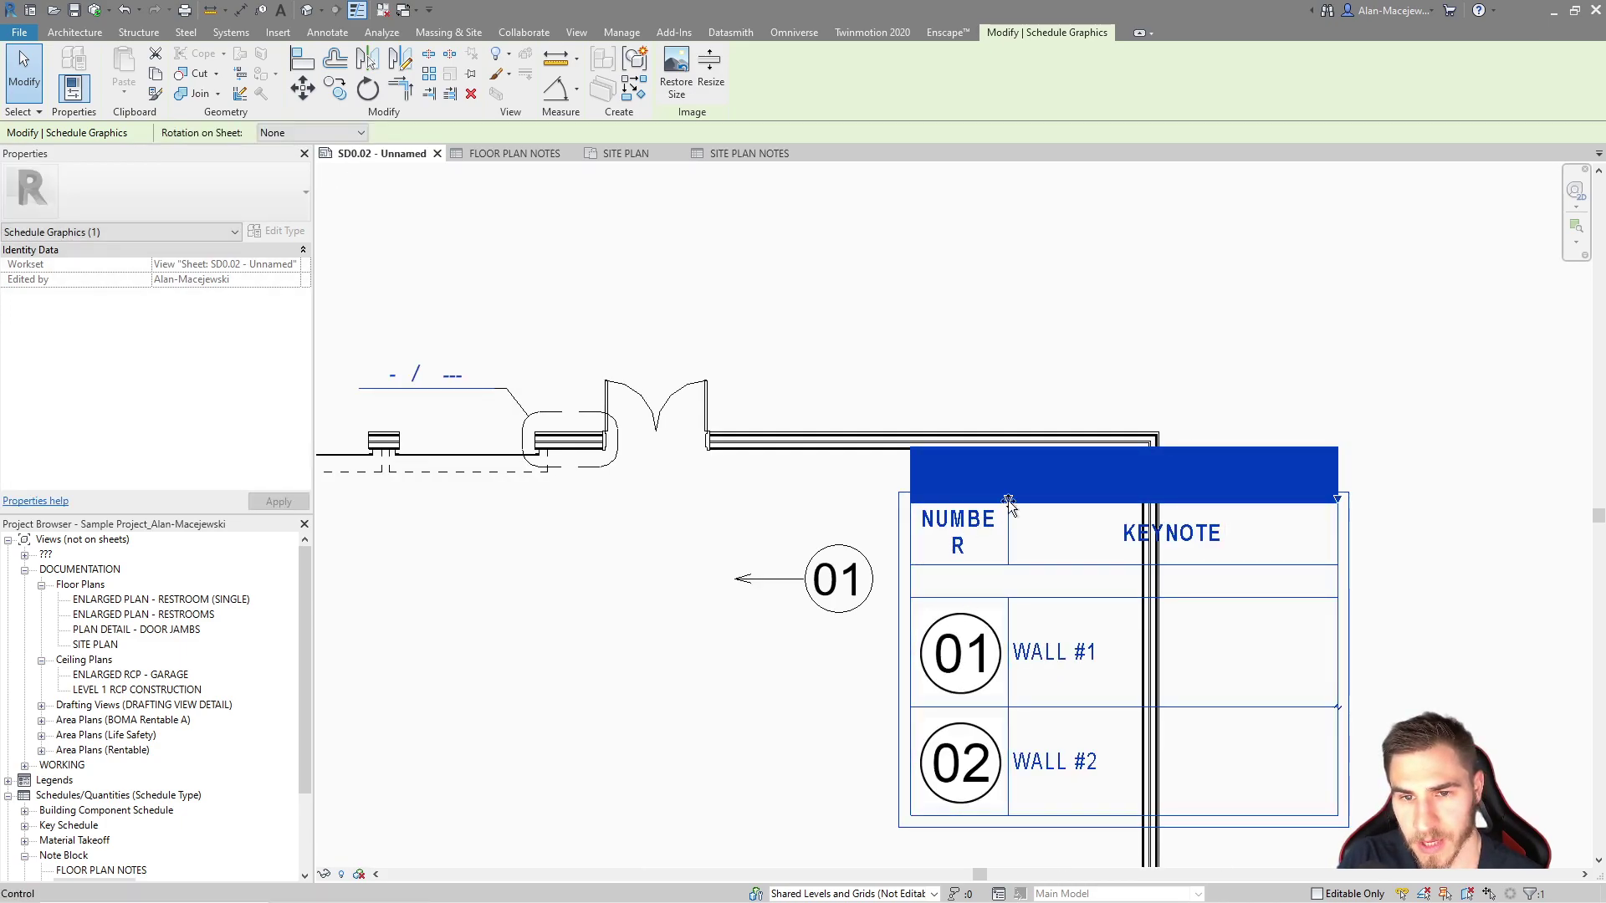
pyautogui.moveTo(1008, 500); pyautogui.dragTo(969, 507)
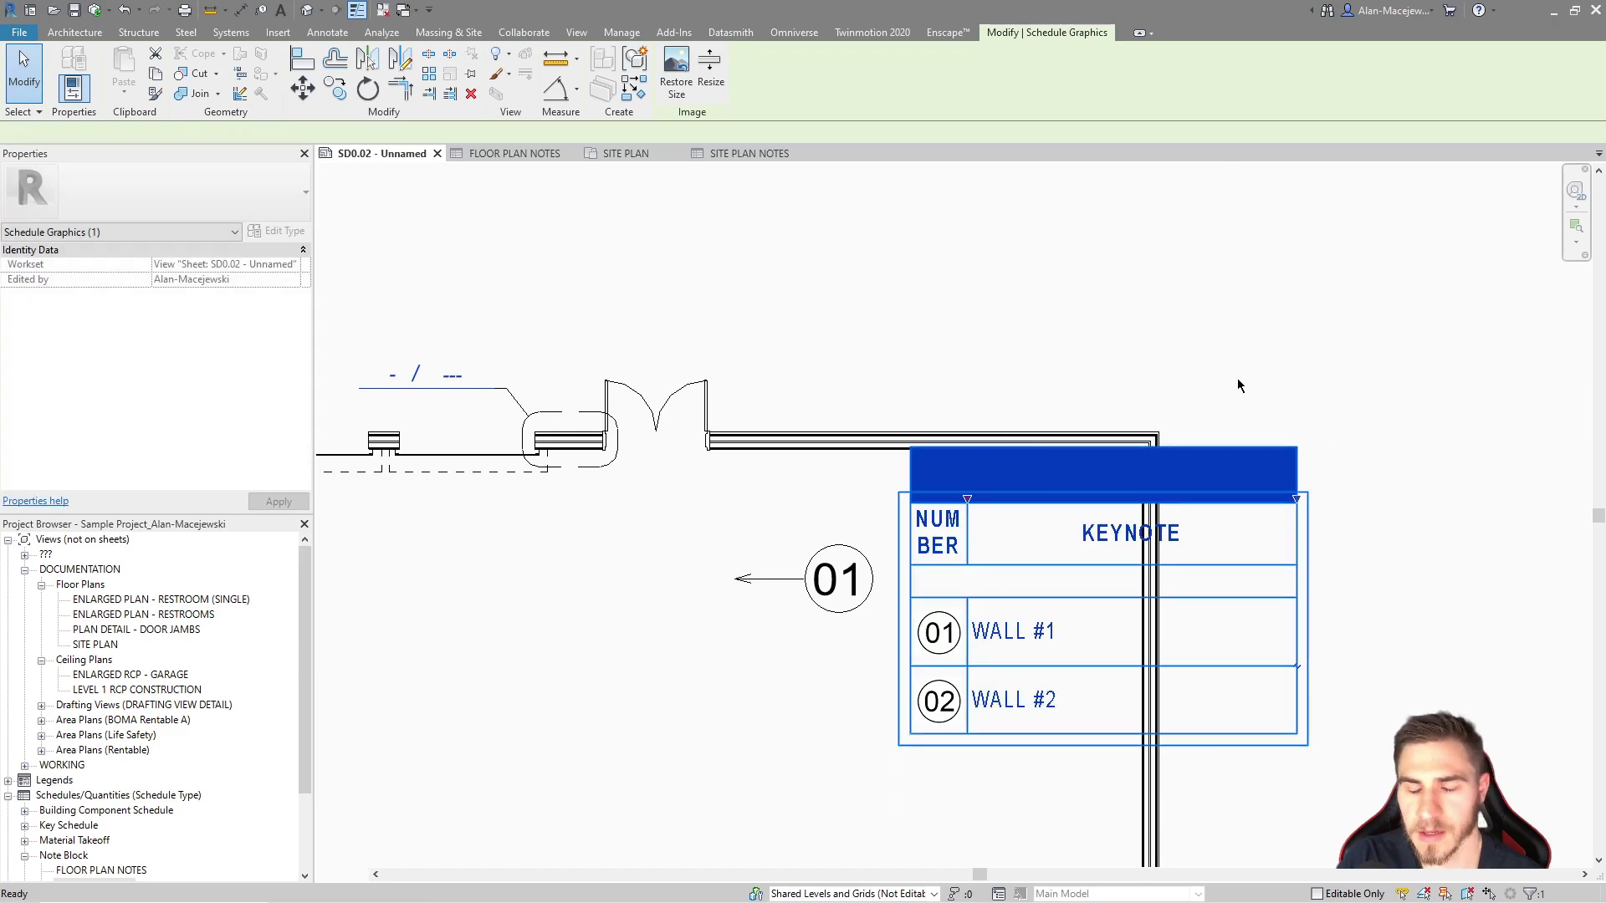
# Rename the NUMBER column header of the floor plan notes schedule as # and return to sheet SD0.02
pyautogui.doubleClick(1007, 469)
pyautogui.click(332, 219)
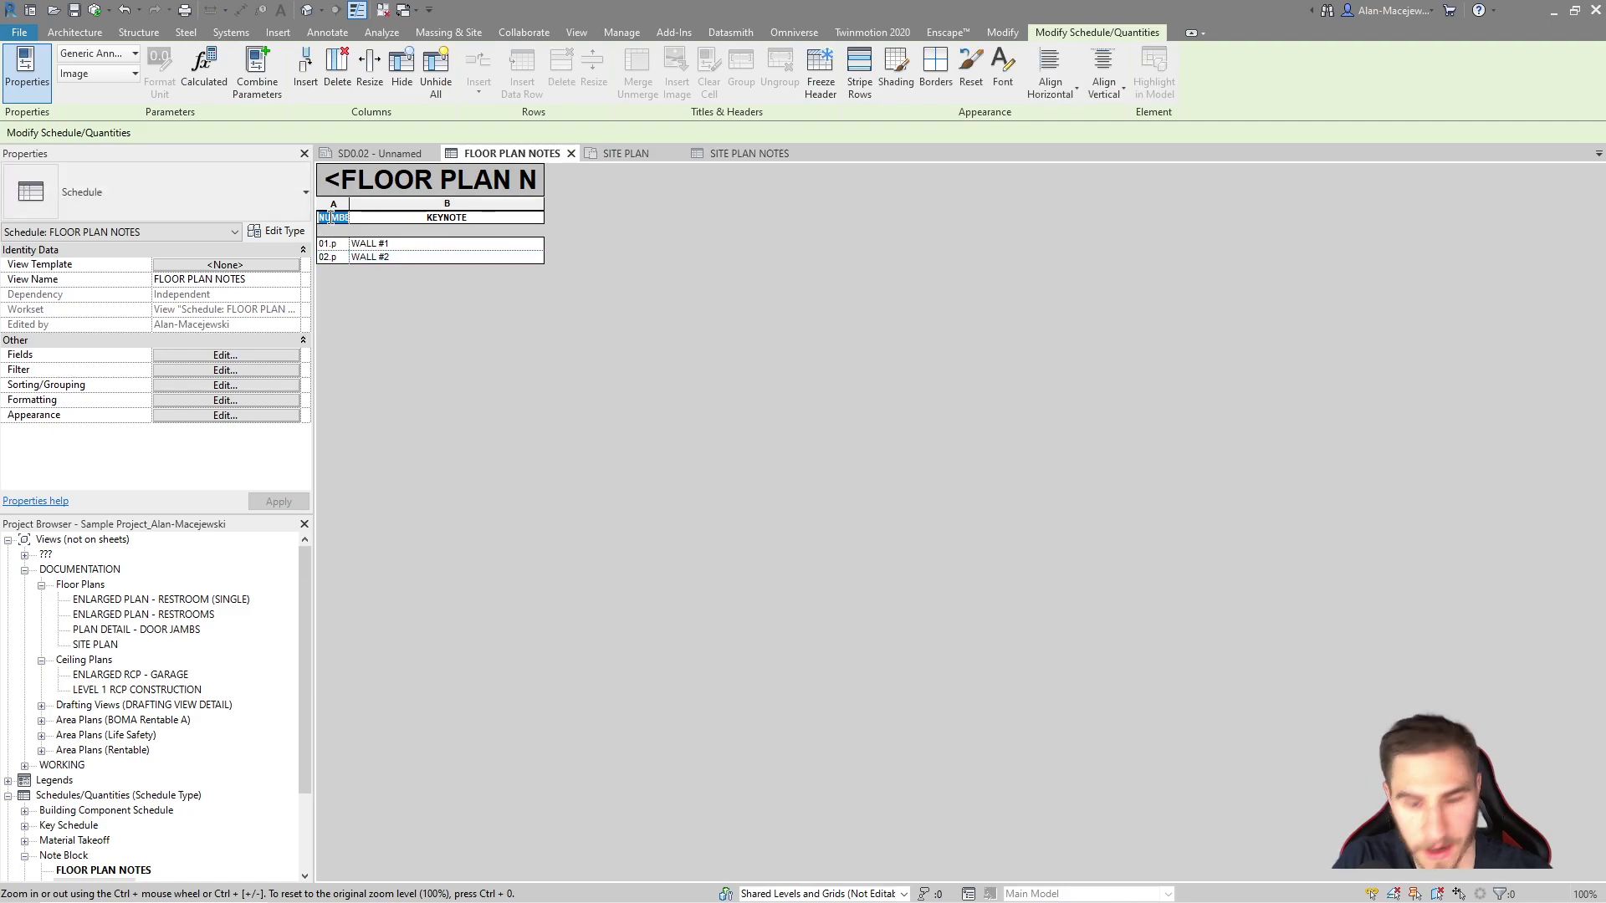
pyautogui.write('#')
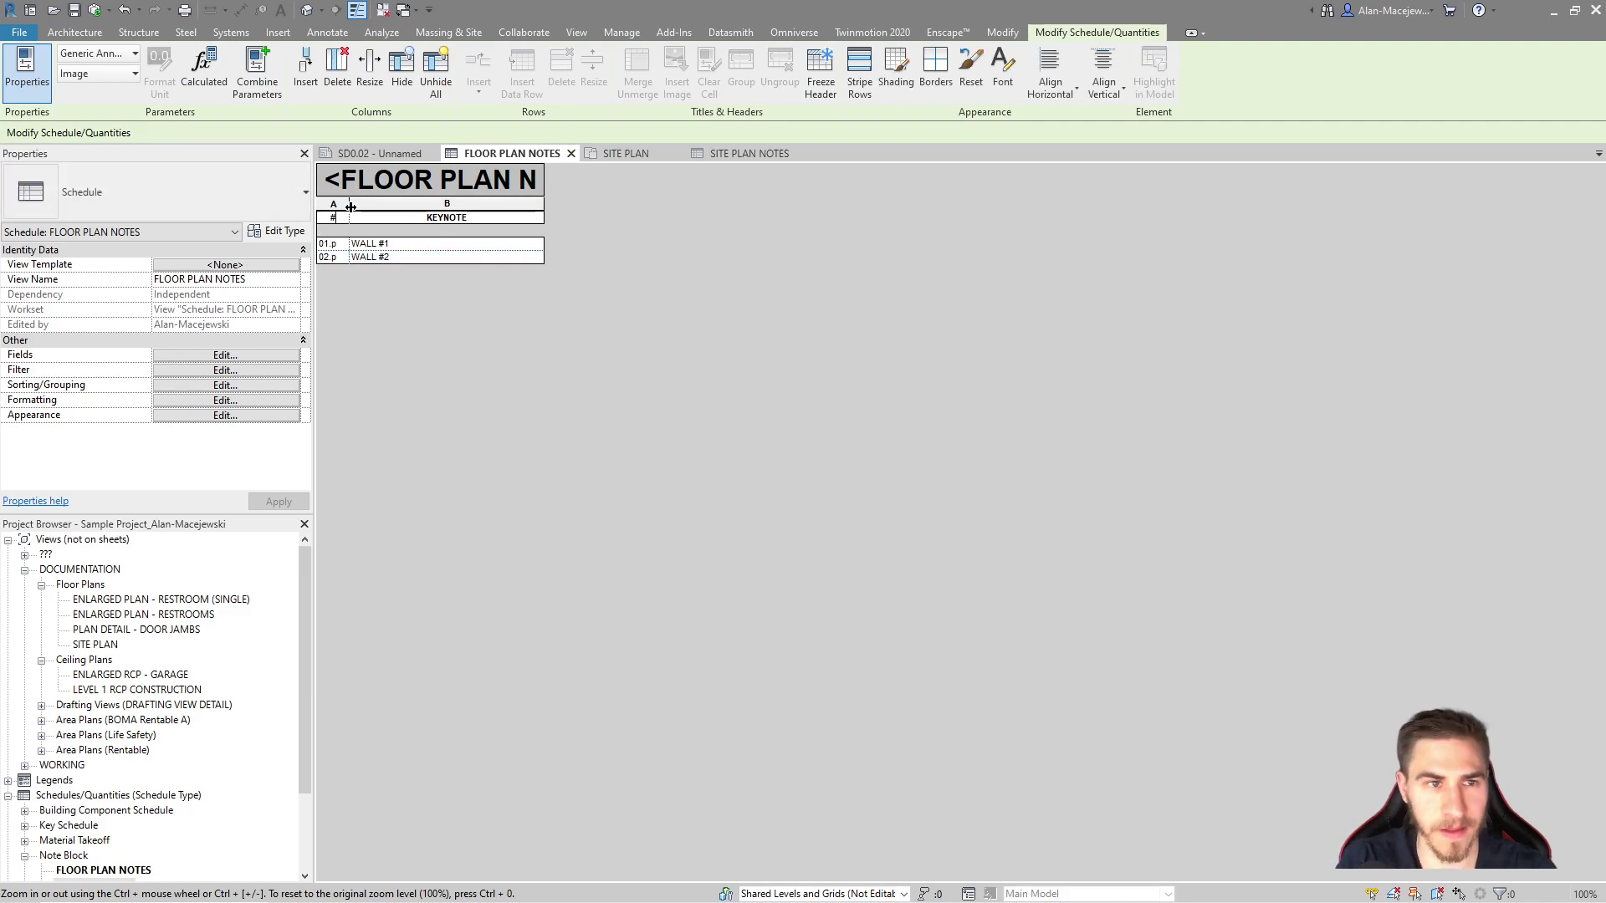
pyautogui.click(595, 381)
pyautogui.hotkey('ctrl', 'Tab')
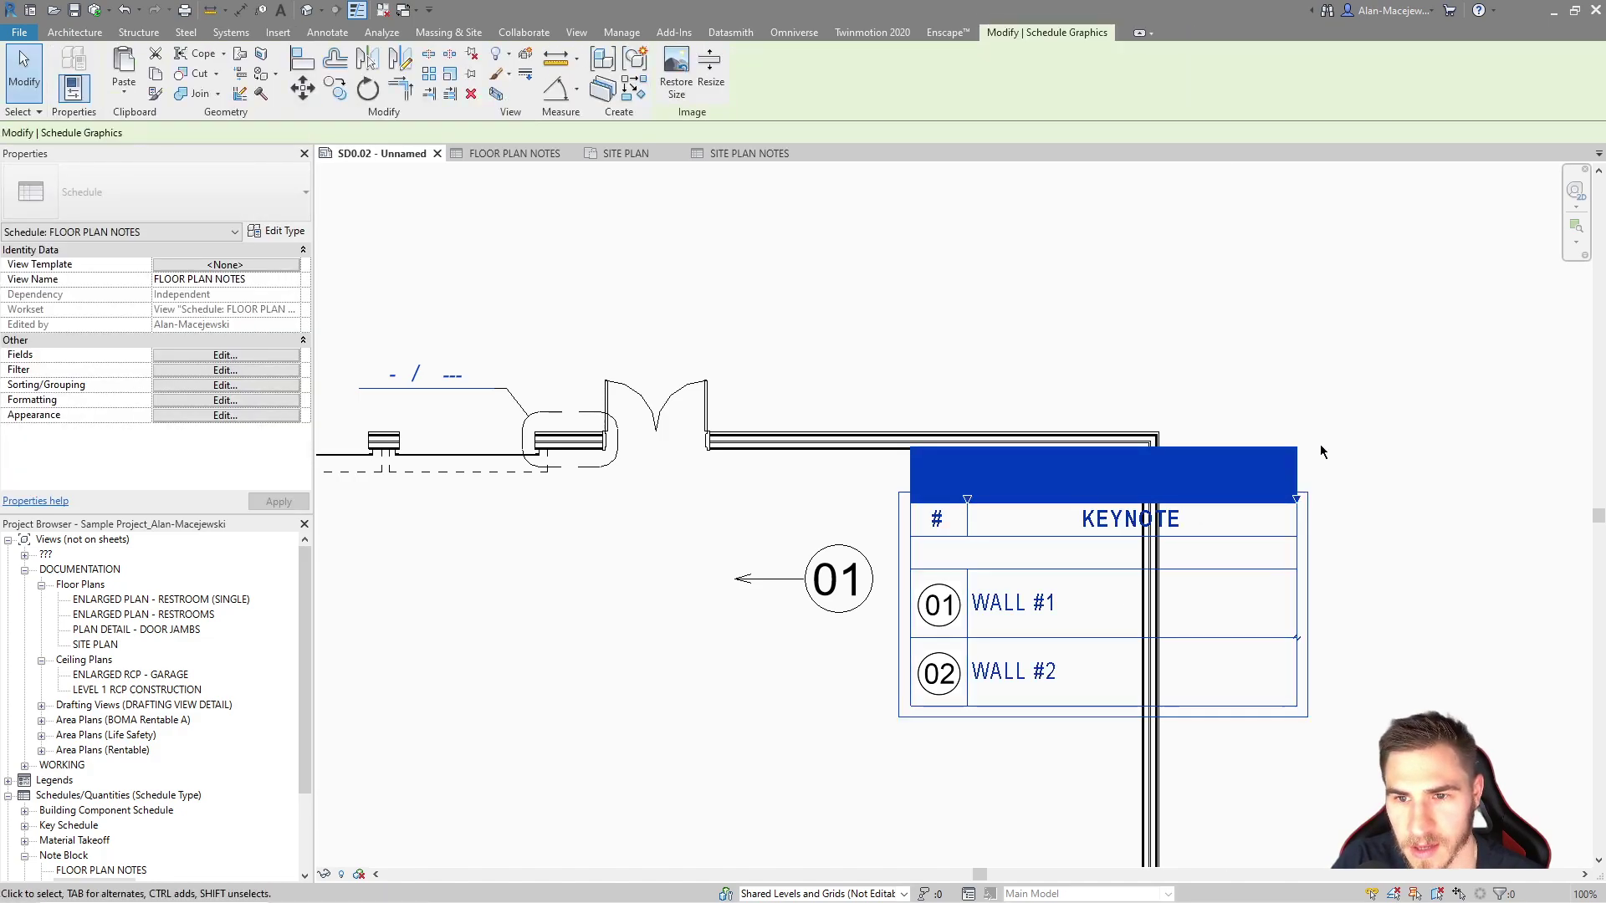
# Move the floor plan notes schedule off the plan into the empty area above and to the right, and widen its KEYNOTE column
pyautogui.click(1247, 504)
pyautogui.moveTo(1229, 600); pyautogui.dragTo(1257, 309)
pyautogui.moveTo(1257, 309); pyautogui.dragTo(1150, 474, button='middle')
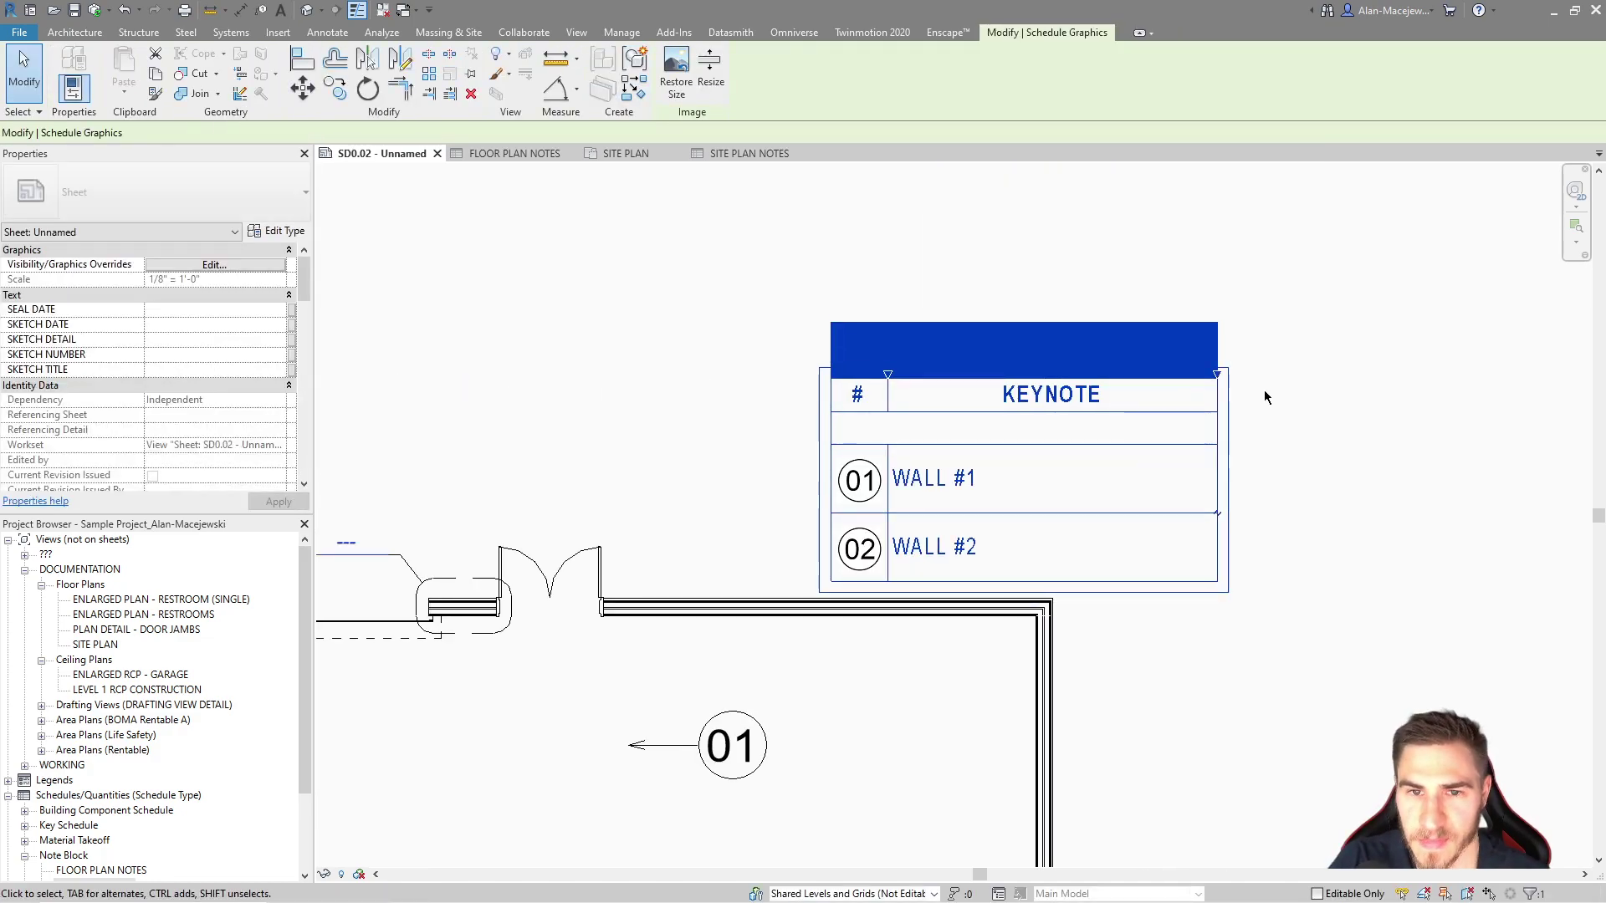
pyautogui.moveTo(904, 458); pyautogui.dragTo(1170, 469)
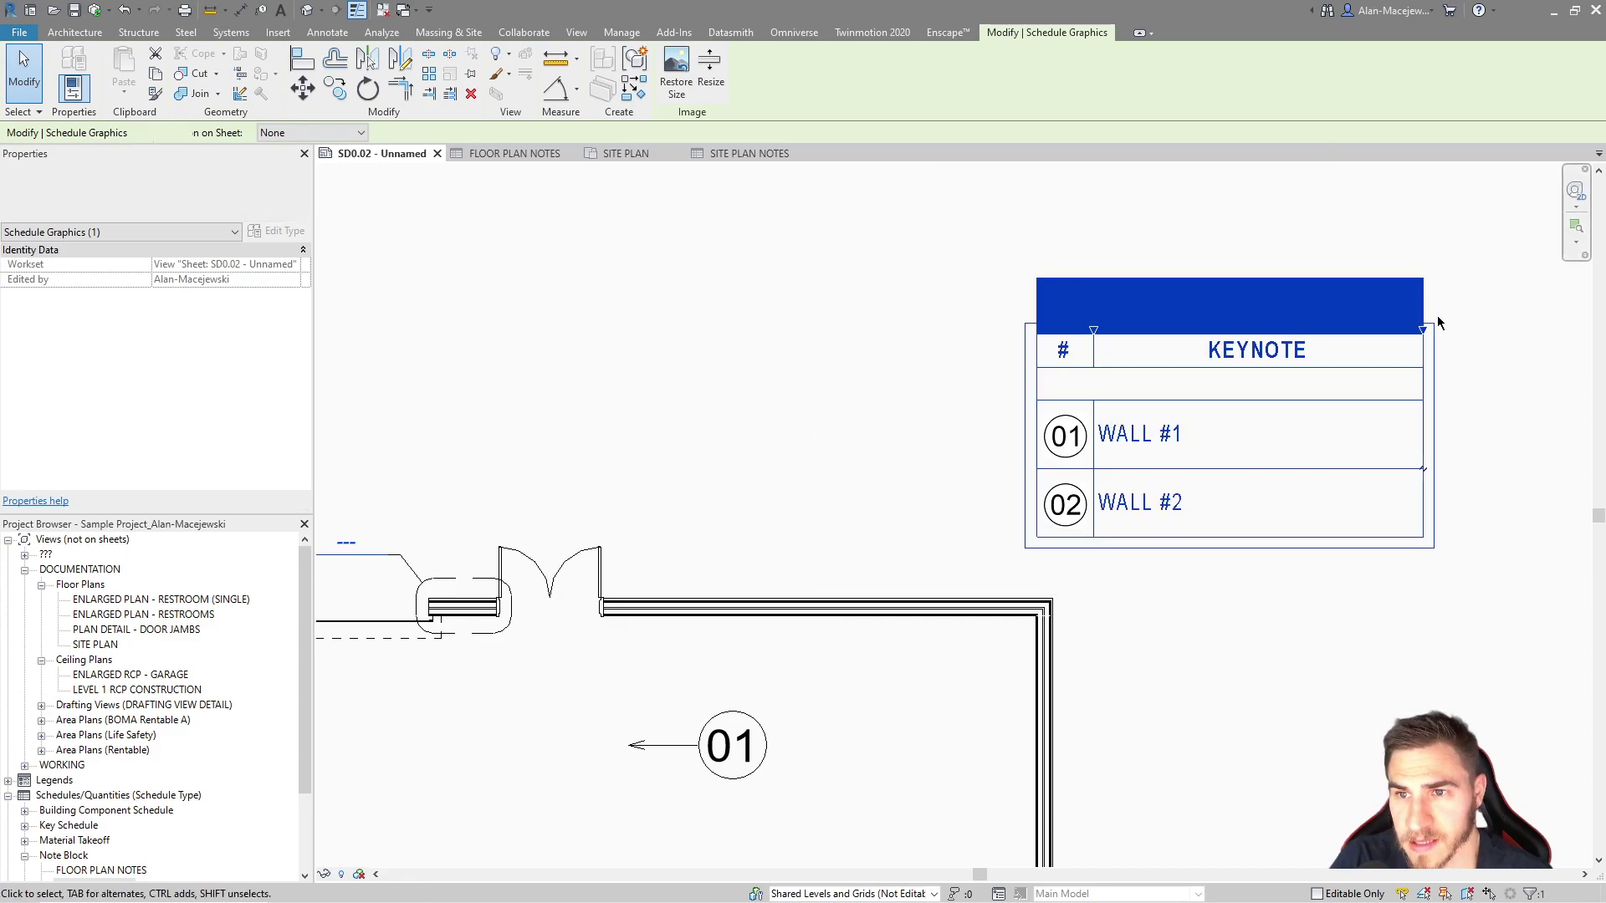
pyautogui.moveTo(1434, 323); pyautogui.dragTo(1594, 324)
pyautogui.moveTo(1397, 468); pyautogui.dragTo(1277, 427, button='middle')
pyautogui.click(866, 384)
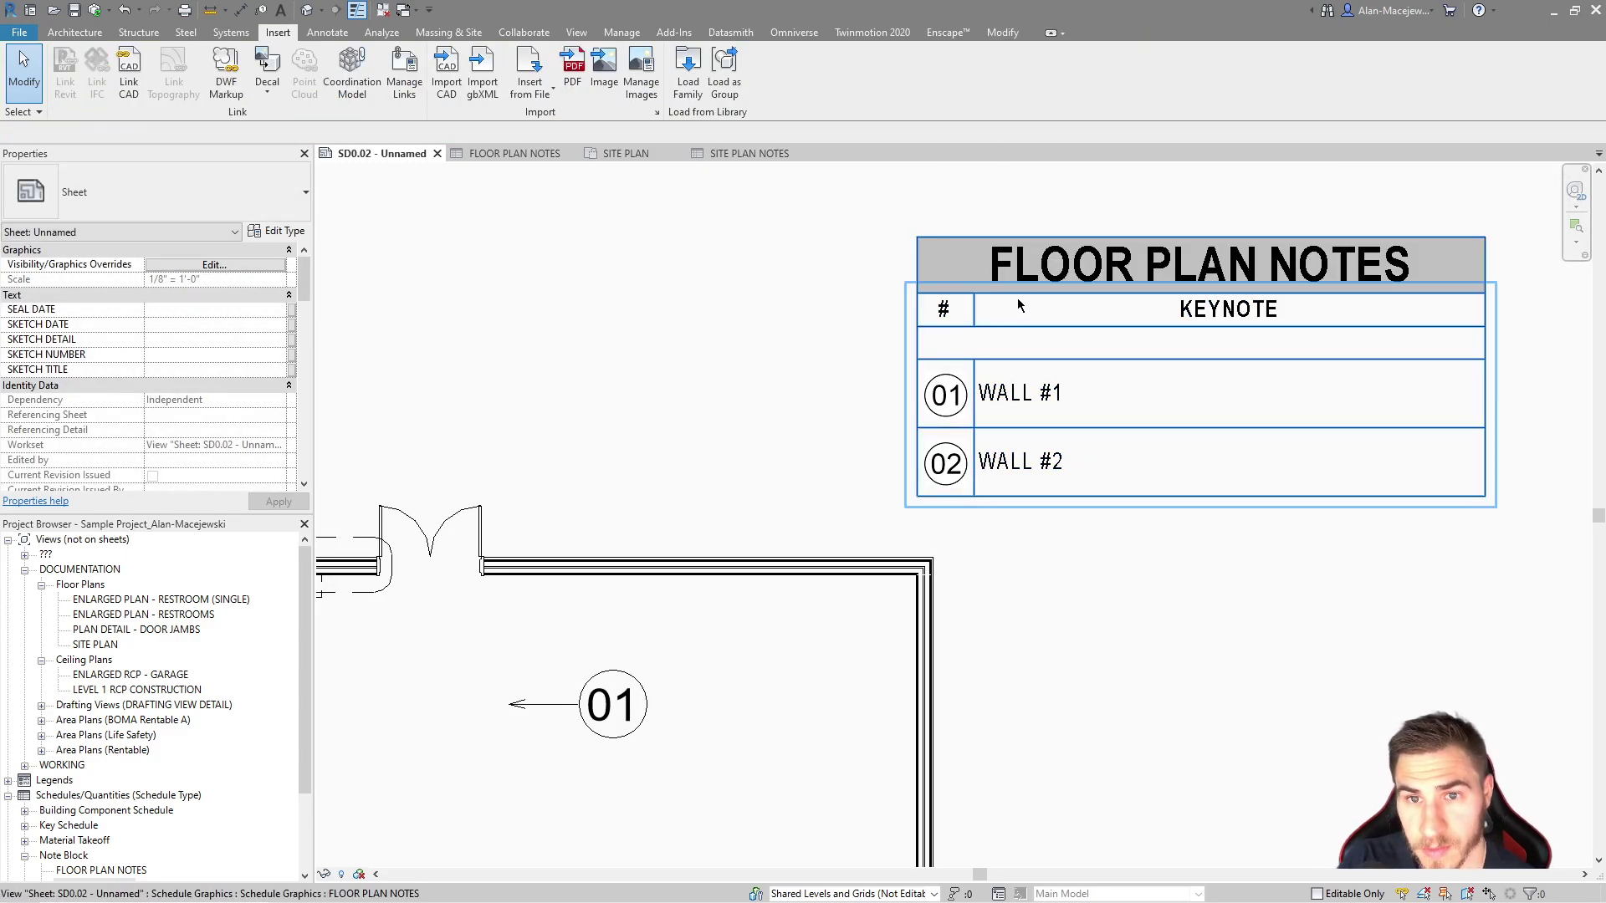
# Try placing the widened floor plan notes schedule beside the 01 keynote tag for a size comparison, and undo the move
pyautogui.scroll(-1, 1018, 303)
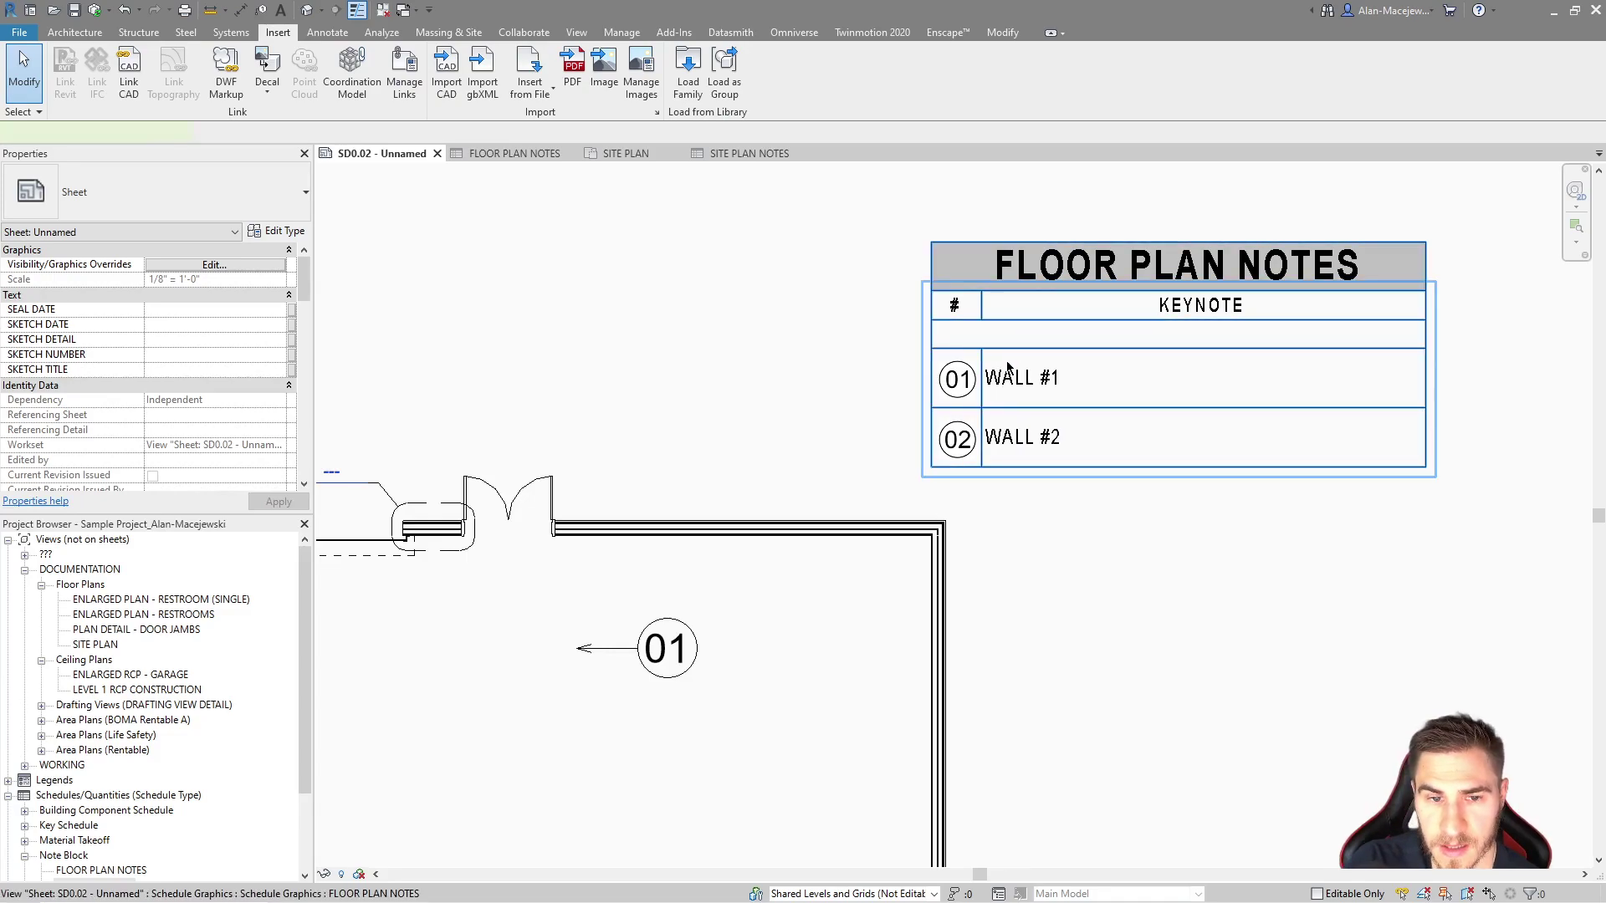
pyautogui.moveTo(1052, 289); pyautogui.dragTo(826, 585)
pyautogui.click(1041, 420)
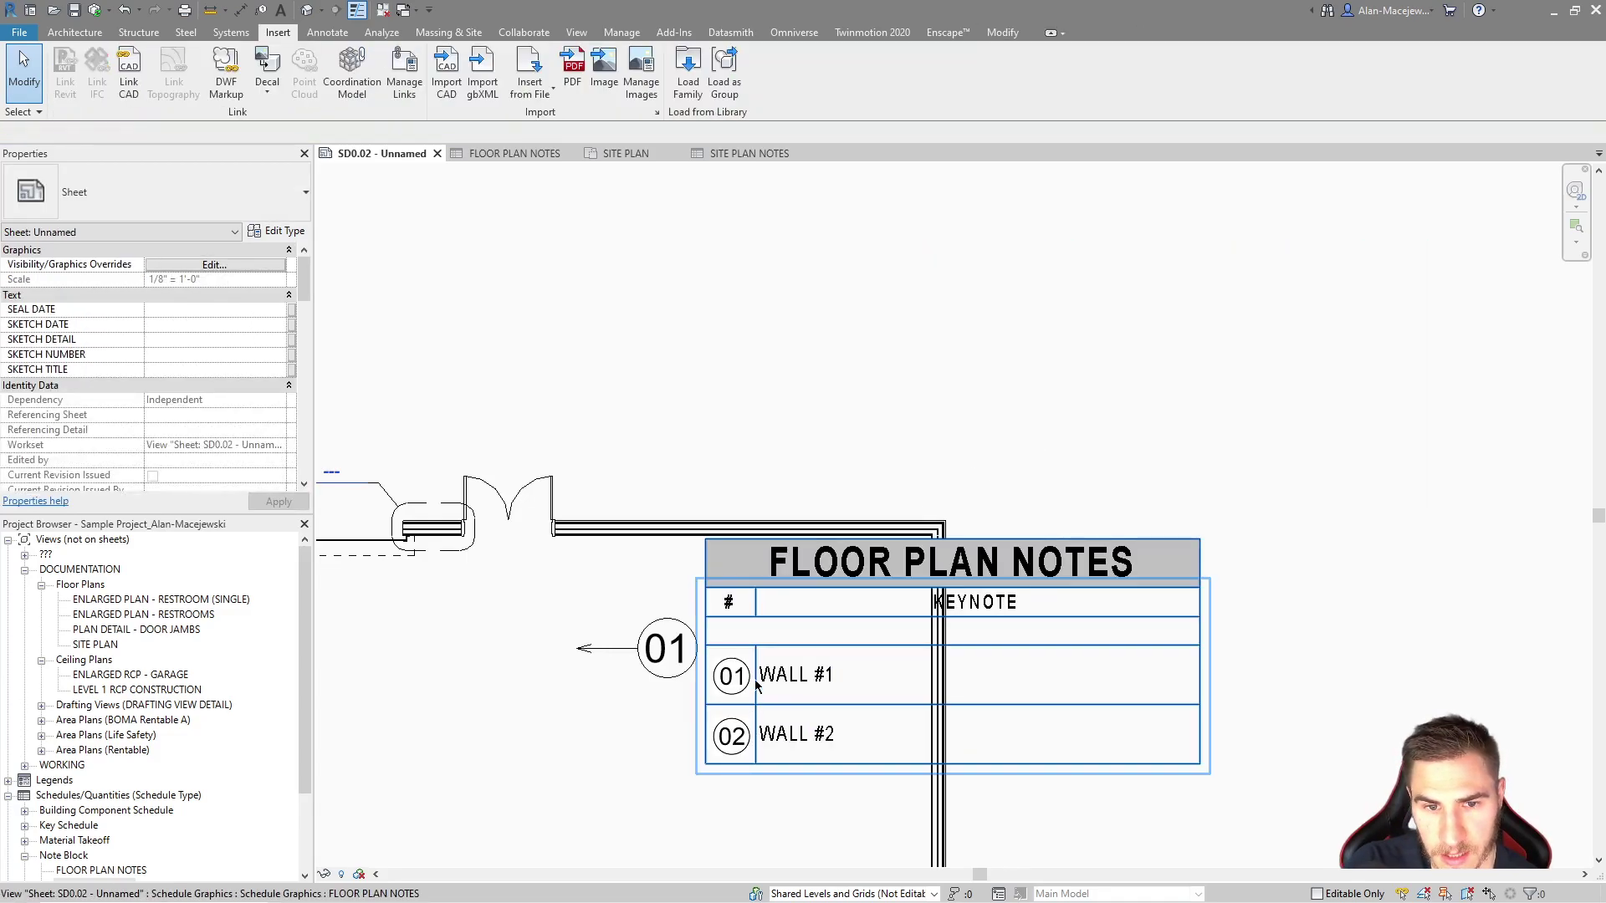
pyautogui.hotkey('ctrl', 'z')
pyautogui.scroll(-3, 1042, 427)
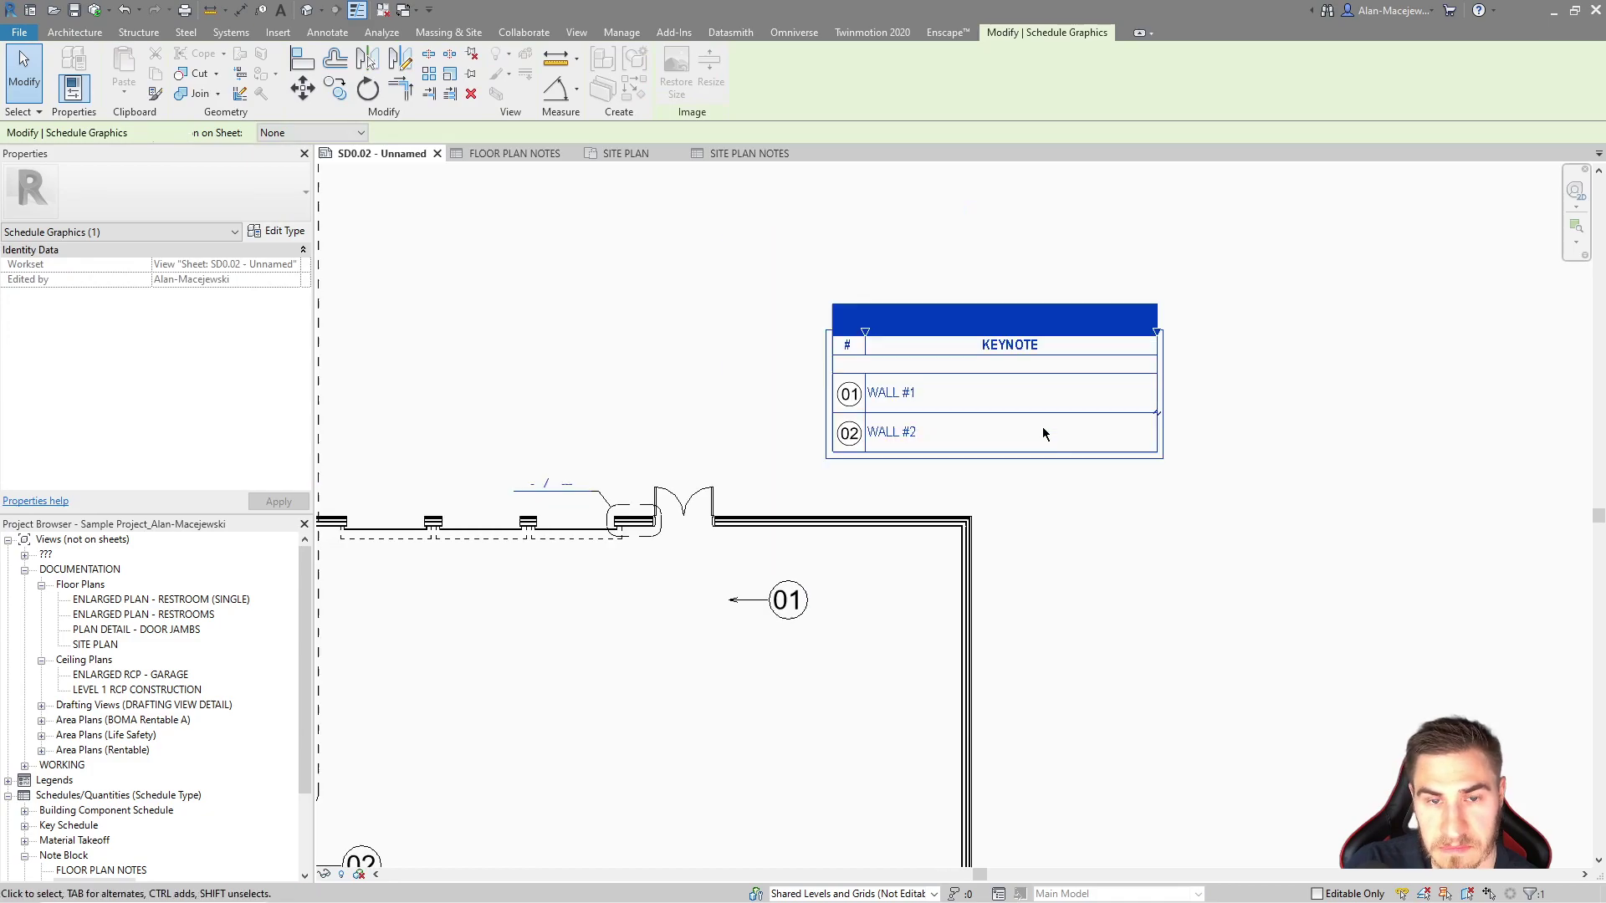
# Move the floor plan notes schedule to the empty area near the sheet's upper-right corner, beside the top of the plan
pyautogui.moveTo(992, 669); pyautogui.dragTo(899, 220)
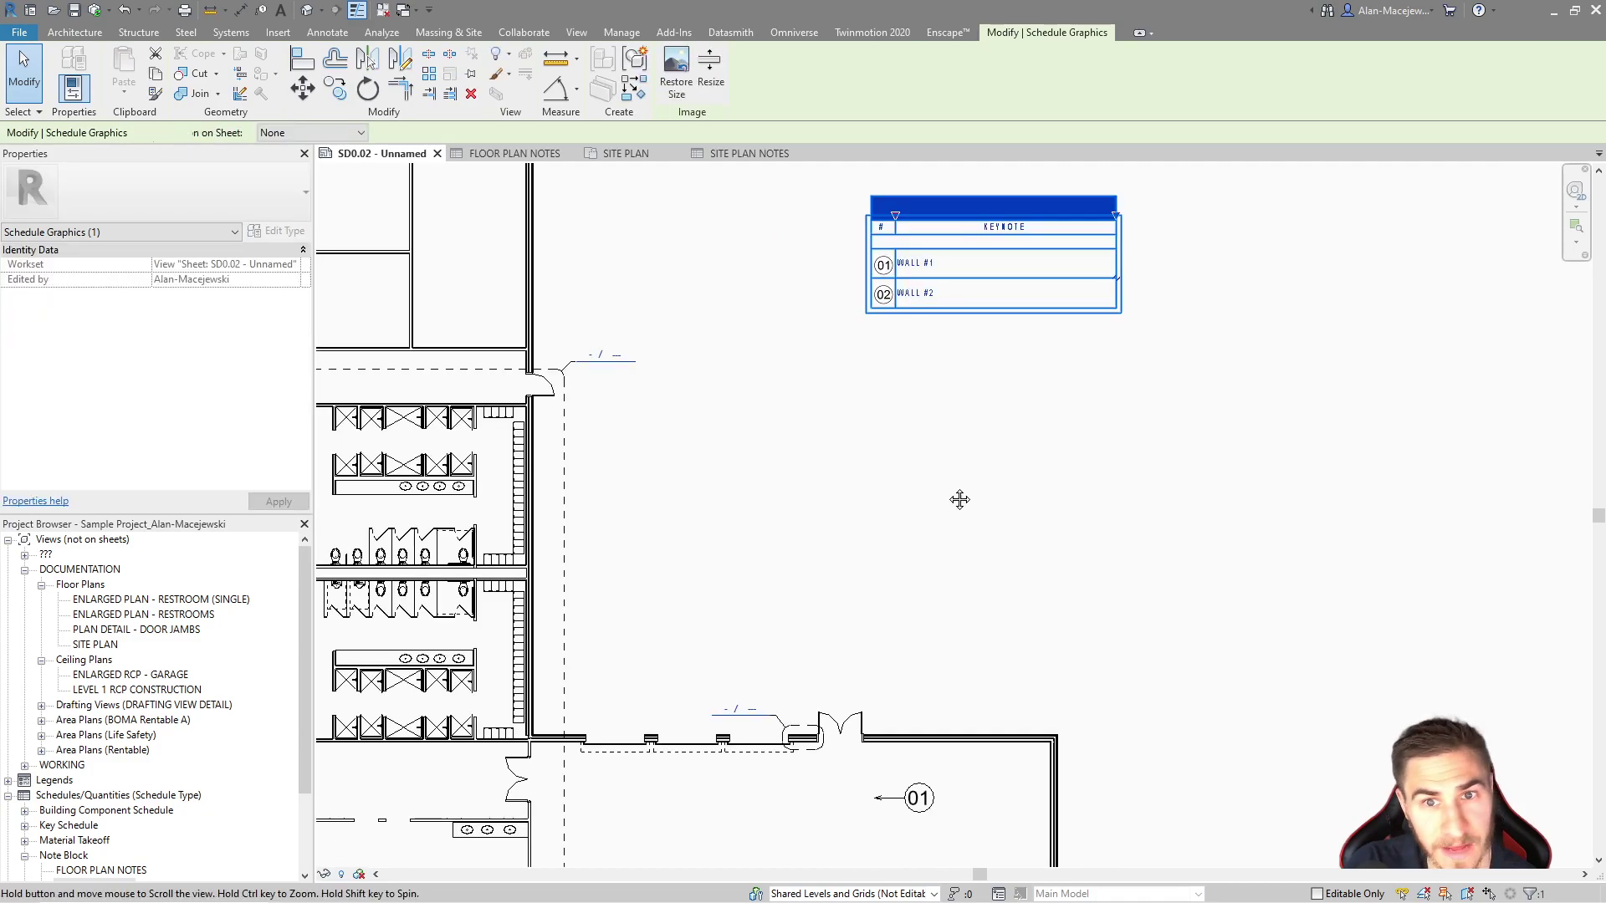
pyautogui.hotkey('ctrl', 'z')
pyautogui.scroll(-2, 957, 498)
pyautogui.moveTo(981, 566); pyautogui.dragTo(857, 395)
pyautogui.scroll(3, 870, 422)
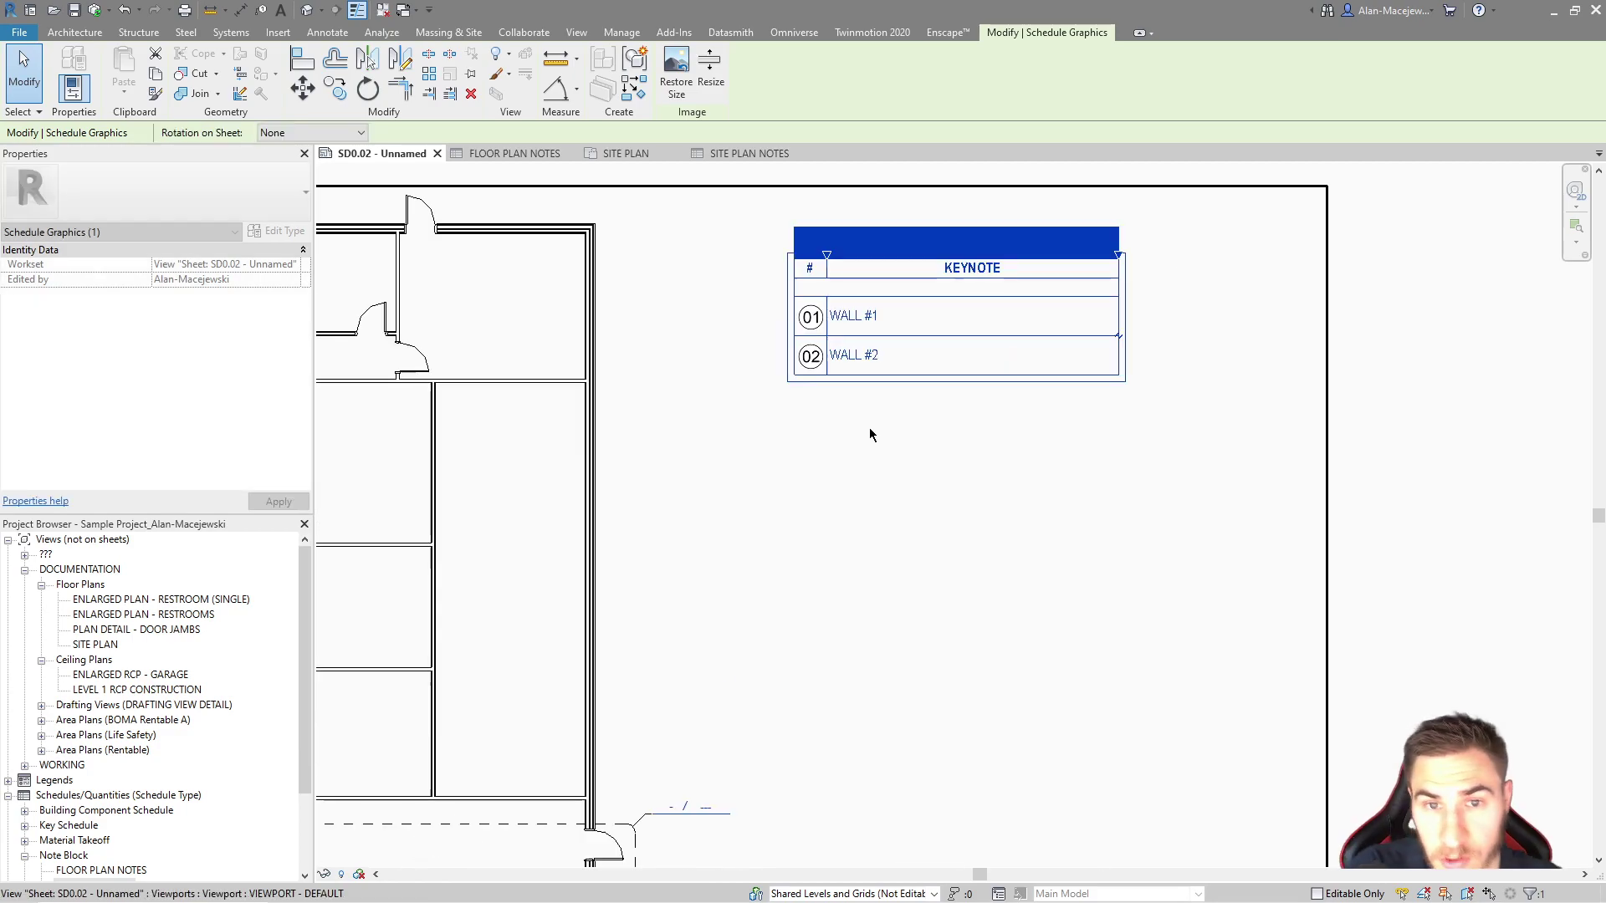
# Examine the floor plan notes schedule against the 01 and 02 keynote tags across the sheet
pyautogui.click(826, 458)
pyautogui.rightClick(822, 436)
pyautogui.press('Escape')
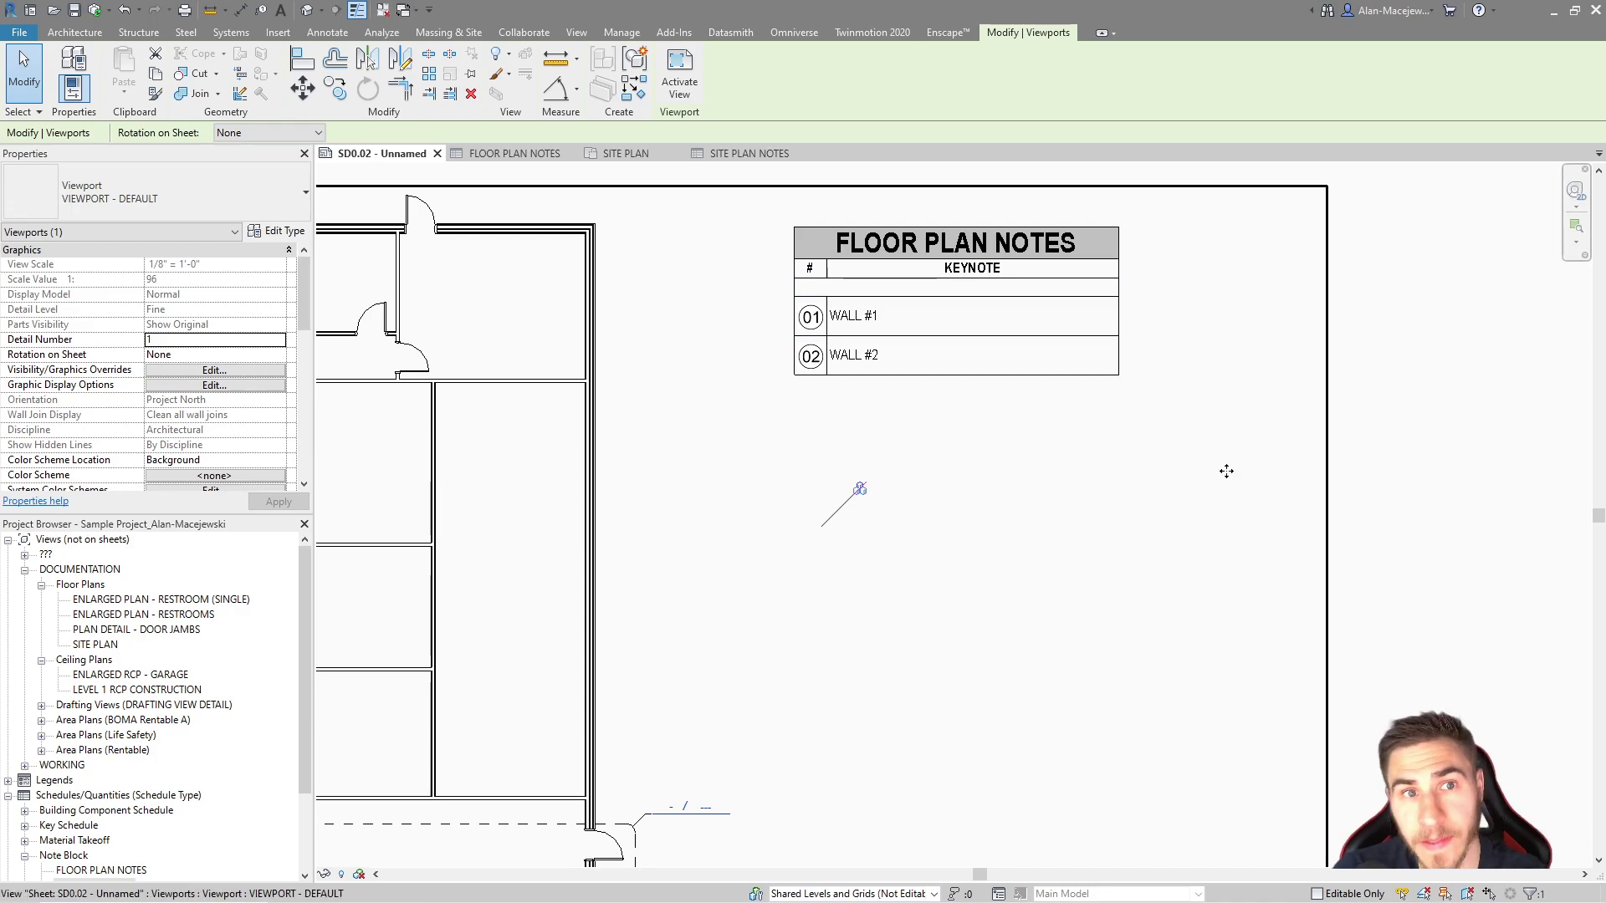
pyautogui.scroll(-3, 929, 342)
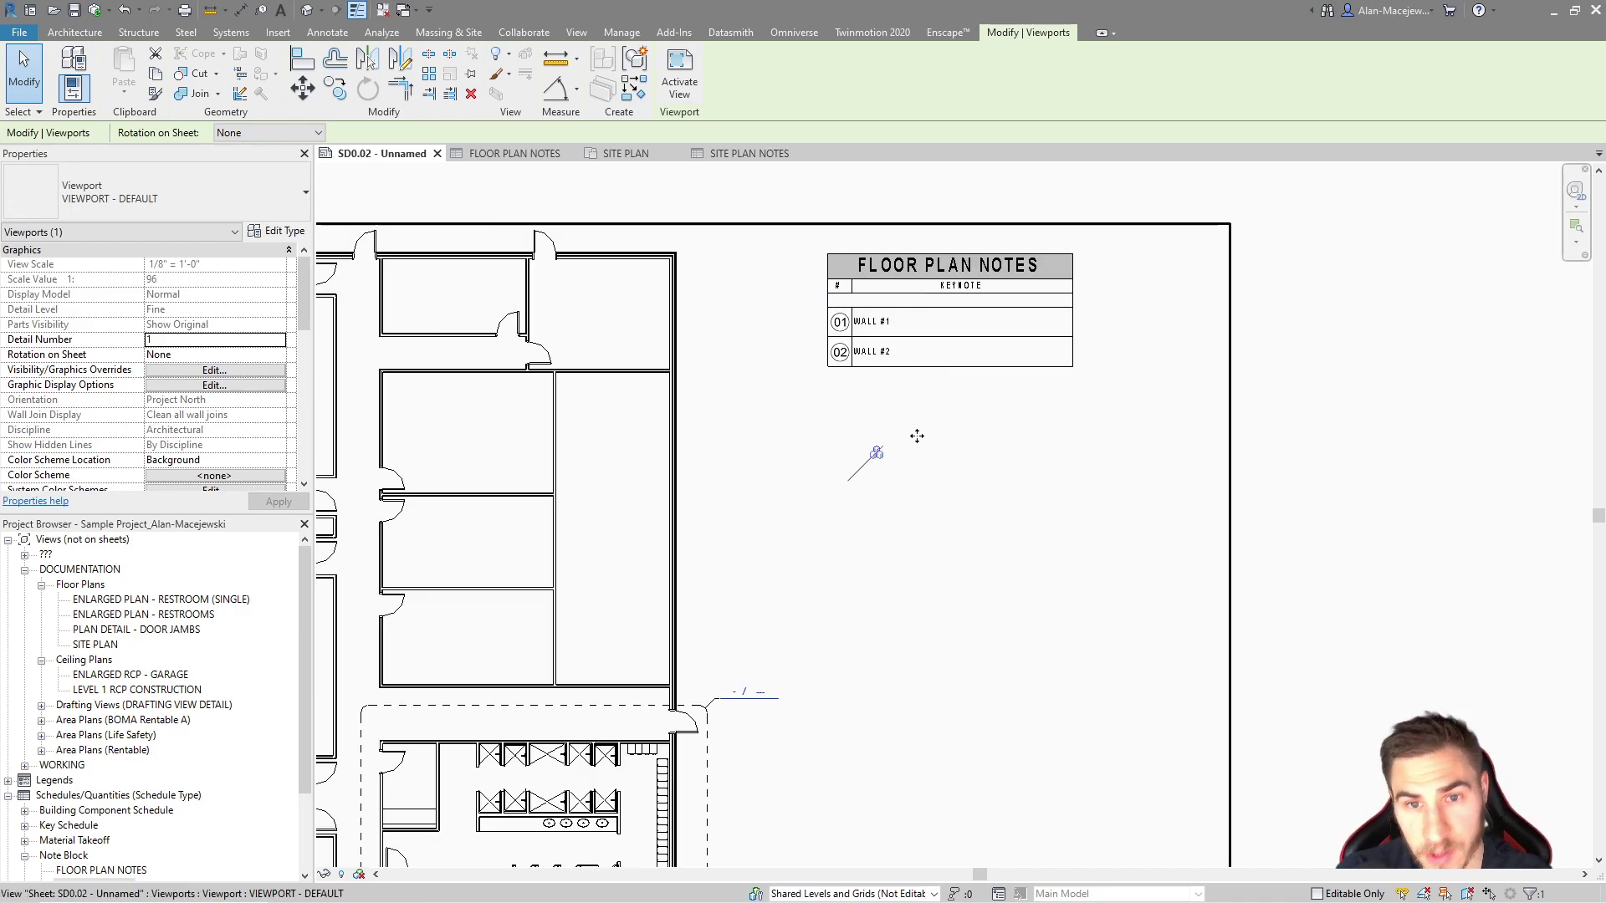
pyautogui.scroll(2, 862, 560)
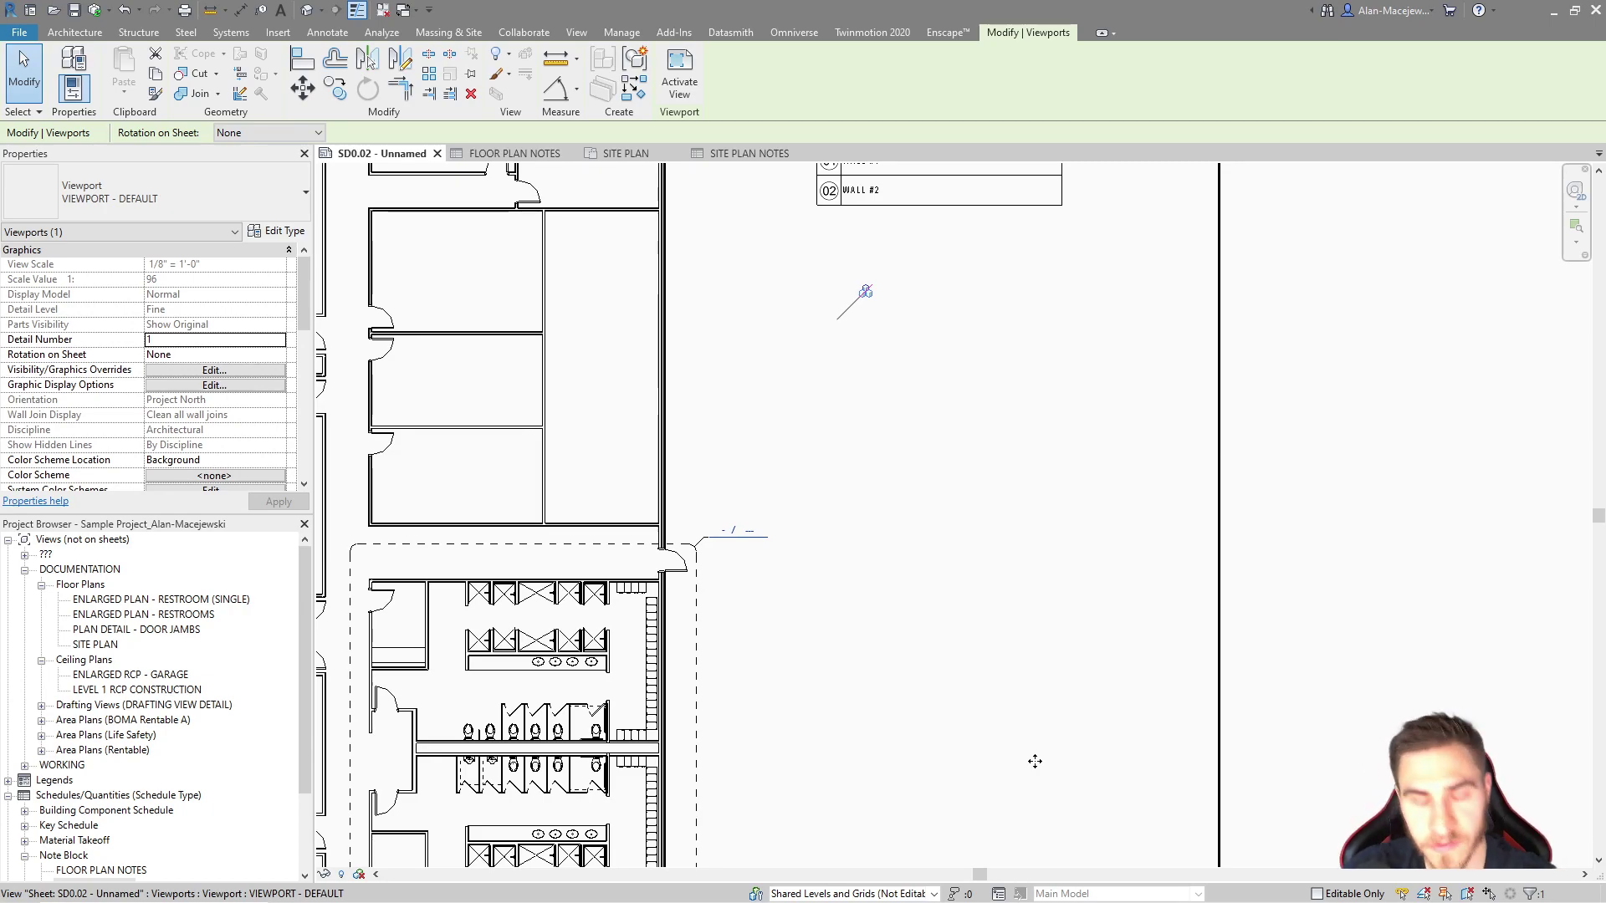
pyautogui.scroll(-2, 950, 566)
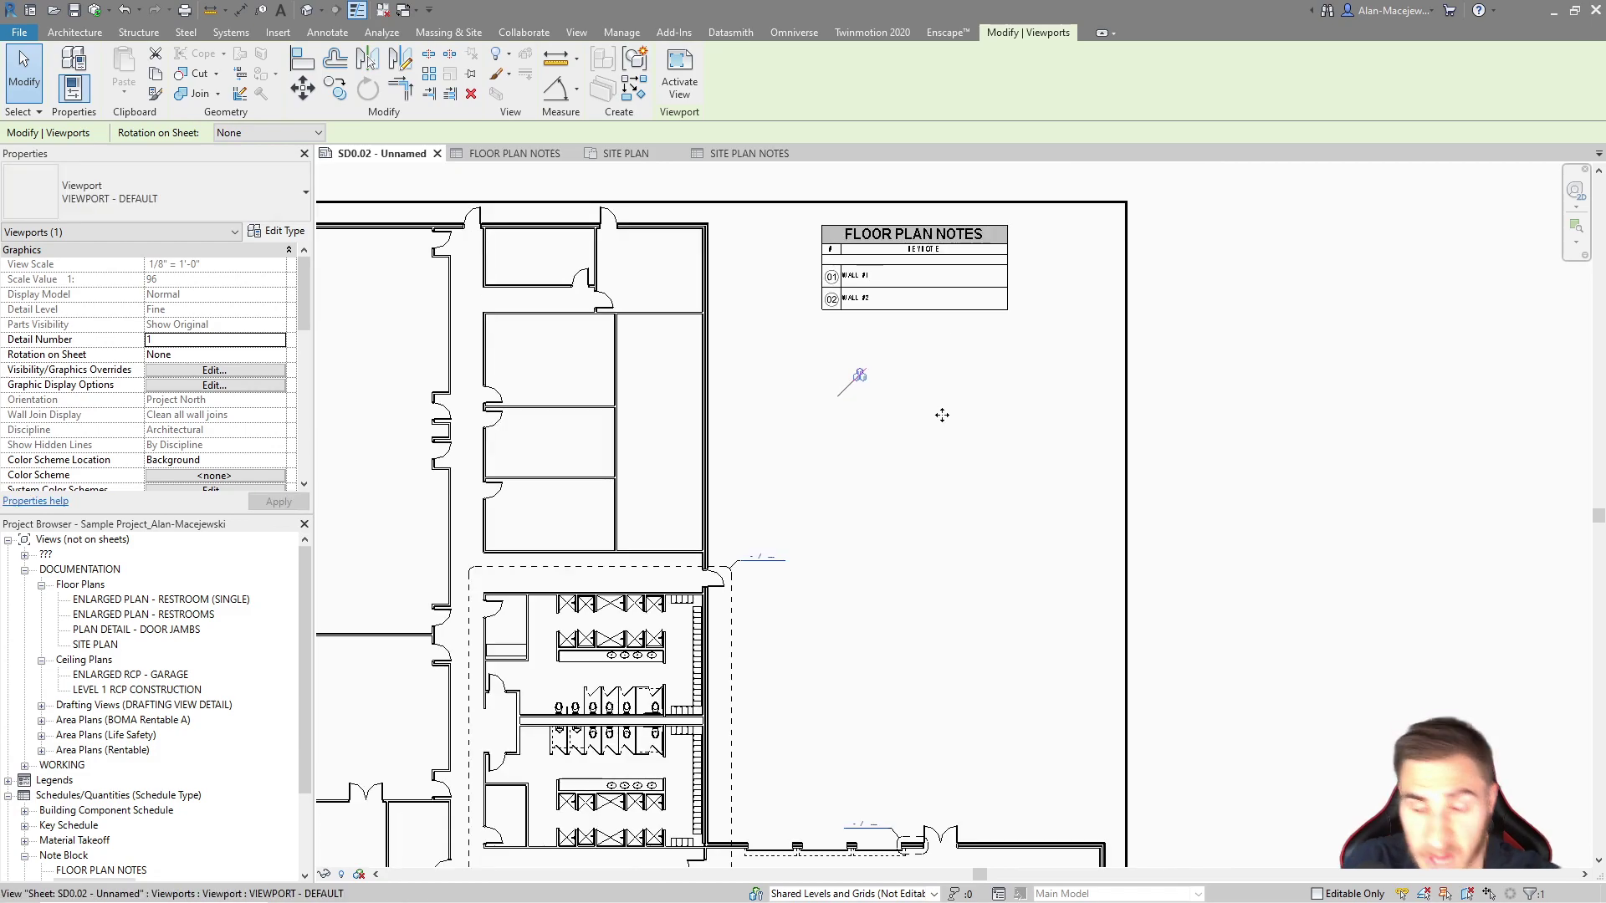
pyautogui.scroll(3, 922, 239)
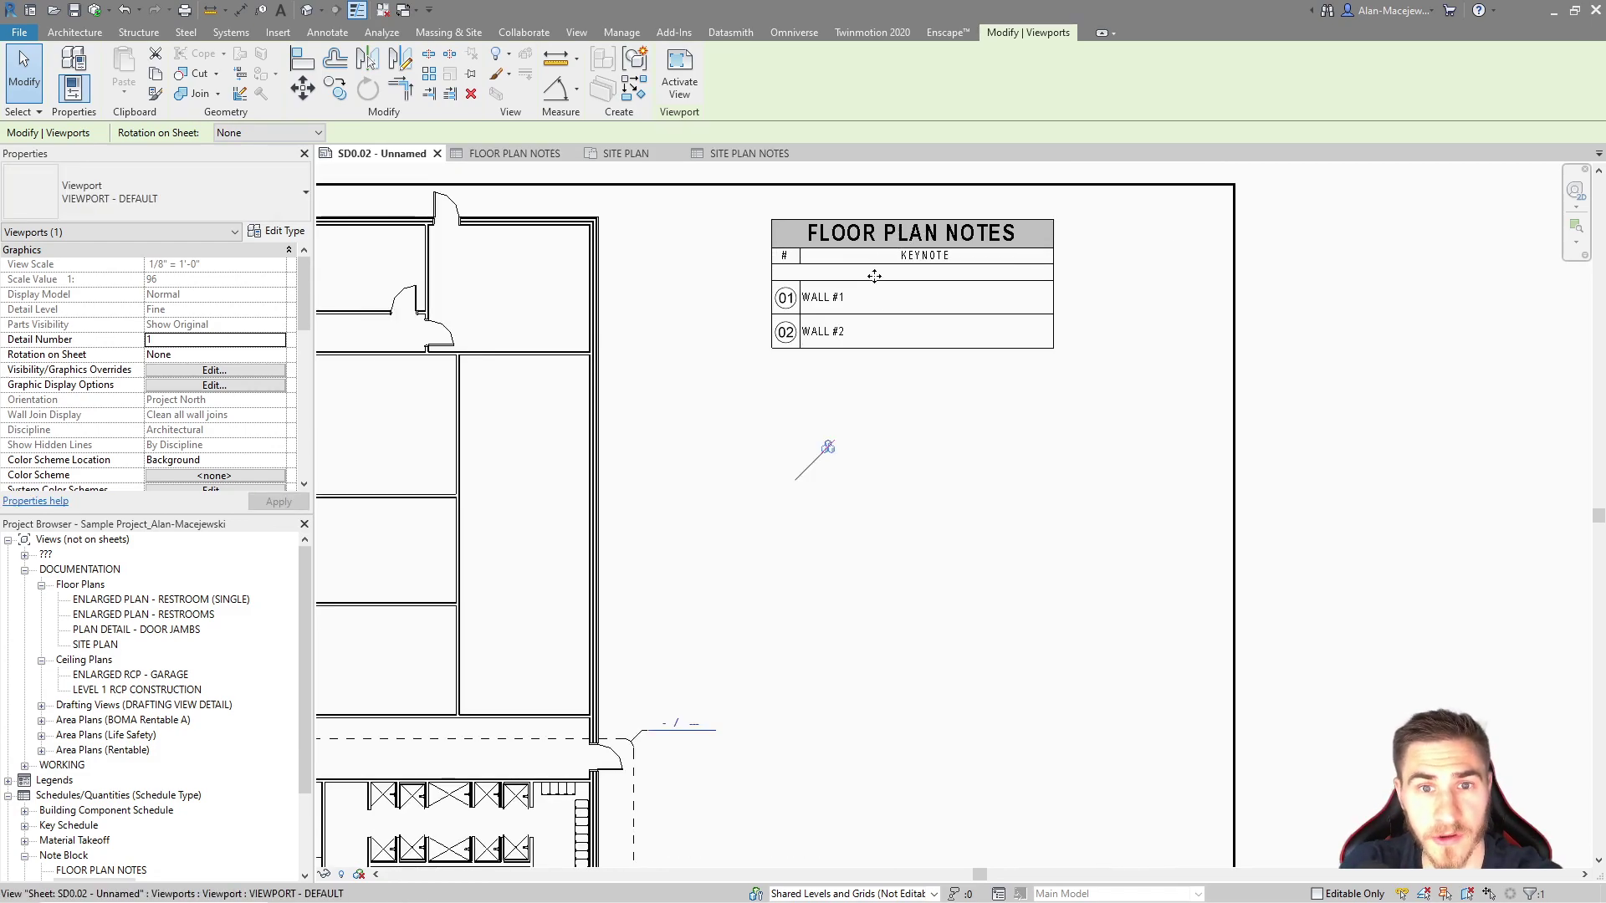
pyautogui.scroll(-5, 795, 269)
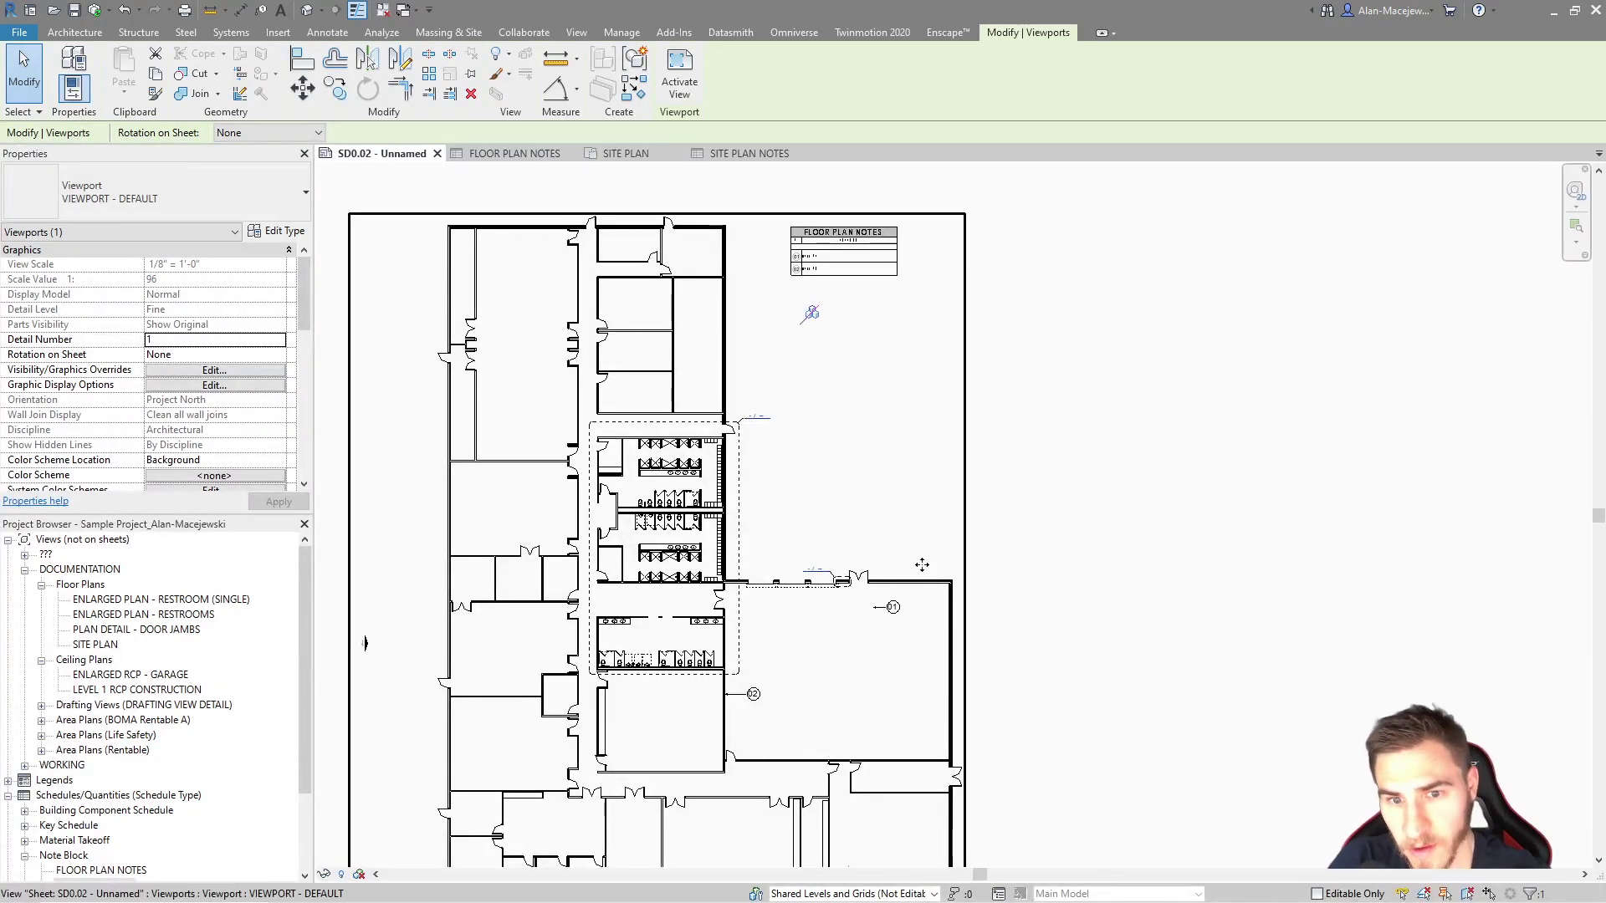
pyautogui.scroll(2, 887, 435)
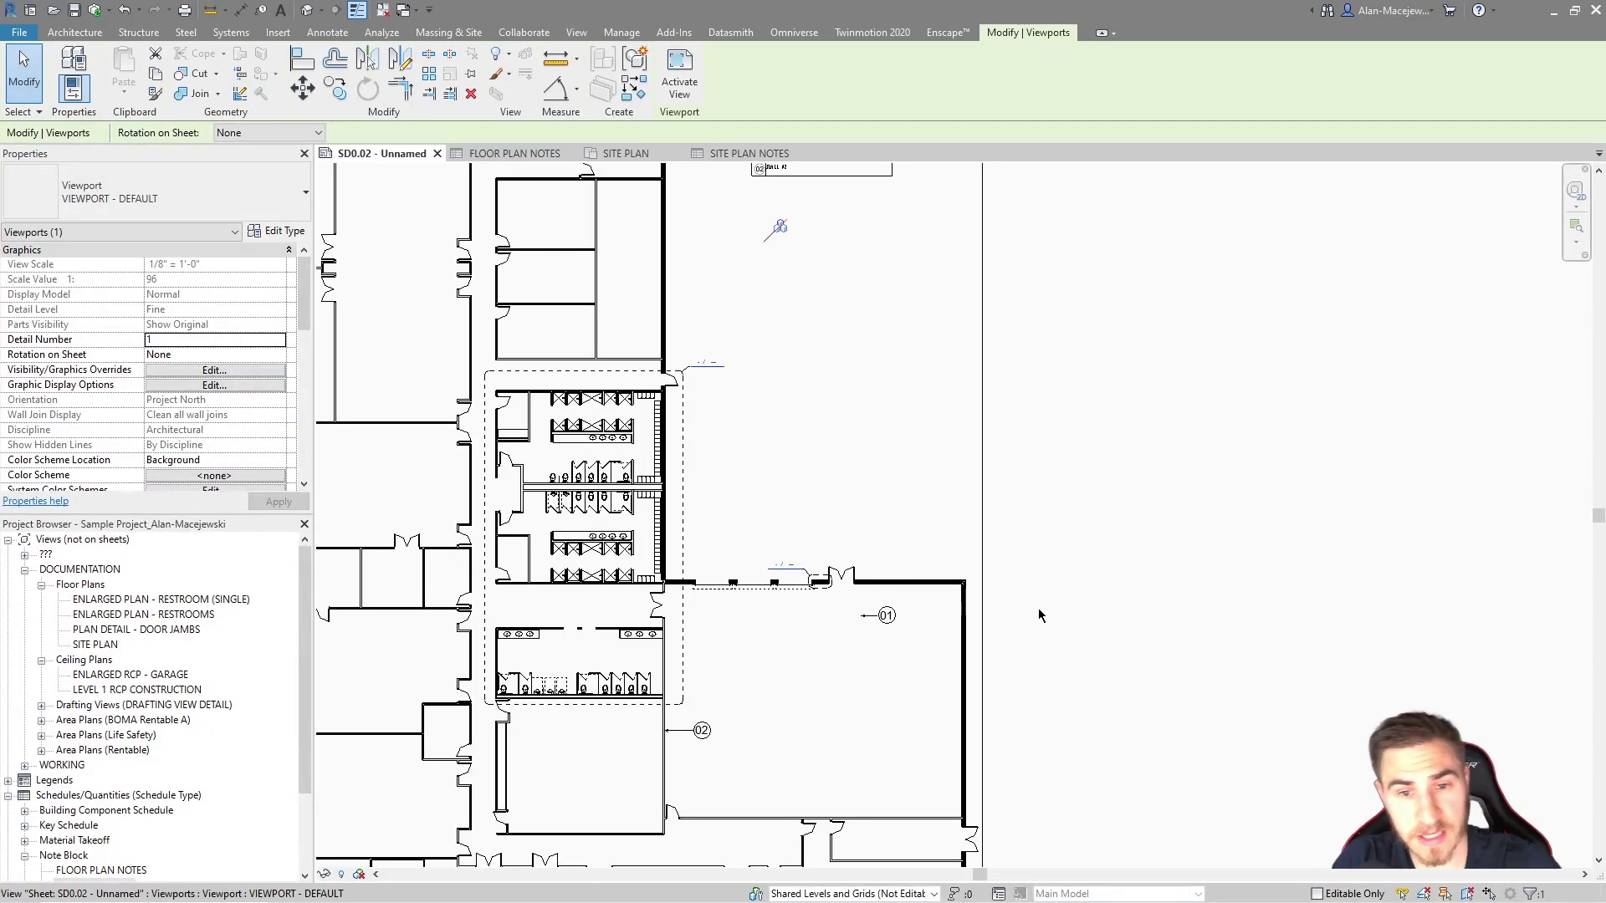
pyautogui.doubleClick(864, 527)
pyautogui.moveTo(865, 538); pyautogui.dragTo(916, 612, button='middle')
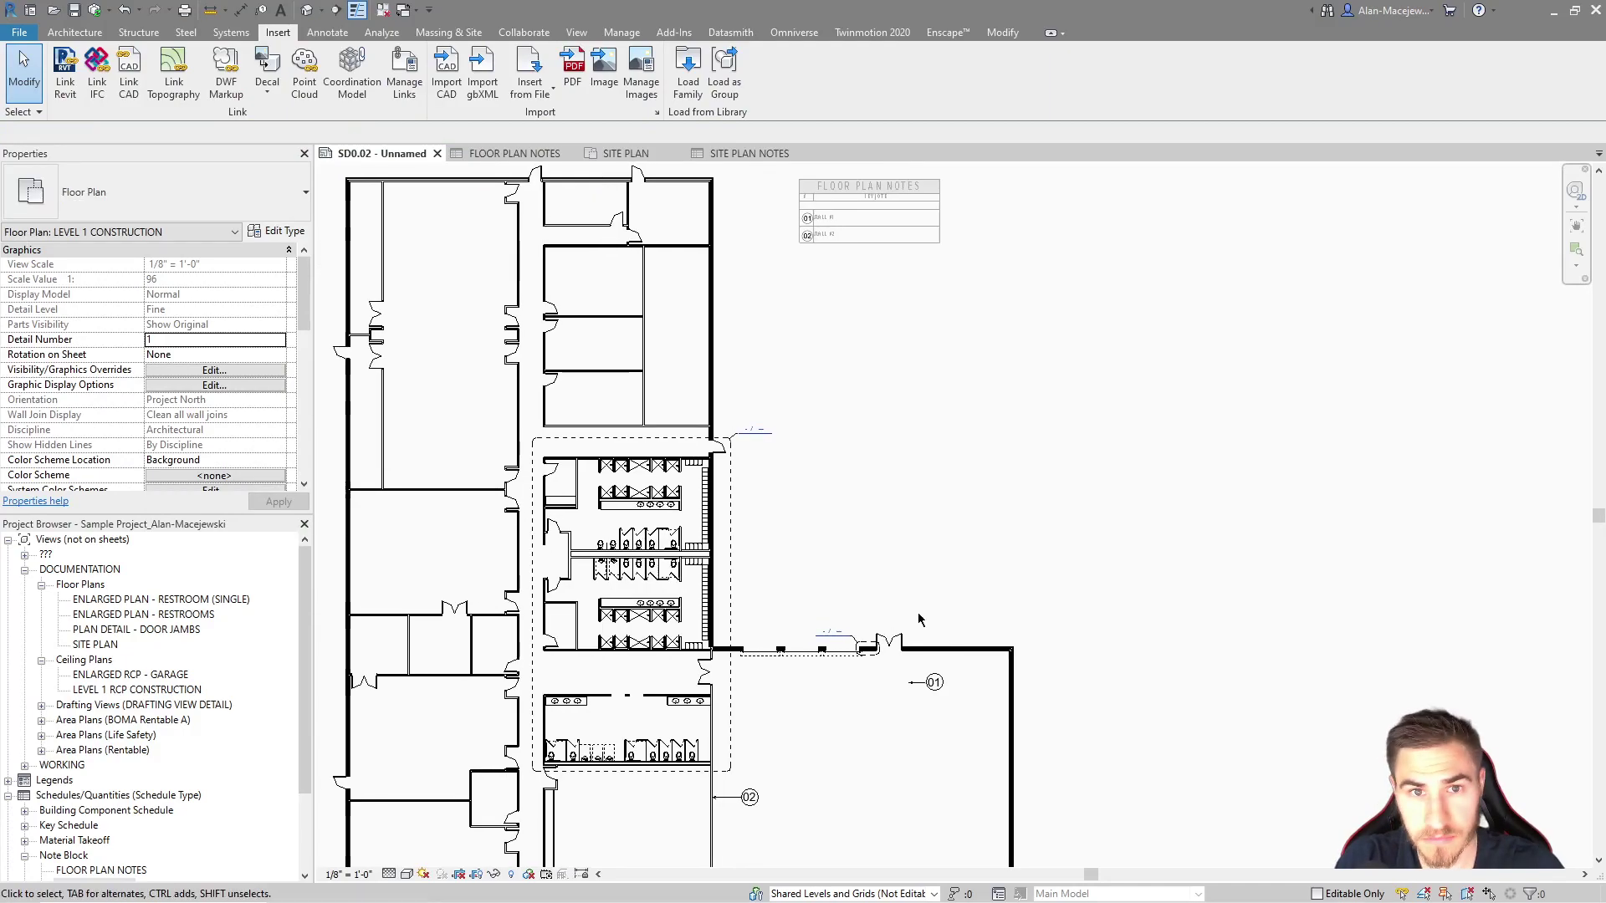
pyautogui.doubleClick(1184, 440)
pyautogui.scroll(-2, 1180, 406)
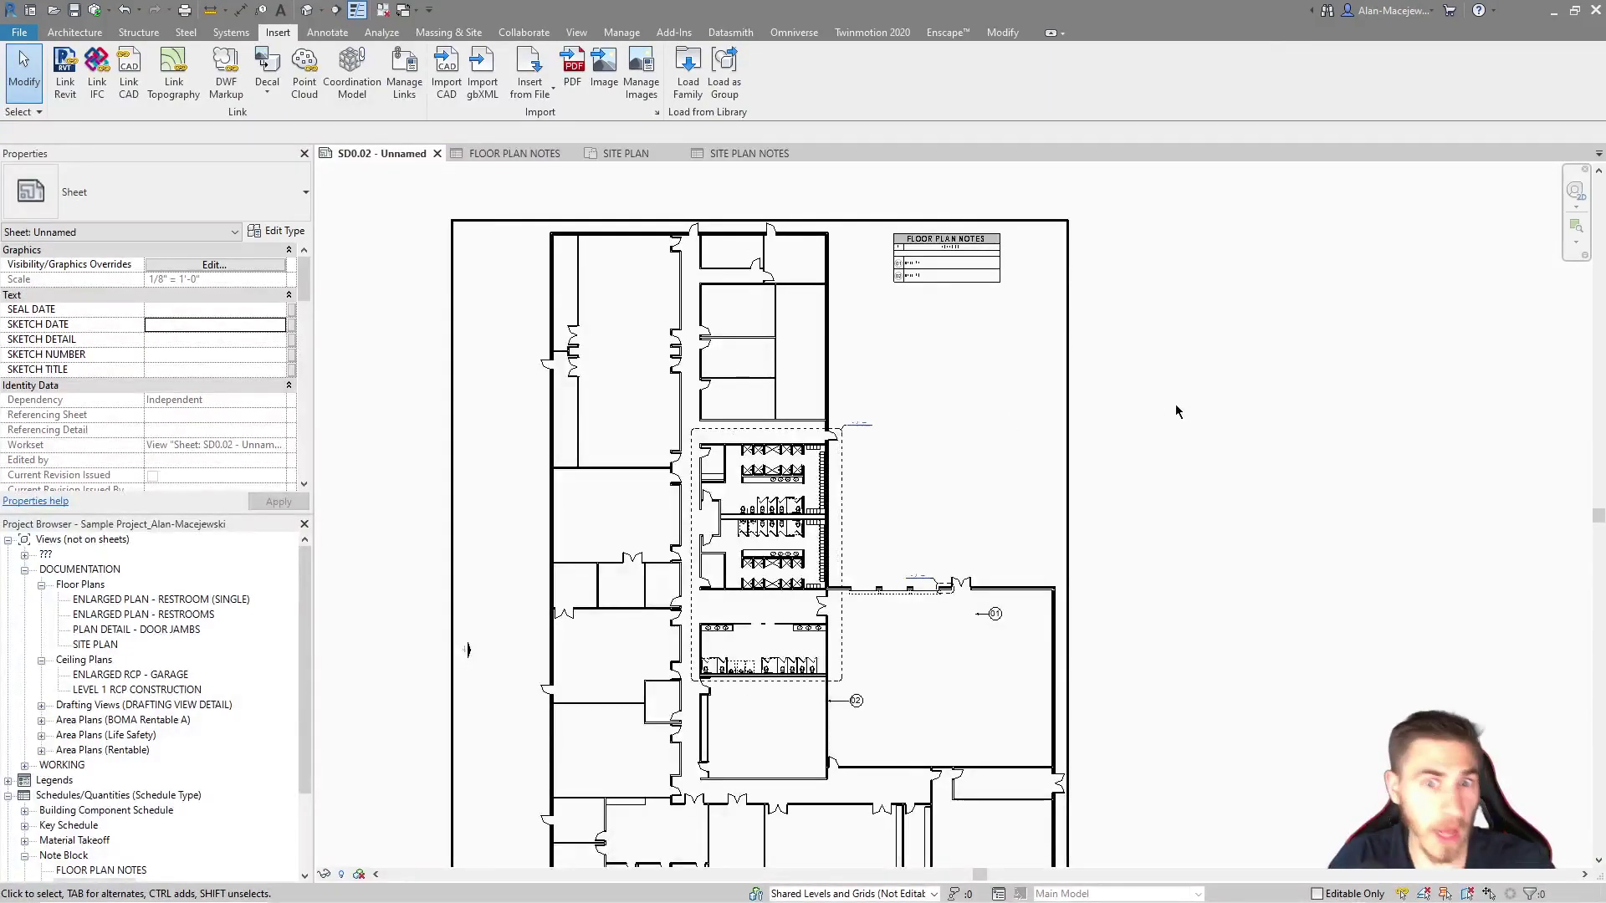